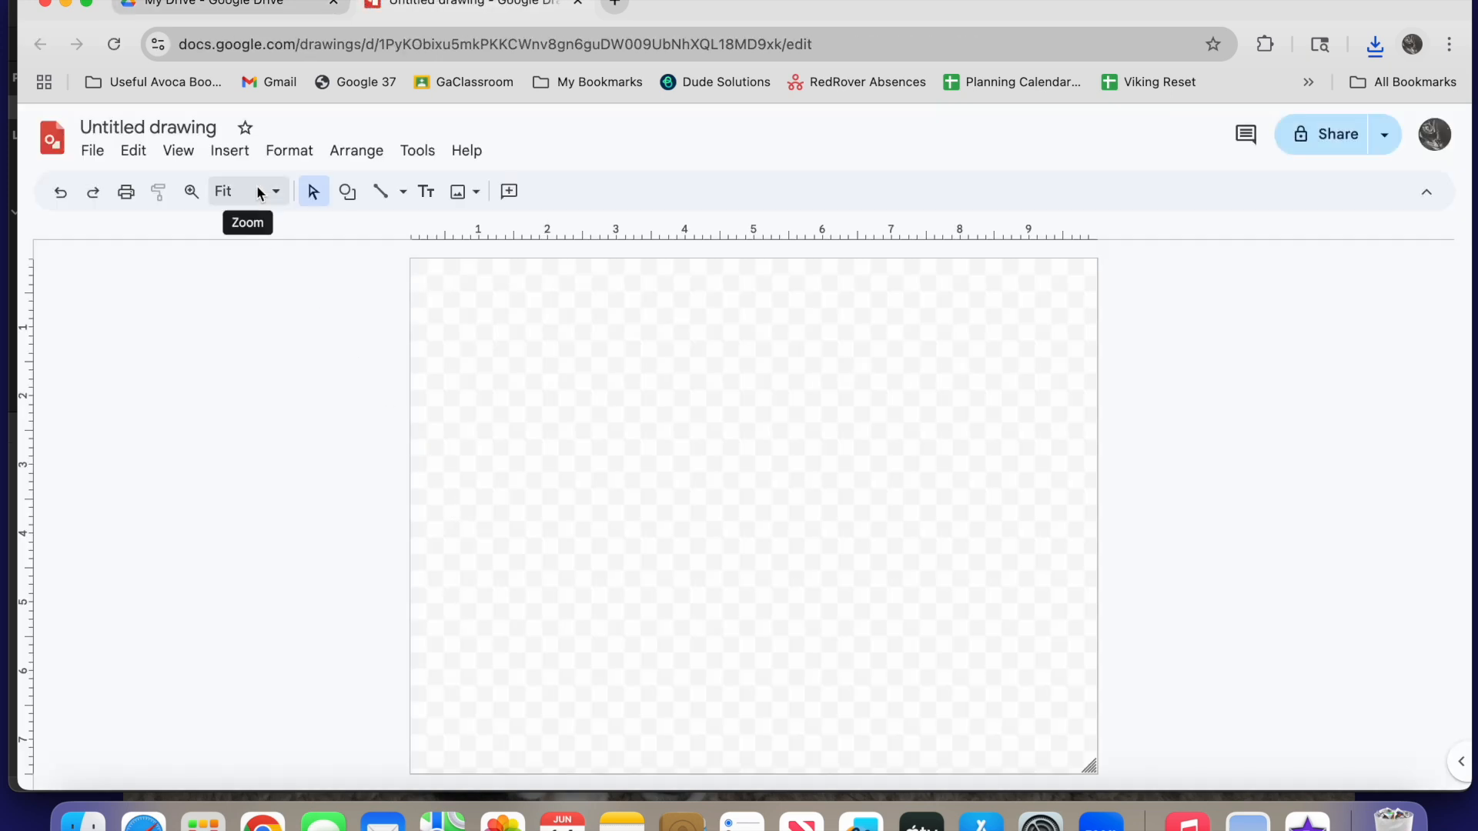
Insert the portrait photo from the computer's Desktop folder into the drawing
left_click(234, 151)
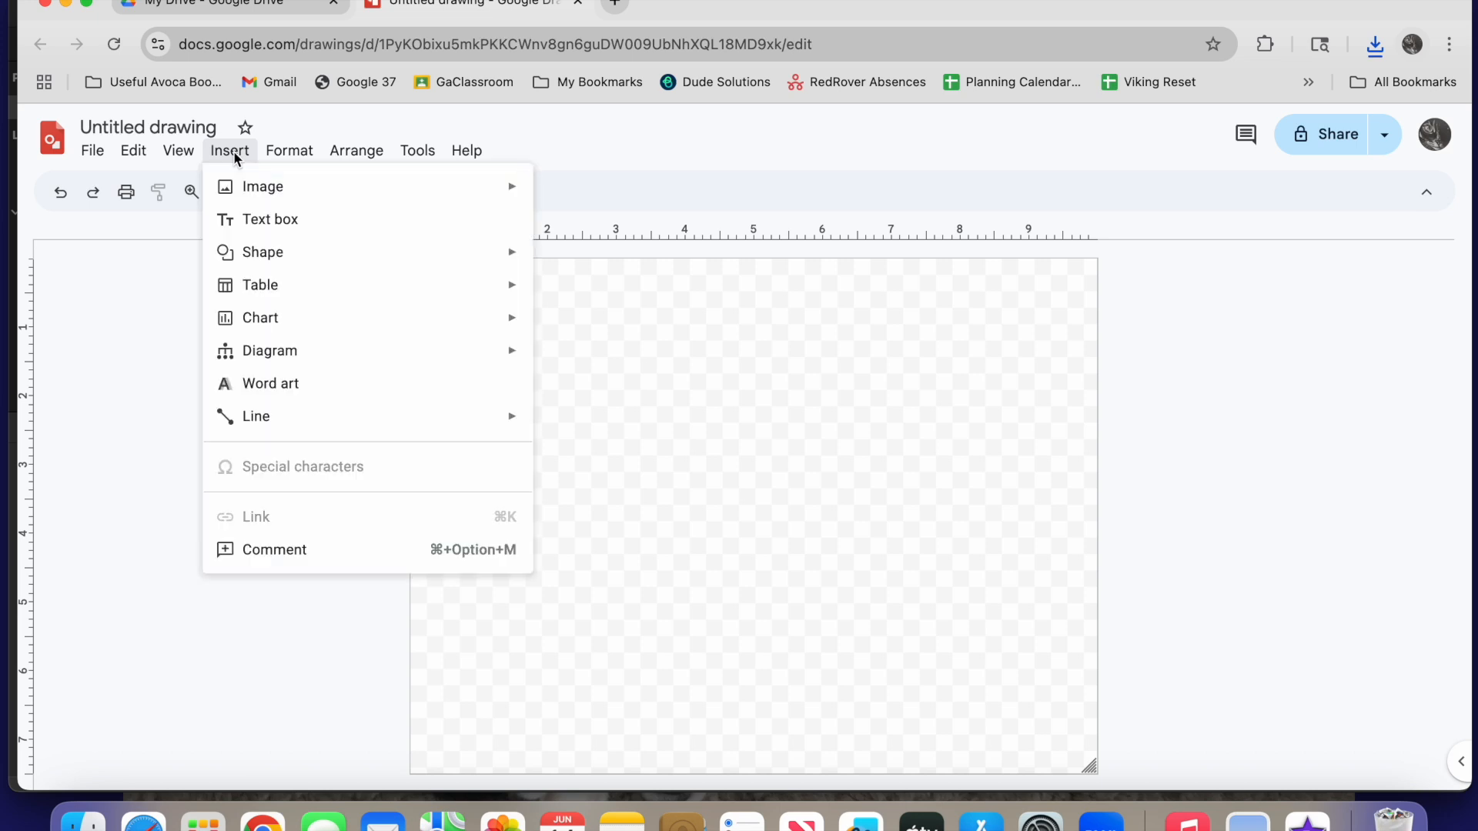
mouse_move(283, 187)
left_click(580, 197)
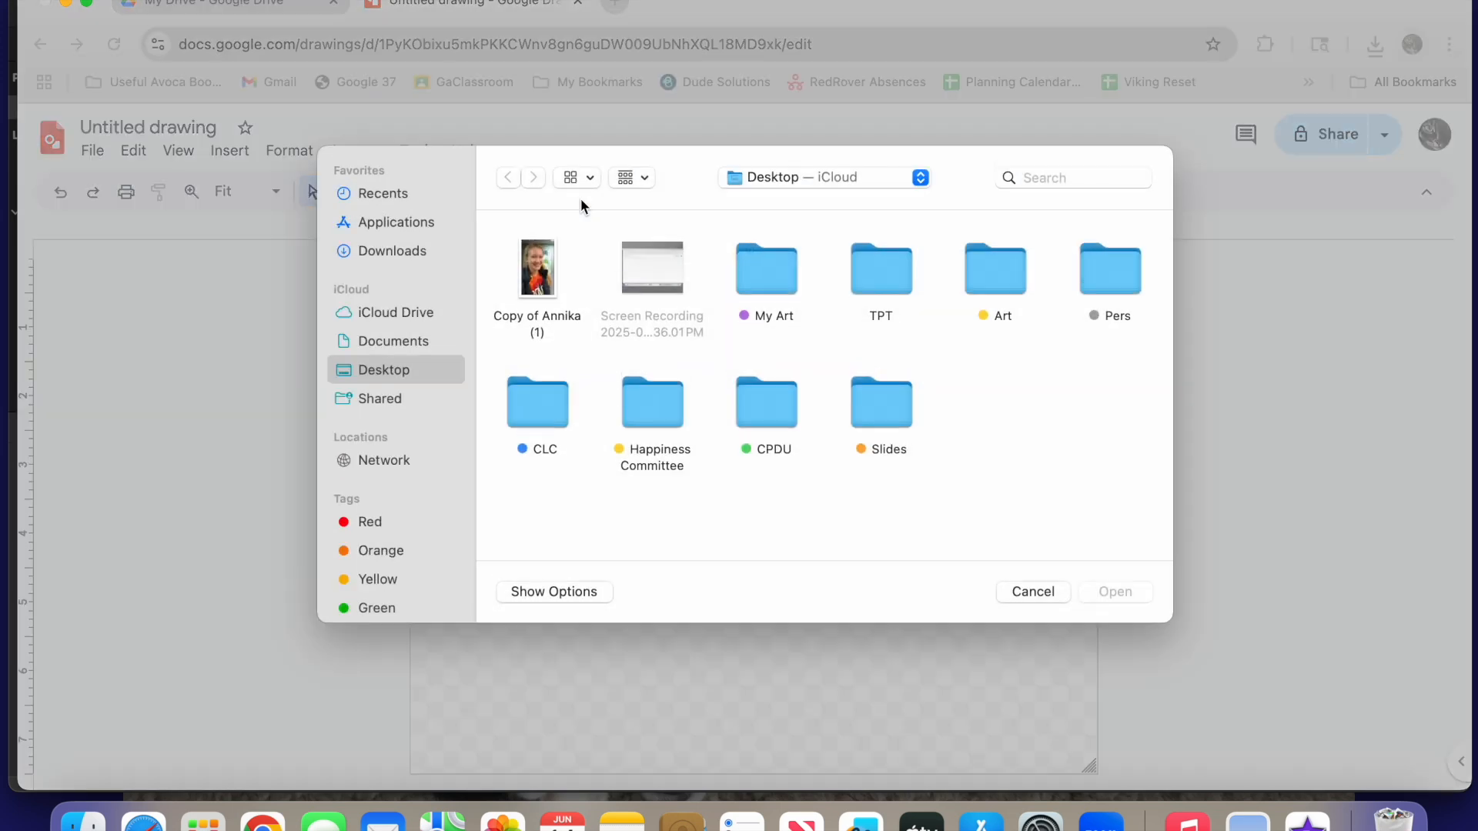
double_click(539, 269)
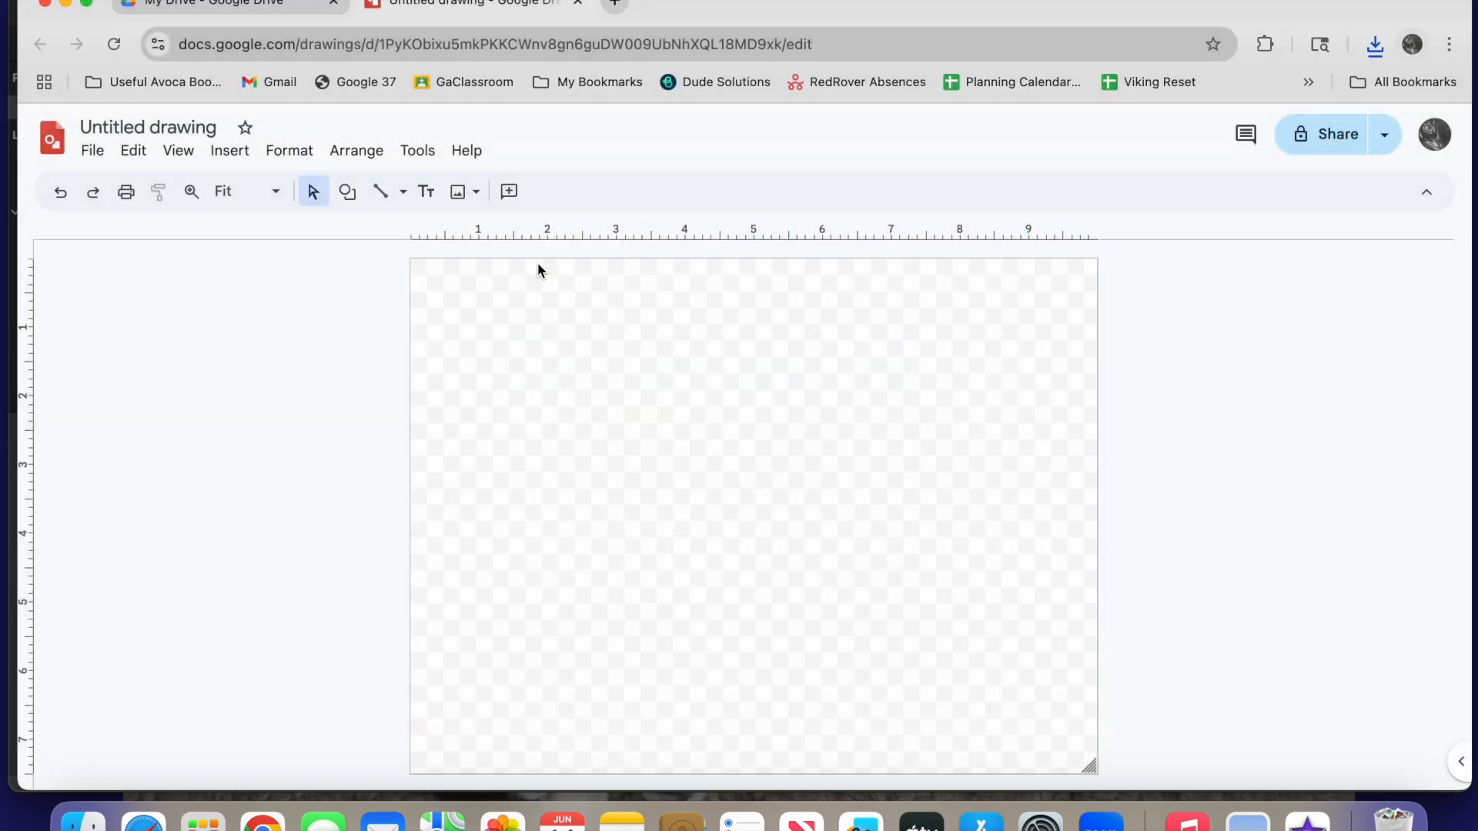
Crop the photo to the head and shoulders and shrink the canvas to fit closely around it
left_click(694, 193)
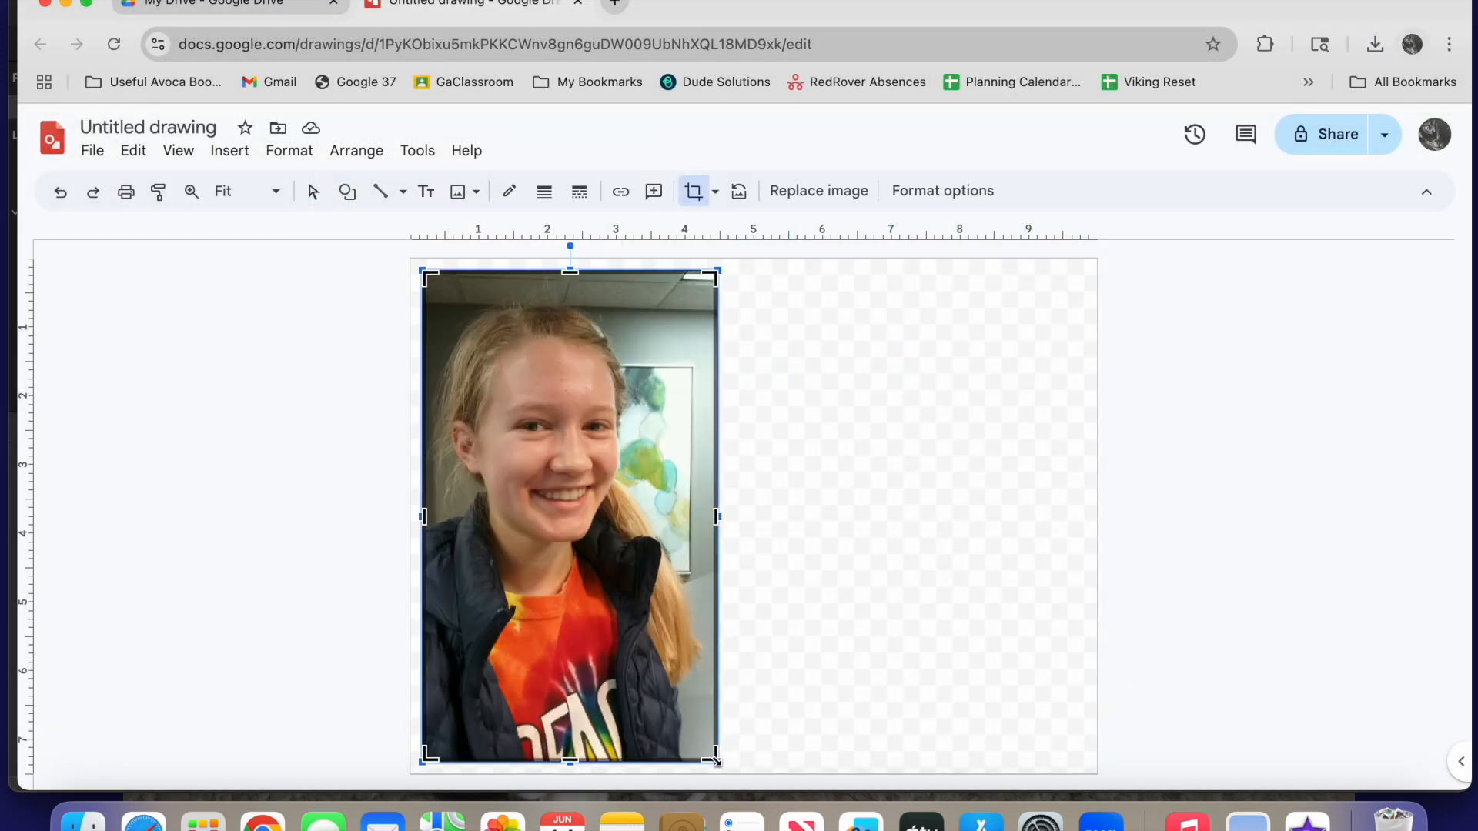
left_click_drag(715, 761, 668, 599)
left_click(694, 191)
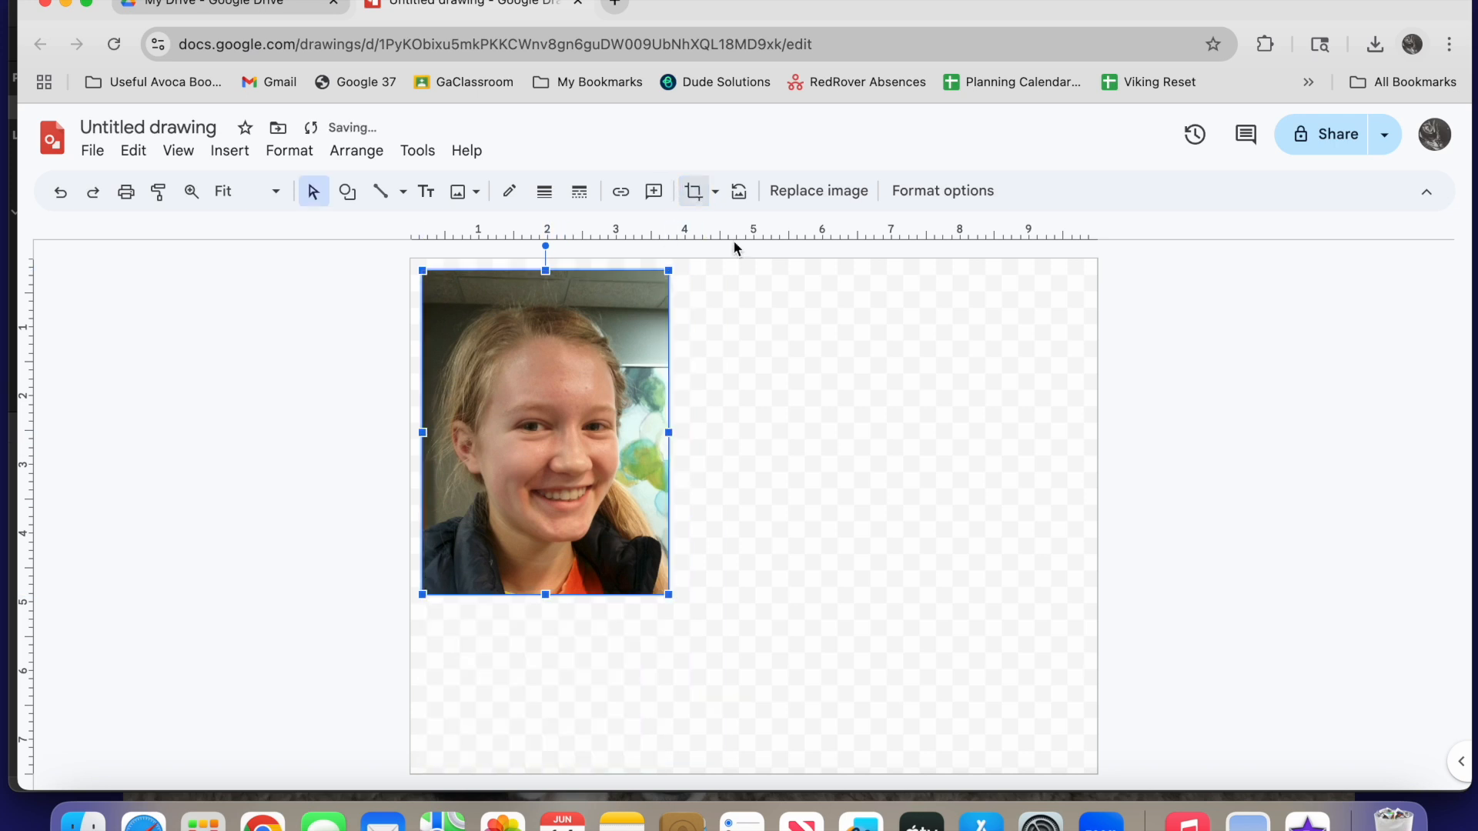
left_click(1069, 755)
left_click_drag(1091, 766, 676, 598)
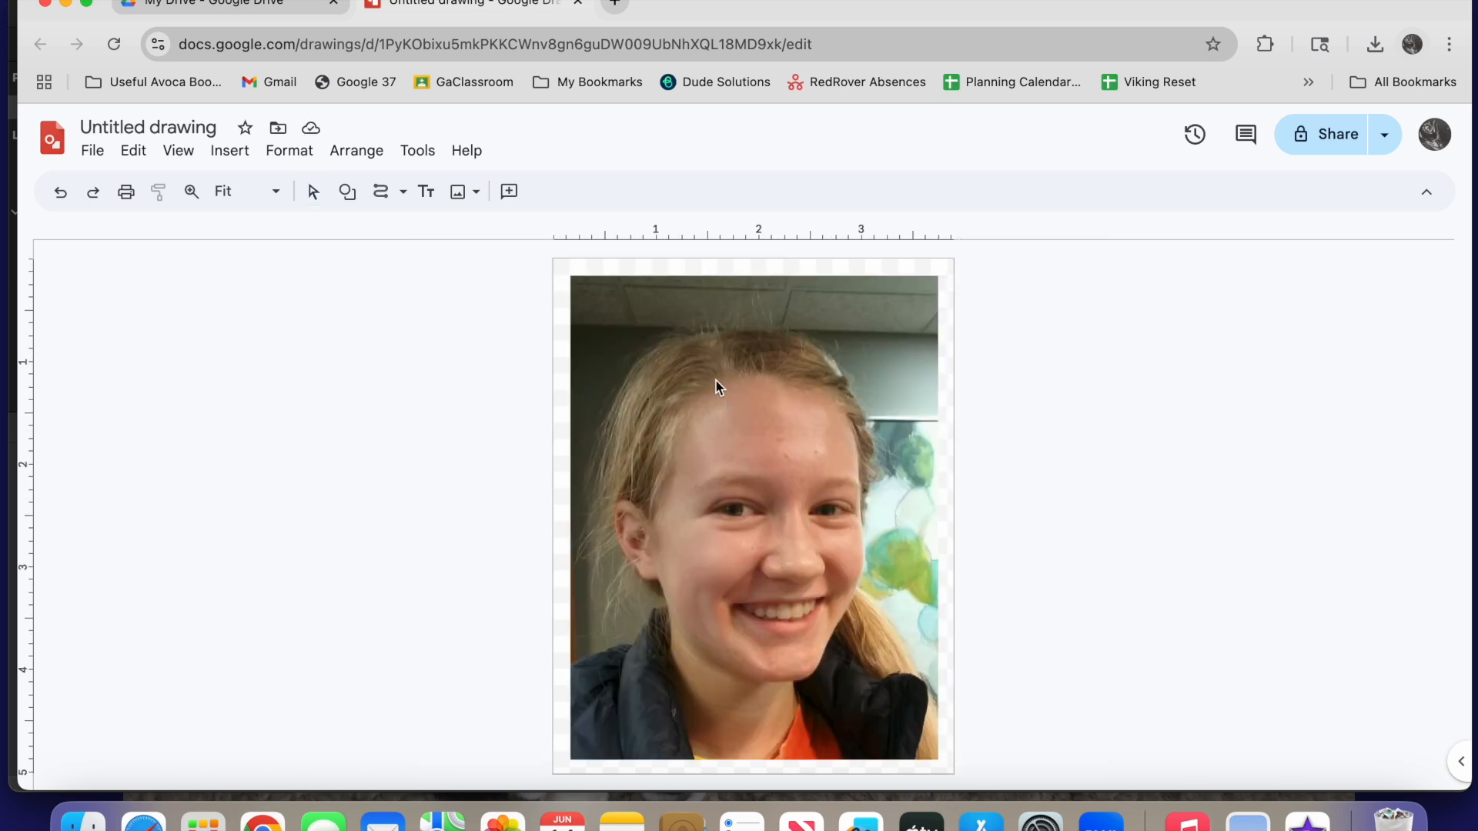
Trace the hair between the parting and the visible ear as a closed shape with the Curve tool
left_click(193, 191)
left_click(666, 425)
scroll(668, 426, "right", 1)
scroll(668, 426, "up", 1)
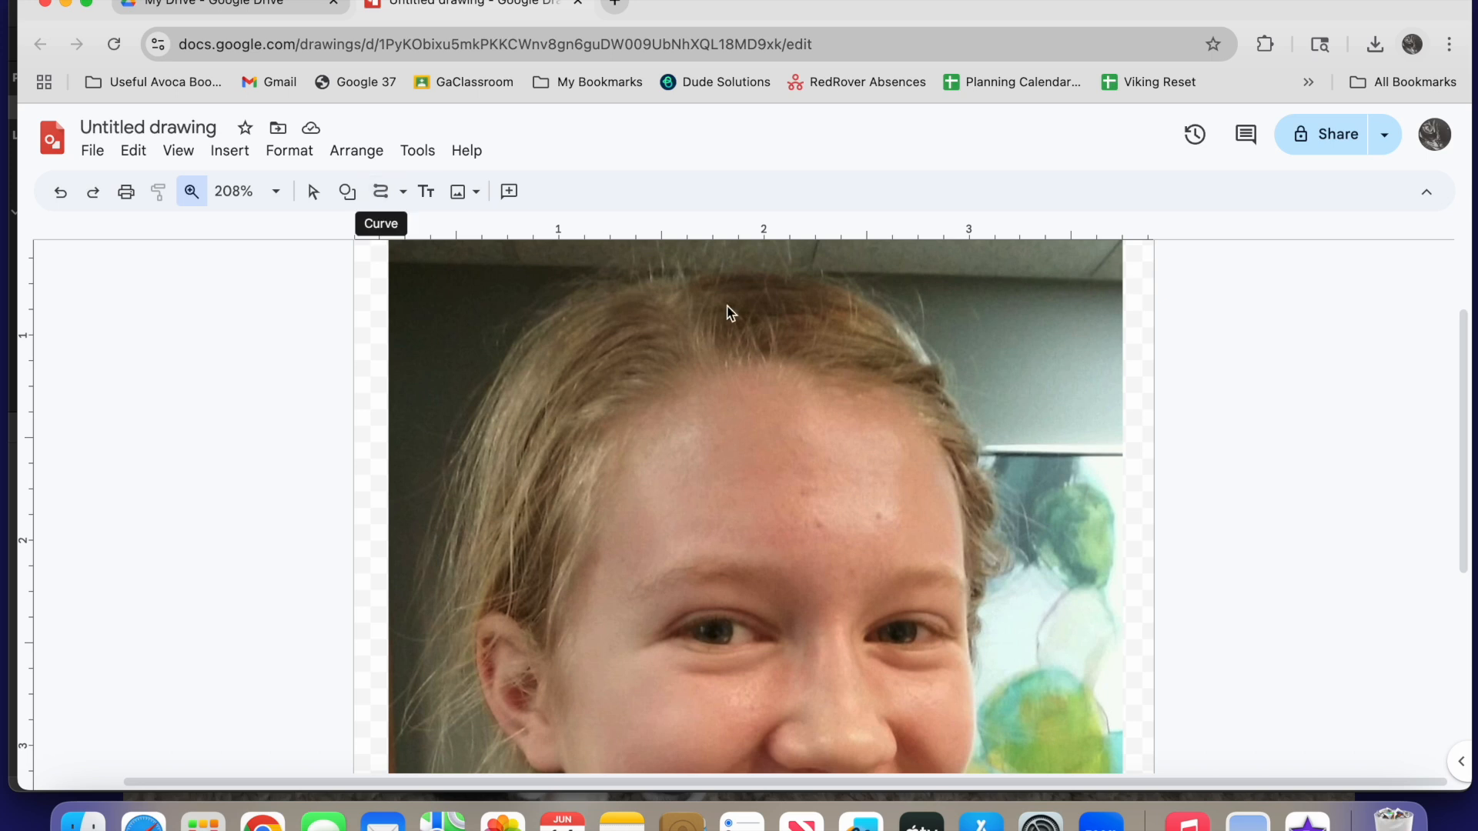
left_click(403, 196)
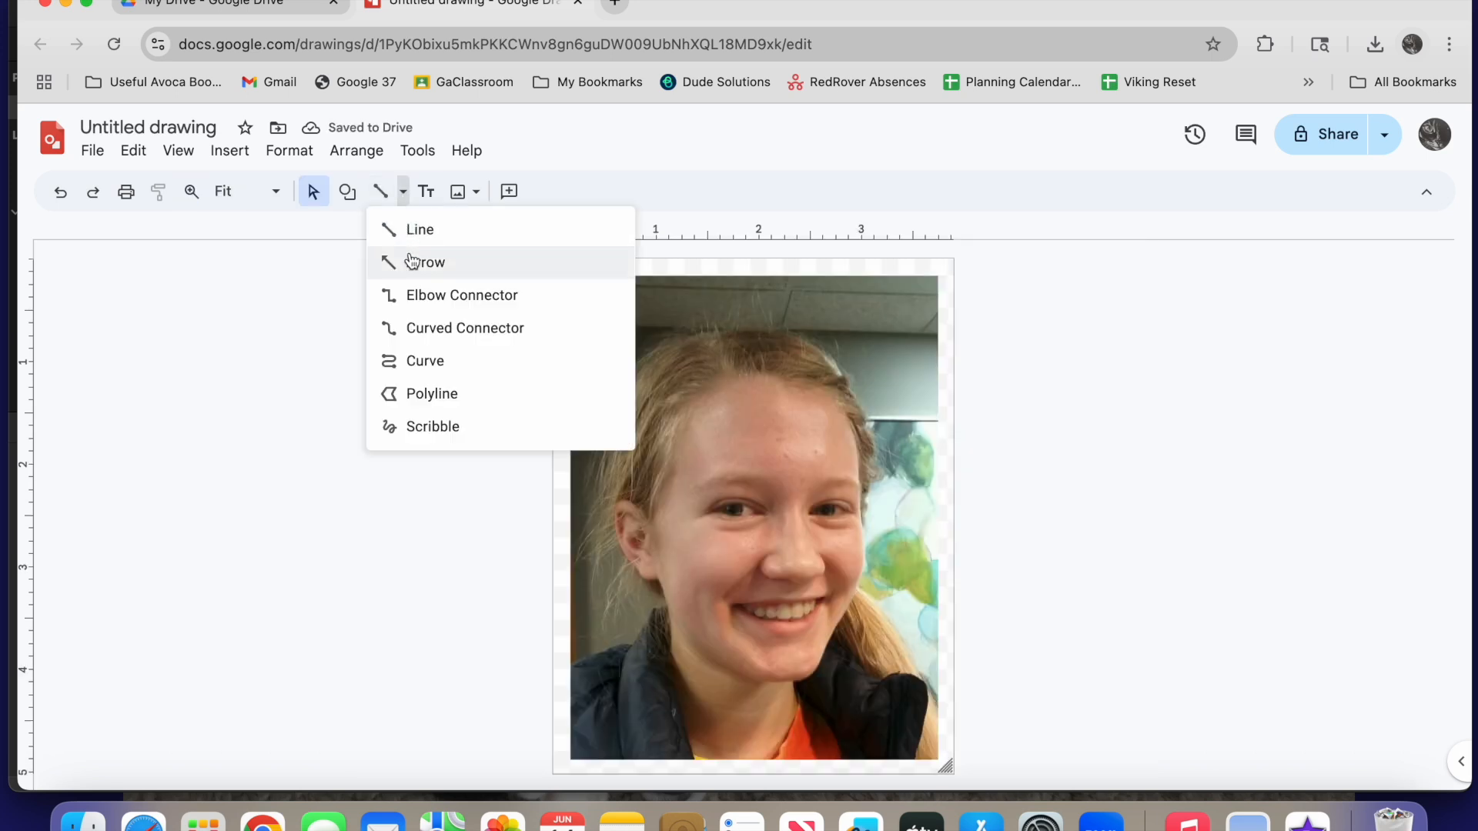
left_click(418, 362)
scroll(696, 377, "up", 5)
left_click(695, 371)
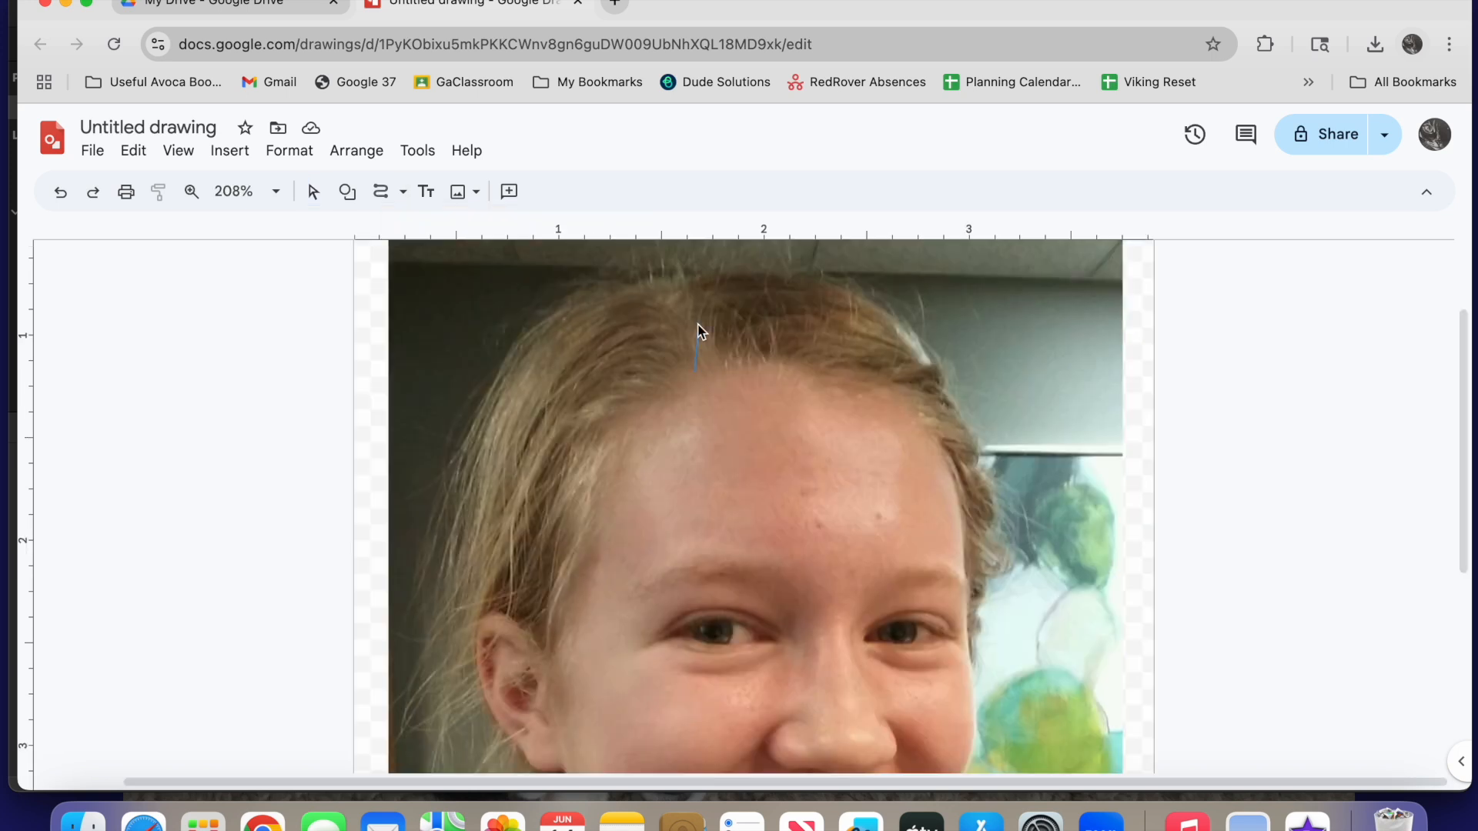
left_click(642, 286)
left_click(501, 368)
left_click(497, 608)
left_click(543, 653)
left_click(616, 406)
left_click(697, 363)
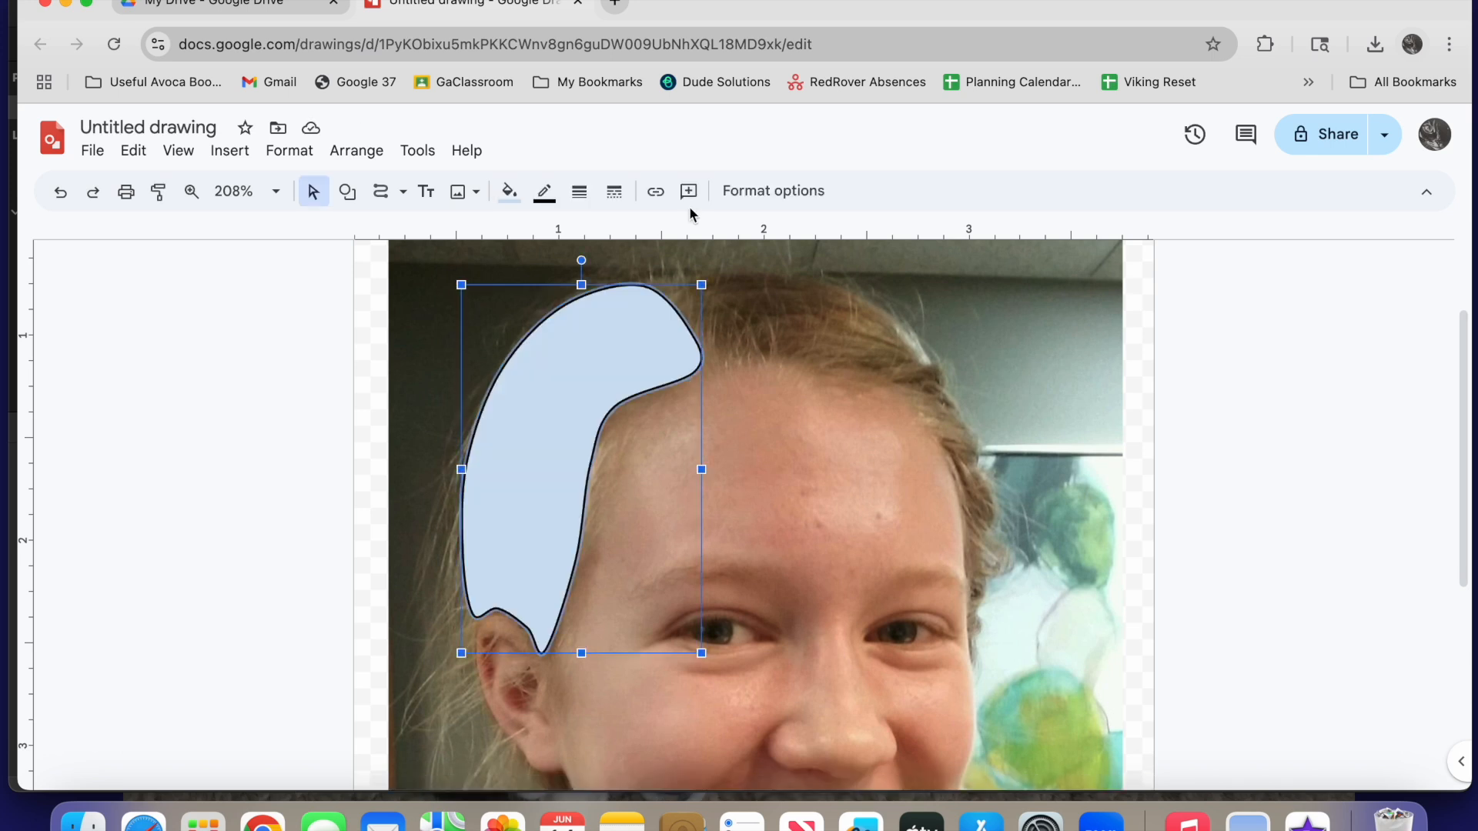
Fill the hair shape with the custom light yellow colour #ead78fff
left_click(508, 192)
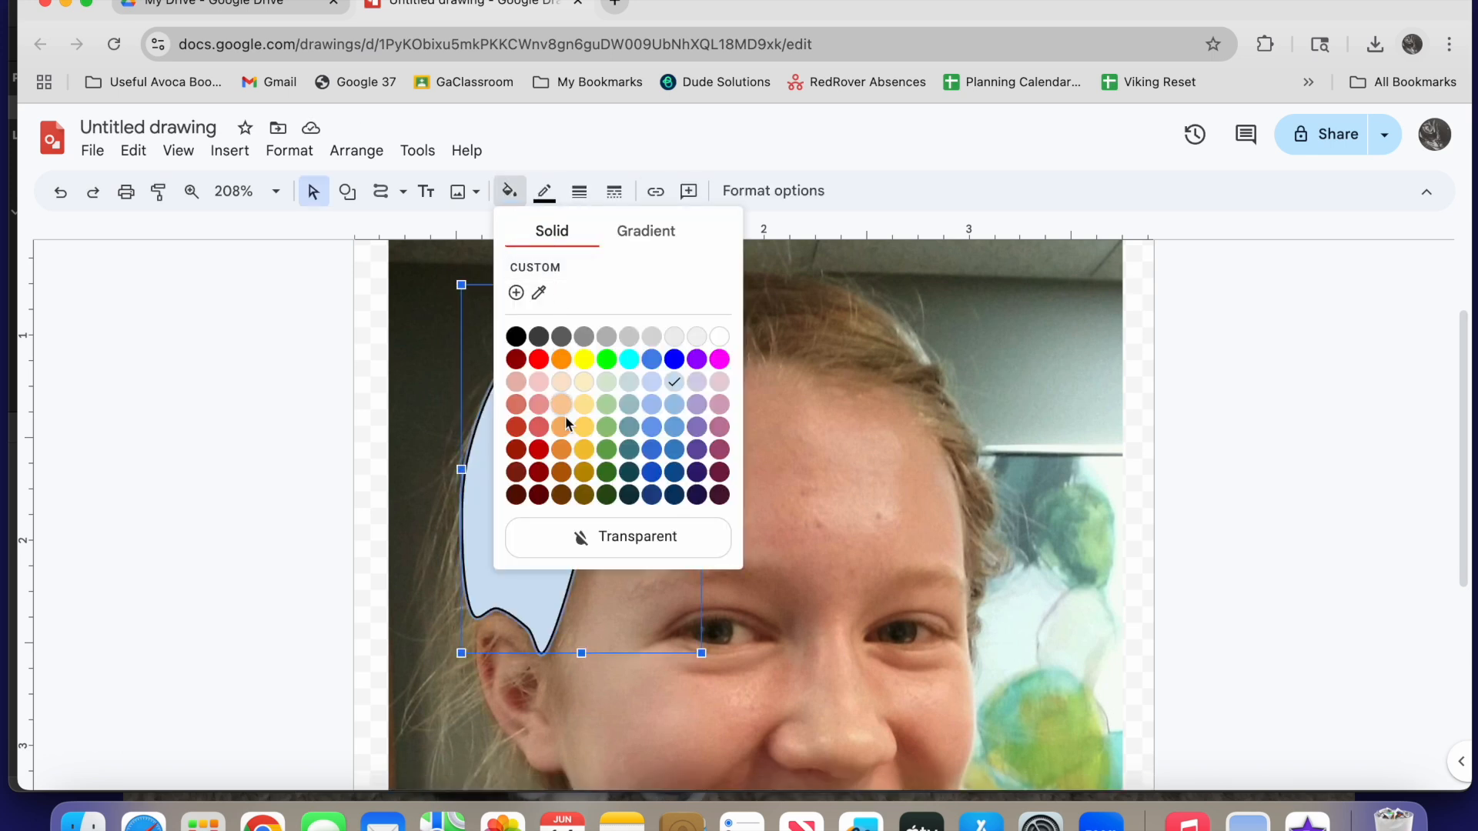
left_click(584, 472)
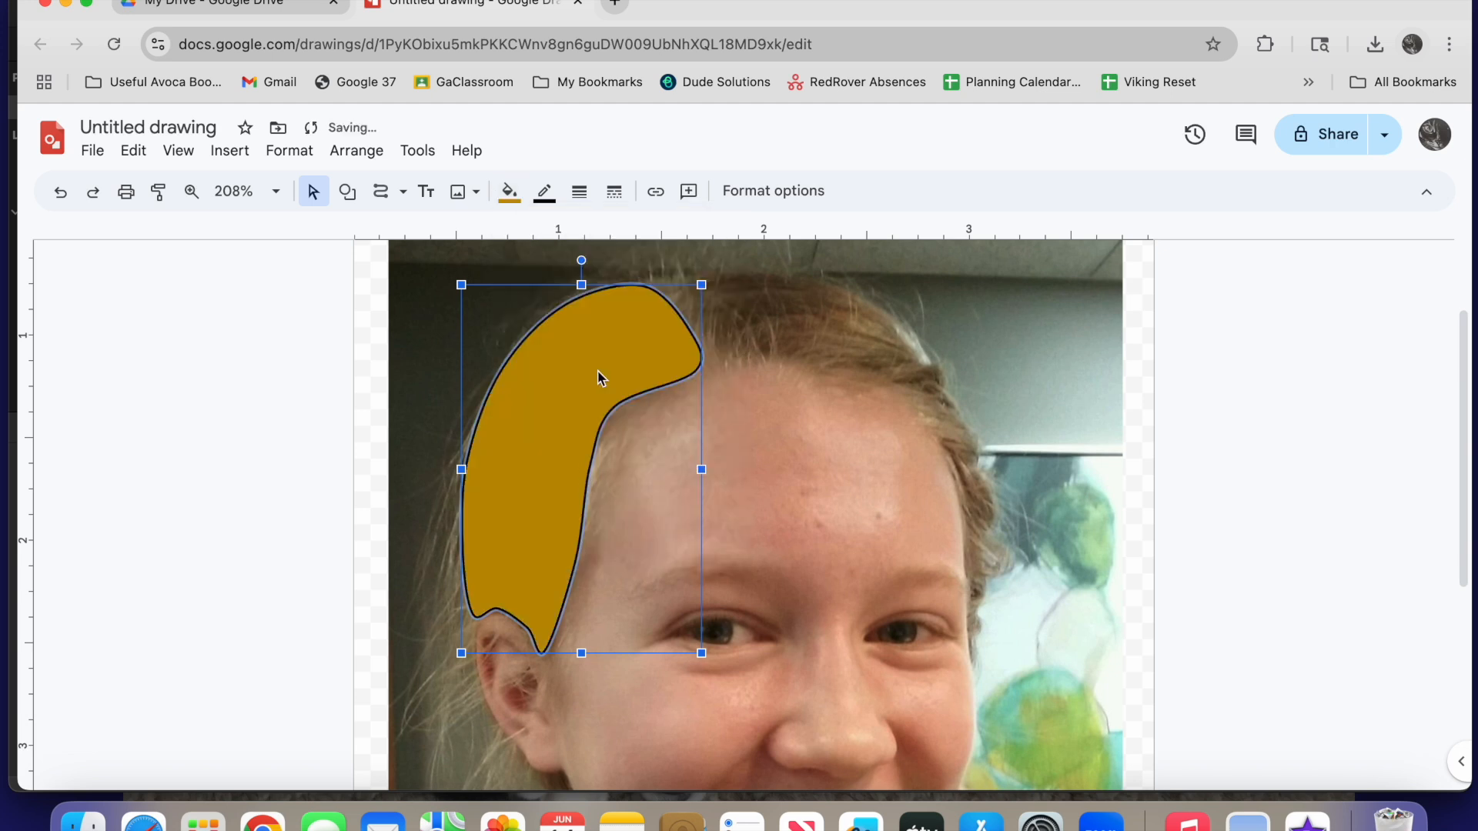
left_click(516, 194)
left_click(530, 266)
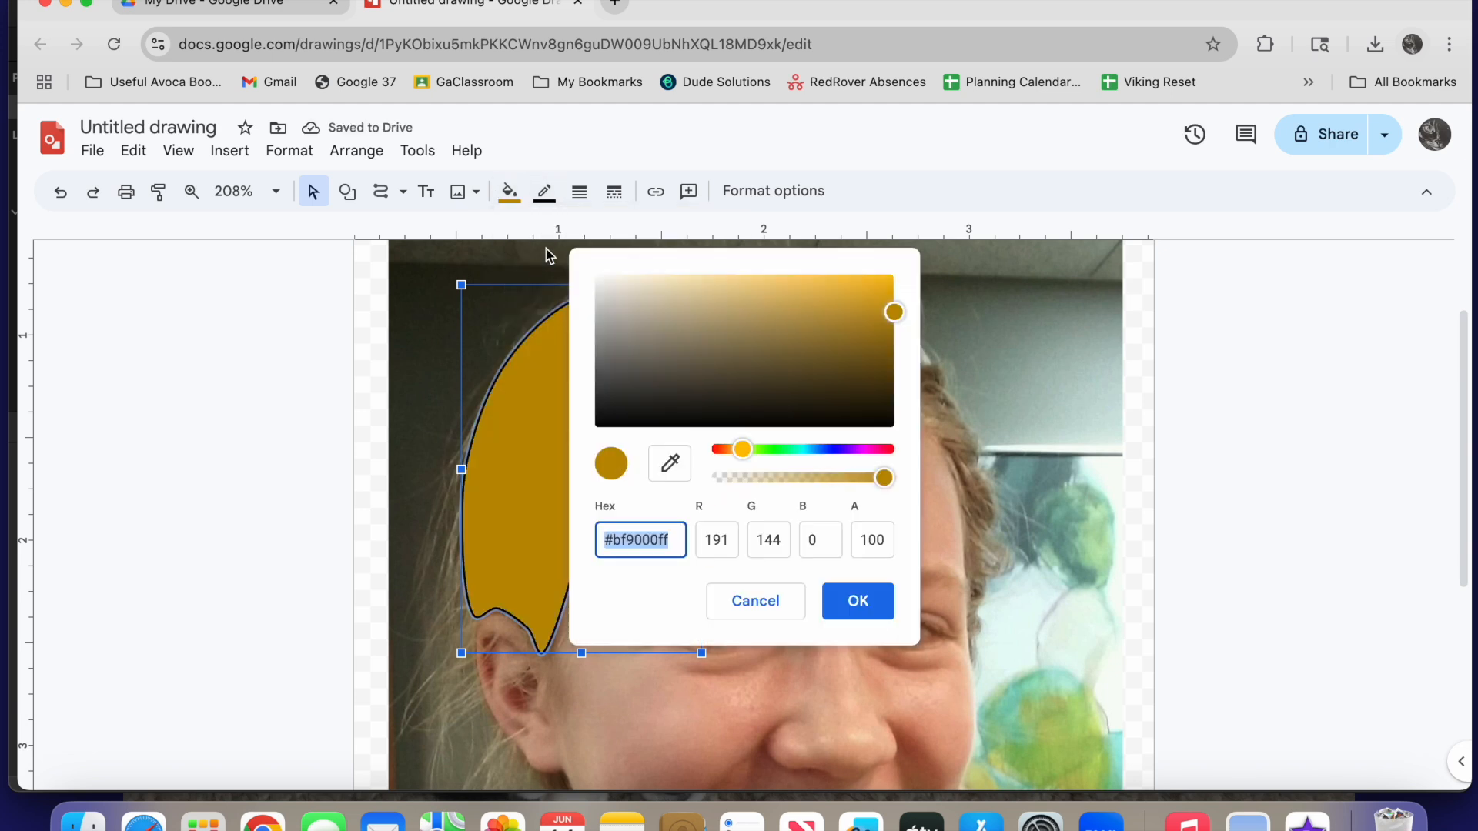
left_click_drag(893, 312, 725, 279)
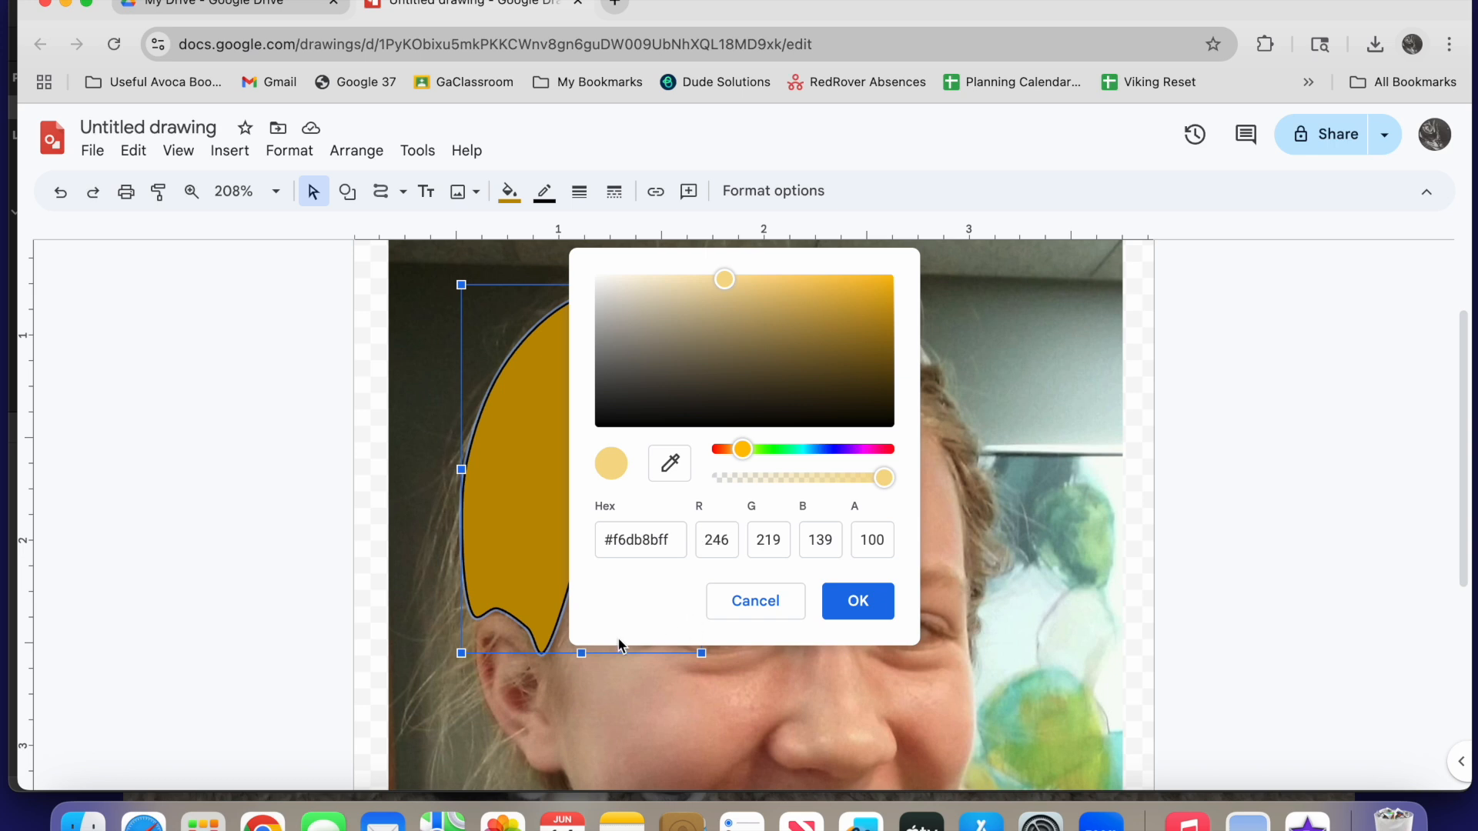
mouse_move(730, 284)
left_mouse_down()
mouse_move(726, 297)
mouse_move(732, 276)
left_mouse_up()
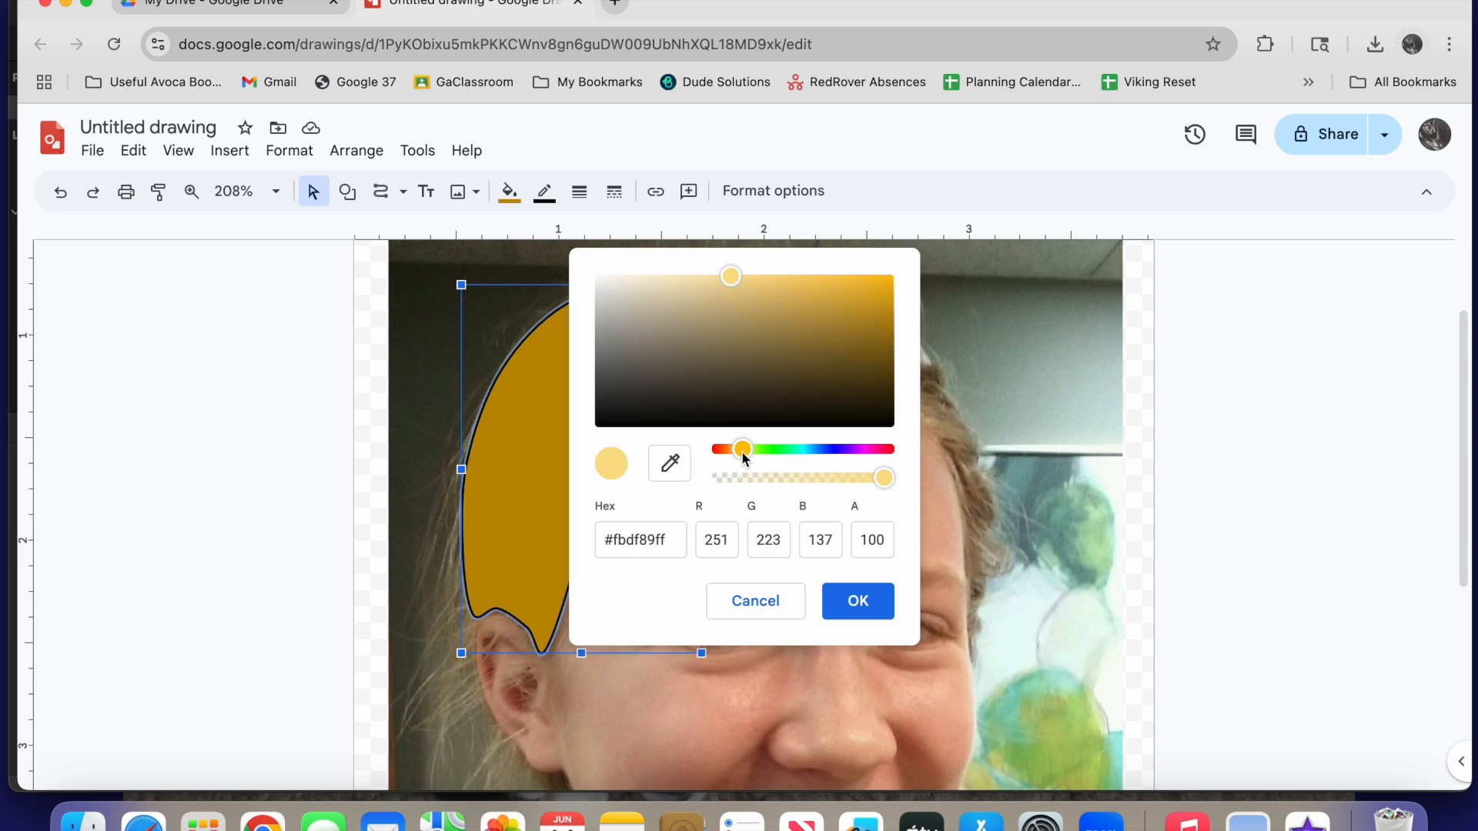
left_click_drag(742, 453, 738, 450)
left_click(722, 282)
left_click_drag(723, 286, 712, 292)
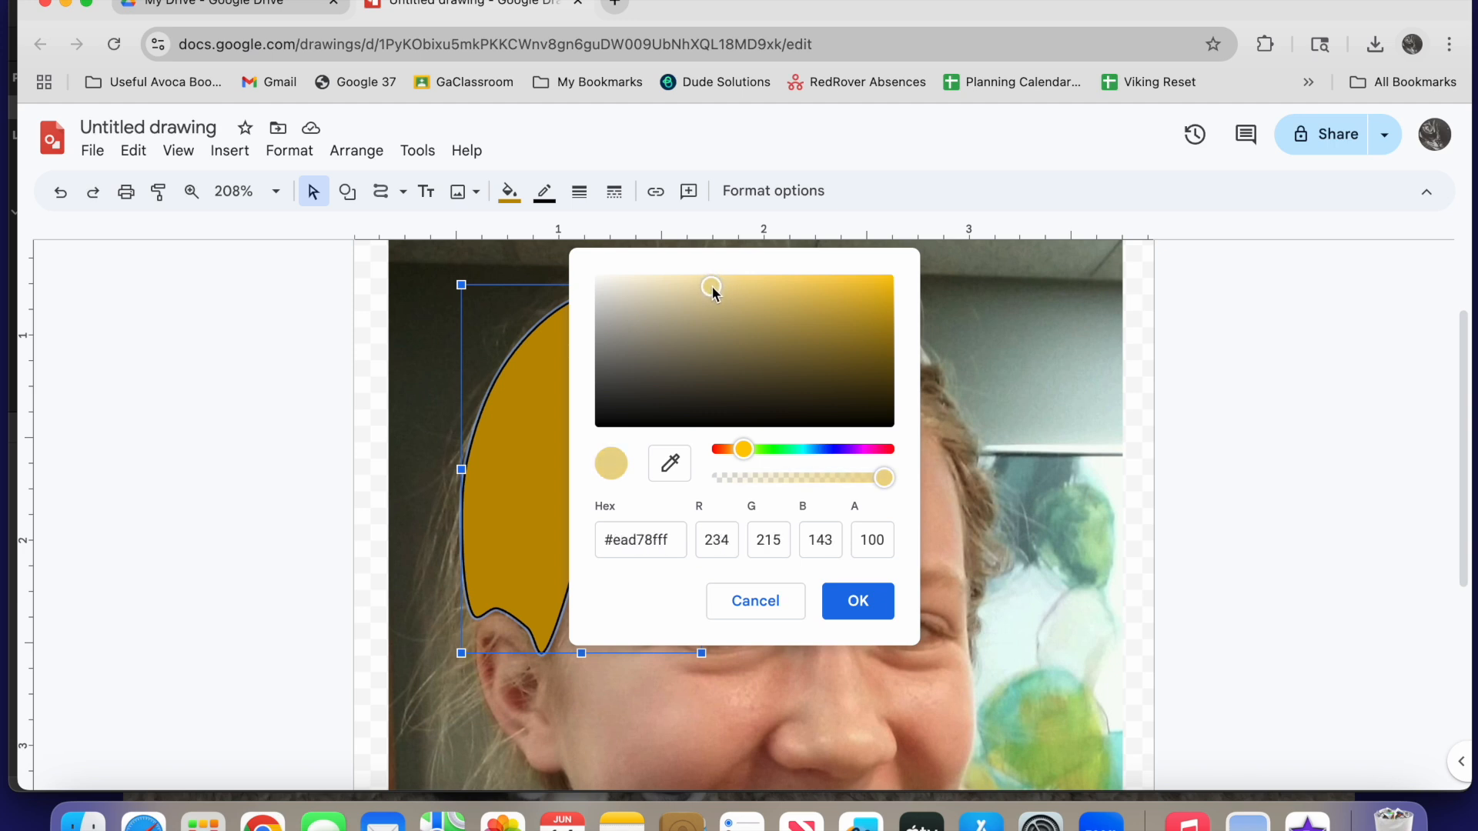
left_click(853, 600)
Make the hair shape's outline transparent and set its fill to the custom colour #e6dbb0ff
left_click(544, 191)
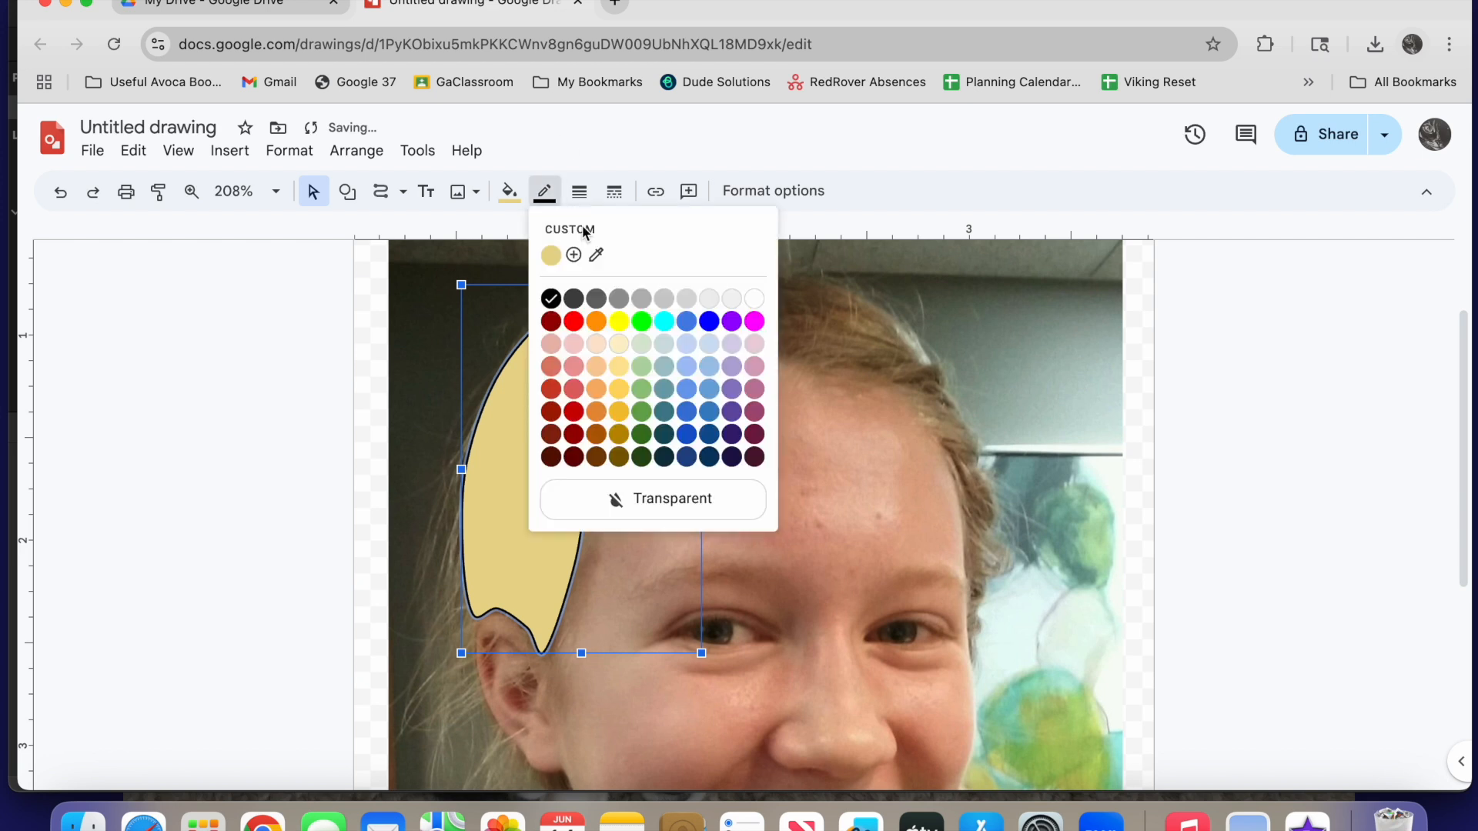
left_click(624, 508)
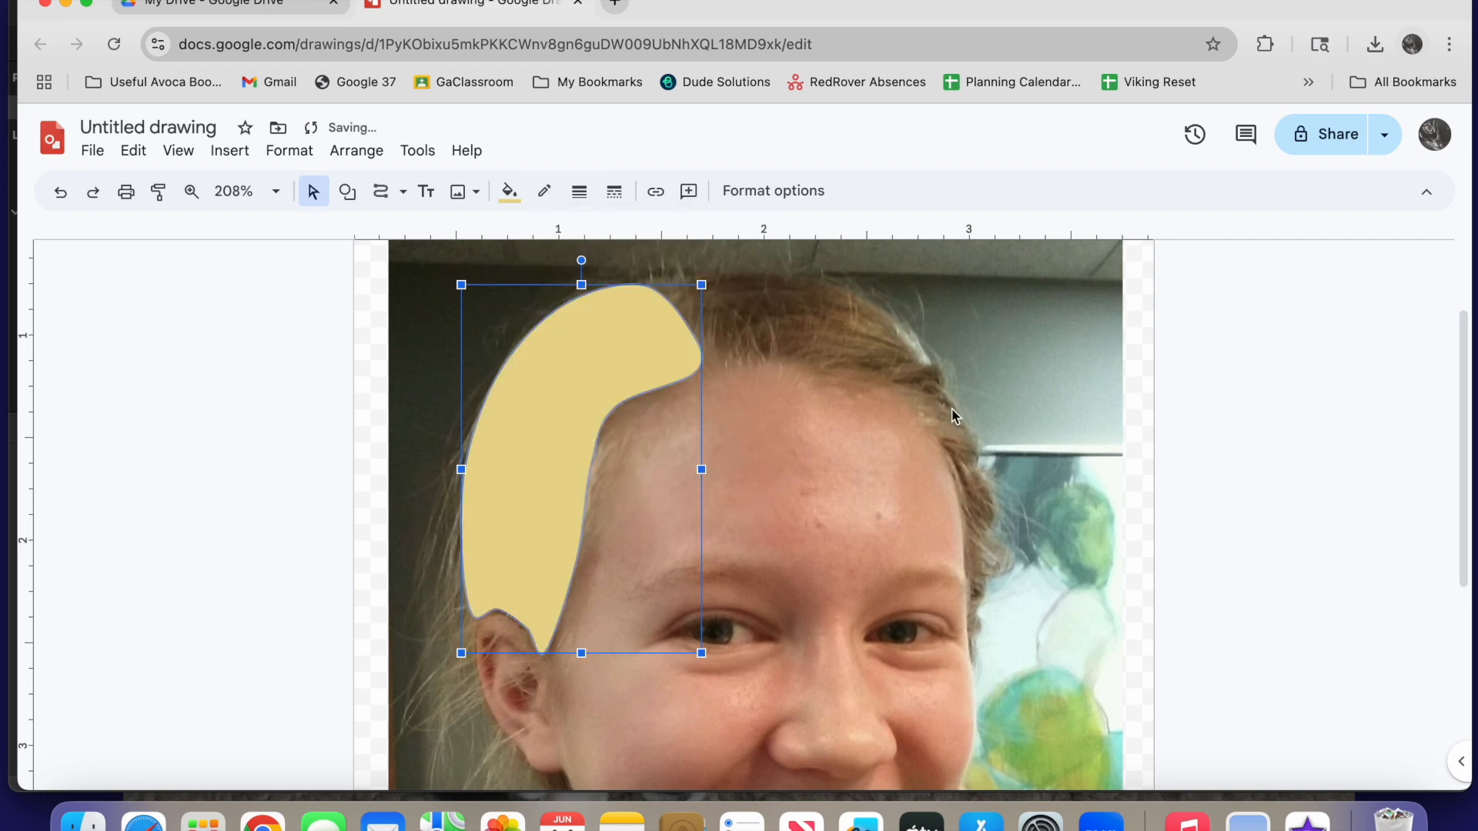
left_click(510, 192)
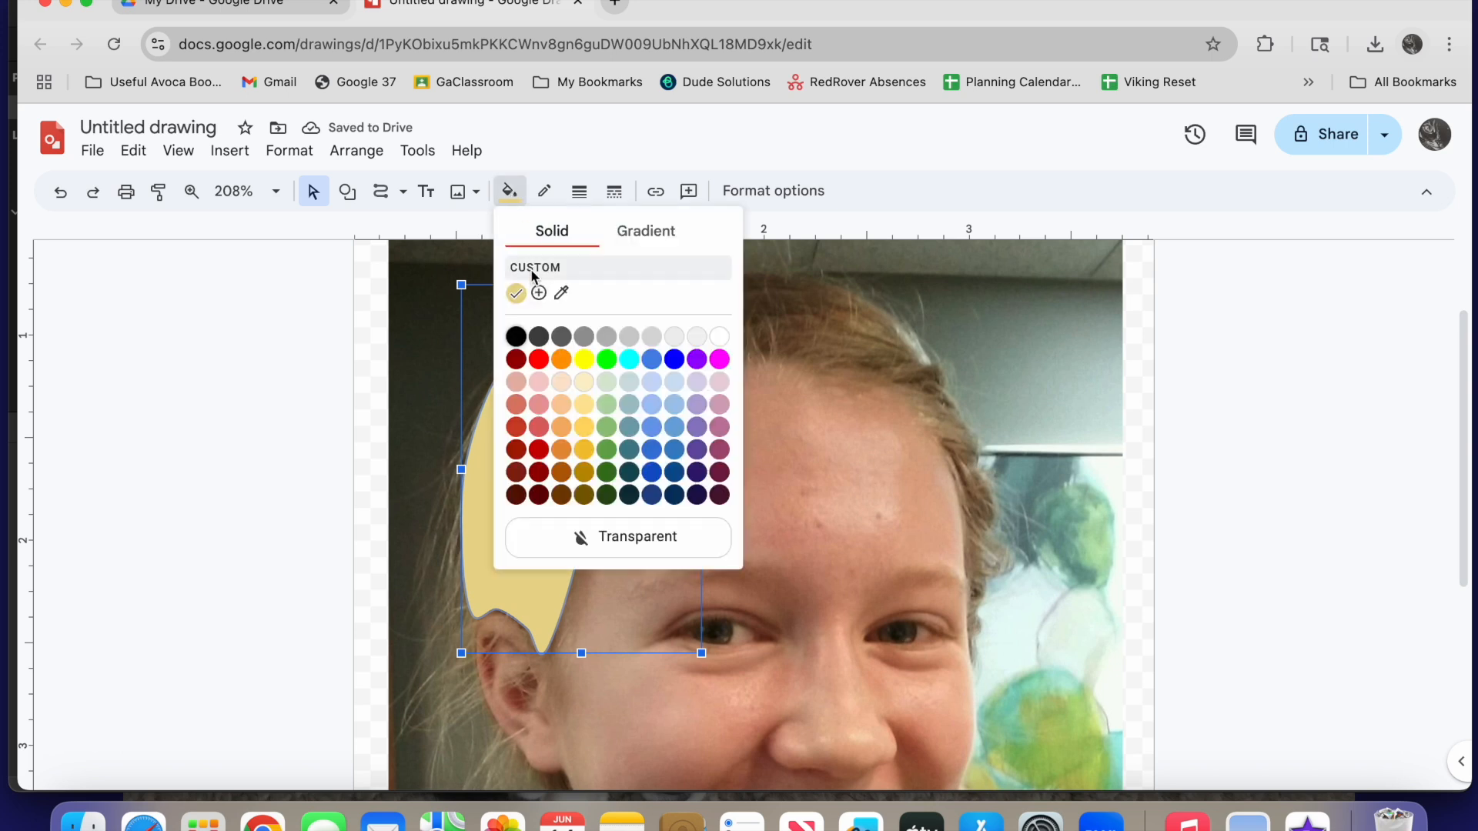
left_click(539, 293)
left_click(710, 286)
left_click_drag(710, 286, 665, 289)
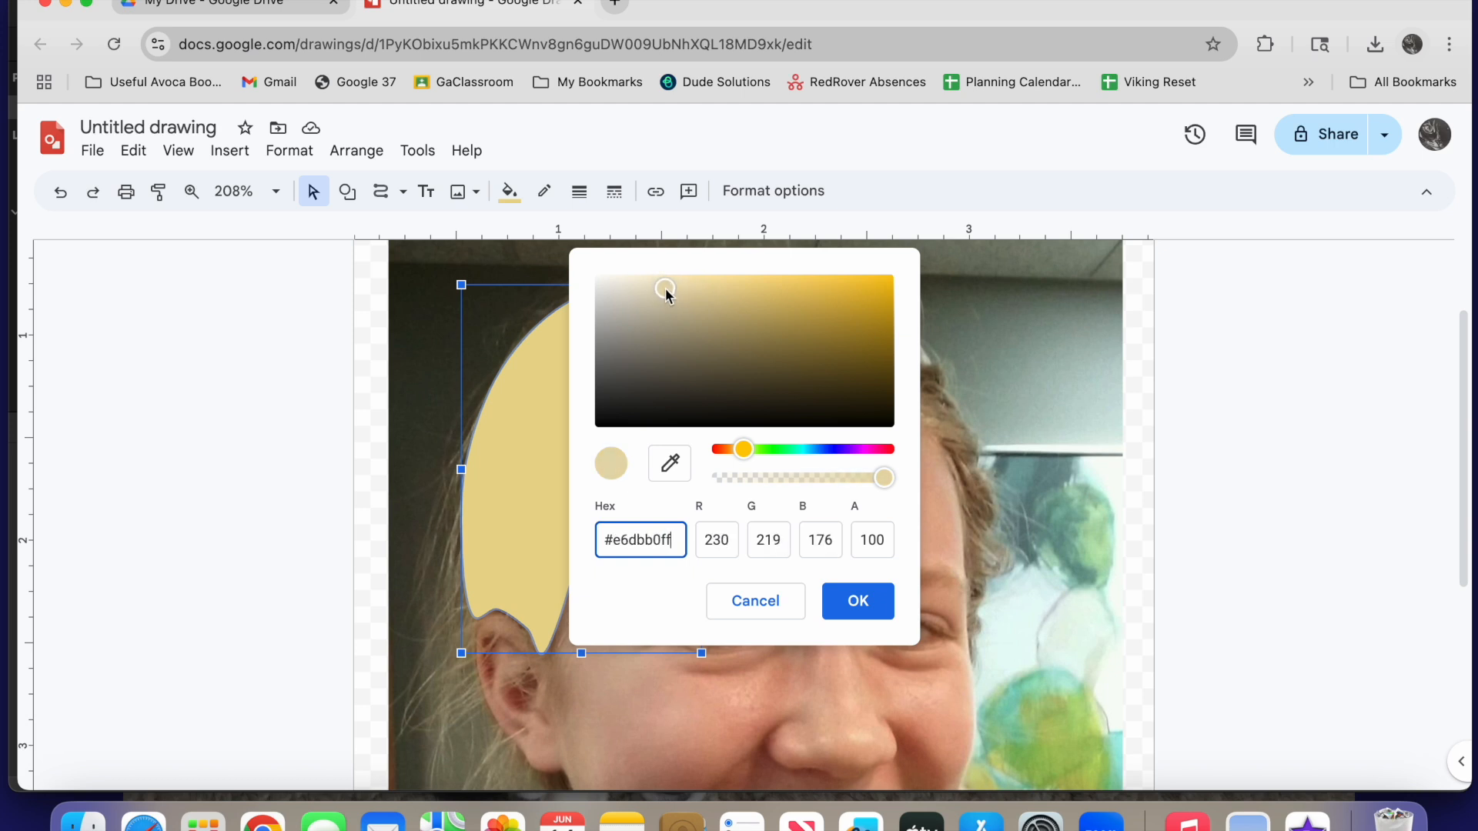
left_click(853, 611)
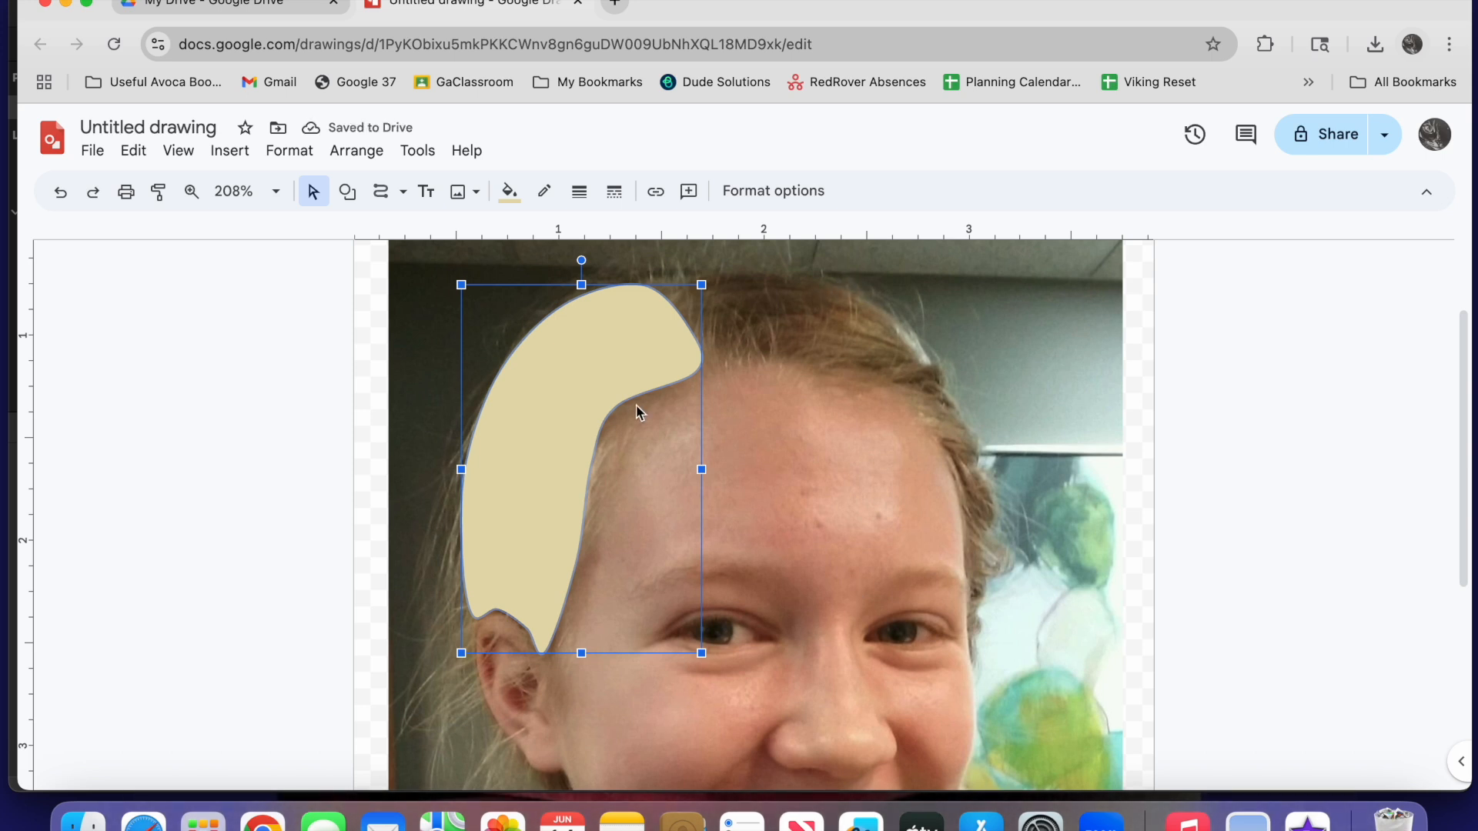
Trace the hair on the other side of the parting, down beside the face, as a closed curve shape
left_click(385, 194)
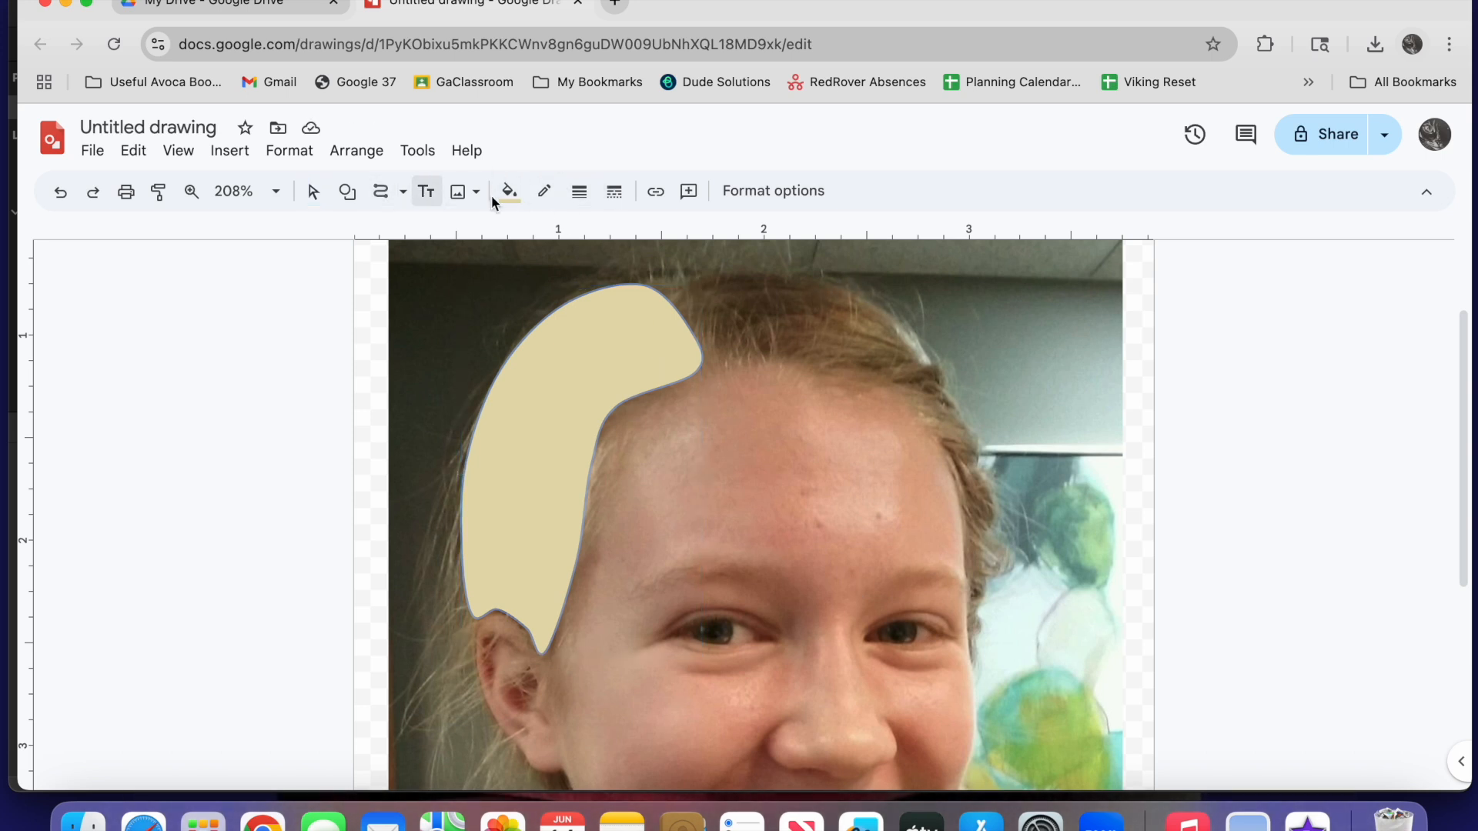
left_click(652, 283)
left_click(712, 362)
left_click(945, 441)
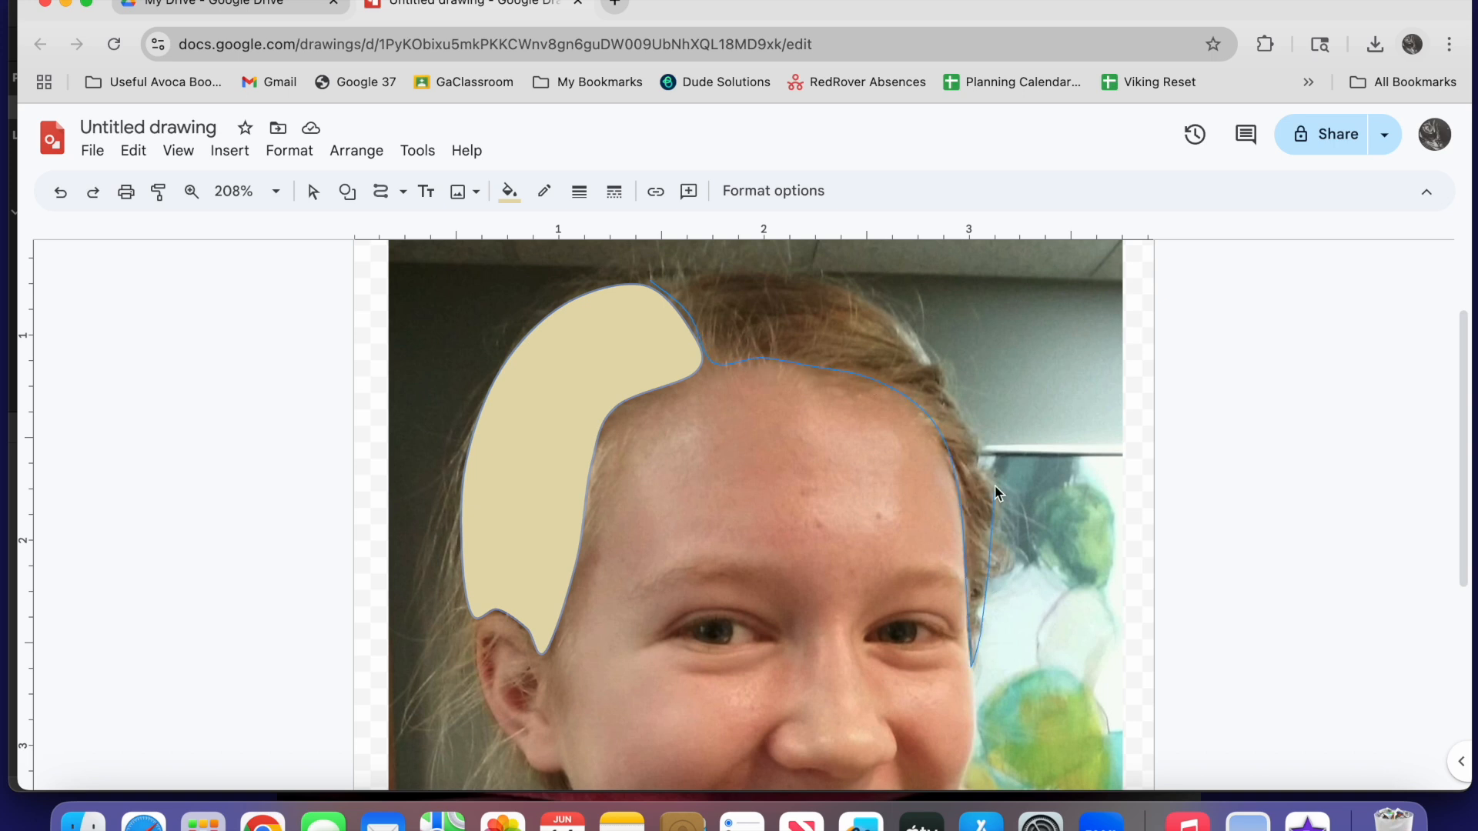
left_click(650, 281)
Trace the ponytail from beside the cheek down along the jacket collar to the photo's lower edge as a closed curve shape
scroll(962, 424, "down", 5)
left_click(959, 420)
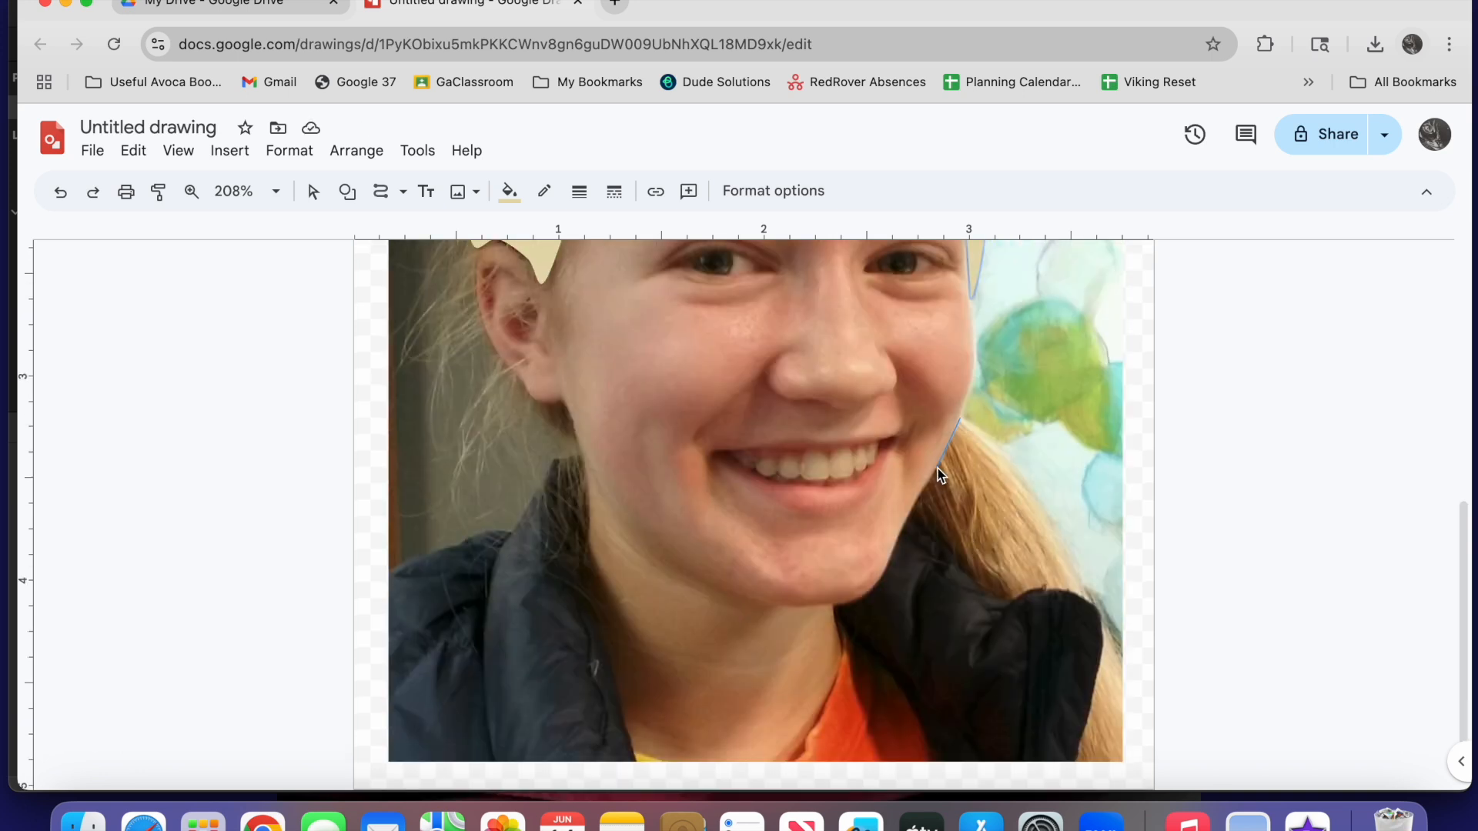
left_click(899, 533)
left_click(1001, 602)
left_click(1078, 596)
left_click(1120, 755)
left_click(961, 421)
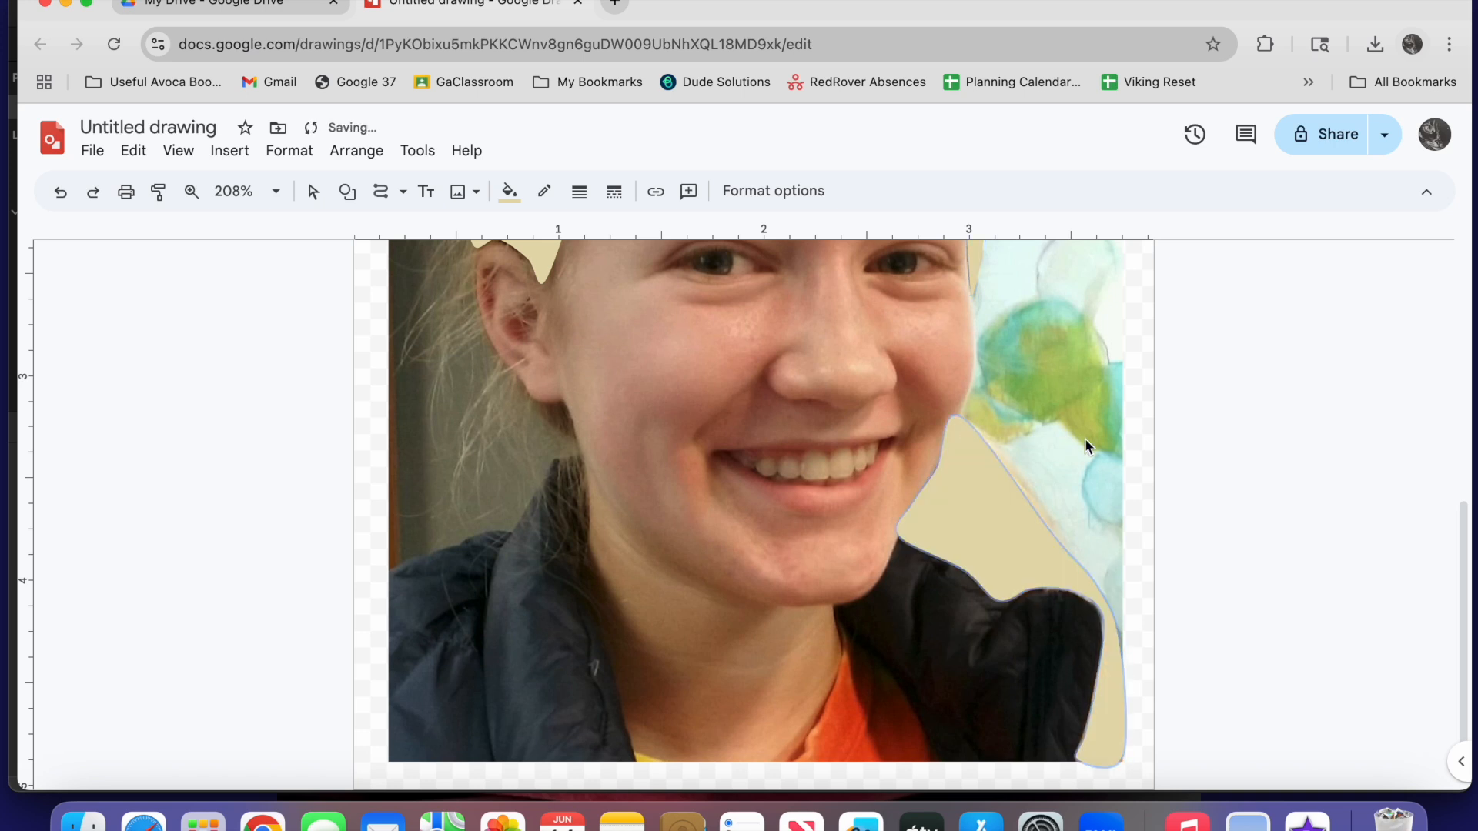
left_click(962, 436)
Adjust the ponytail shape's points along the jaw, its upper tip and the jacket collar to follow the photo
left_click(313, 194)
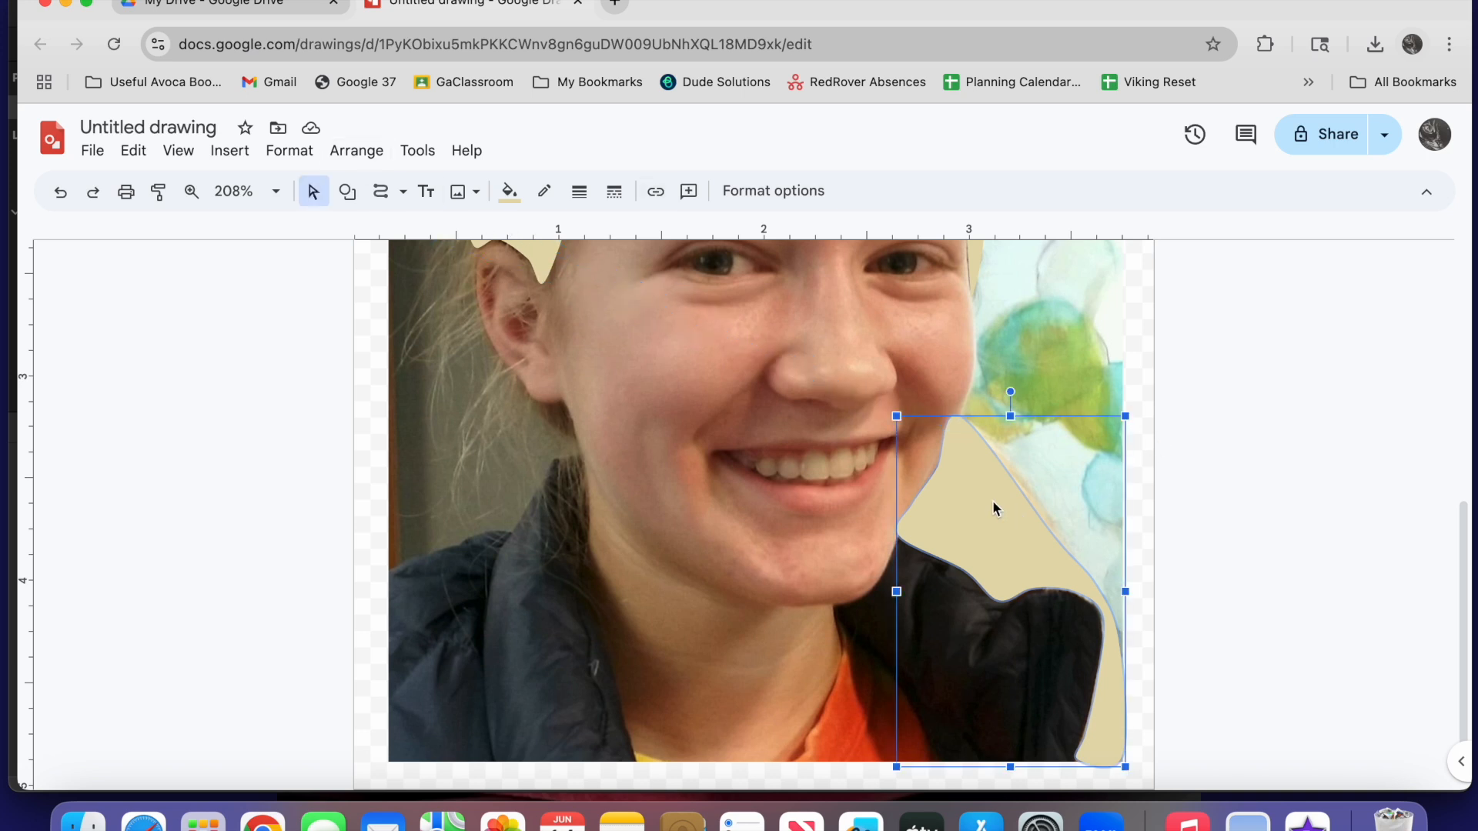
double_click(970, 493)
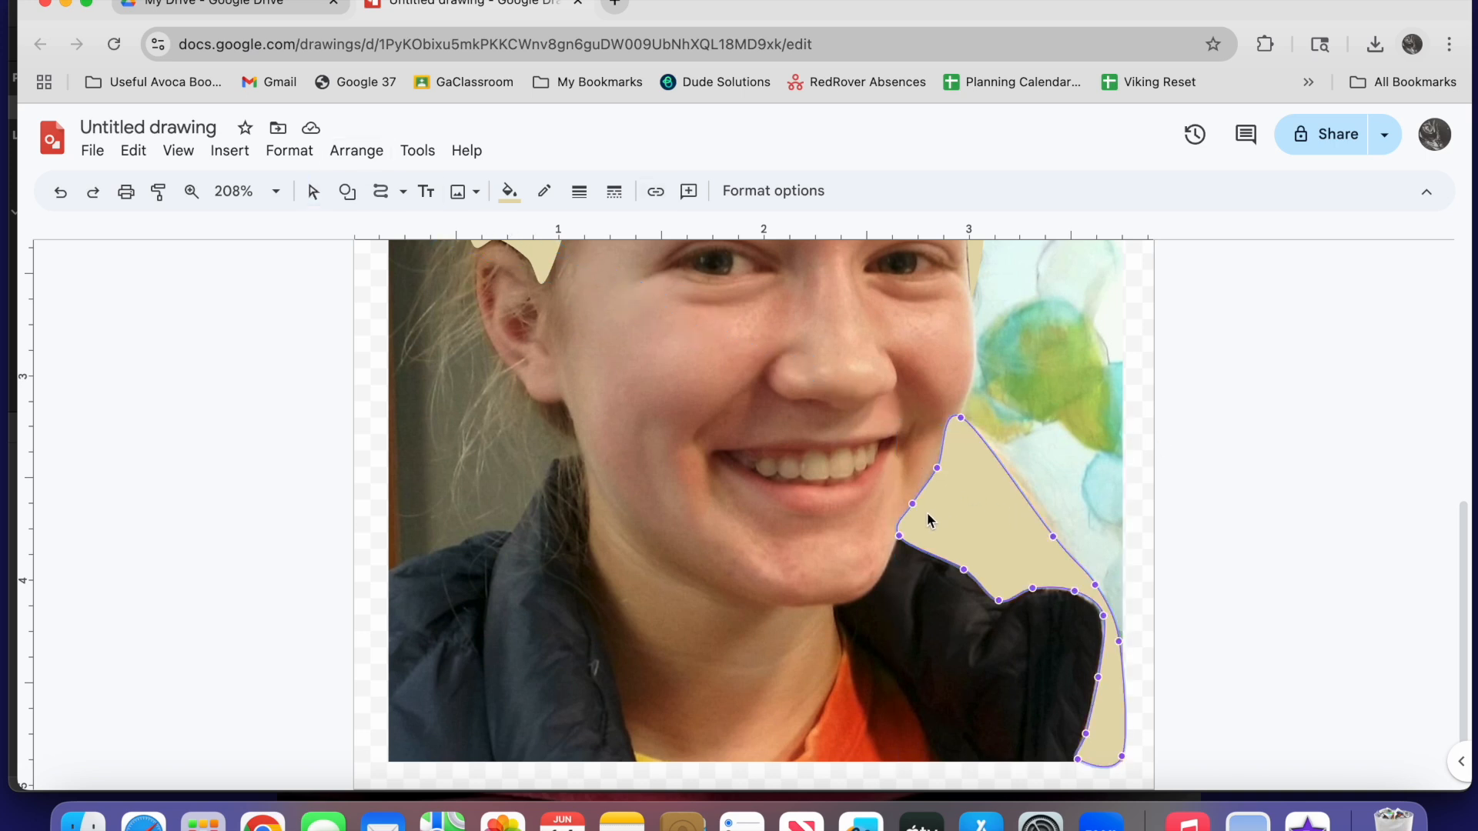
left_click_drag(912, 505, 917, 502)
left_click_drag(960, 419, 965, 420)
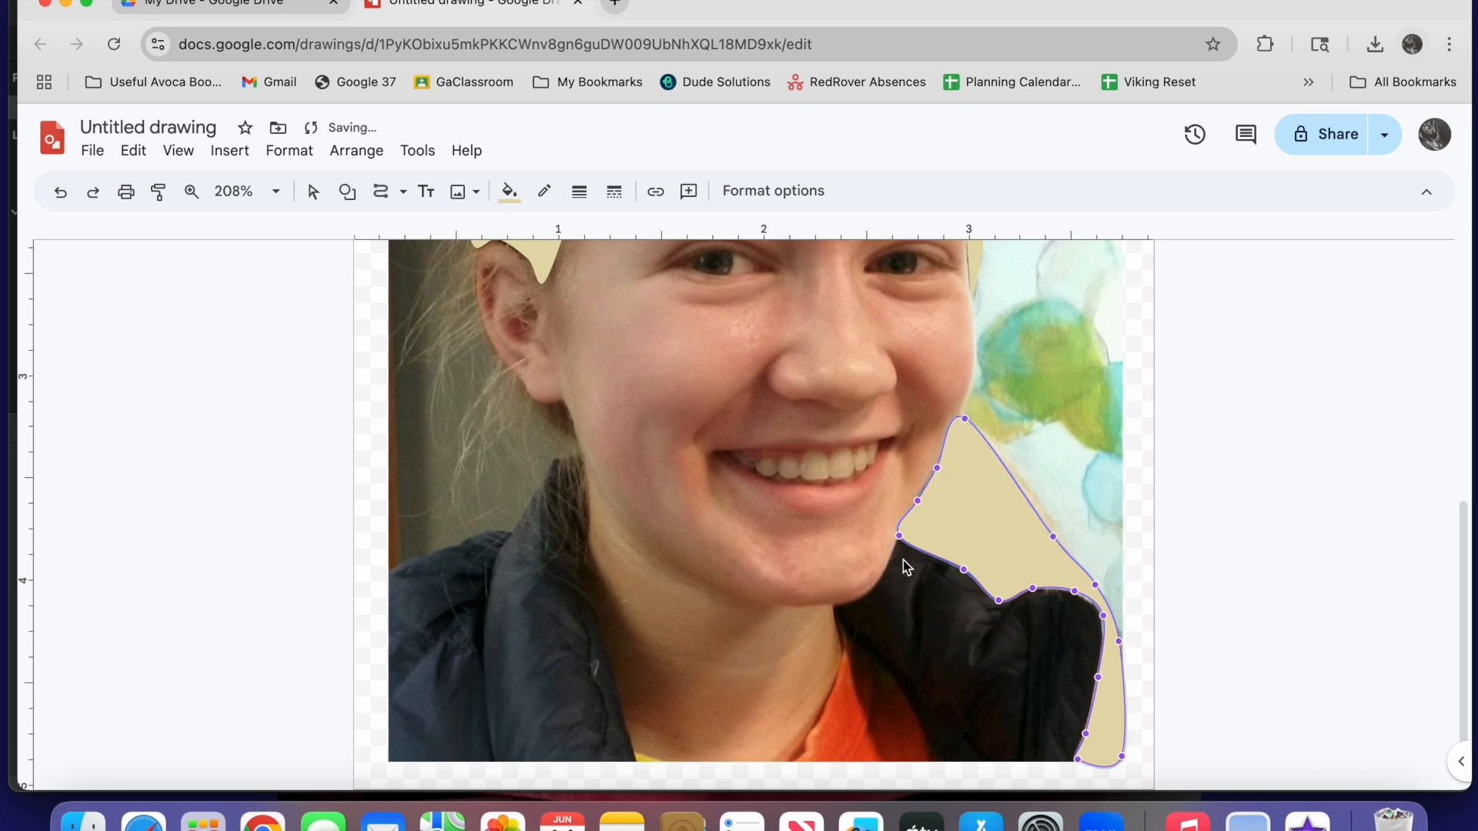
left_click_drag(898, 532, 901, 543)
left_click_drag(1103, 615, 1100, 619)
left_click(1053, 399)
Trace the whole face along the hairline, cheeks and chin as one closed curve shape
scroll(1052, 397, "up", 4)
left_click(380, 191)
left_click(707, 291)
left_click(630, 317)
left_click(542, 574)
scroll(542, 576, "down", 2)
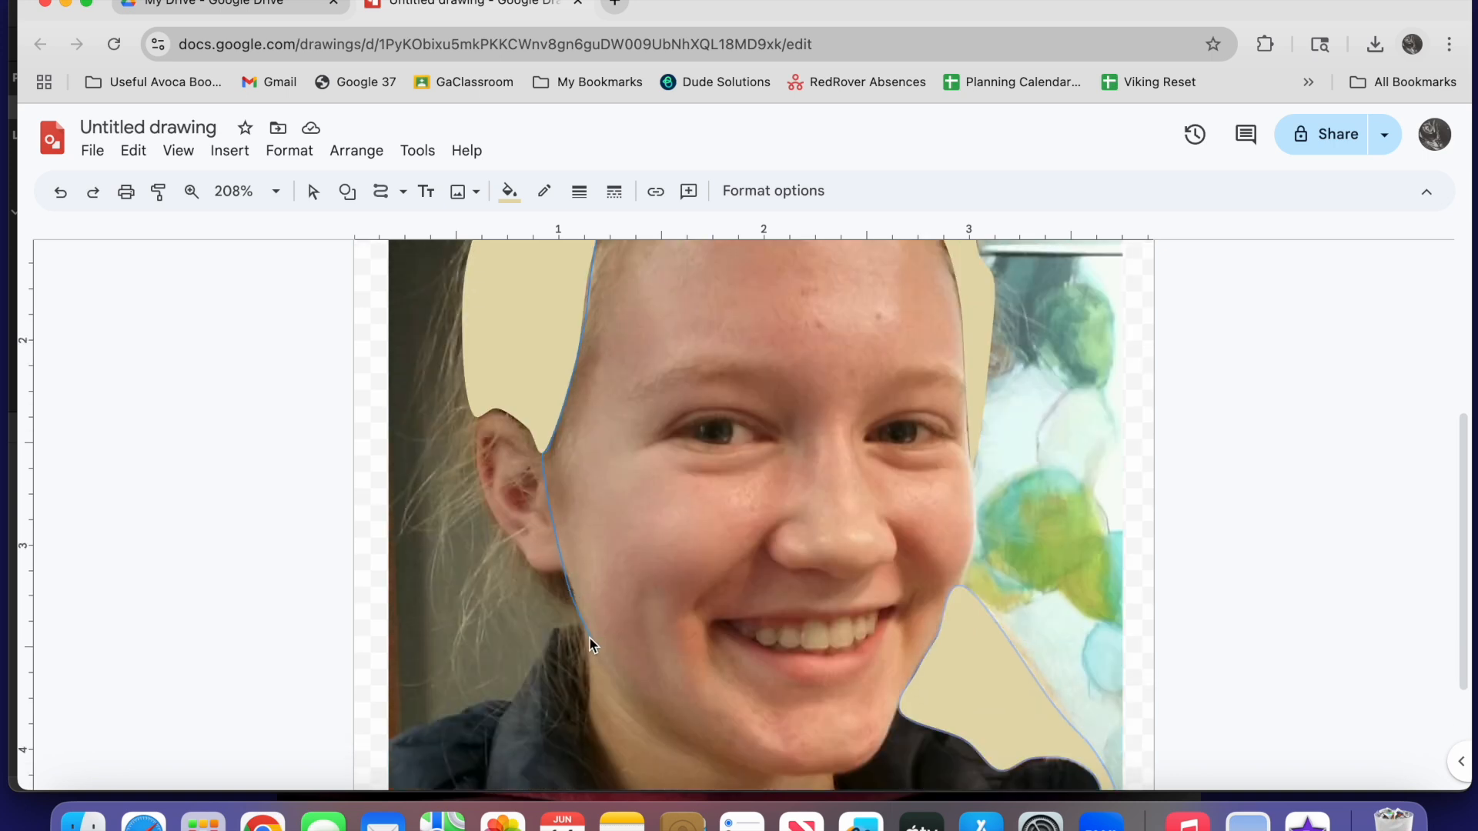
left_click(591, 641)
scroll(593, 641, "down", 2)
left_click(730, 658)
left_click(836, 669)
left_click(899, 600)
scroll(968, 459, "up", 1)
left_click(973, 475)
left_click(964, 436)
scroll(962, 436, "up", 2)
left_click(959, 399)
left_click(929, 326)
left_click(813, 278)
left_click(751, 269)
left_click(706, 281)
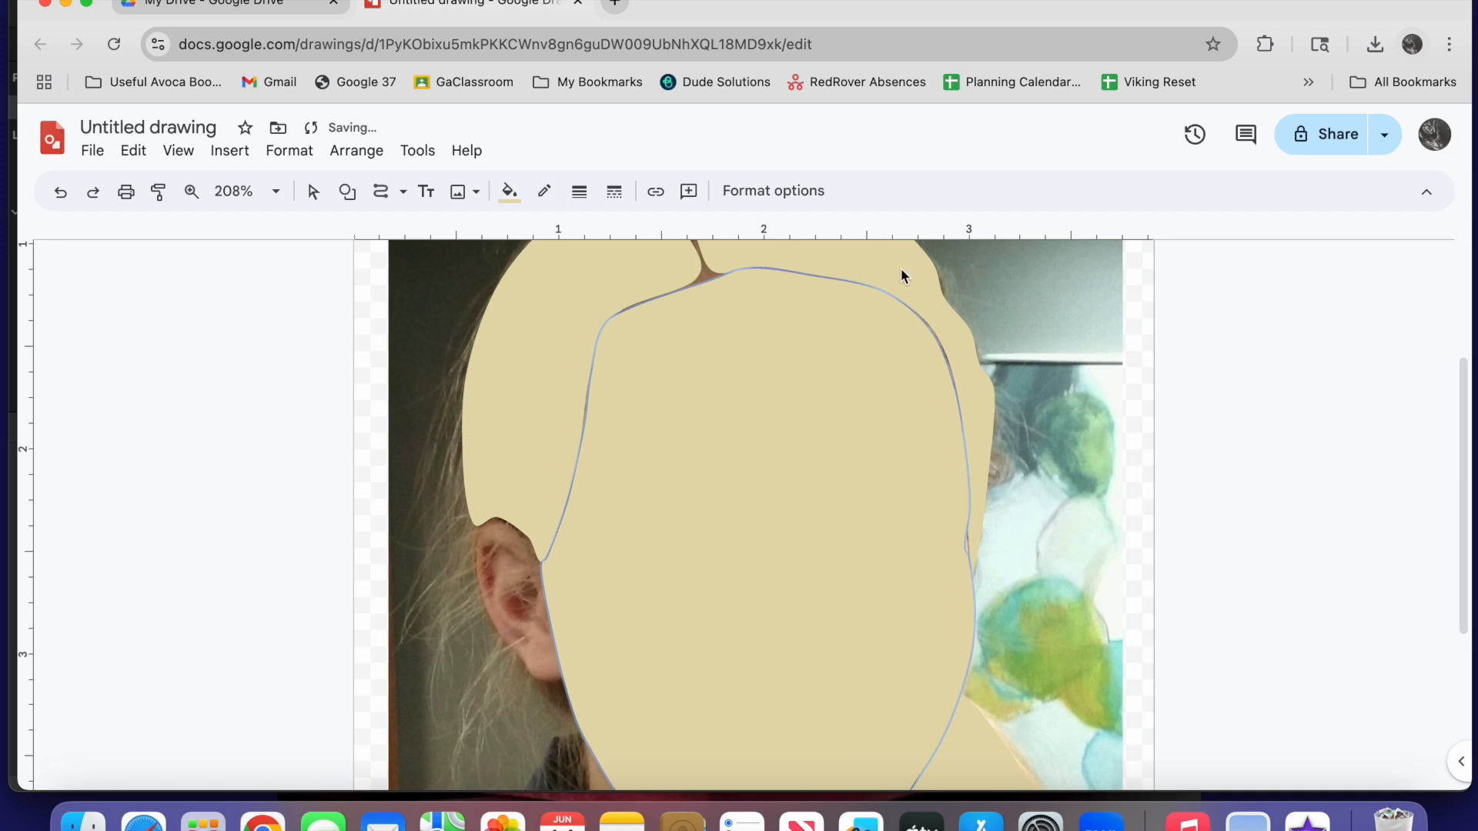
Fill the face shape with the custom skin tone #e6c5b0ff
left_click(509, 193)
left_click(529, 283)
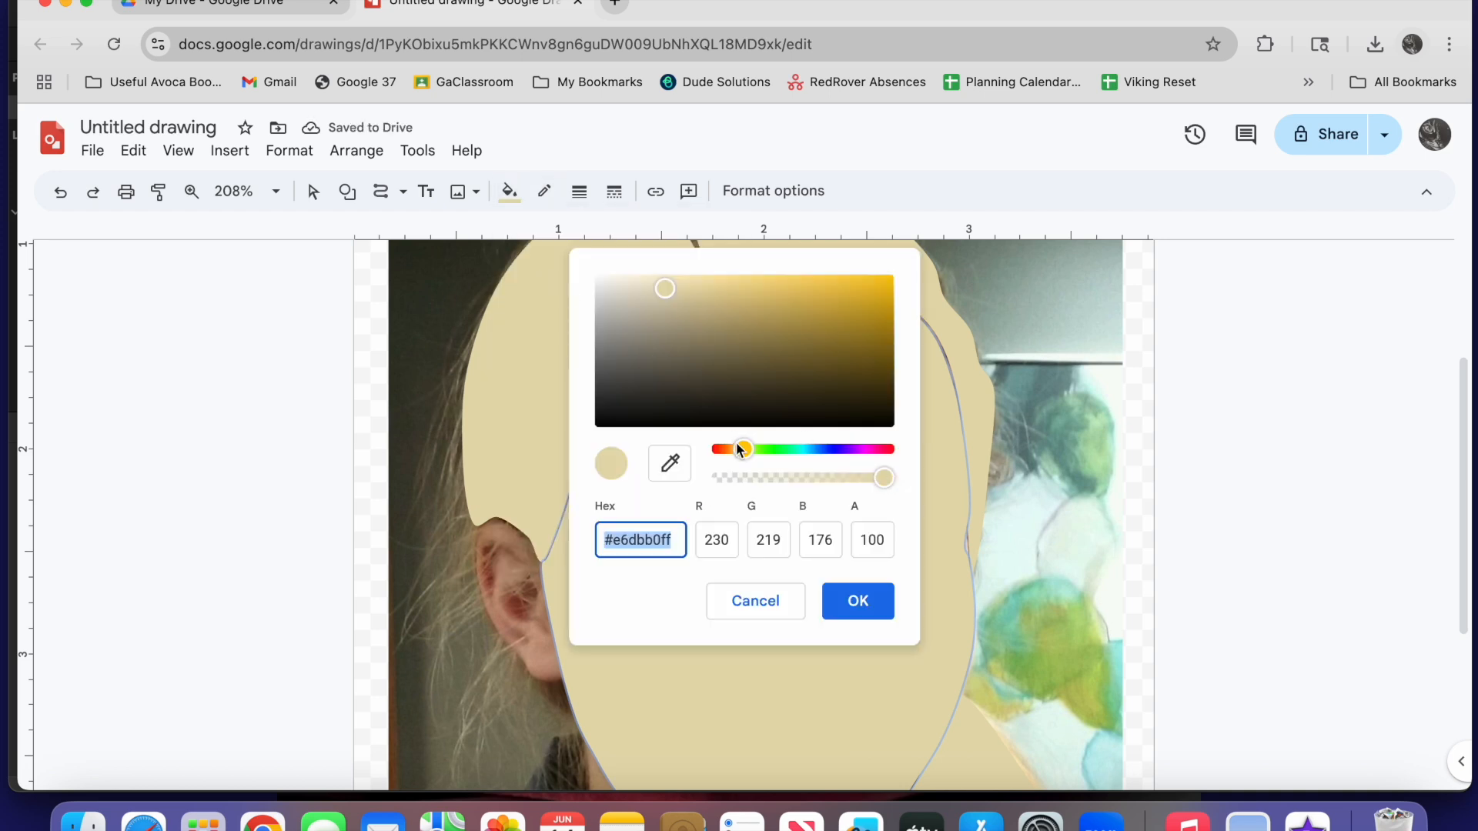
left_click_drag(744, 444, 734, 447)
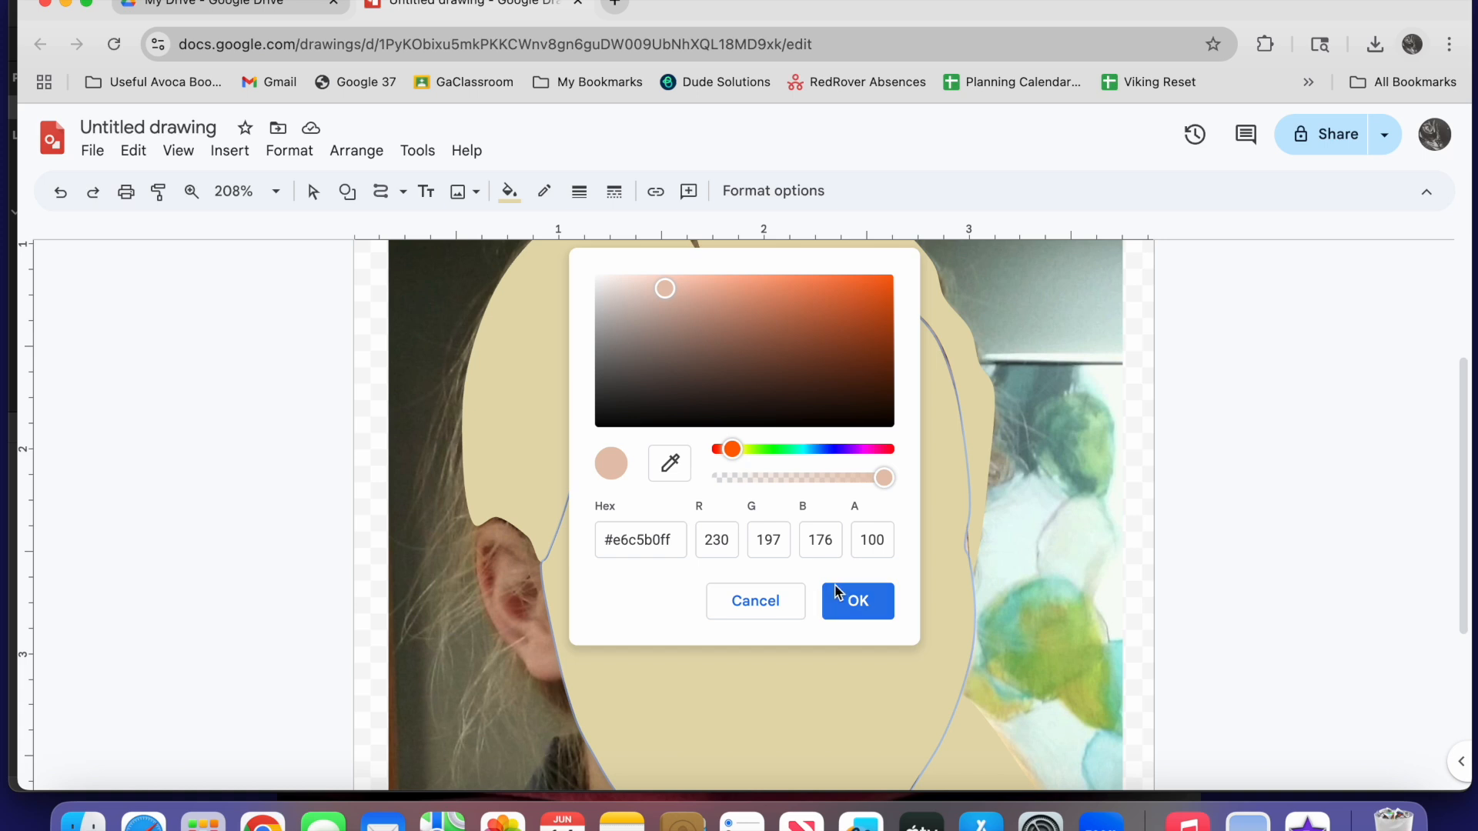
left_click(827, 594)
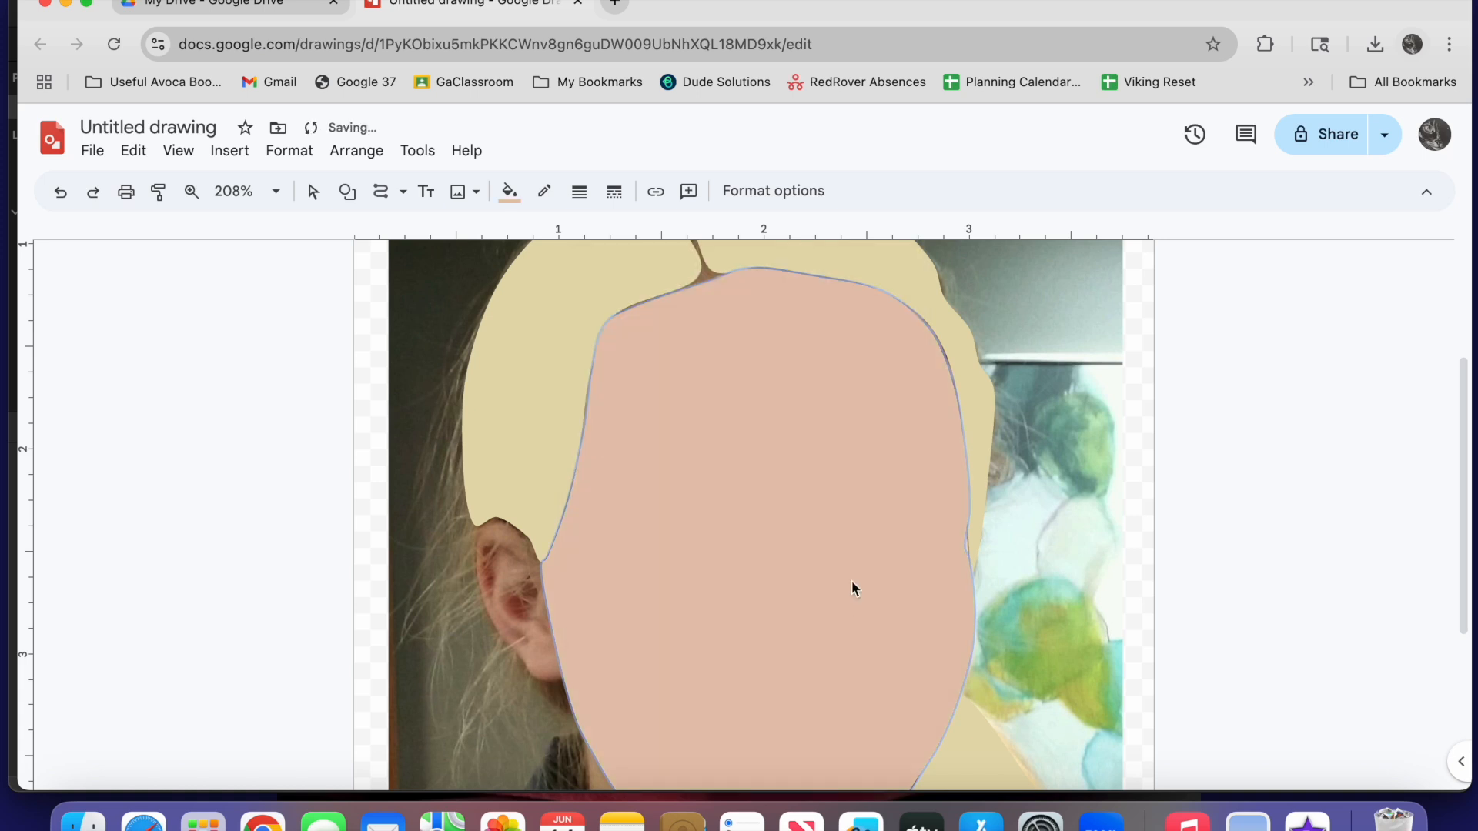
Trace the visible ear beside the face with the Curve tool
scroll(986, 505, "down", 2)
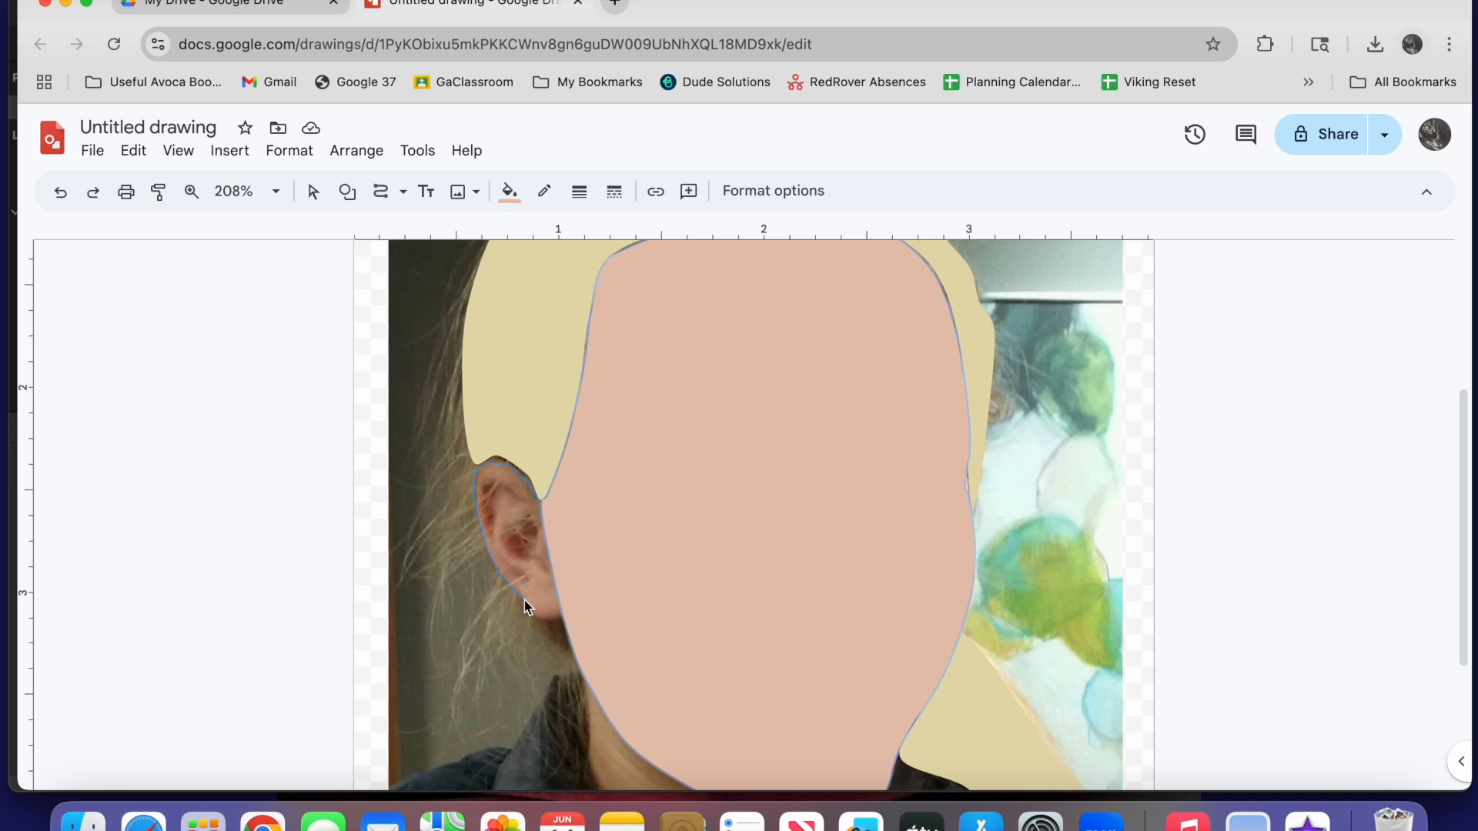
left_click(555, 622)
scroll(556, 622, "down", 5)
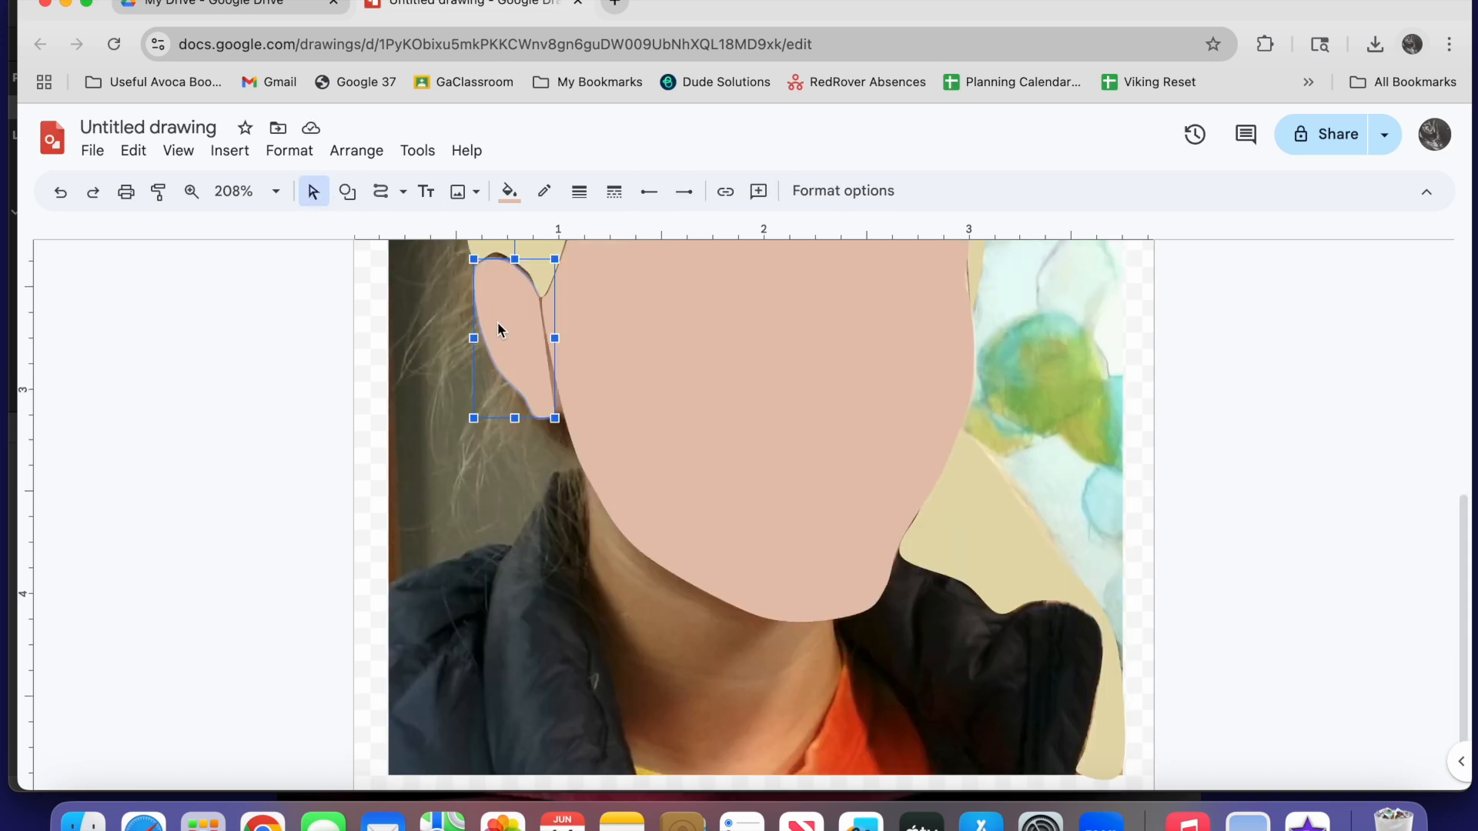
Adjust the ear shape's points so its inner edge overlaps the side of the face
double_click(498, 322)
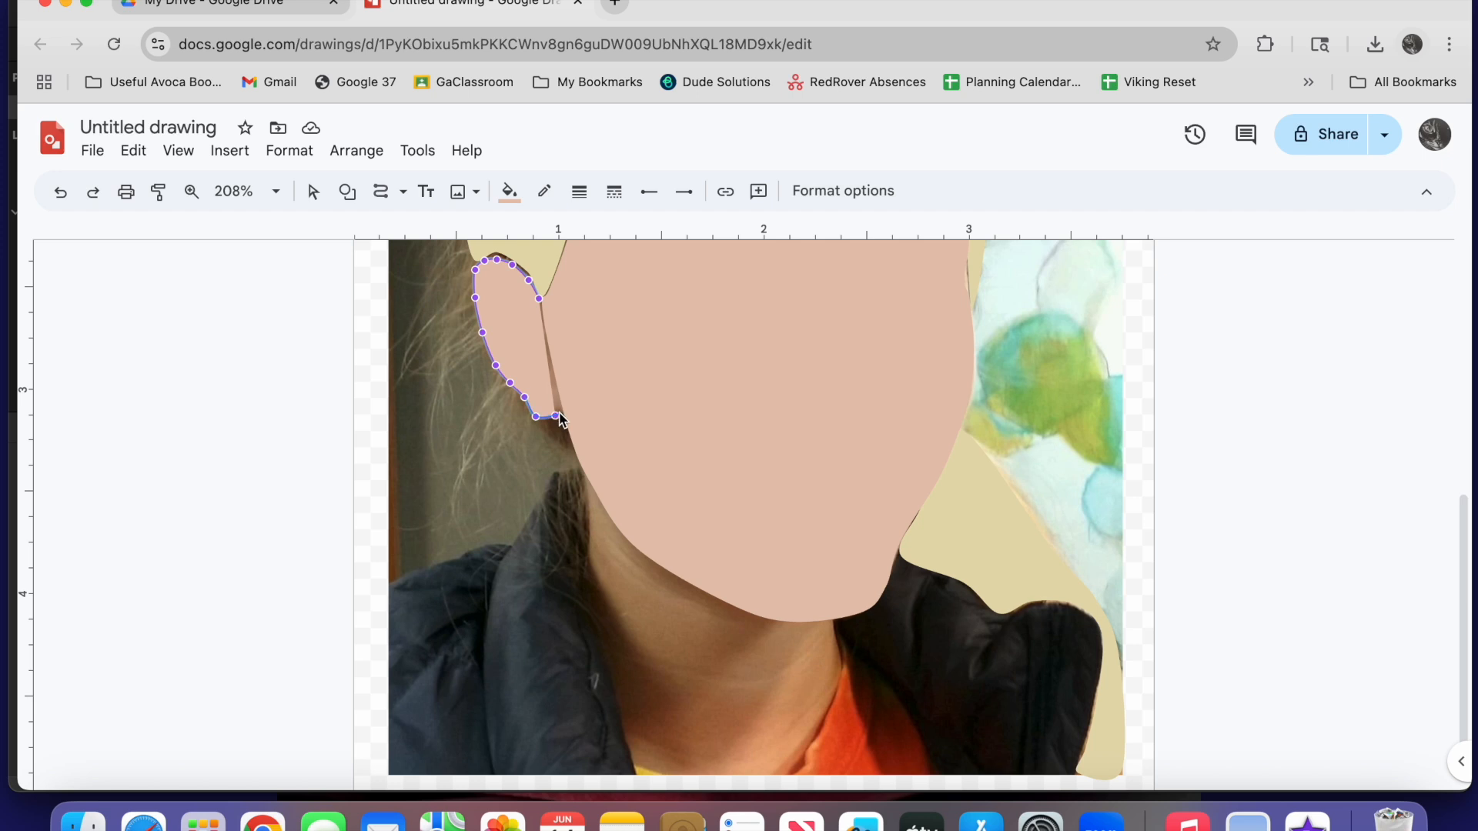
left_click_drag(556, 416, 563, 413)
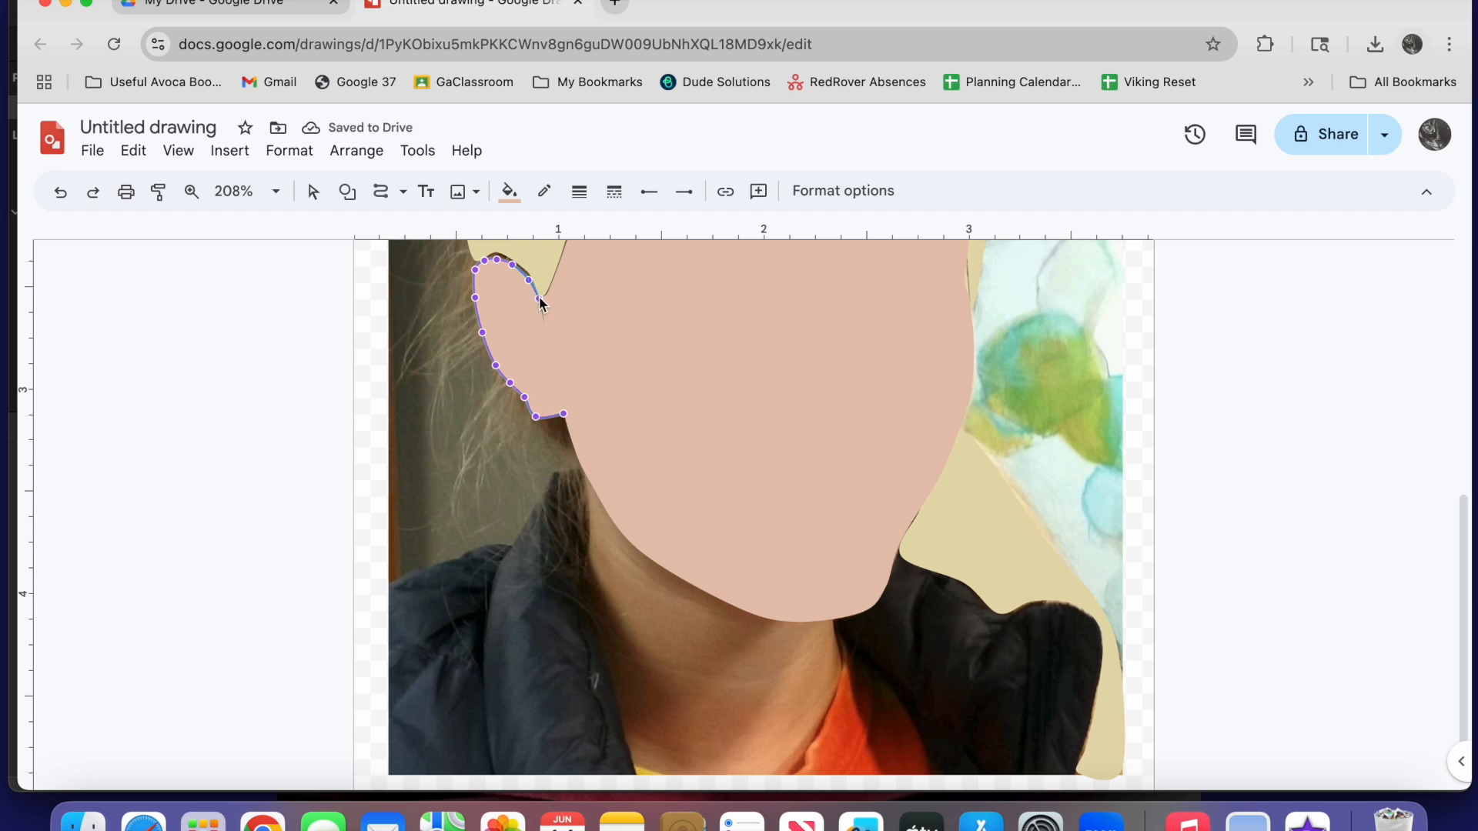
Trace the neck from below the ear down to the collar and up to the chin as a closed curve shape
scroll(585, 449, "down", 1)
mouse_move(585, 449)
left_mouse_down()
mouse_move(583, 583)
mouse_move(636, 736)
left_mouse_up()
mouse_move(785, 745)
left_mouse_down()
mouse_move(826, 682)
mouse_move(835, 591)
mouse_move(752, 585)
mouse_move(623, 512)
left_mouse_up()
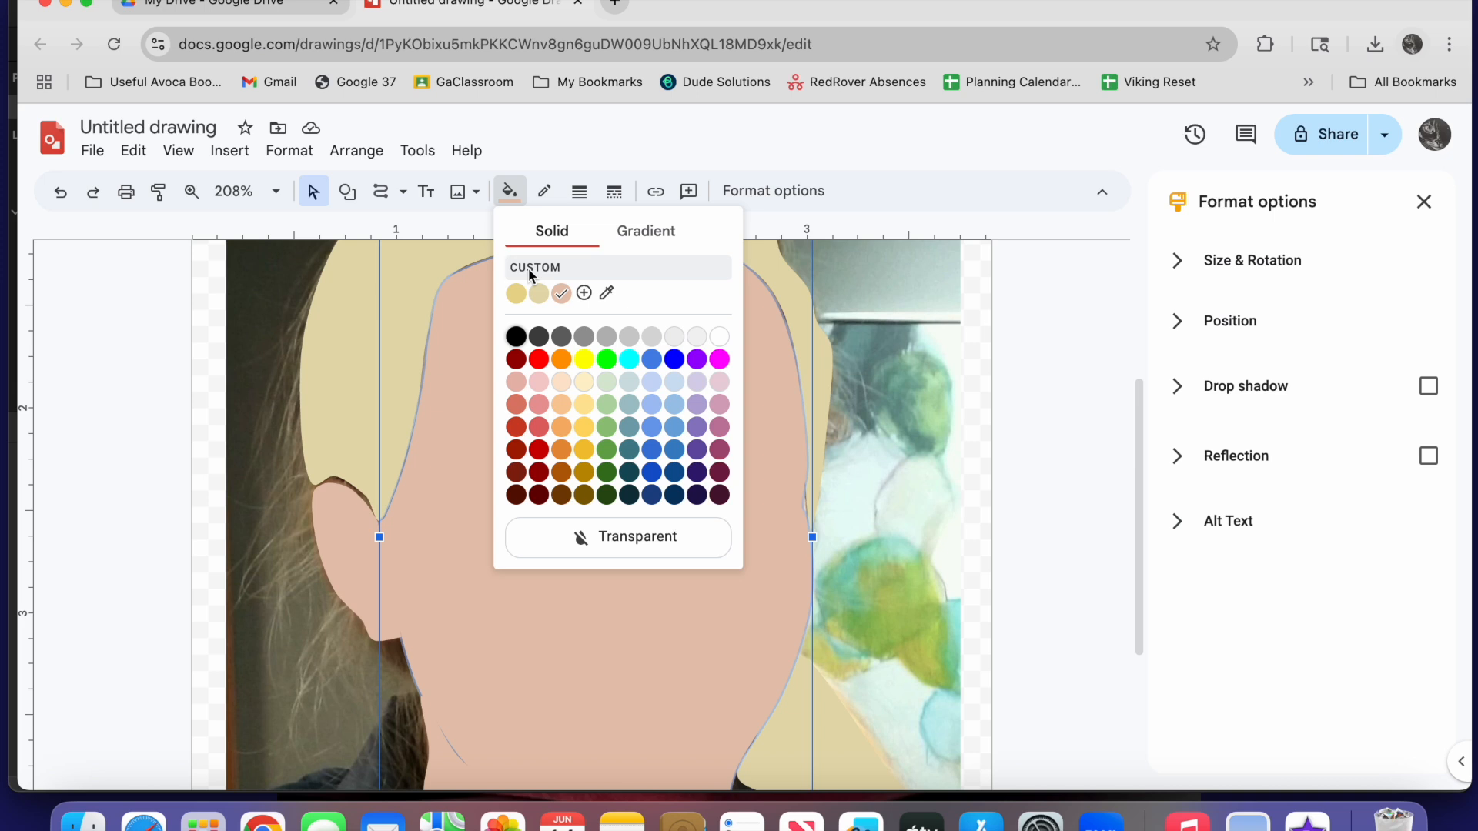
Make the face shape nearly transparent by setting its custom fill to #e6c5b016, with an alpha of 9
left_click(582, 290)
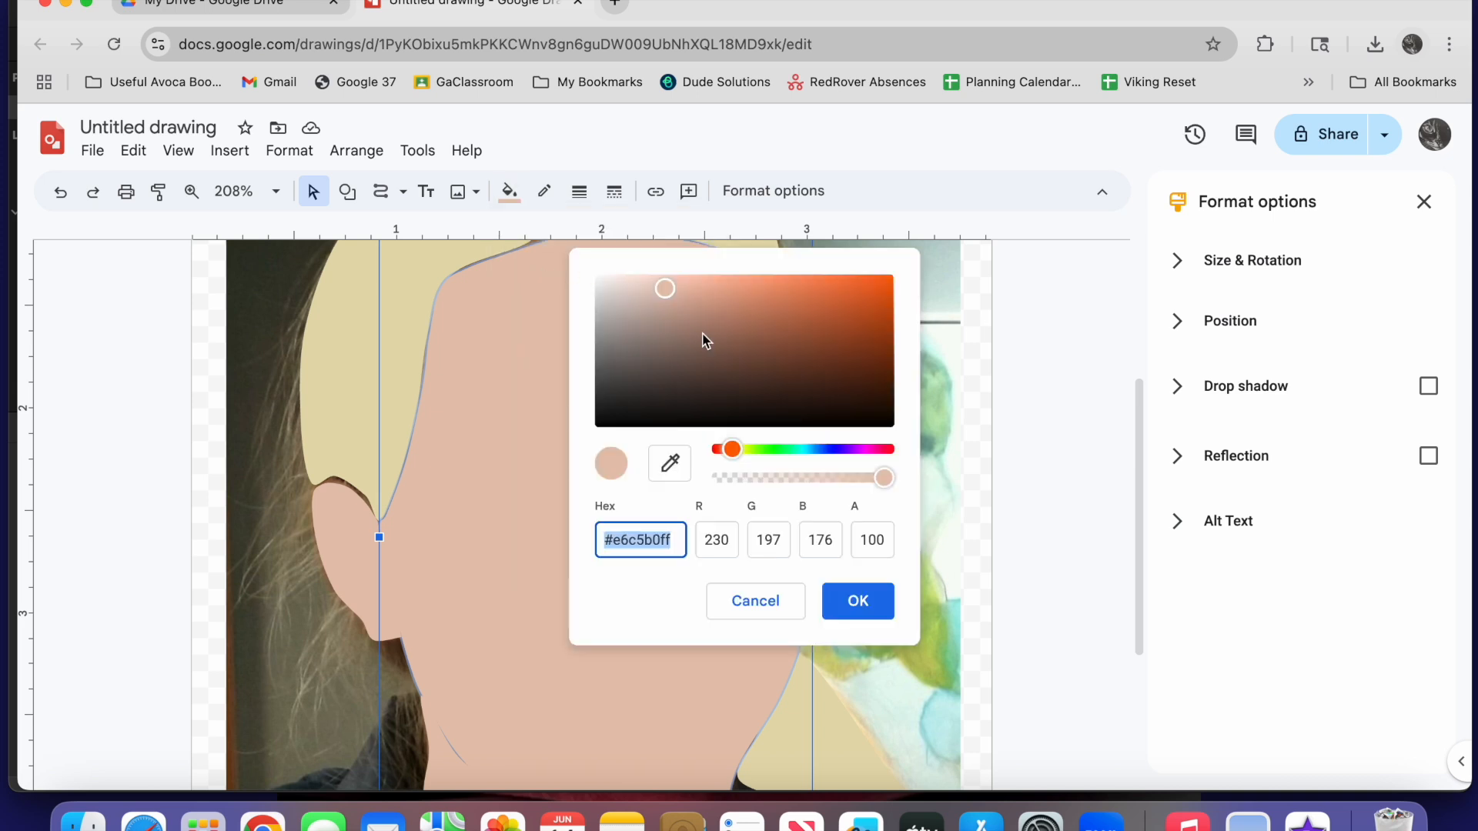
left_click_drag(882, 479, 803, 483)
left_click_drag(764, 479, 731, 481)
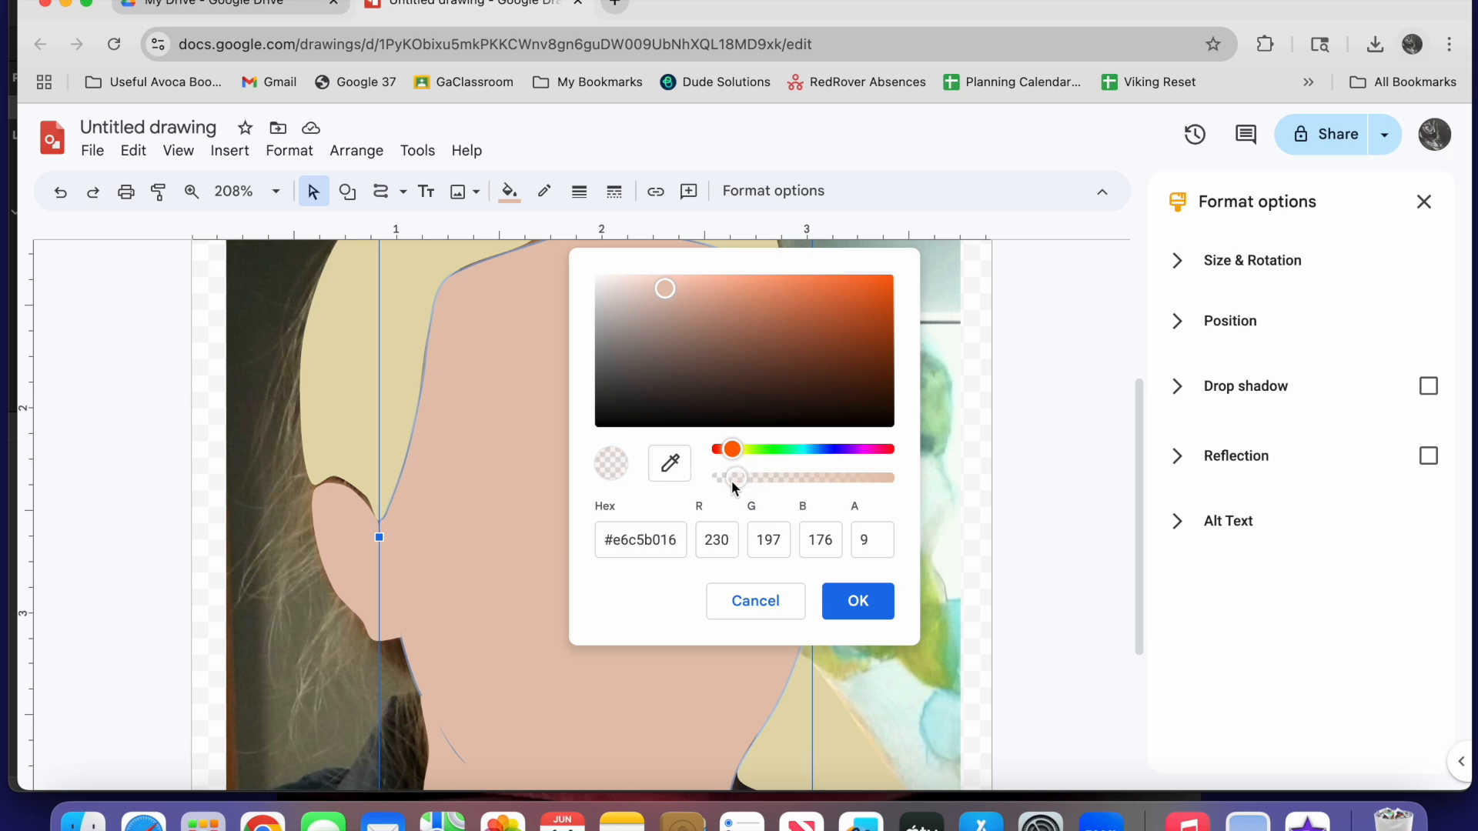
left_click(846, 614)
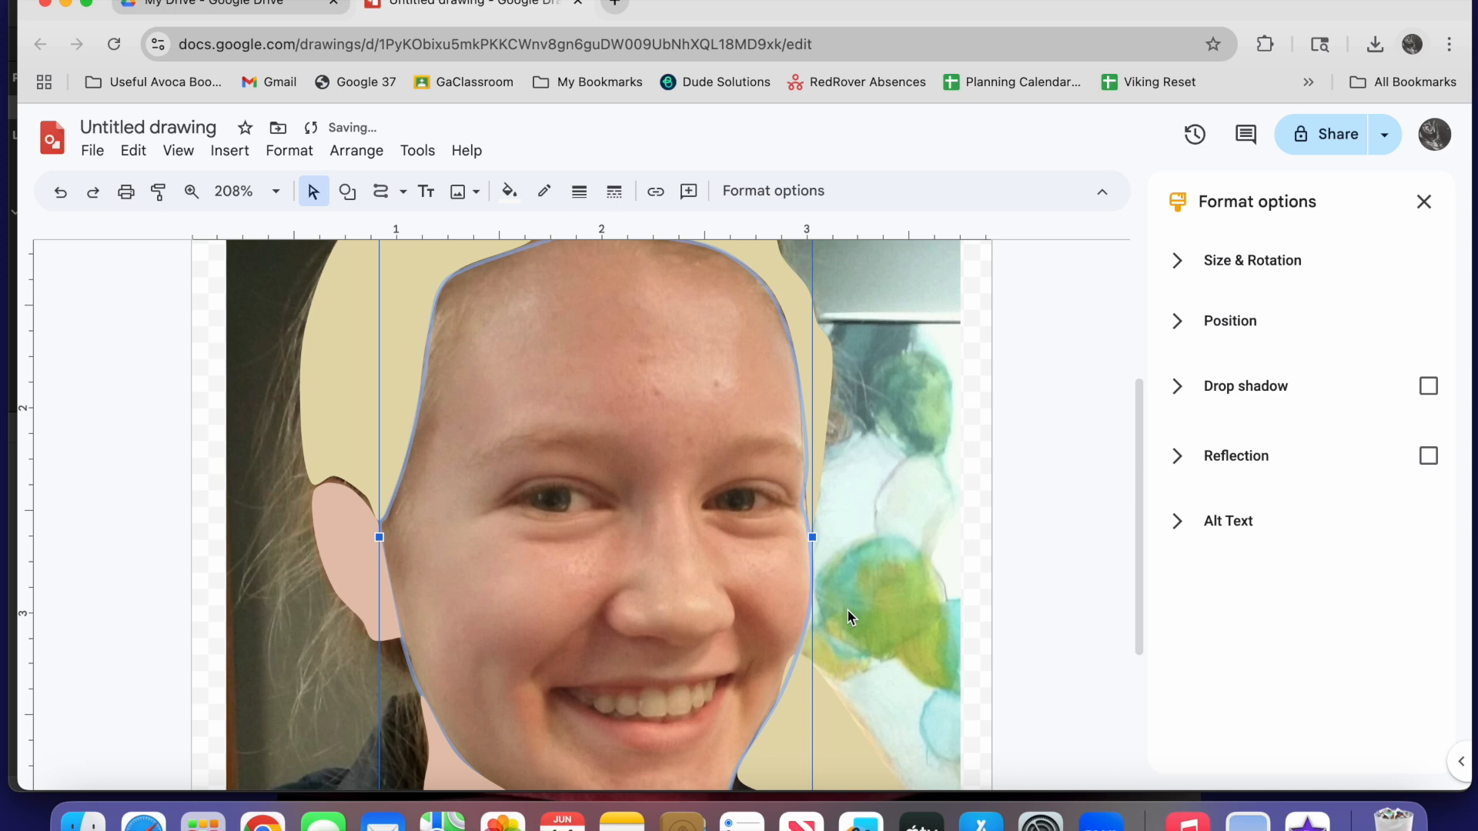
Trace the photo's left eyebrow with the Curve tool and fill it with the custom pale blonde hair colour
left_click(381, 192)
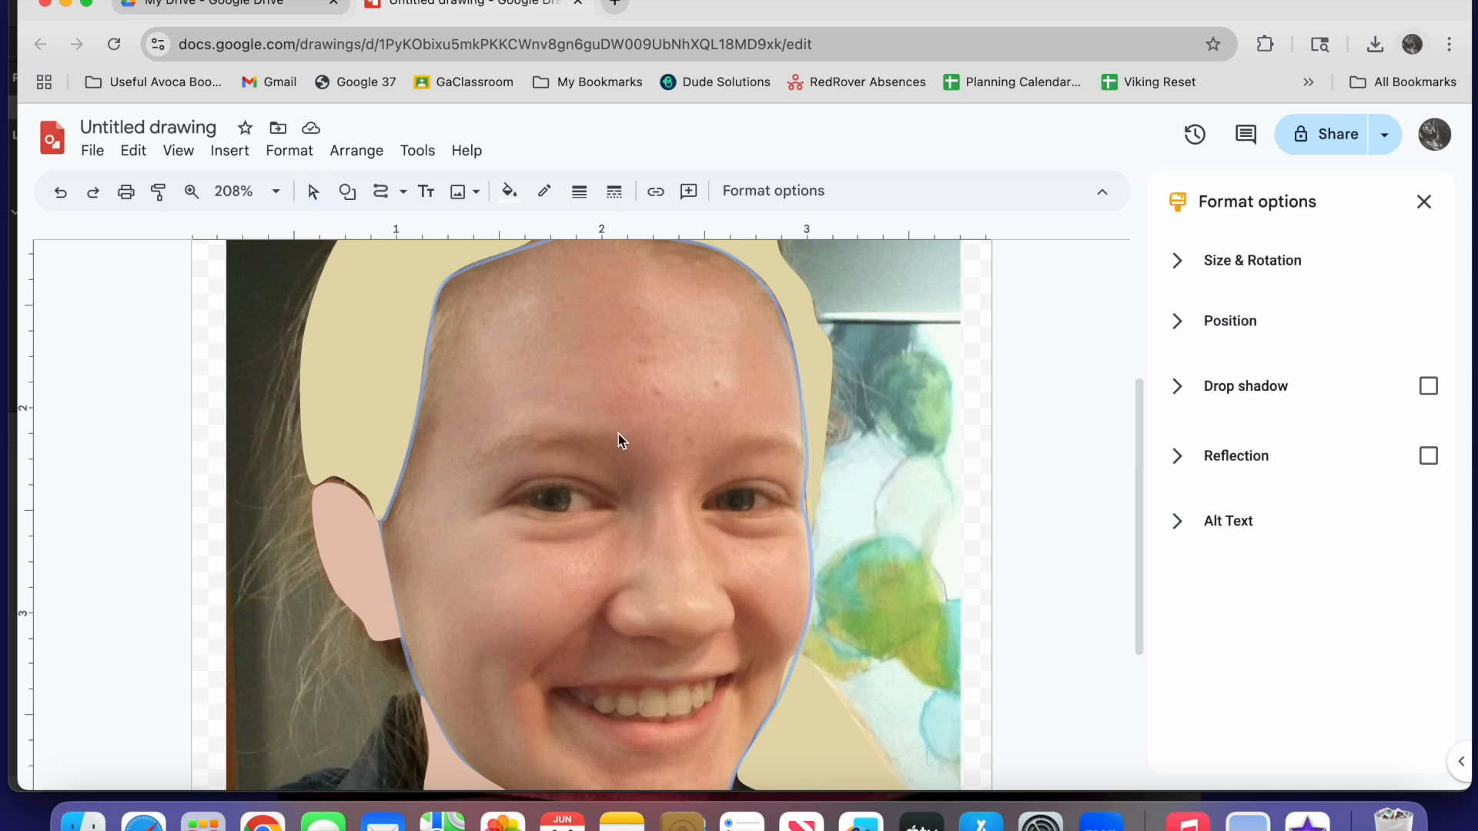
left_click_drag(618, 433, 521, 433)
left_click_drag(467, 478, 562, 448)
left_click_drag(622, 443, 622, 442)
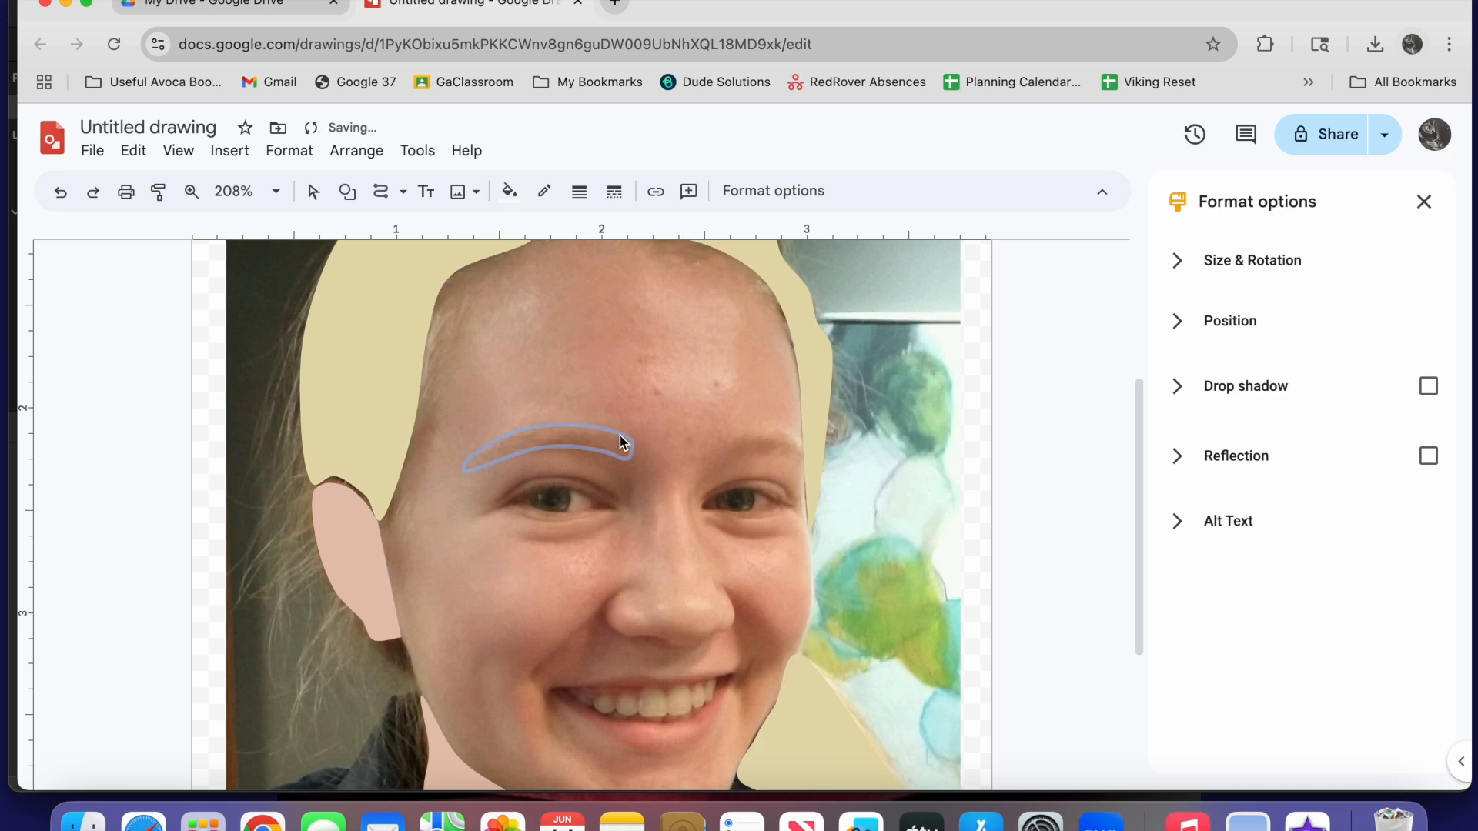
left_click(510, 192)
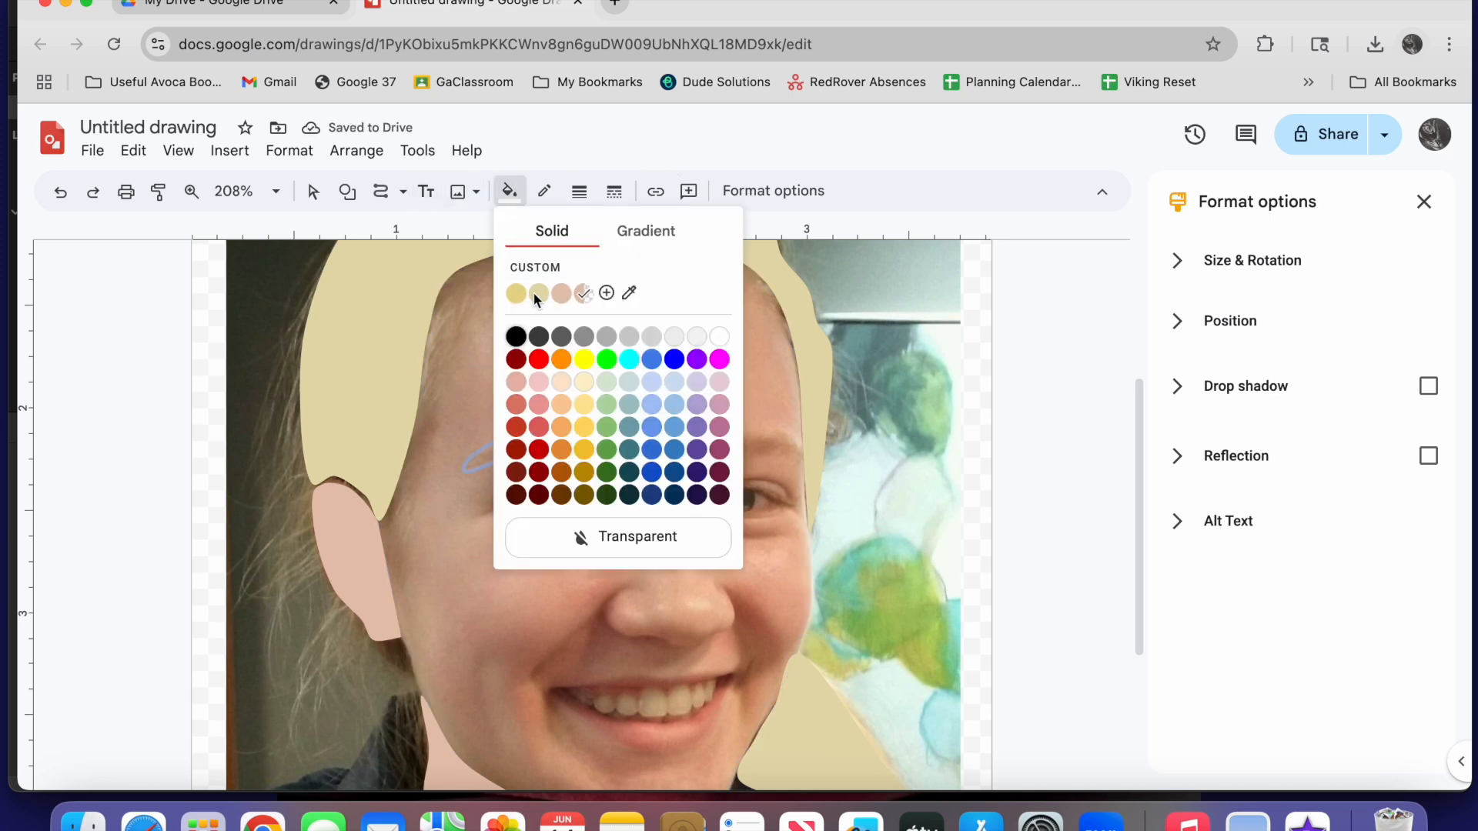
left_click(537, 294)
Trace the photo's right eyebrow and fill it with the same pale blonde colour
mouse_move(752, 460)
left_mouse_down()
mouse_move(803, 466)
mouse_move(792, 431)
mouse_move(715, 445)
left_mouse_up()
left_click(509, 192)
left_click(536, 293)
Trace the white of the photo's left eye as a closed curve with a transparent outline and the lightest grey fill
left_click(265, 289)
left_click(192, 192)
left_click(619, 500)
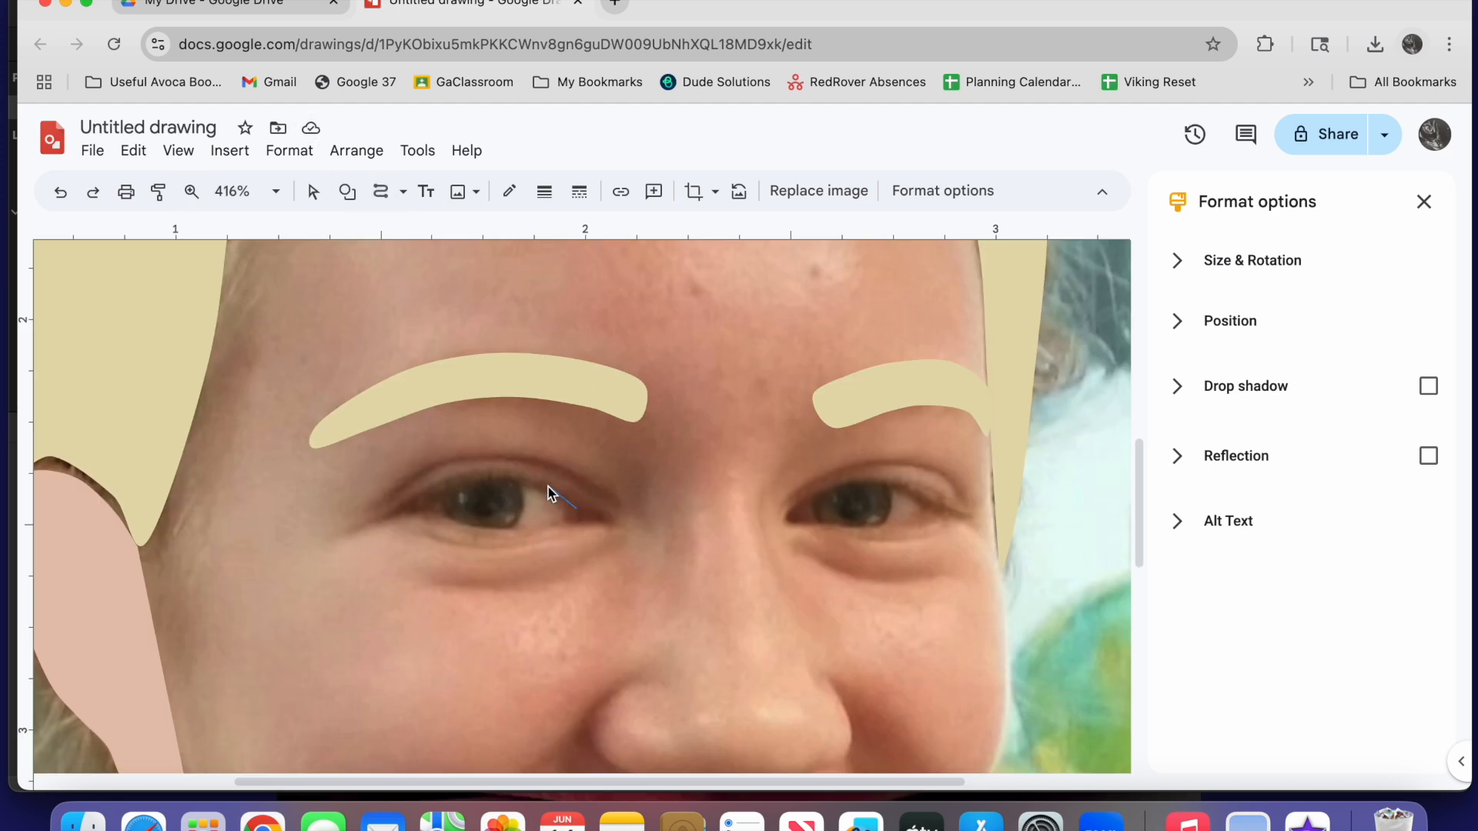
mouse_move(538, 490)
left_mouse_down()
mouse_move(498, 482)
mouse_move(422, 512)
mouse_move(450, 531)
mouse_move(521, 536)
mouse_move(577, 511)
left_mouse_up()
left_click(544, 192)
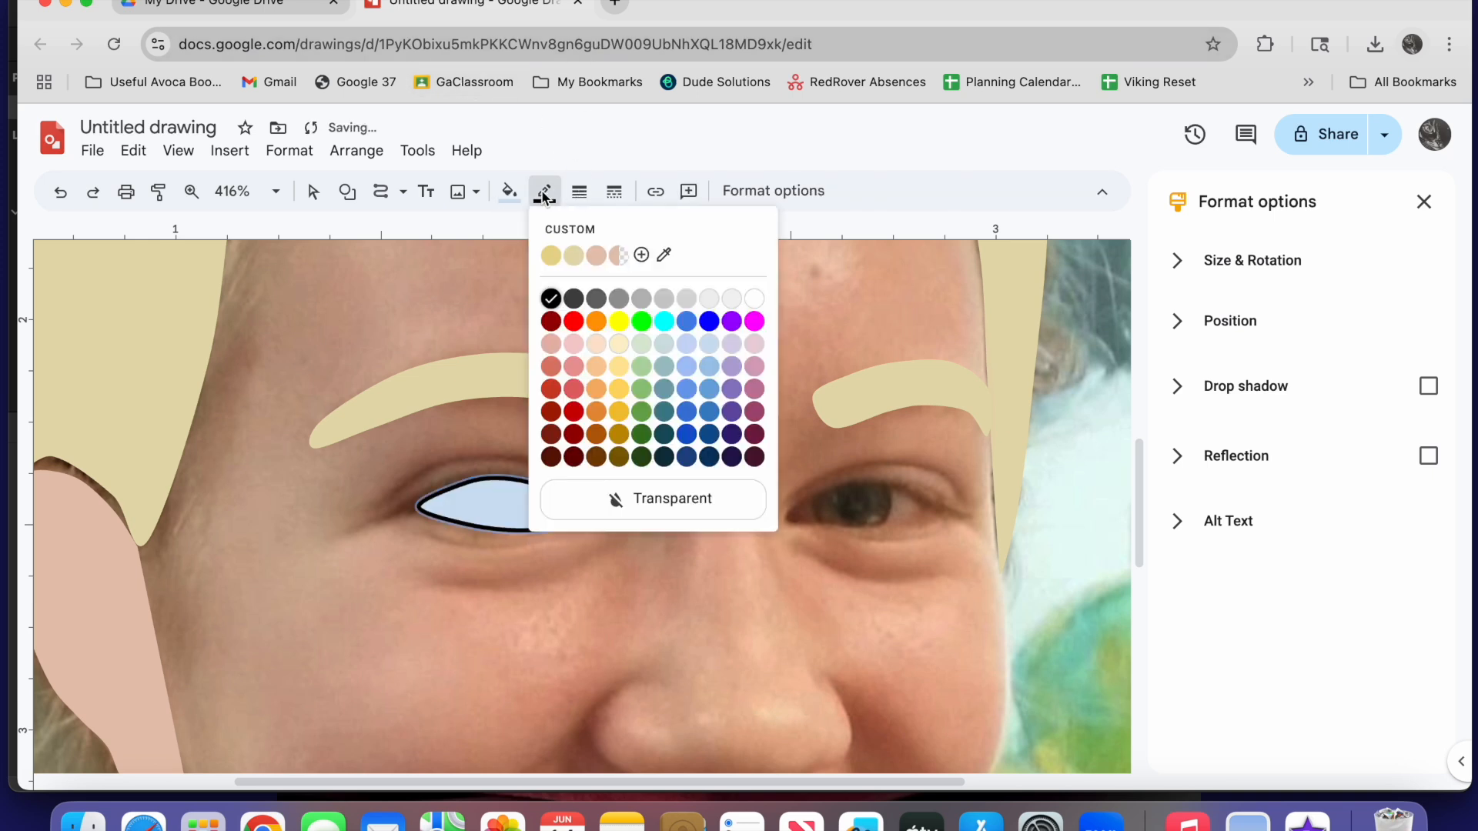
left_click(650, 500)
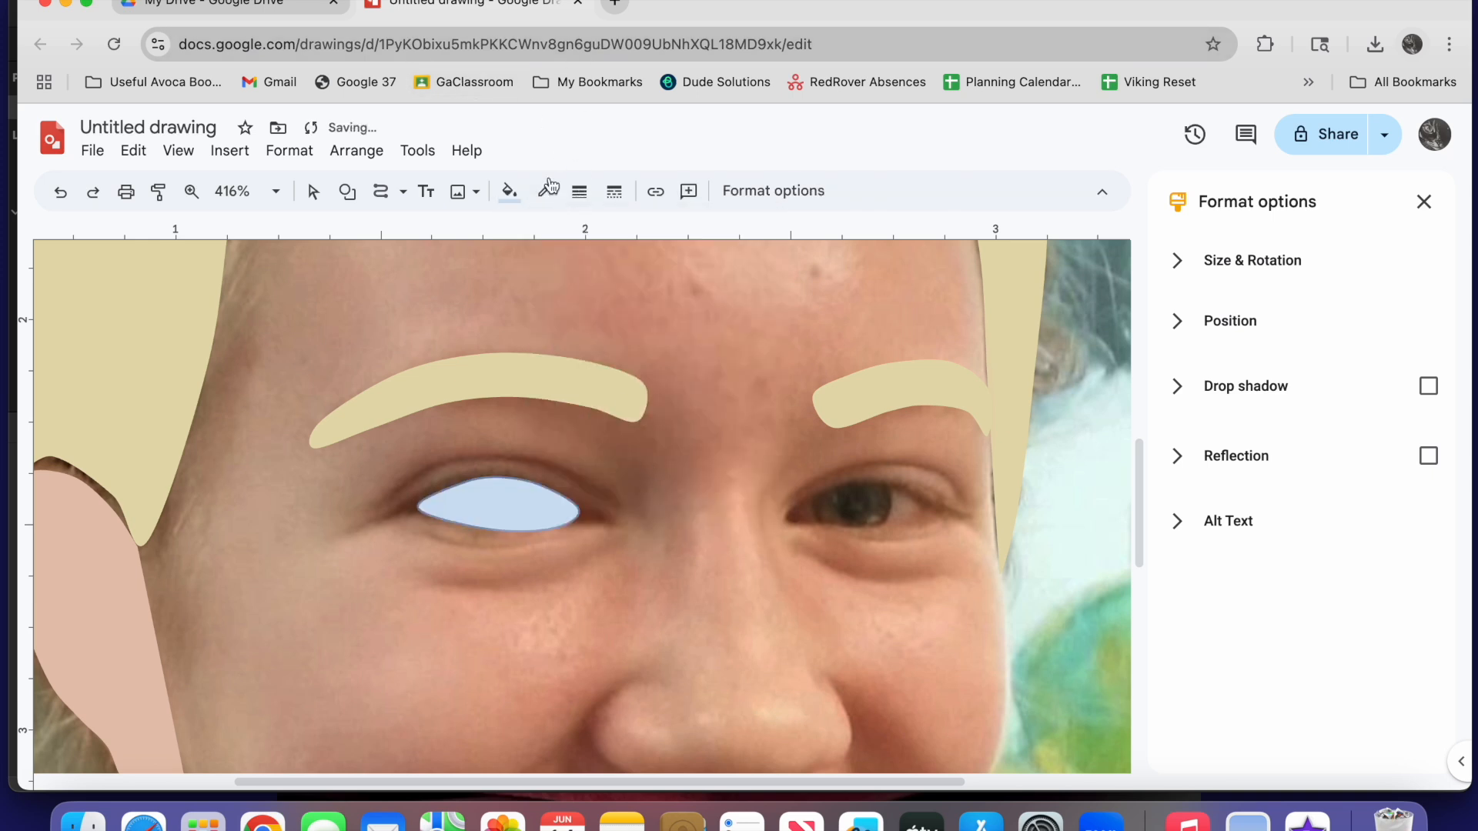
left_click(508, 193)
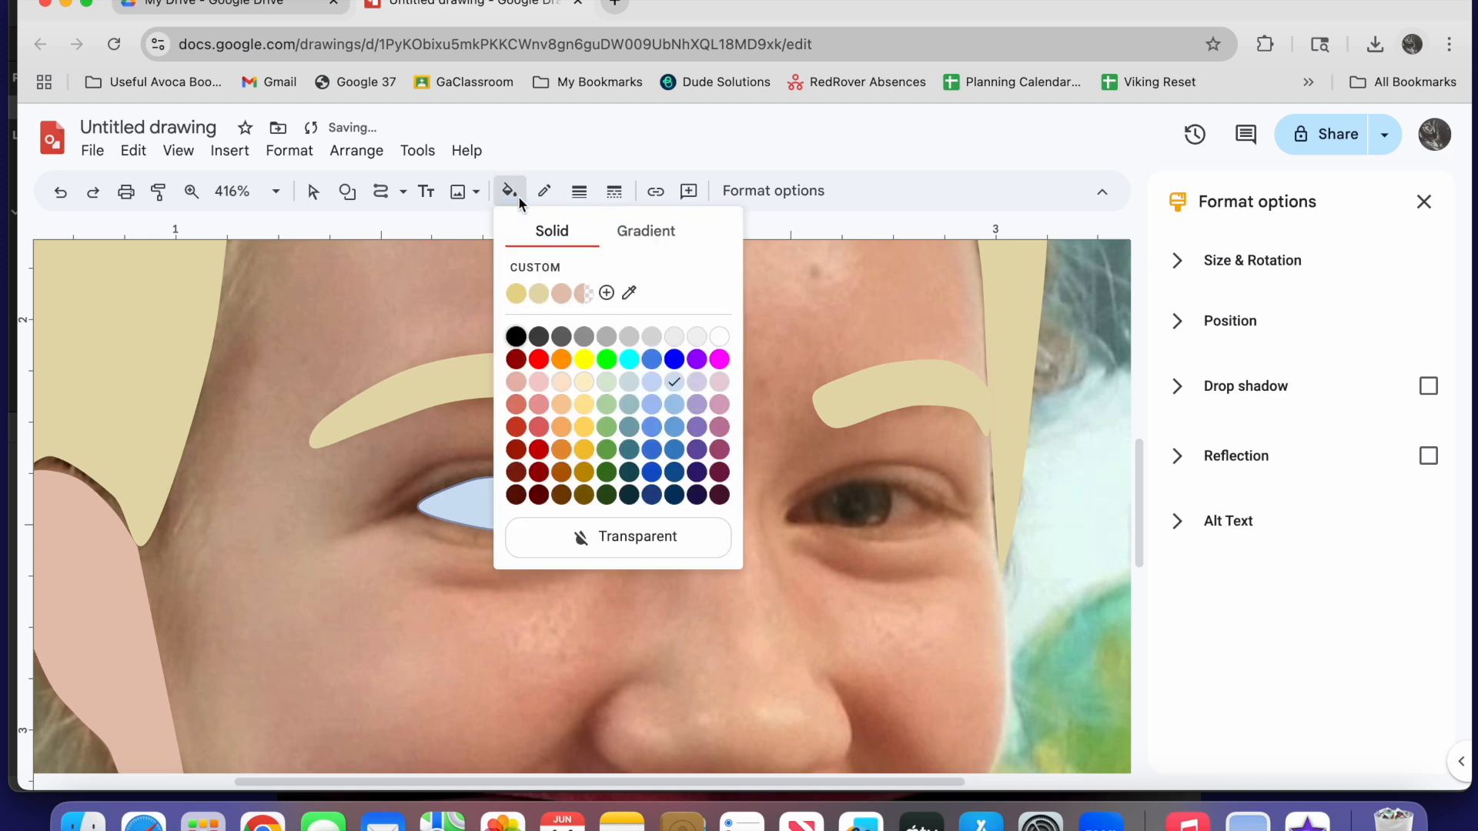
left_click(701, 335)
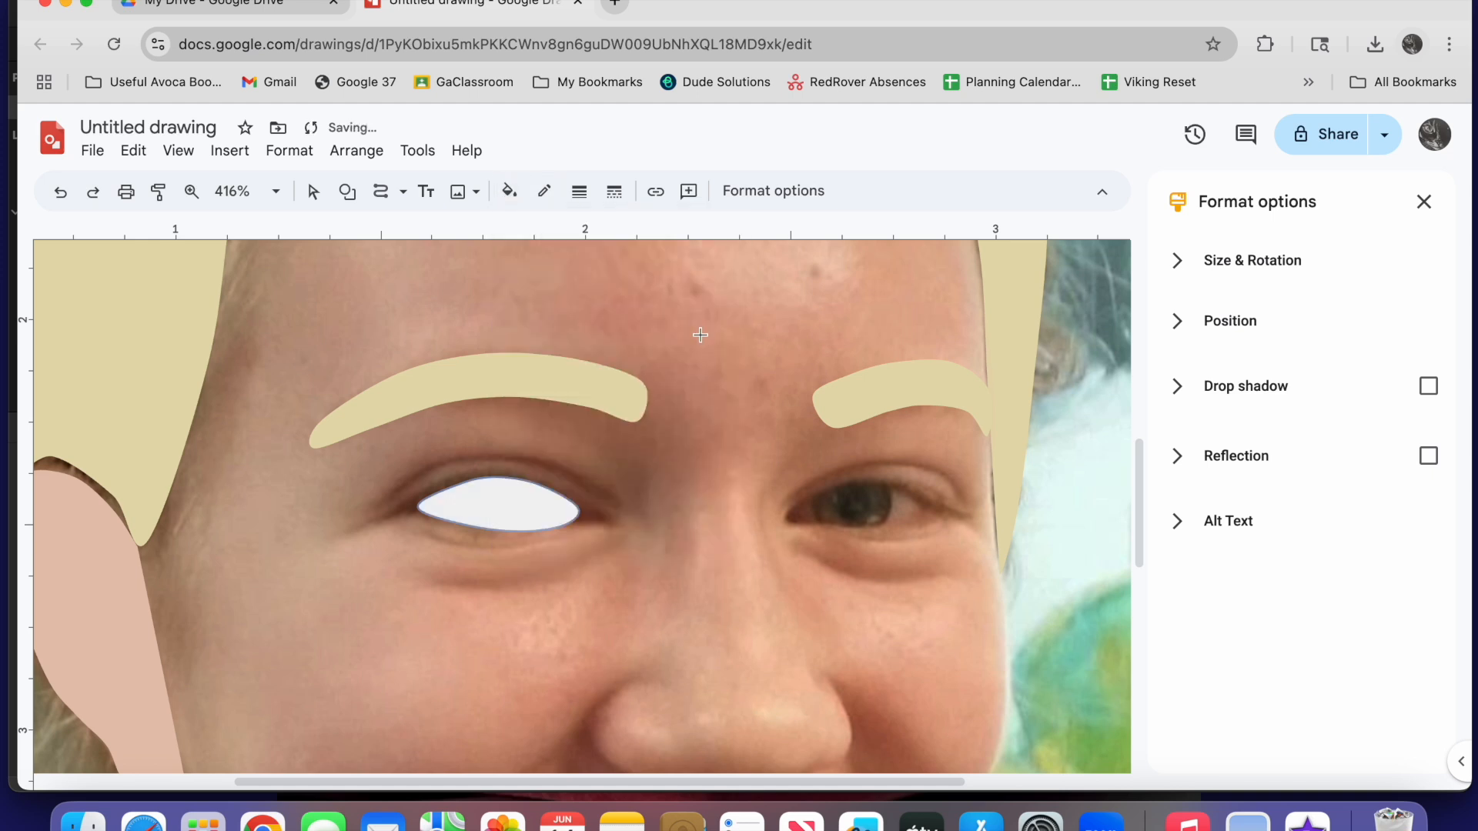
Trace the white of the photo's right eye and fill it with the lightest grey
scroll(973, 366, "down", 2)
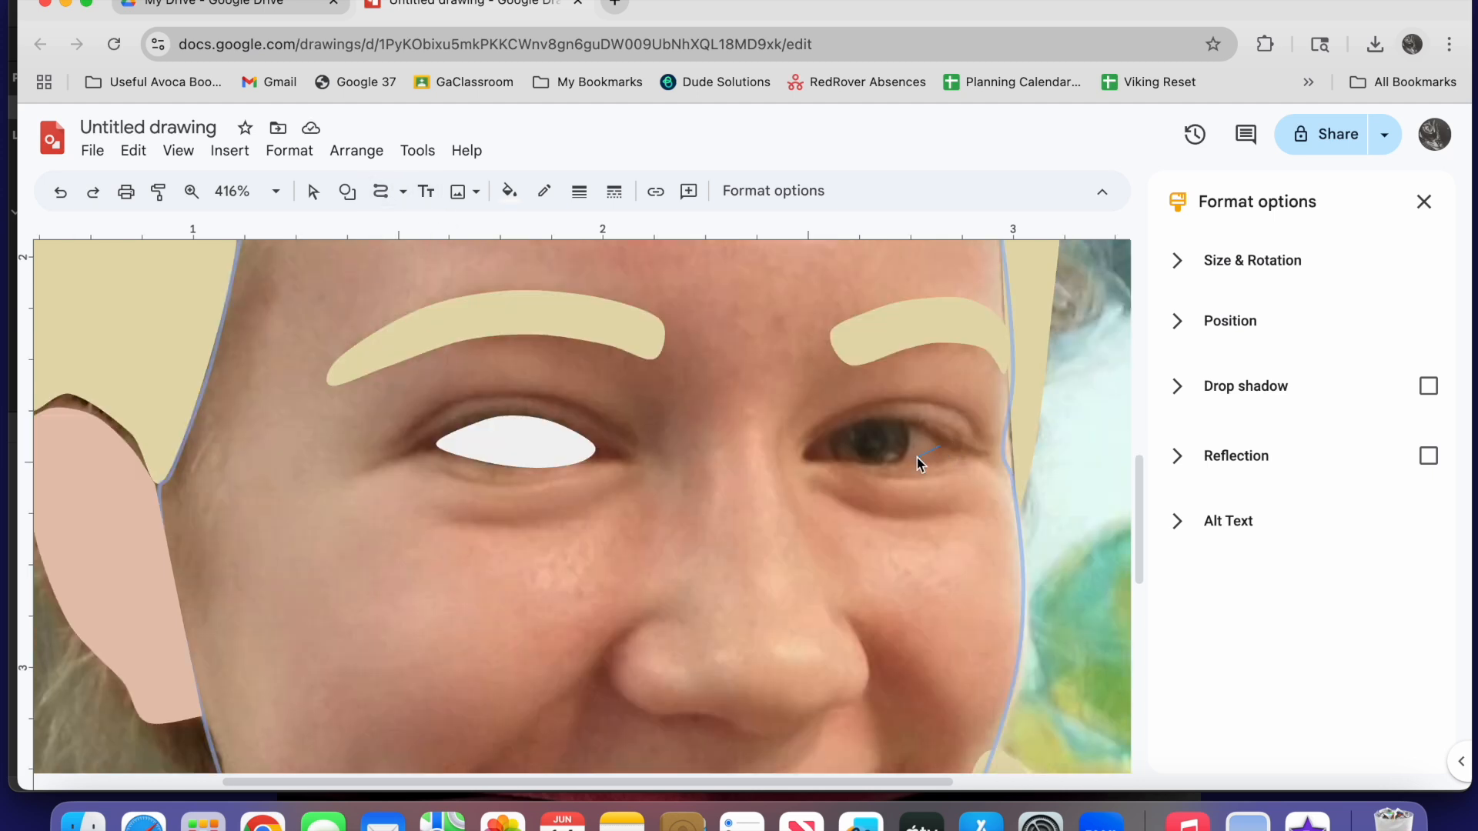
mouse_move(879, 463)
left_mouse_down()
mouse_move(807, 453)
mouse_move(852, 422)
mouse_move(941, 444)
left_mouse_up()
left_click(509, 191)
left_click(695, 337)
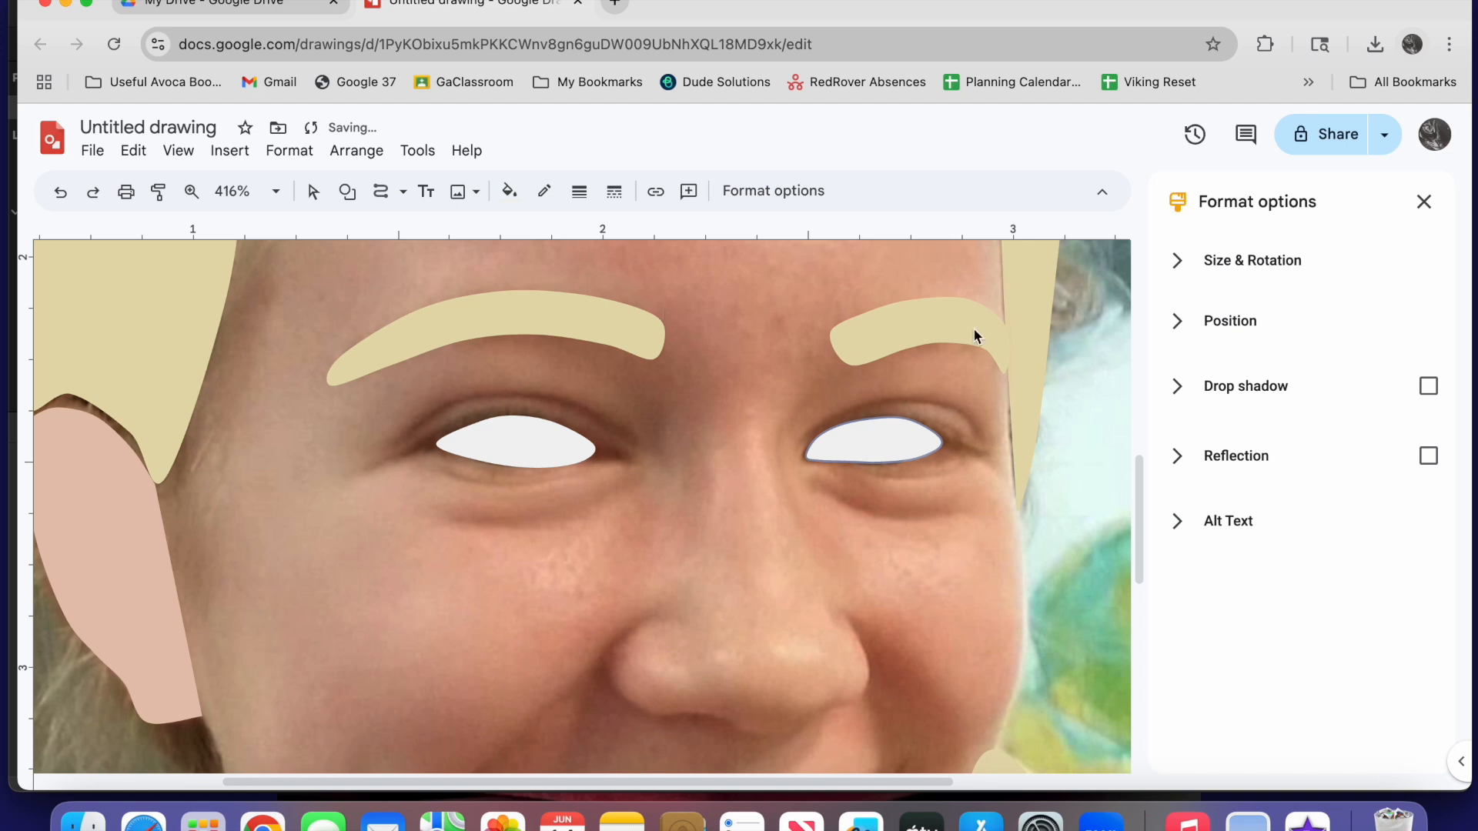
Trace the crease below the photo's left eye as a thin closed curve shape
left_click(313, 192)
left_click(645, 477)
mouse_move(645, 478)
left_mouse_down()
mouse_move(621, 501)
mouse_move(548, 522)
mouse_move(456, 512)
mouse_move(642, 478)
left_mouse_up()
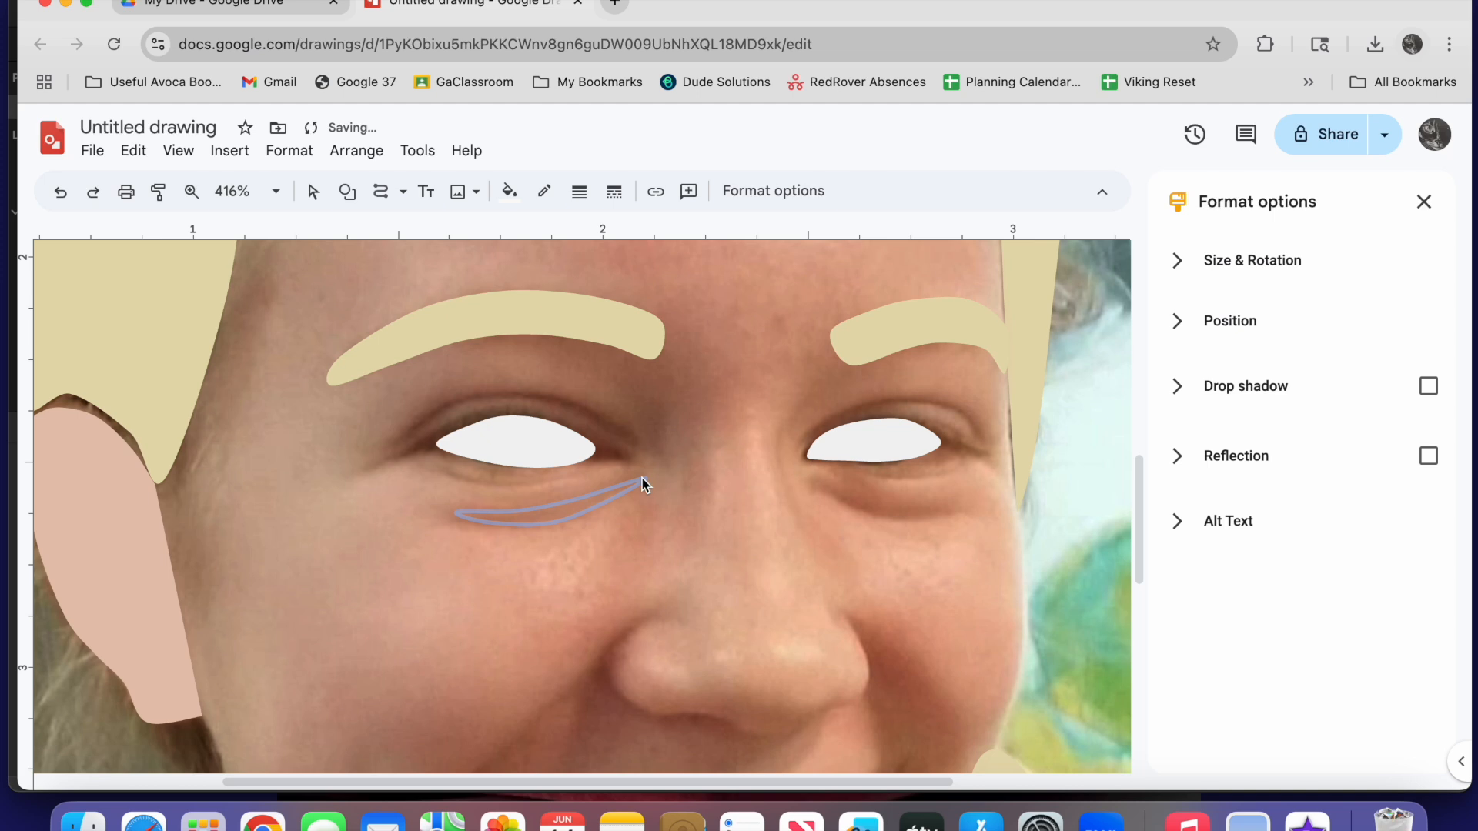
Fill the crease below the left eye with a custom tone slightly darker than the skin colour #e6c5b0ff
left_click(506, 191)
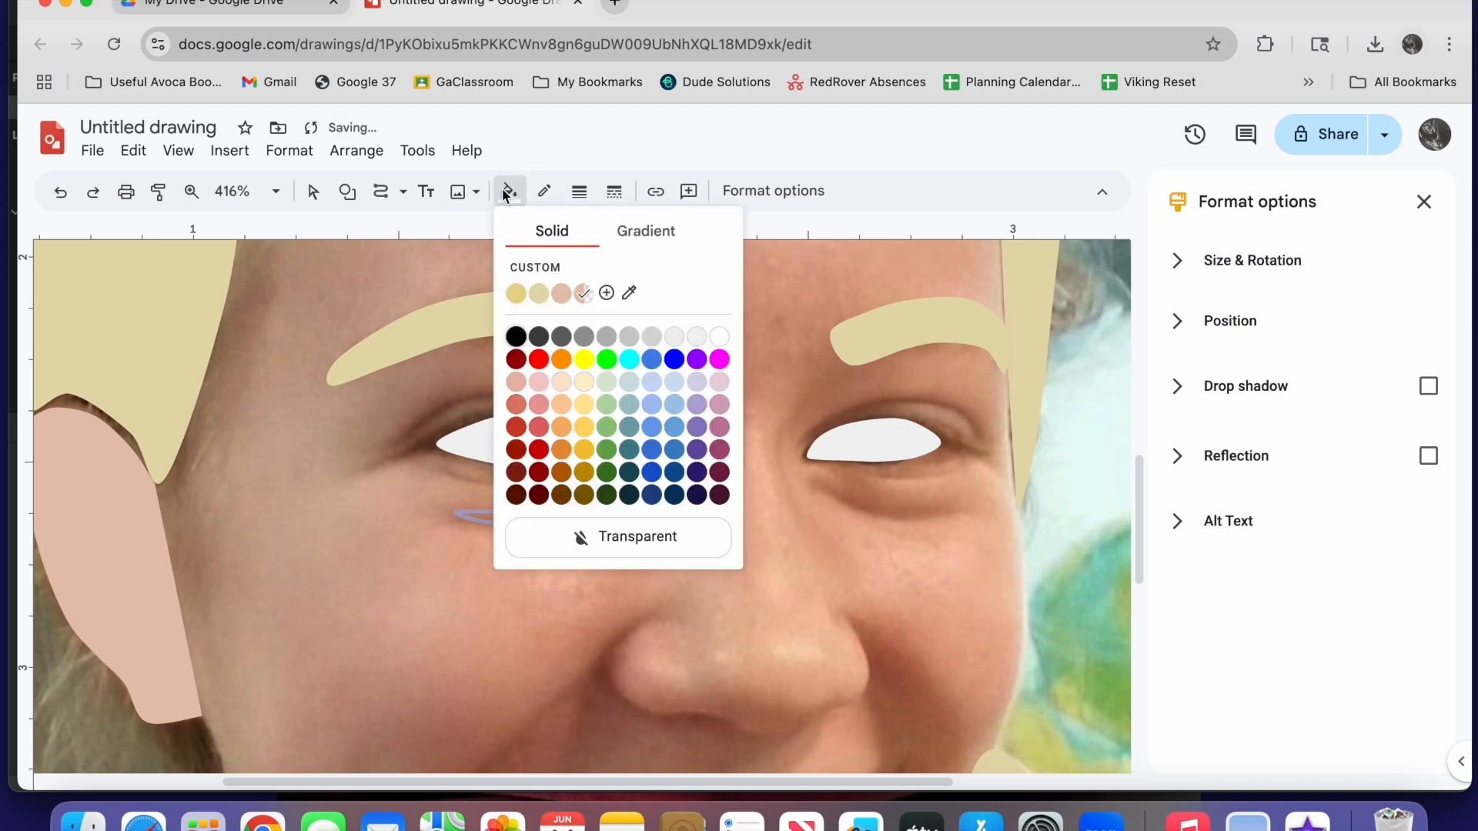
left_click(556, 291)
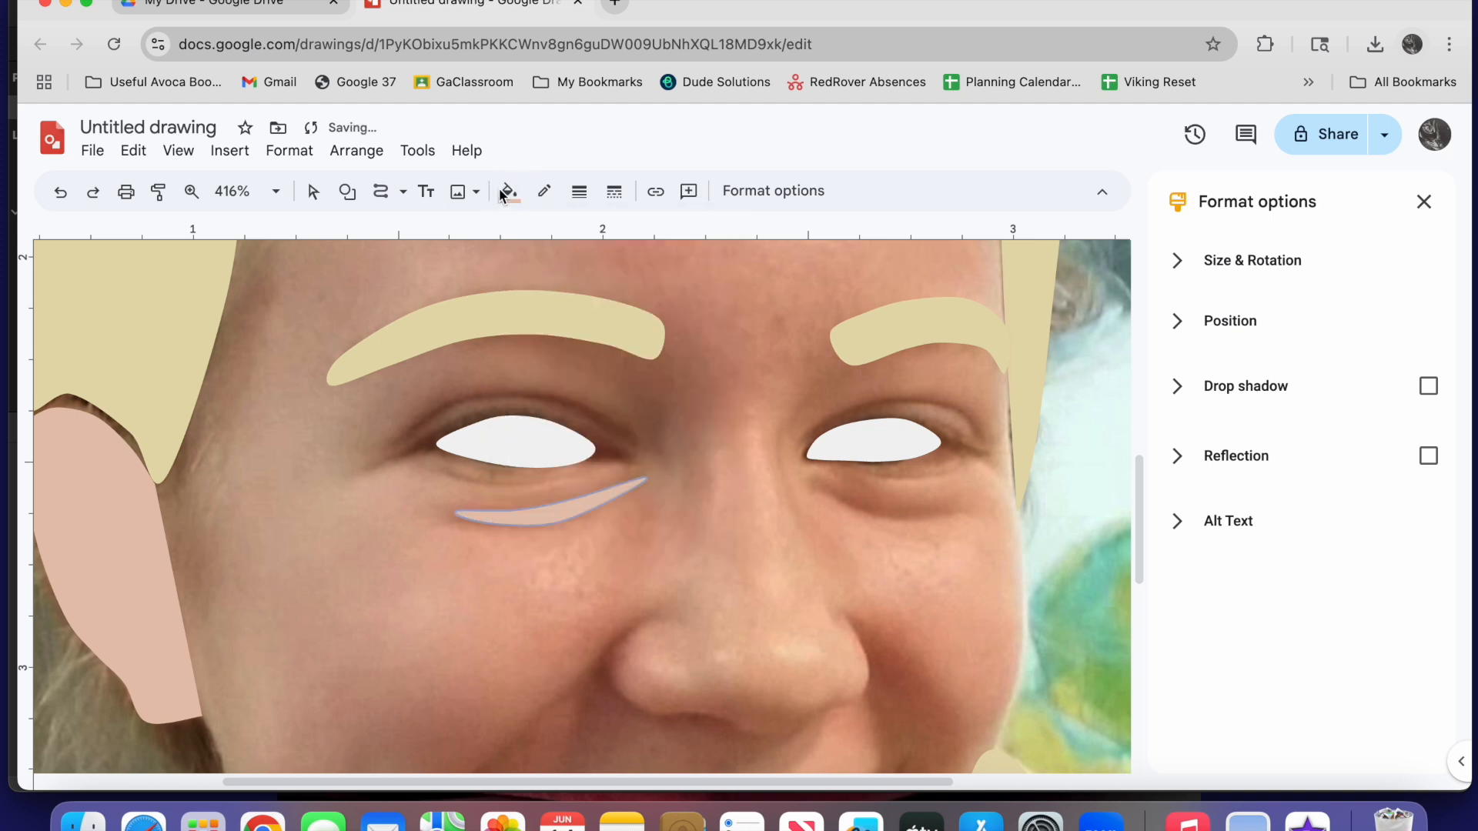
left_click(507, 191)
left_click(543, 273)
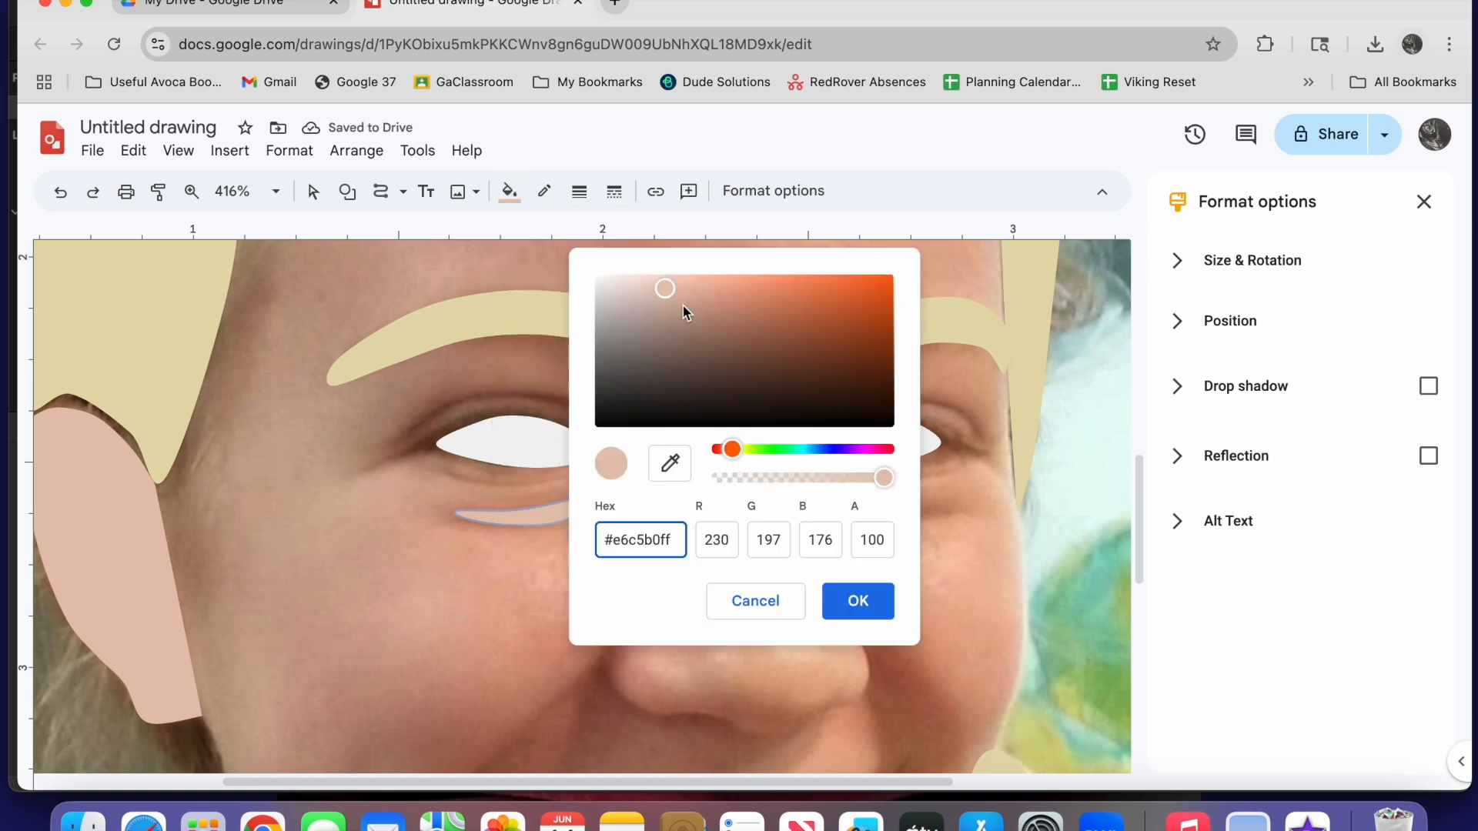
left_click_drag(666, 290, 672, 305)
left_click(848, 599)
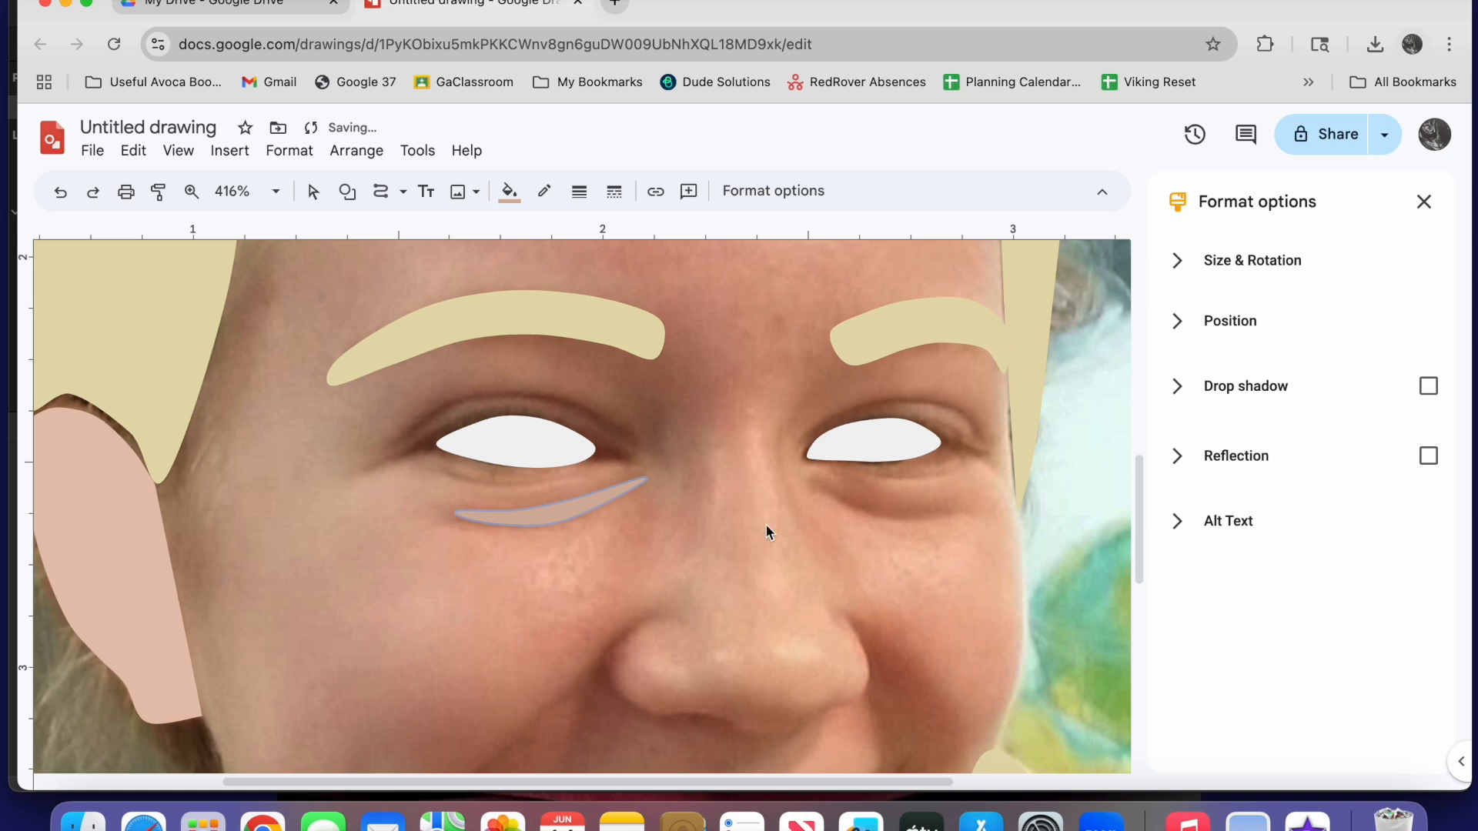
Trace the crease below the photo's right eye as a closed curve shape in the darker skin tone
left_click(380, 192)
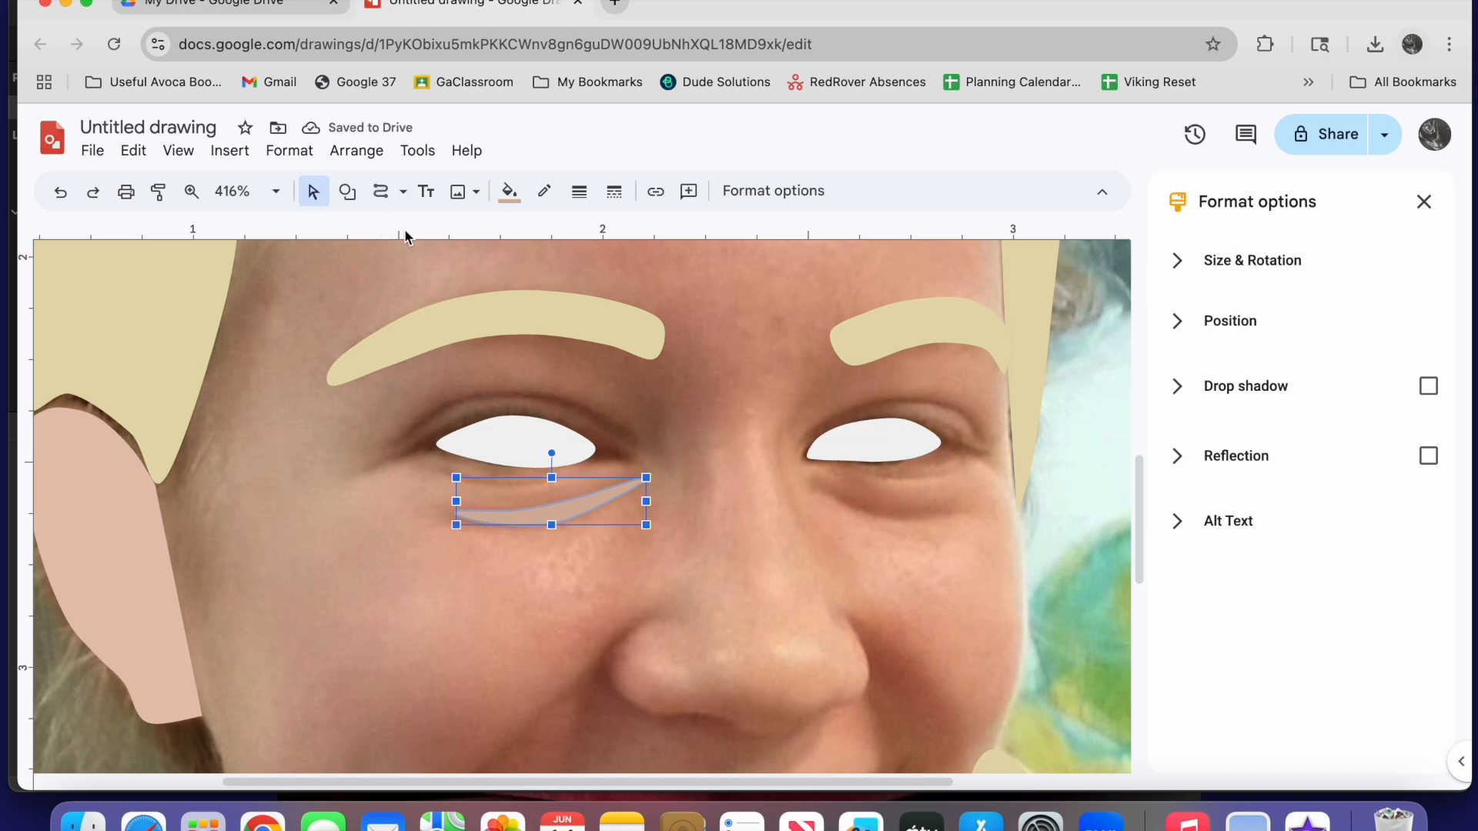
left_click(816, 482)
left_click(860, 497)
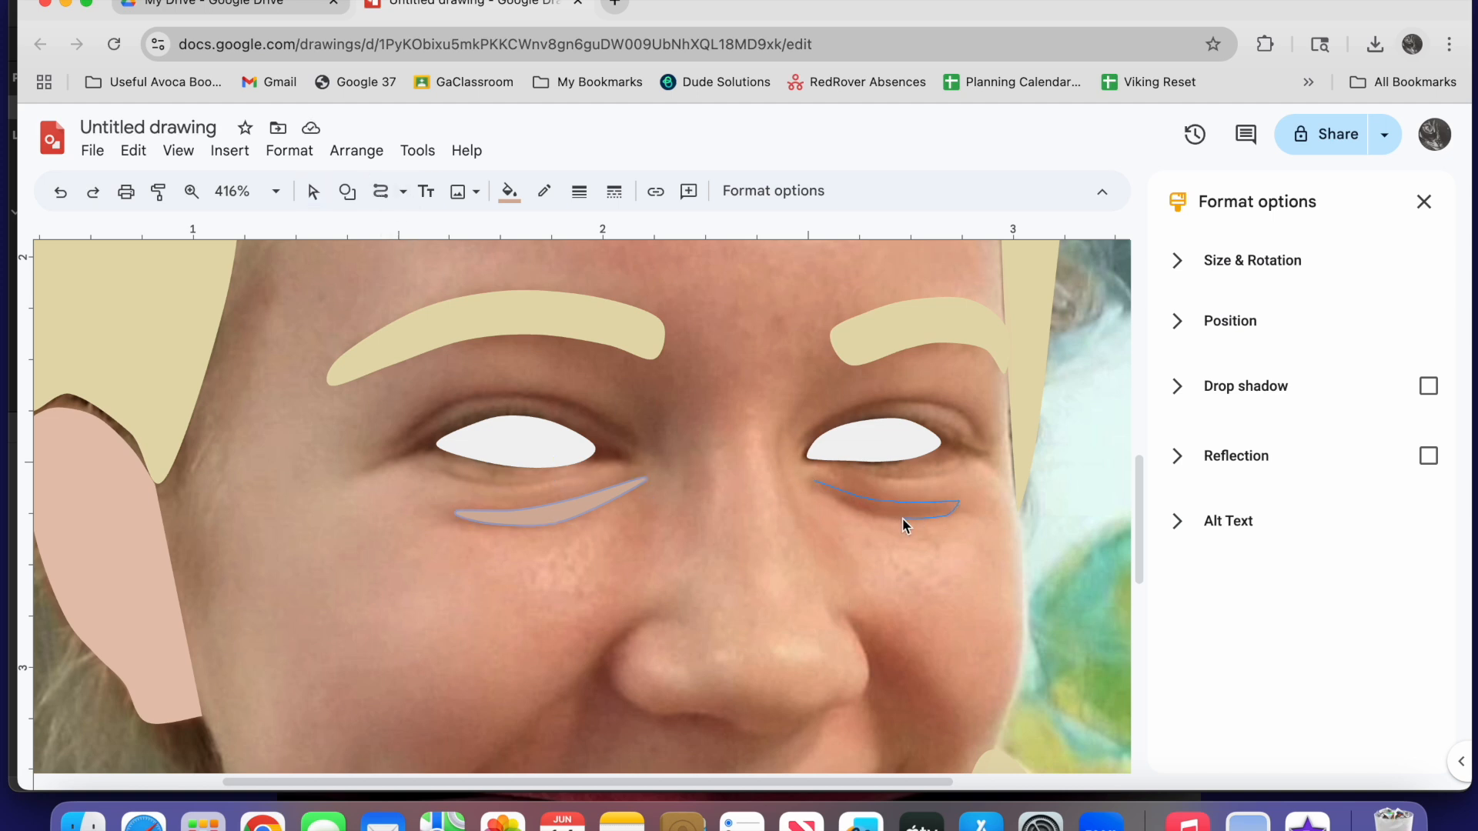
left_click(815, 483)
Trace the upper eyelid crease above the left eye and fill it with the darker custom skin tone
left_click(630, 454)
left_click(381, 191)
left_click(403, 434)
left_click(451, 406)
left_click(545, 397)
left_click(635, 440)
left_click(509, 192)
left_click(607, 295)
Trace the upper eyelid crease above the right eye as a closed curve shape in the same darker skin tone
left_click(380, 191)
left_click(826, 419)
left_click(867, 400)
left_click(985, 438)
left_click(913, 405)
left_click(827, 421)
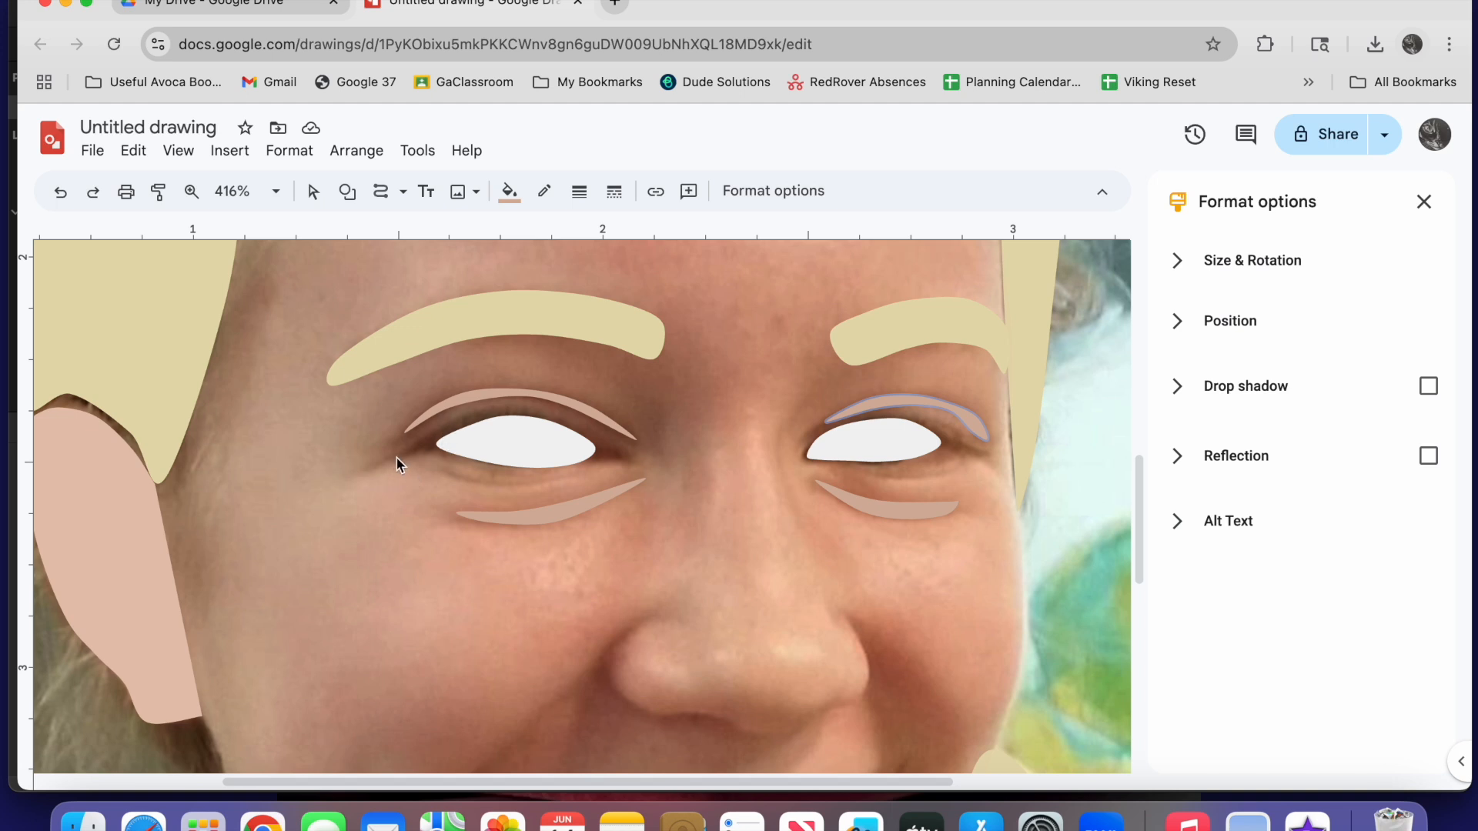
Trace the eyelid outline around the white of the left eye, extending to both eye corners
left_click(458, 421)
left_click(589, 460)
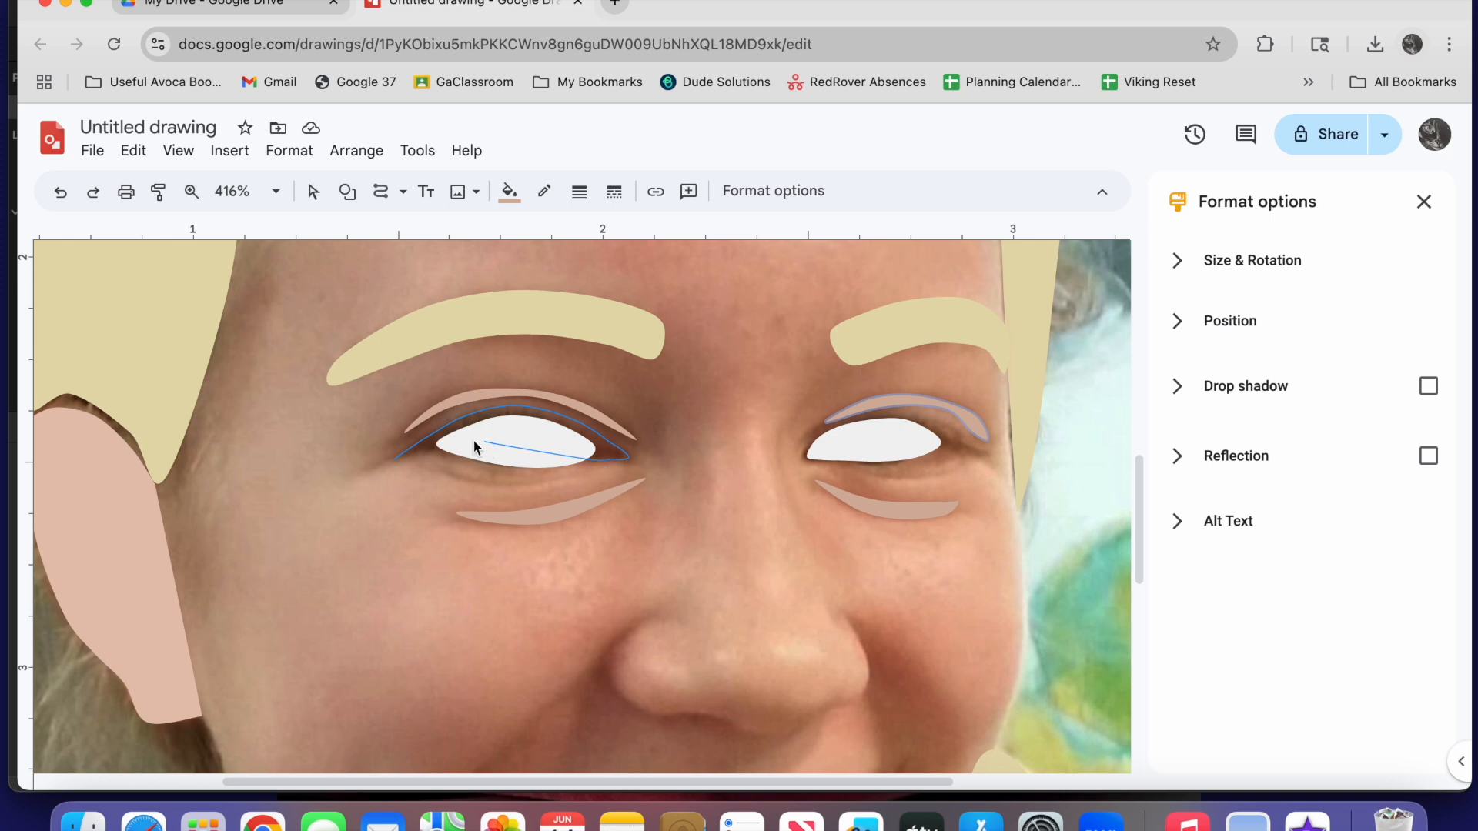
left_click(397, 462)
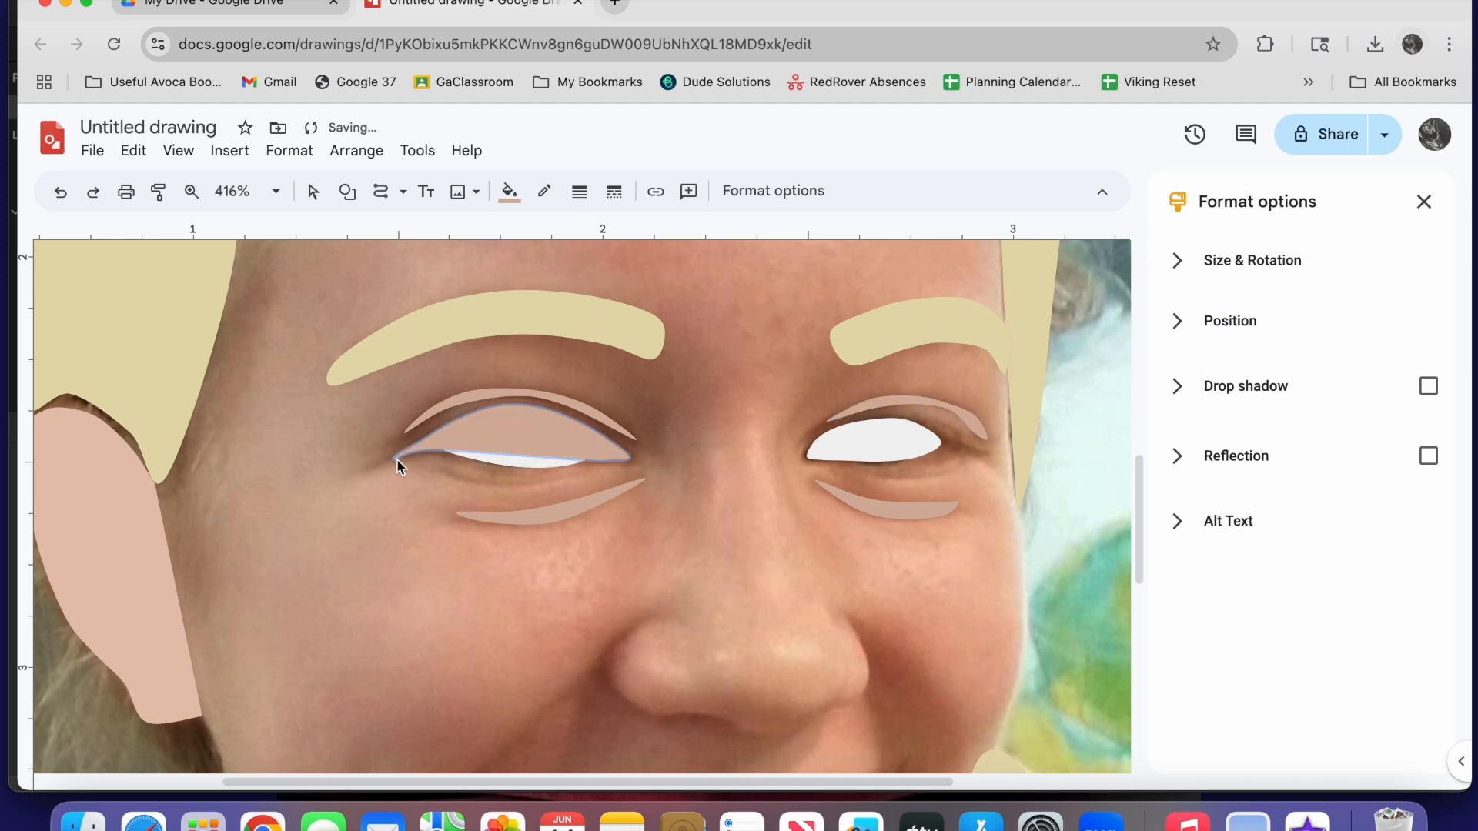
Fill the eyelid shape around the left eye with the custom brown #c1977cff
left_click(509, 191)
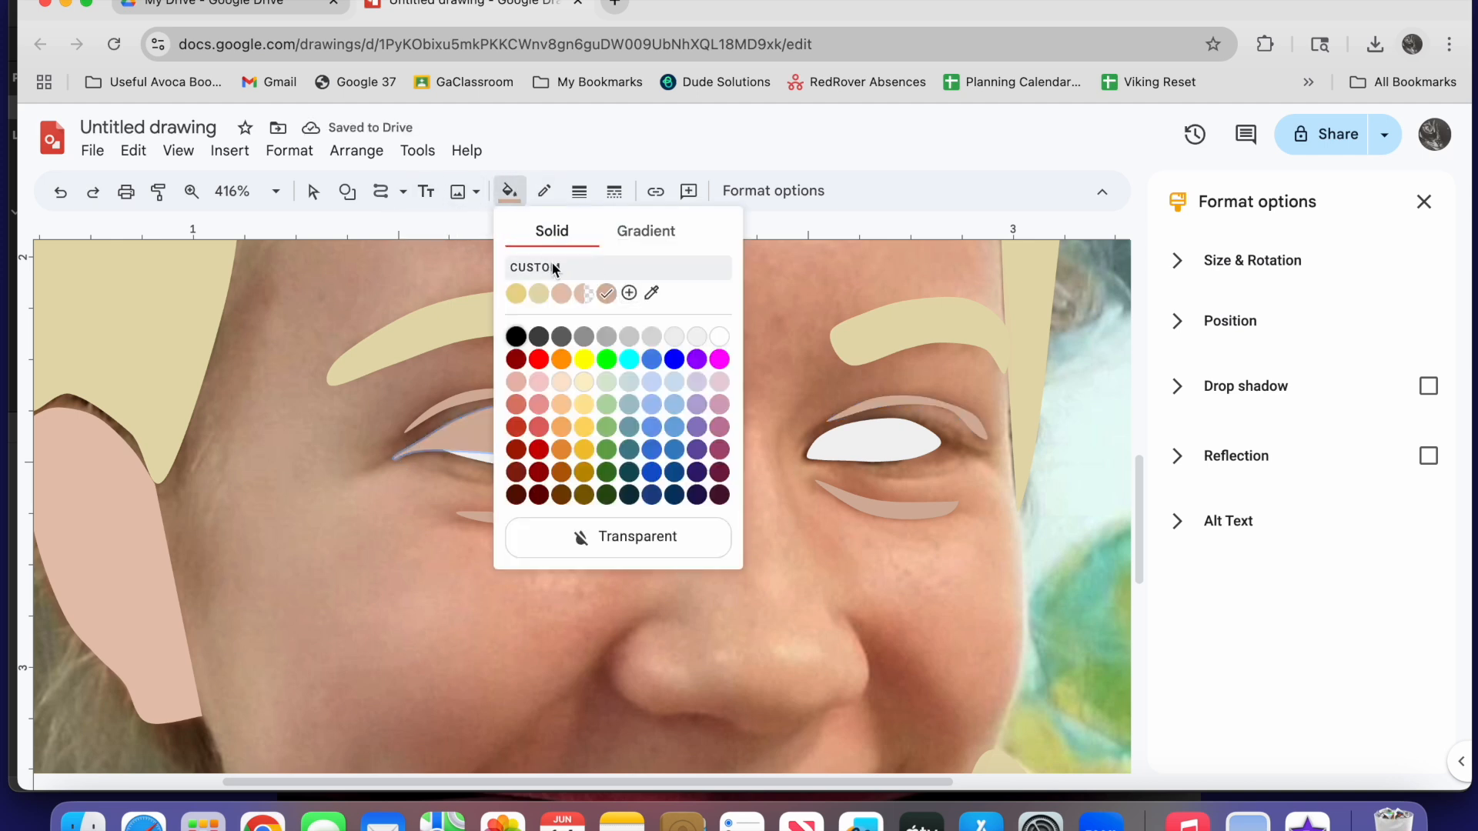
left_click(552, 268)
left_click(682, 305)
mouse_move(682, 304)
left_mouse_down()
mouse_move(692, 330)
mouse_move(702, 311)
left_mouse_up()
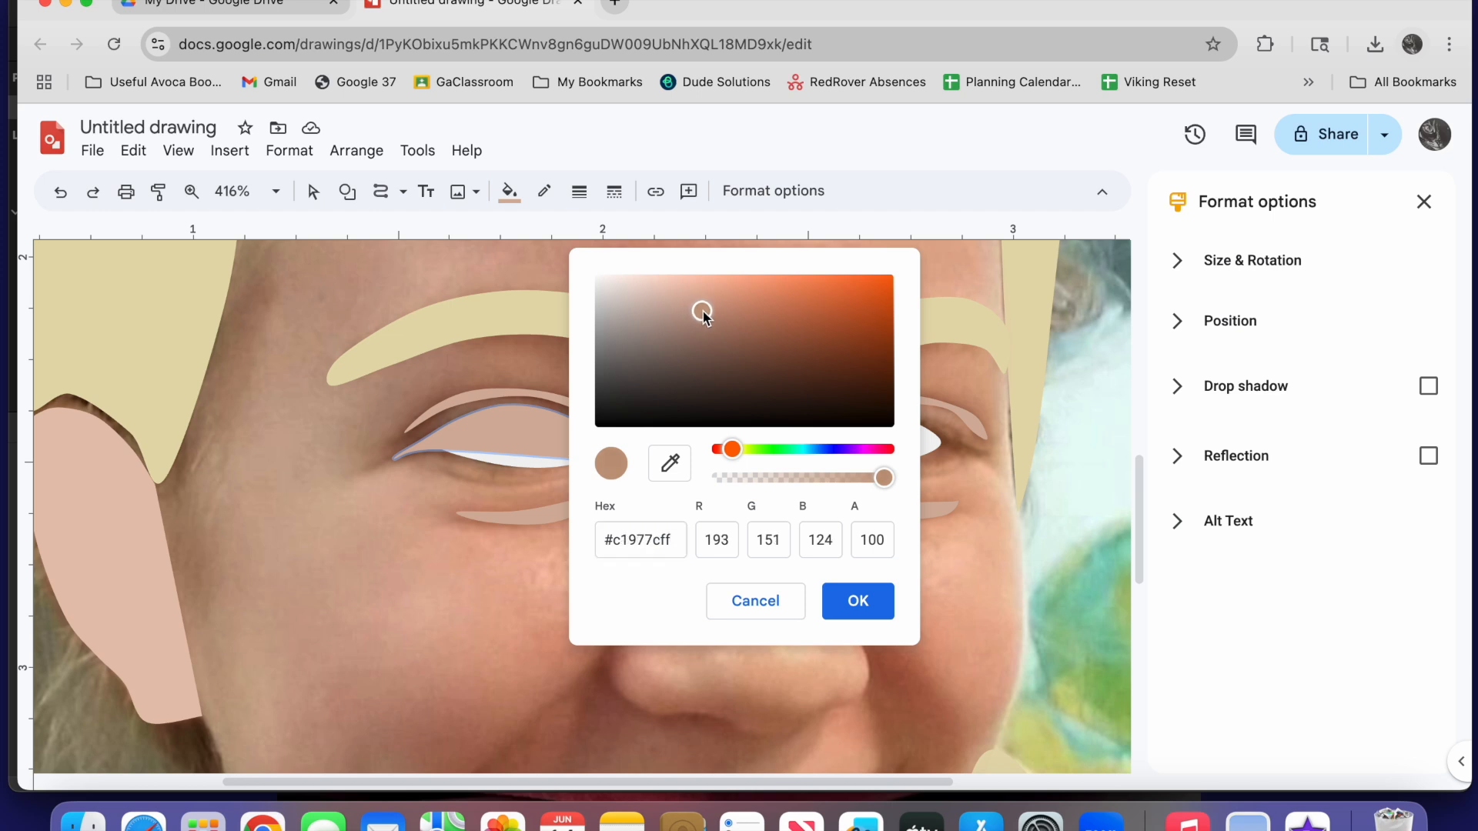
left_click(859, 599)
Bring the white of the left eye to the front, above the brown eyelid shape
left_click(521, 470)
right_click(521, 472)
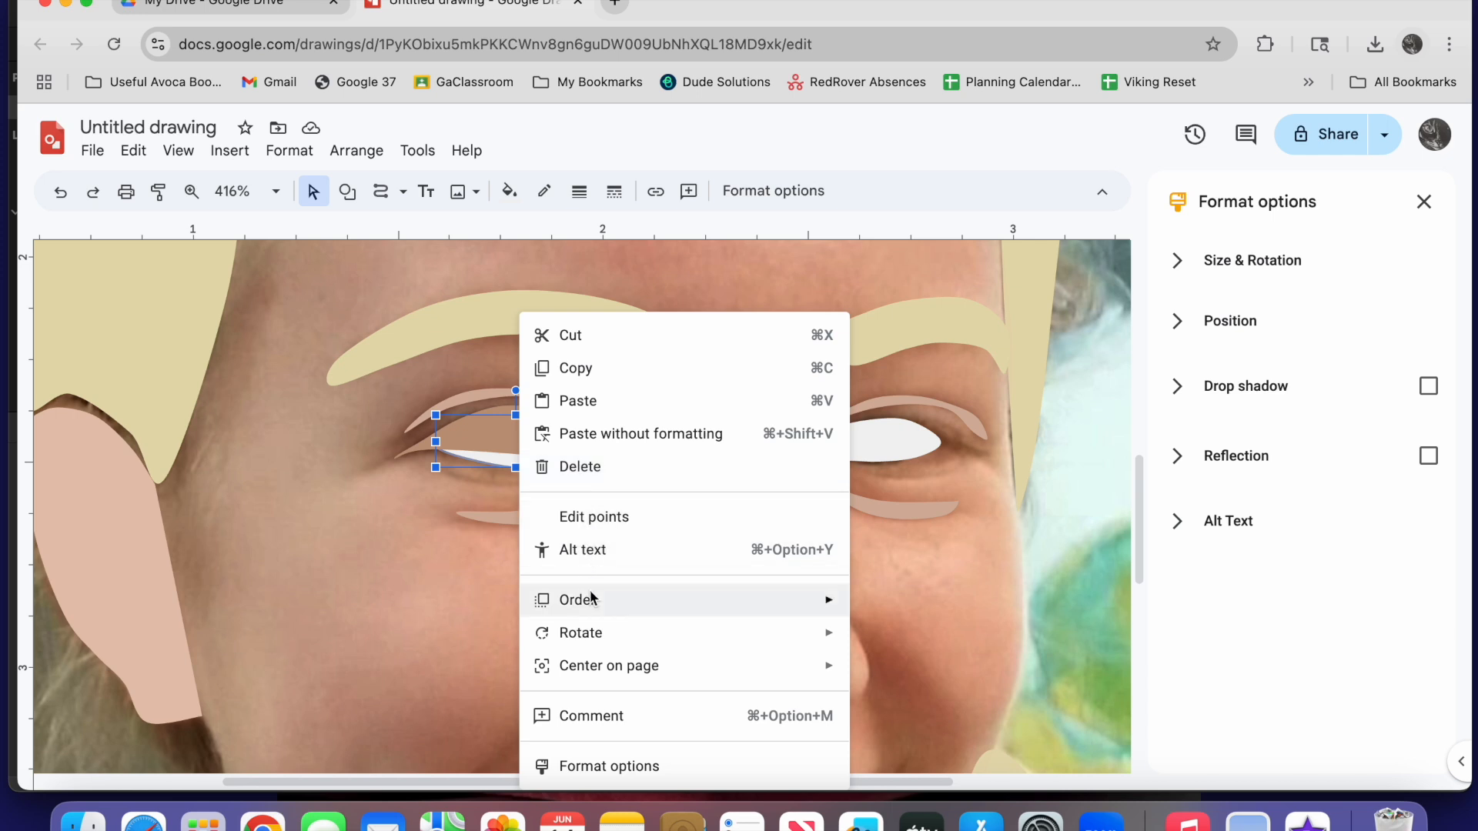
mouse_move(591, 604)
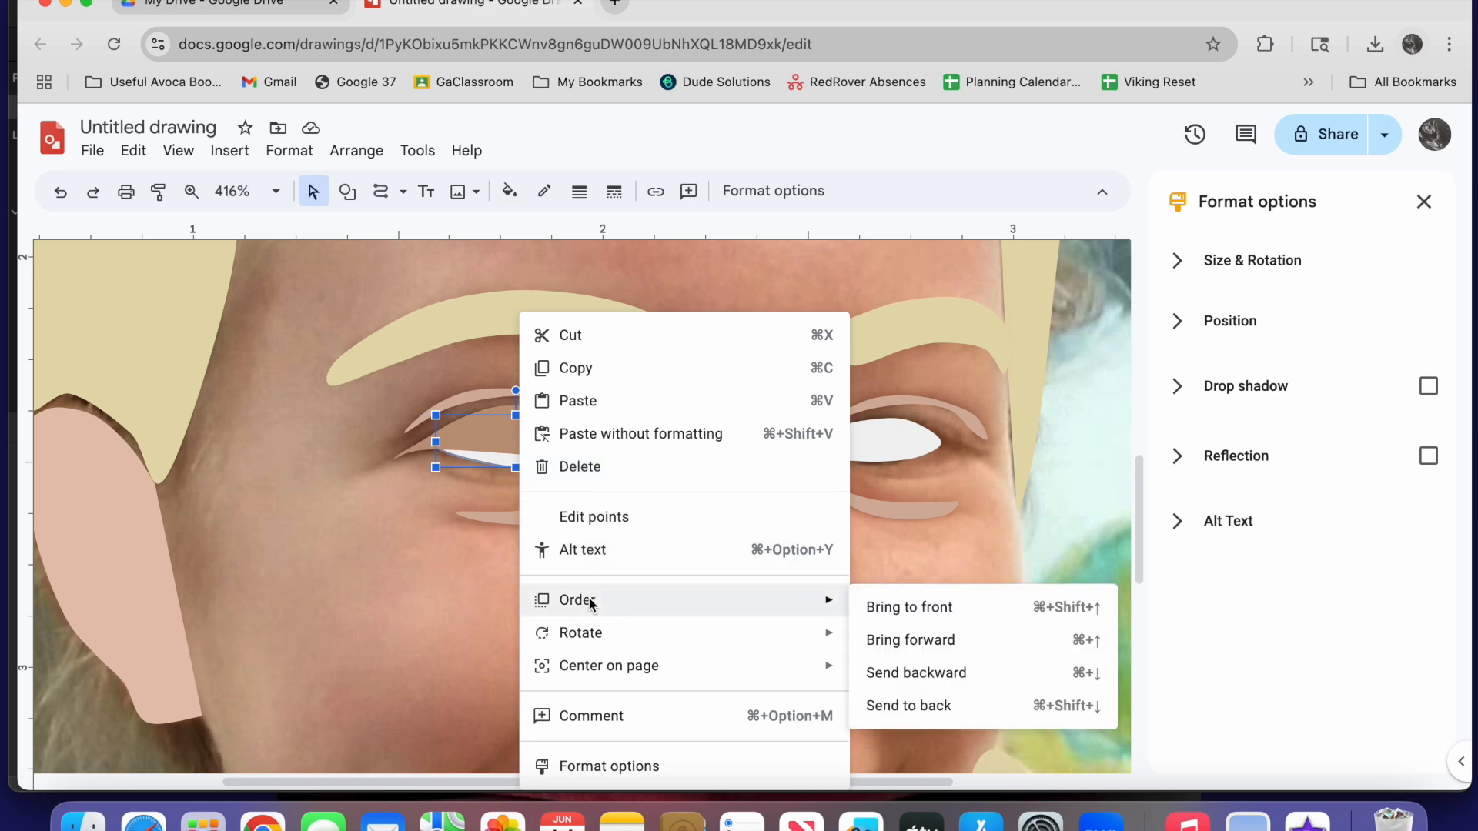
left_click(902, 608)
Trace the eyelid outline around the right eye with the Curve tool and fill it with the custom brown #c1977cff
left_click(381, 191)
left_click(985, 456)
left_click(922, 419)
left_click(845, 419)
left_click(803, 457)
left_click(841, 465)
left_click(909, 464)
left_click(984, 455)
left_click(509, 190)
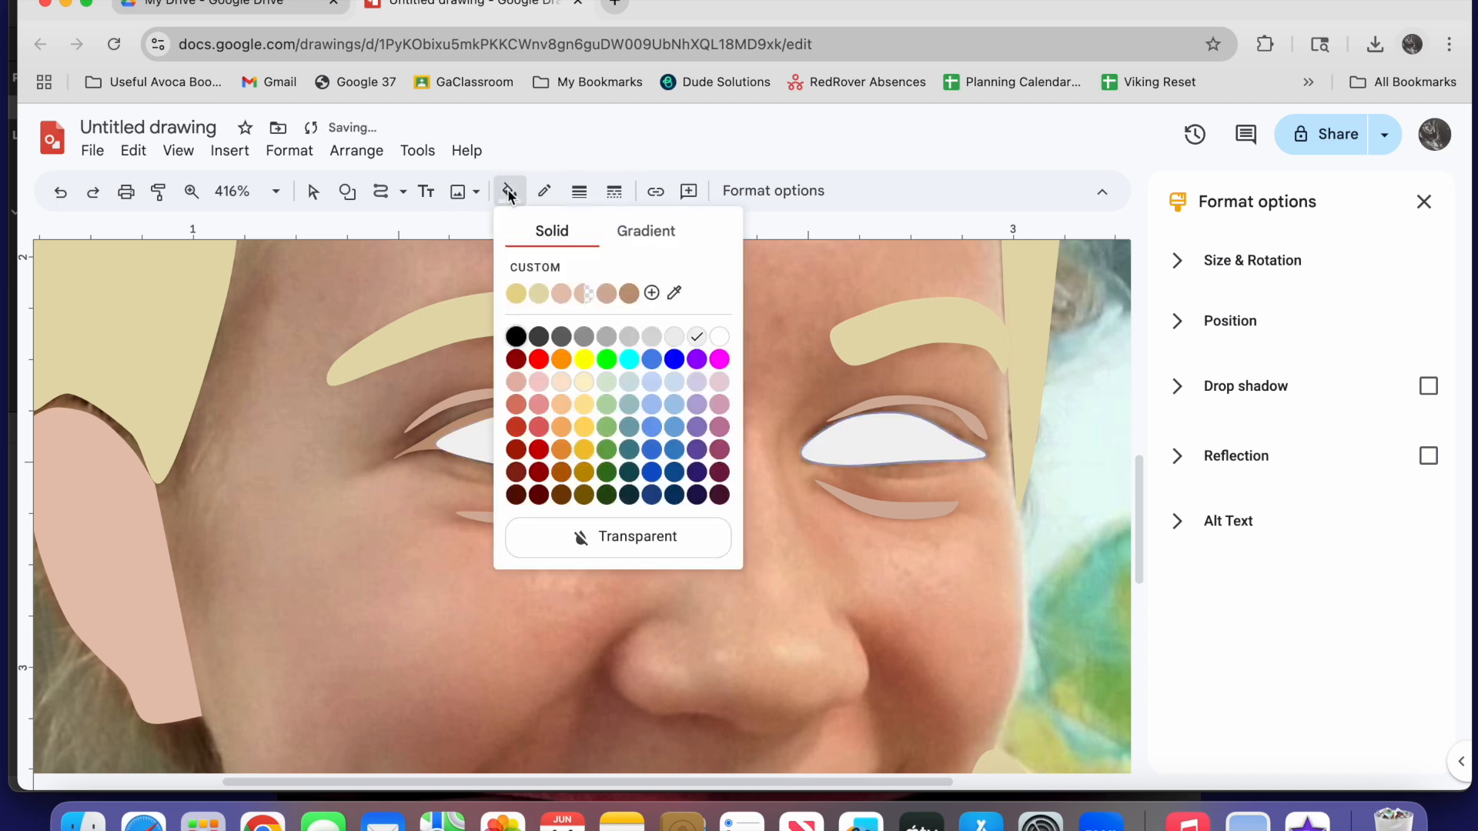
left_click(629, 293)
Bring the white of the right eye to the front, above the brown eyelid shape
left_click(924, 453)
left_click(313, 192)
mouse_move(906, 440)
left_mouse_down()
mouse_move(911, 487)
mouse_move(879, 440)
left_mouse_up()
right_click(874, 441)
mouse_move(946, 599)
left_click(1266, 604)
Make the white of the right eye nearly transparent by lowering the opacity of its custom fill
left_click(1042, 474)
left_click(897, 441)
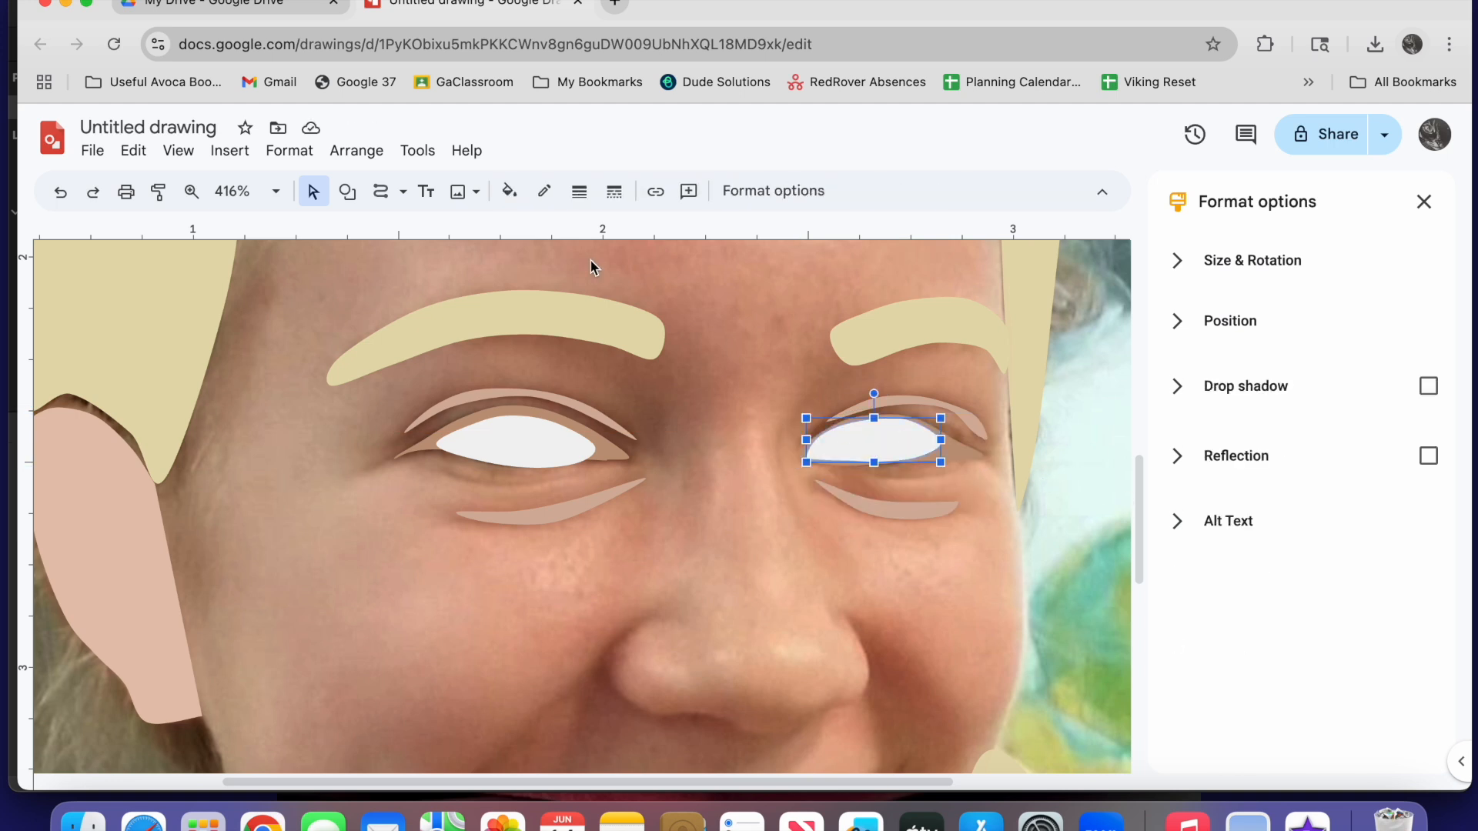
left_click(509, 191)
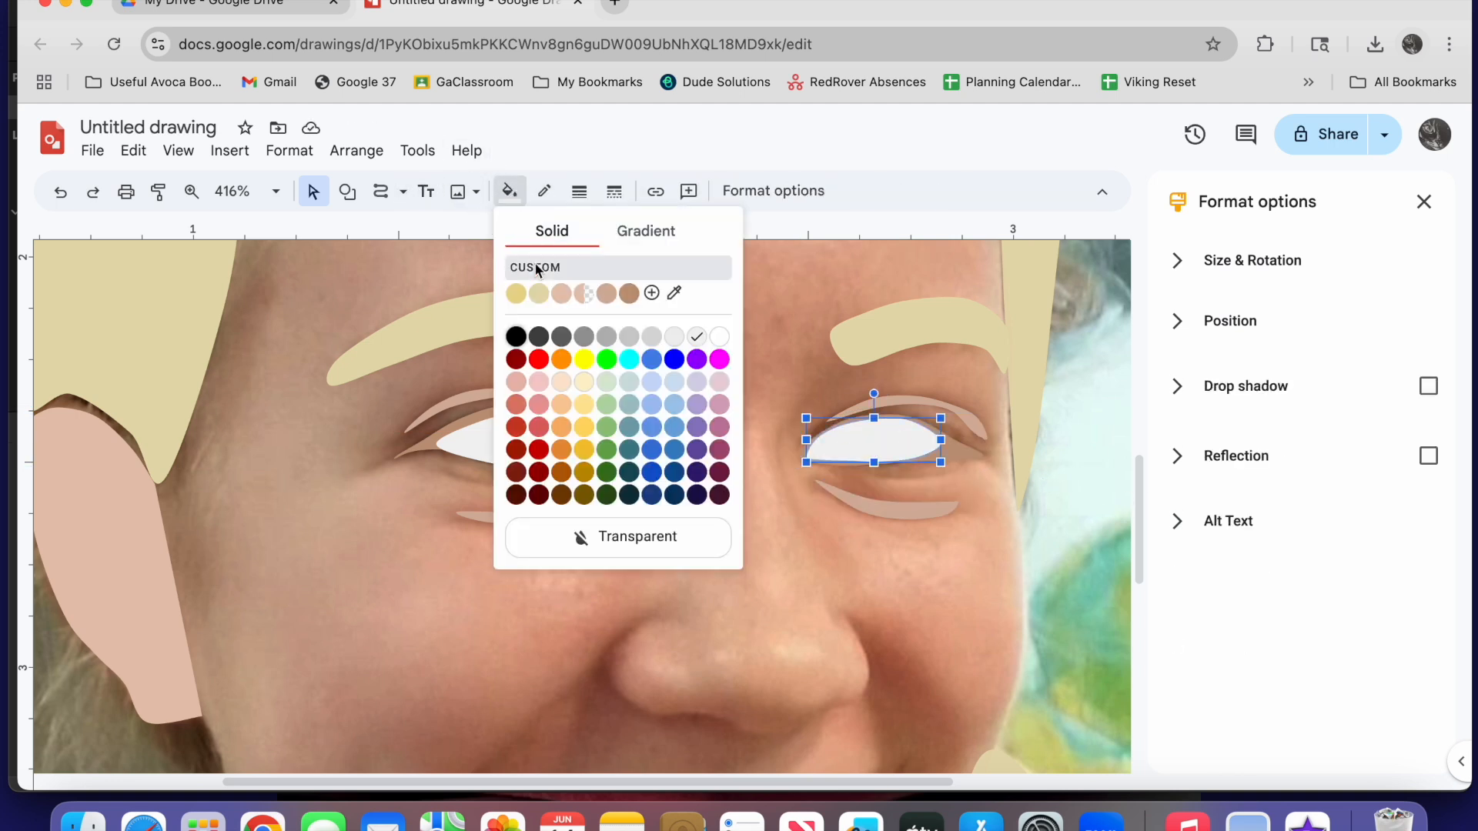
left_click(537, 269)
left_click_drag(884, 476, 737, 478)
left_click(858, 600)
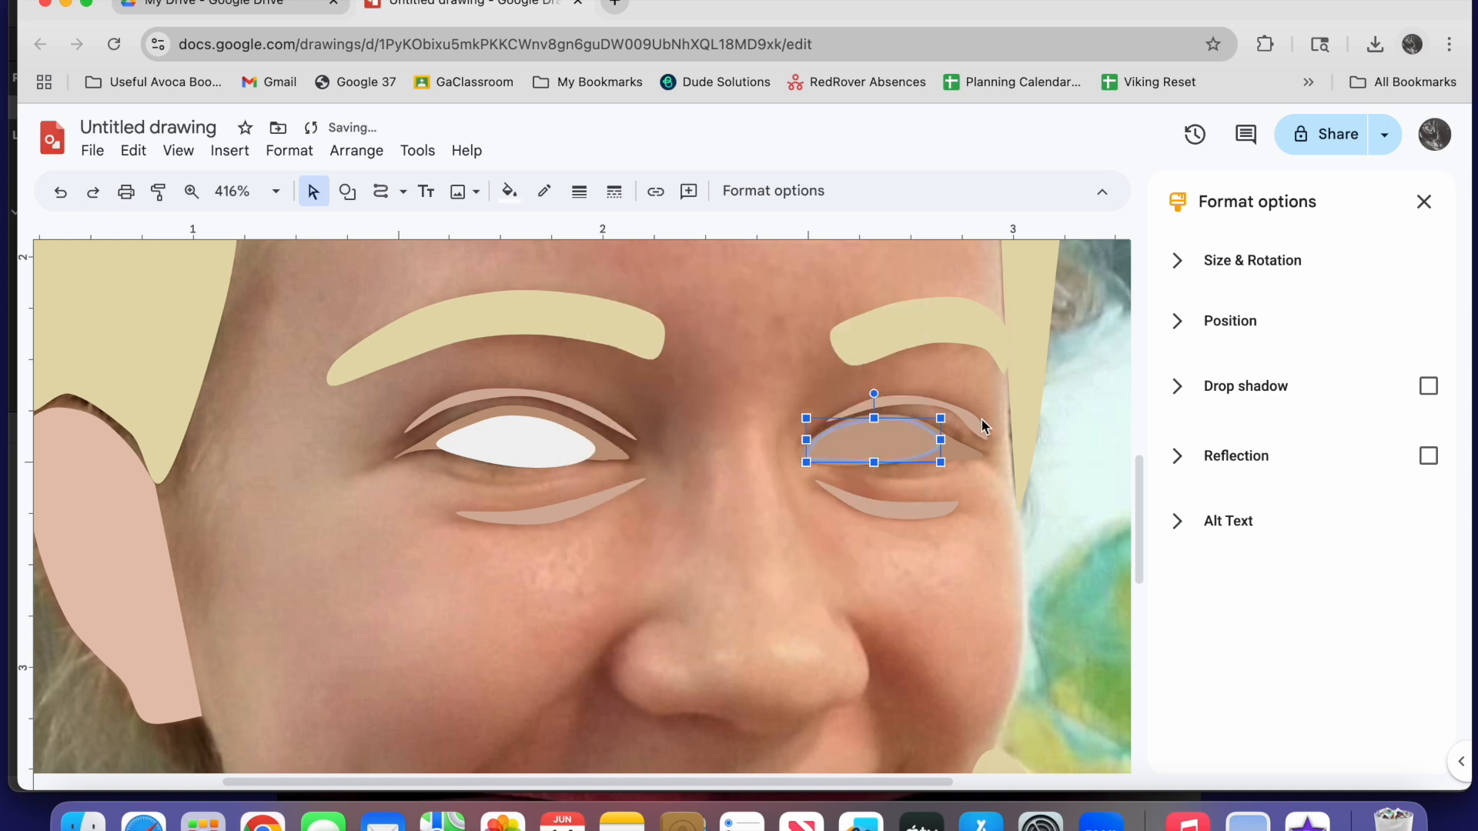
Lower the opacity of the brown eyelid shape's custom fill around the right eye to about 15
left_click(962, 451)
left_click(509, 192)
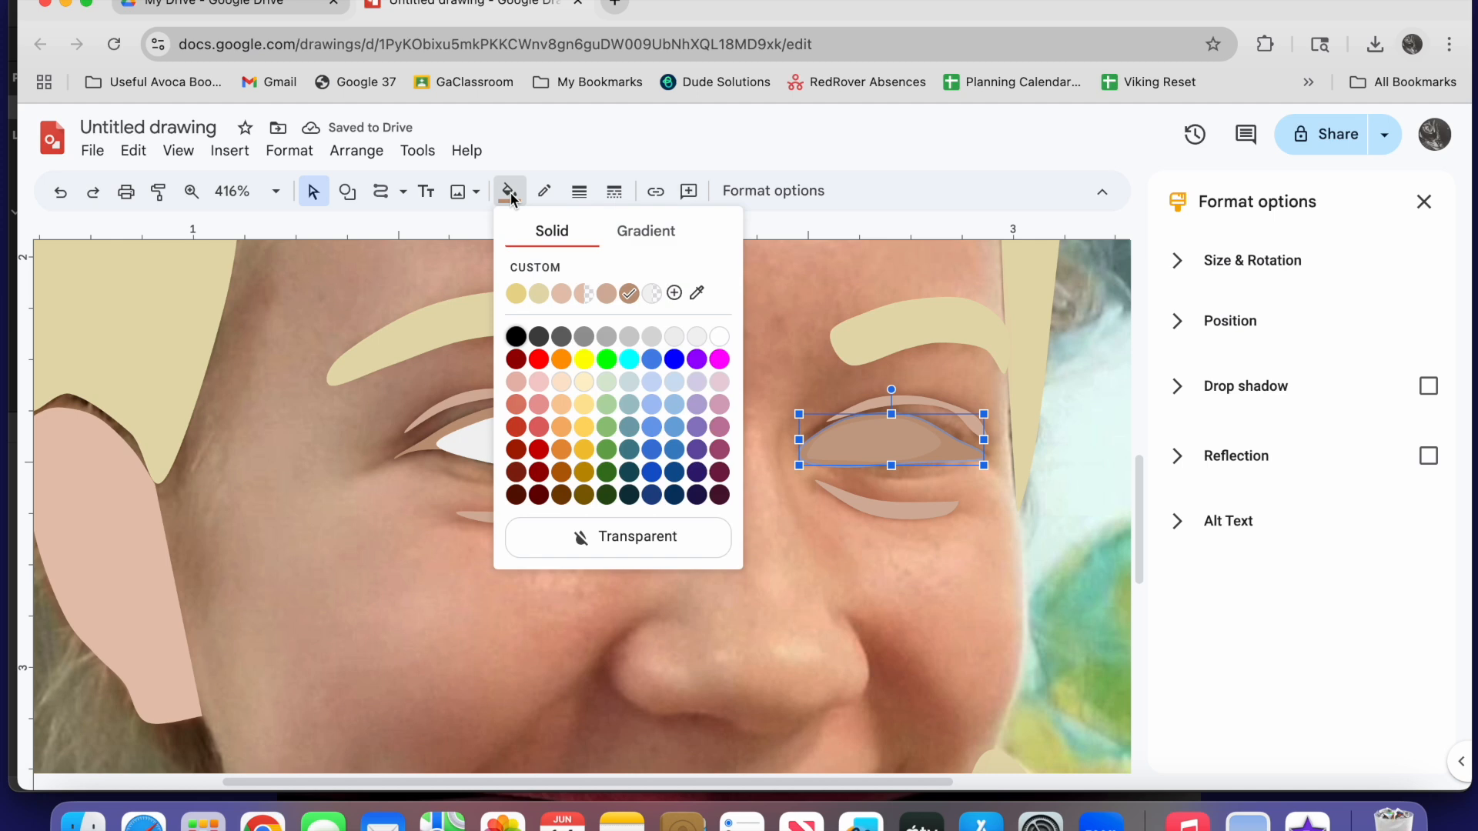
left_click(538, 270)
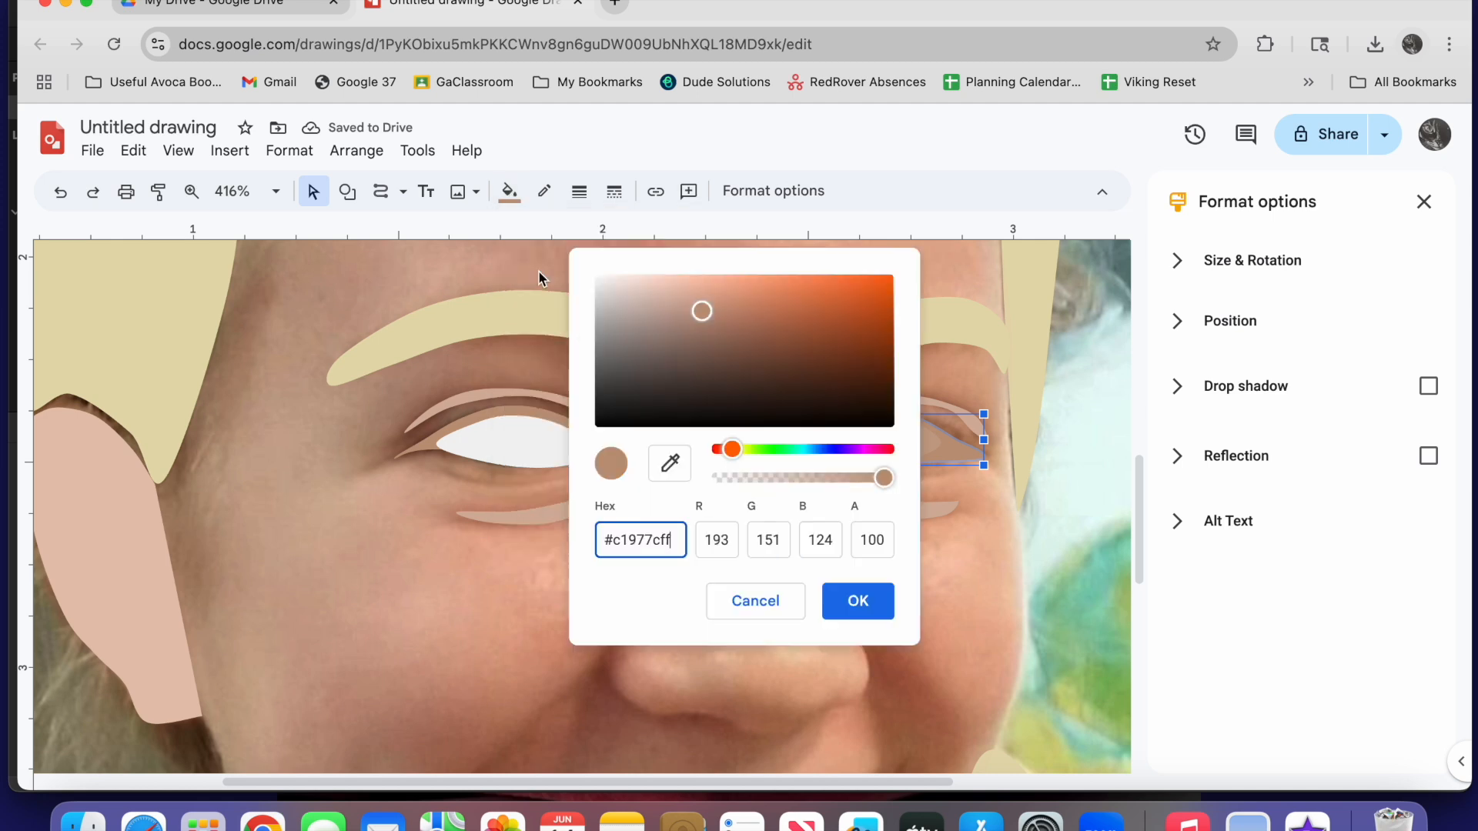
left_click_drag(881, 478, 750, 482)
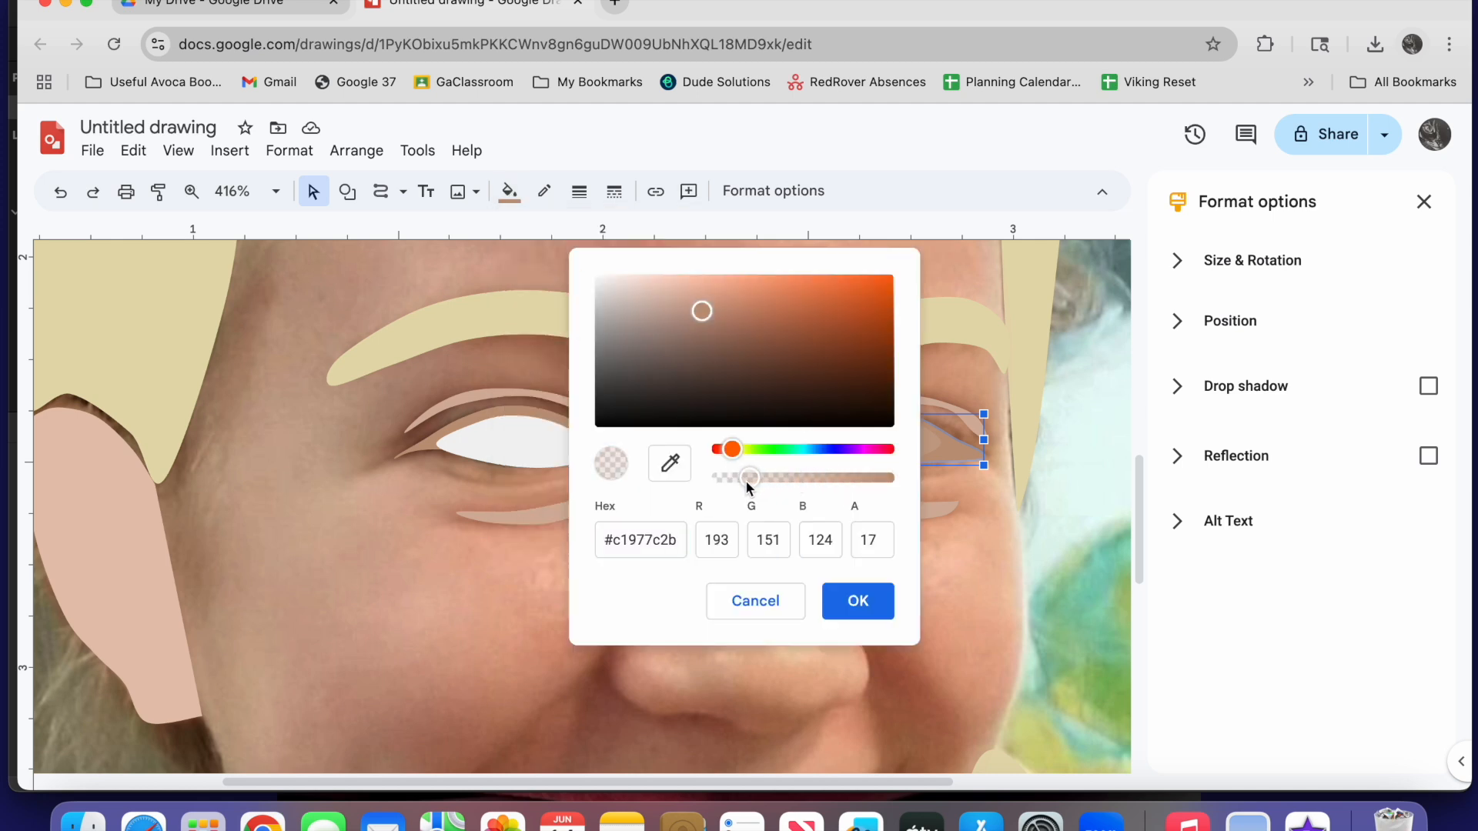
left_click(857, 601)
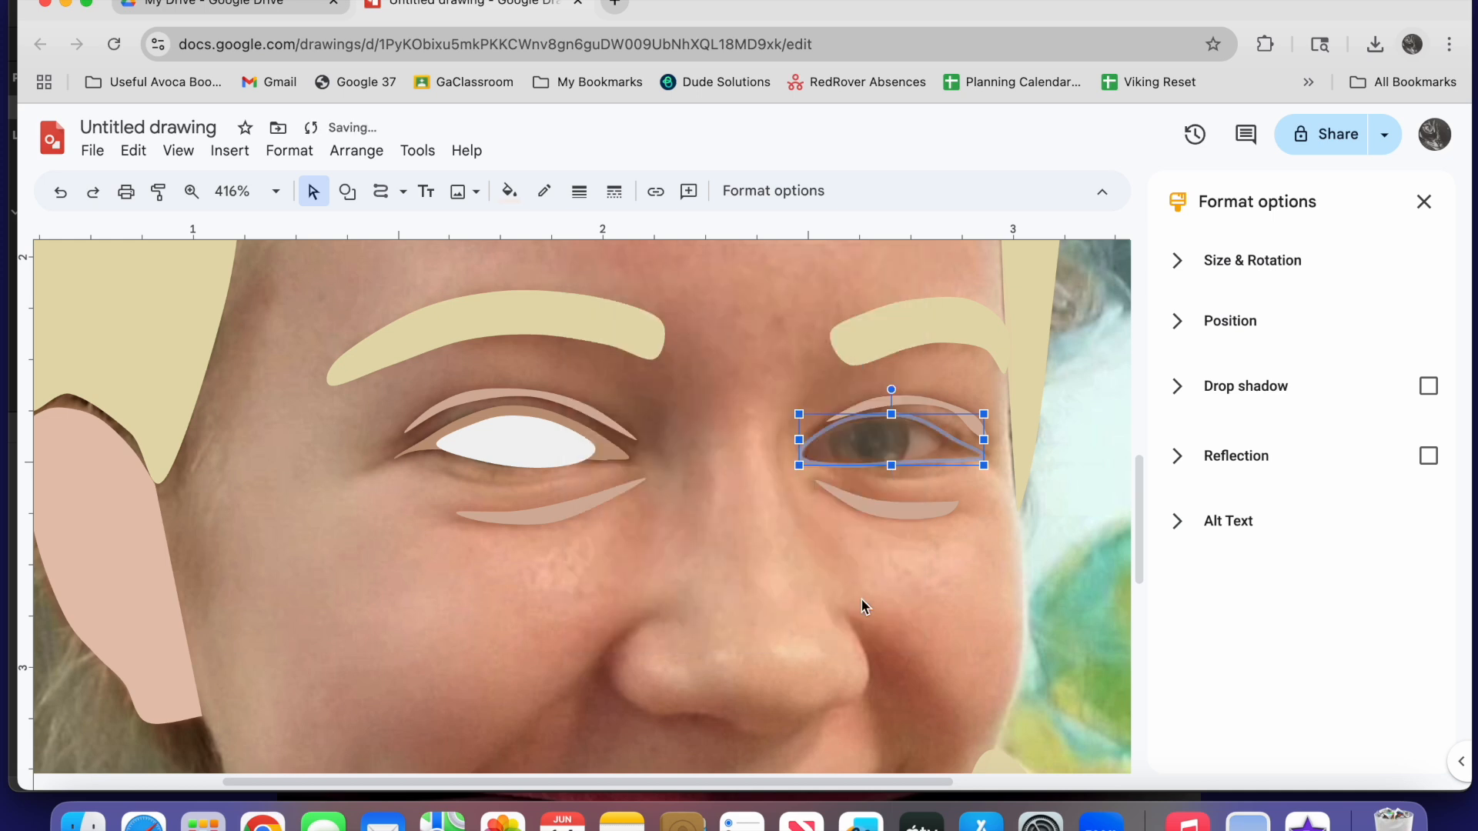
Draw a small circle over the right eye's pupil, filled black with a transparent border
left_click(347, 192)
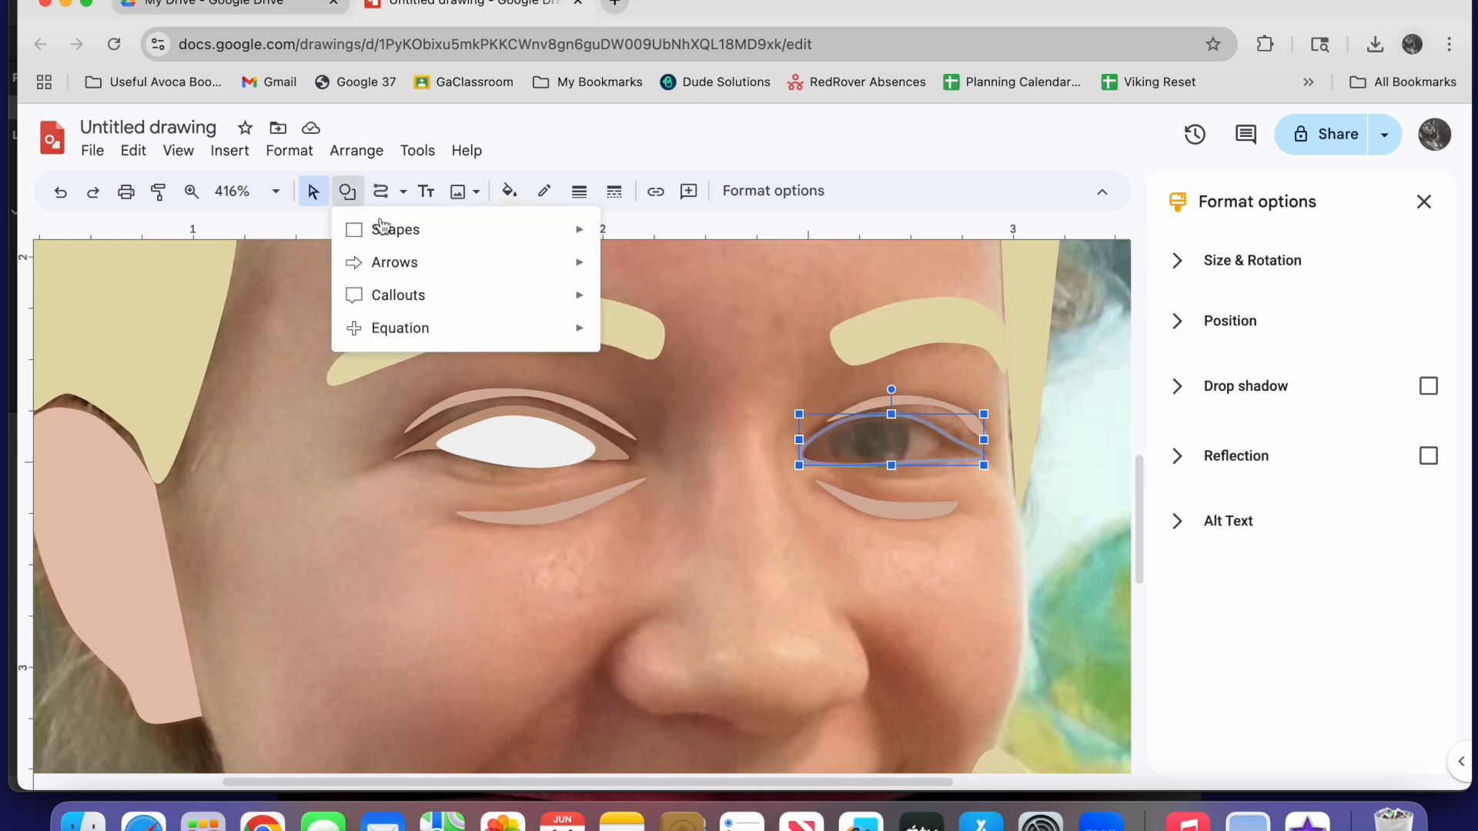
mouse_move(554, 231)
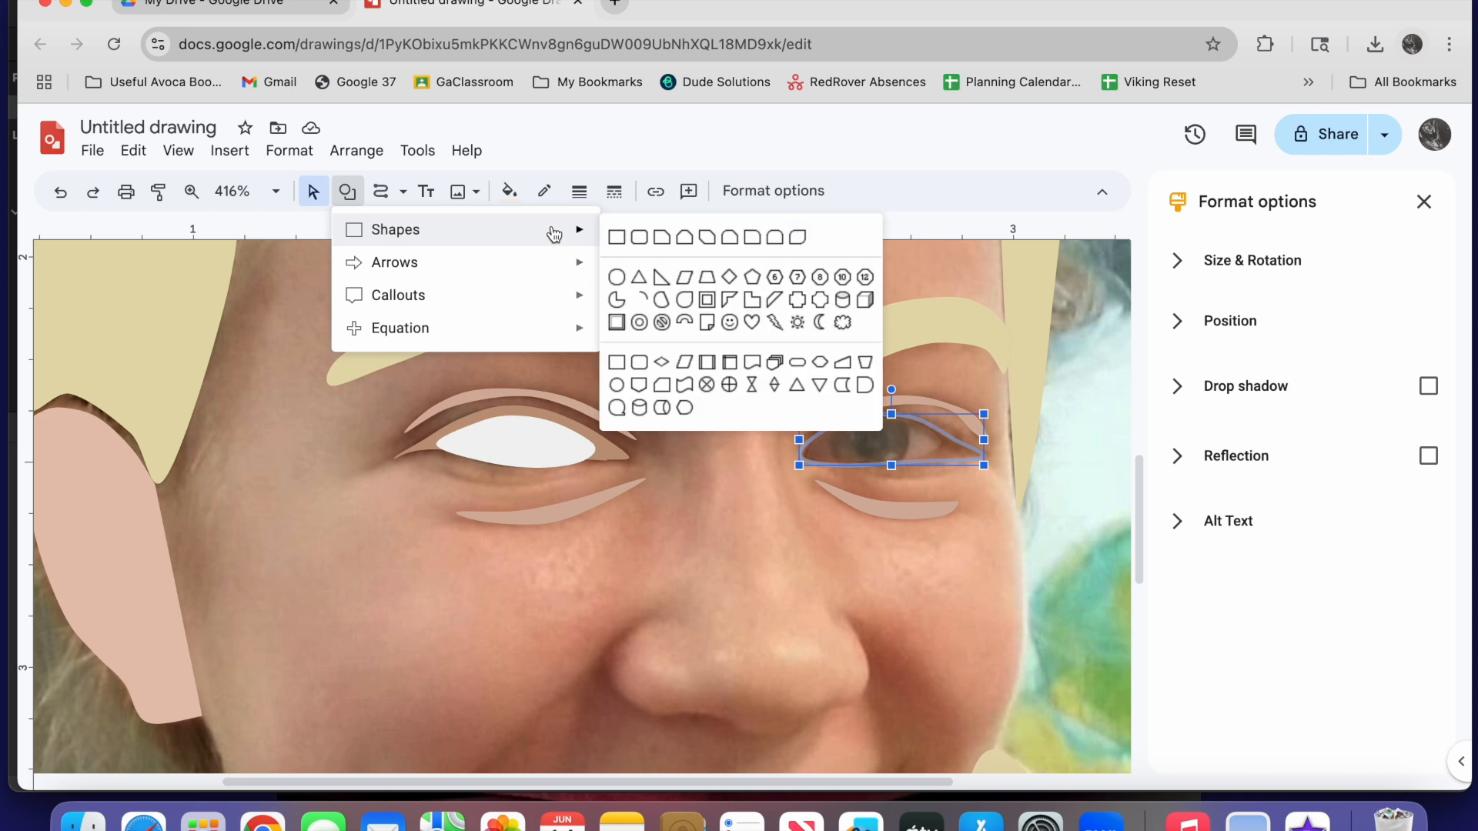
left_click(618, 278)
left_click_drag(853, 424, 887, 458)
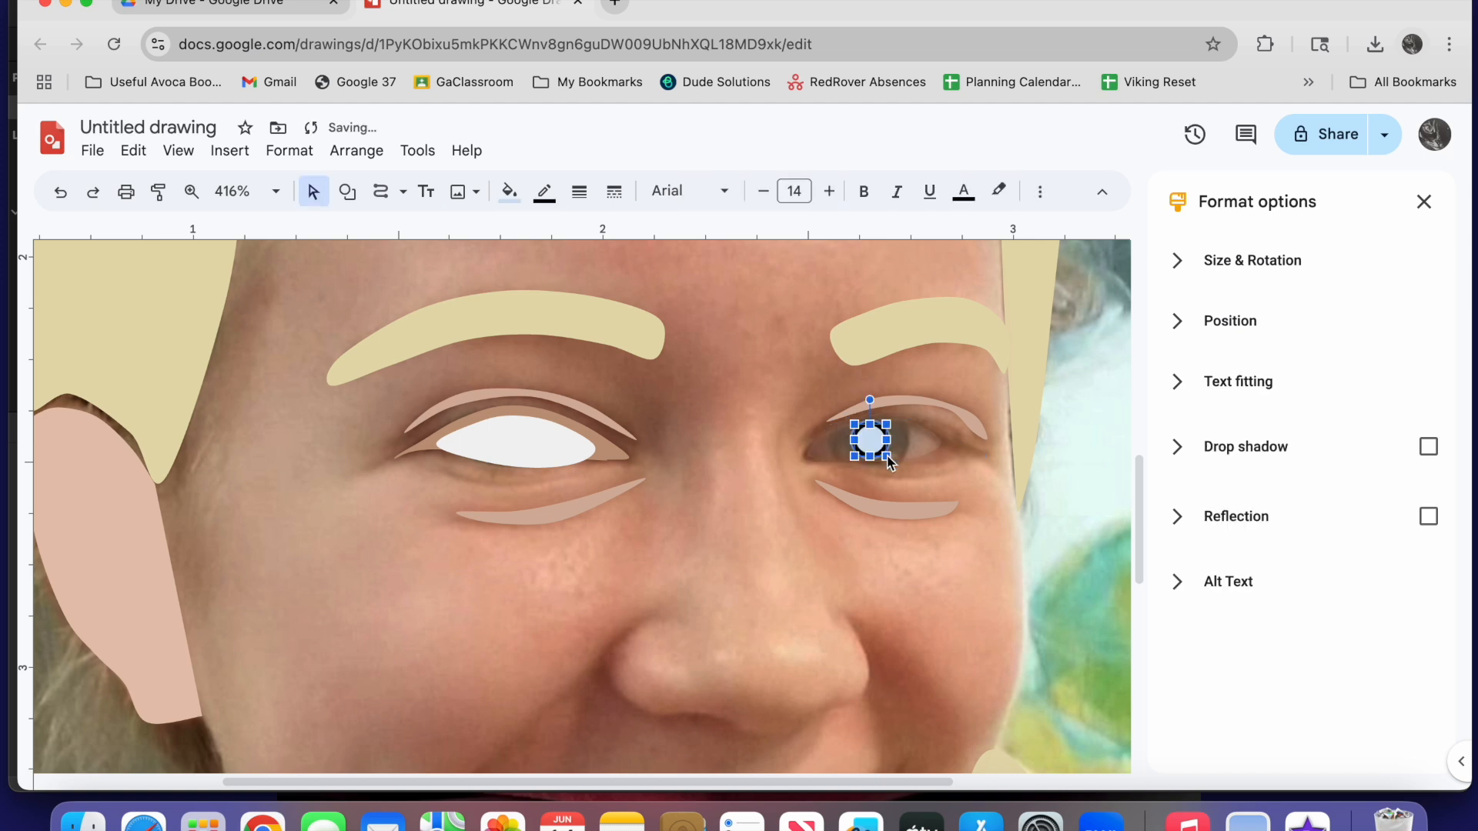
left_click(548, 196)
left_click(641, 511)
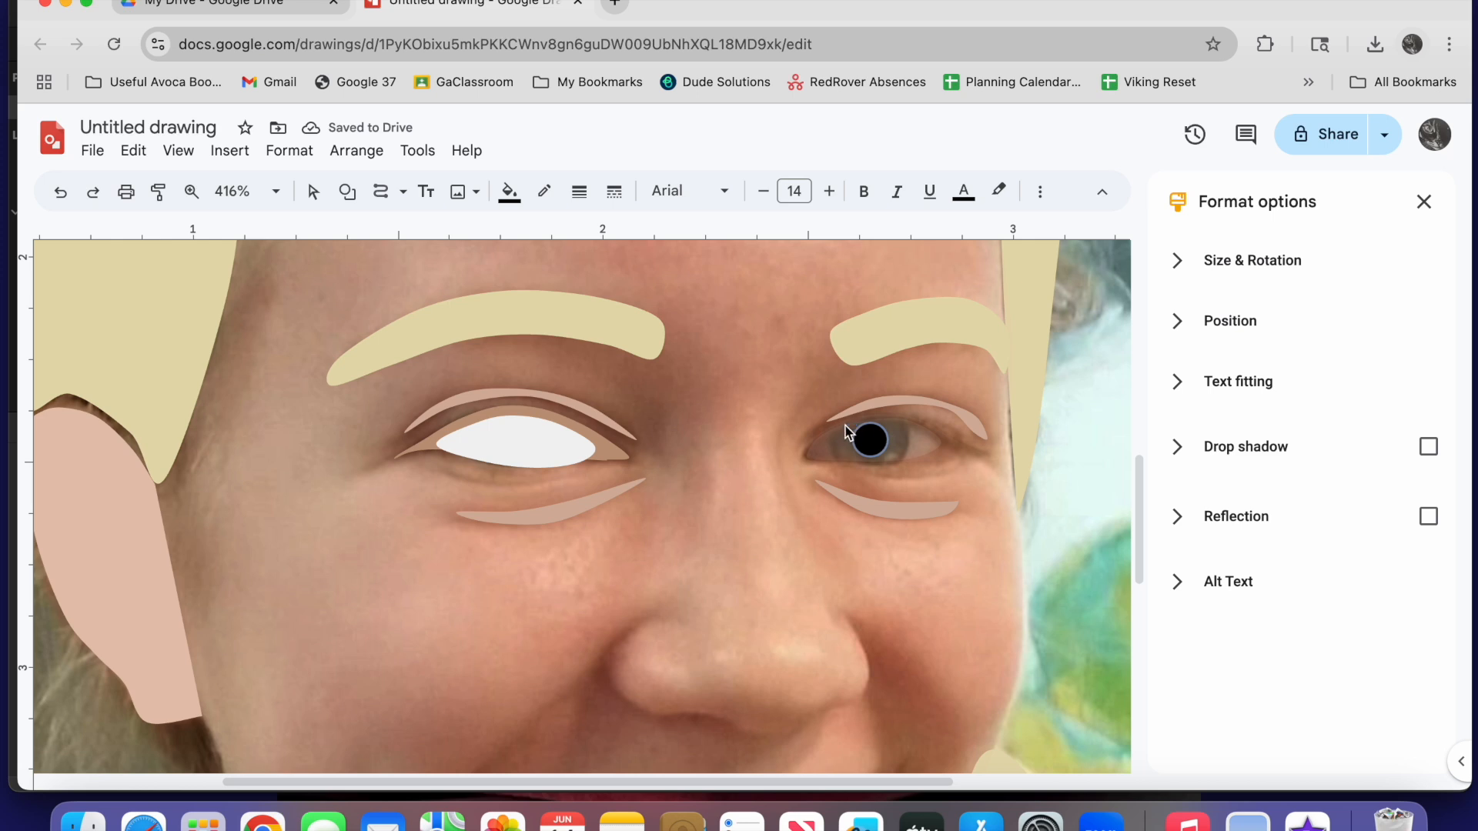
Trace the iris of the right eye as a closed curve around the pupil and make its border transparent
left_click_drag(837, 430, 834, 444)
left_click_drag(852, 462, 886, 463)
left_click_drag(906, 422, 865, 424)
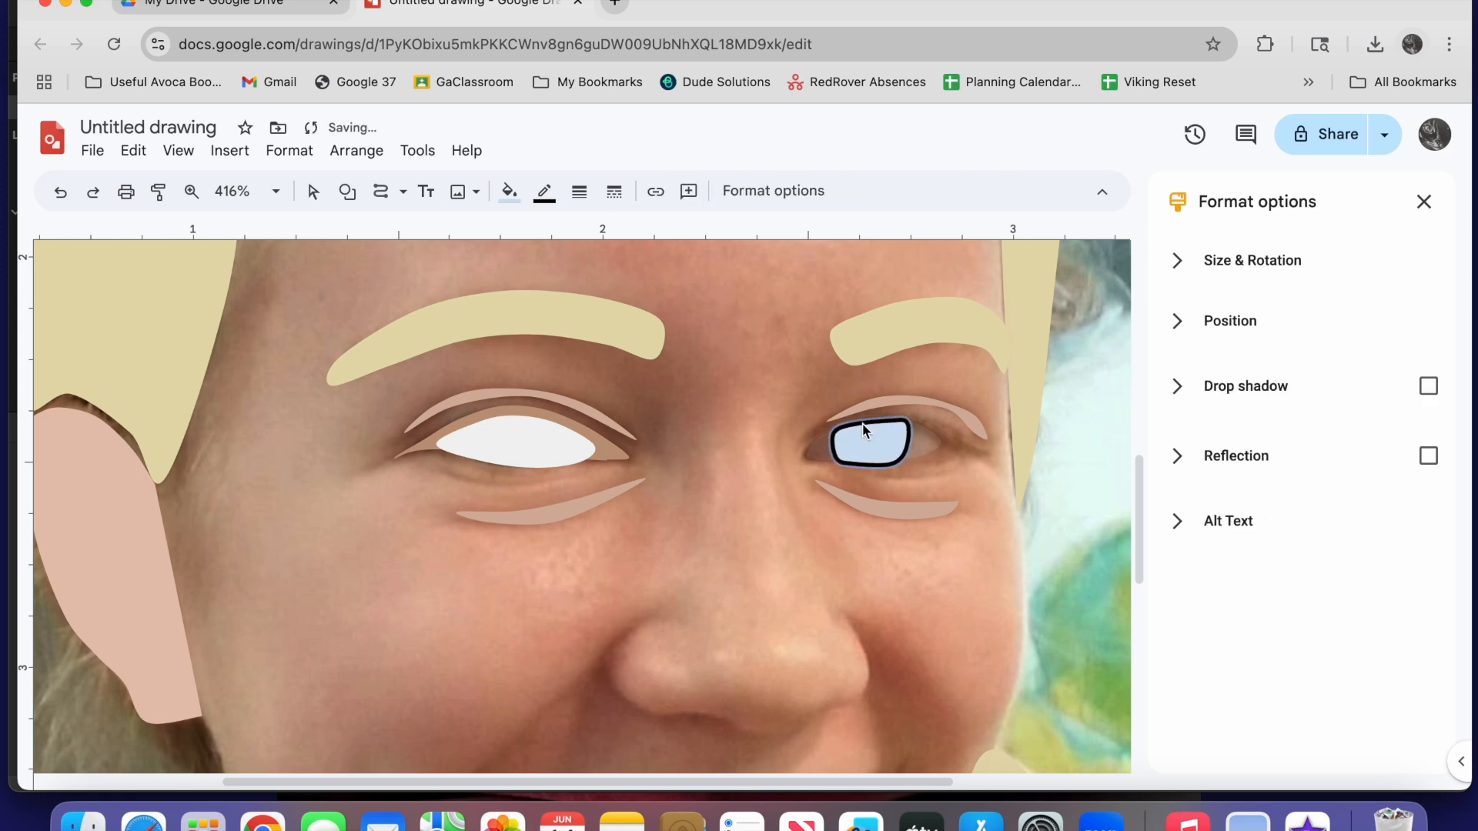
left_click(544, 190)
left_click(576, 506)
Fill the right iris with a custom muted light blue, adjusting the hue and shade from a preset blue
left_click(509, 191)
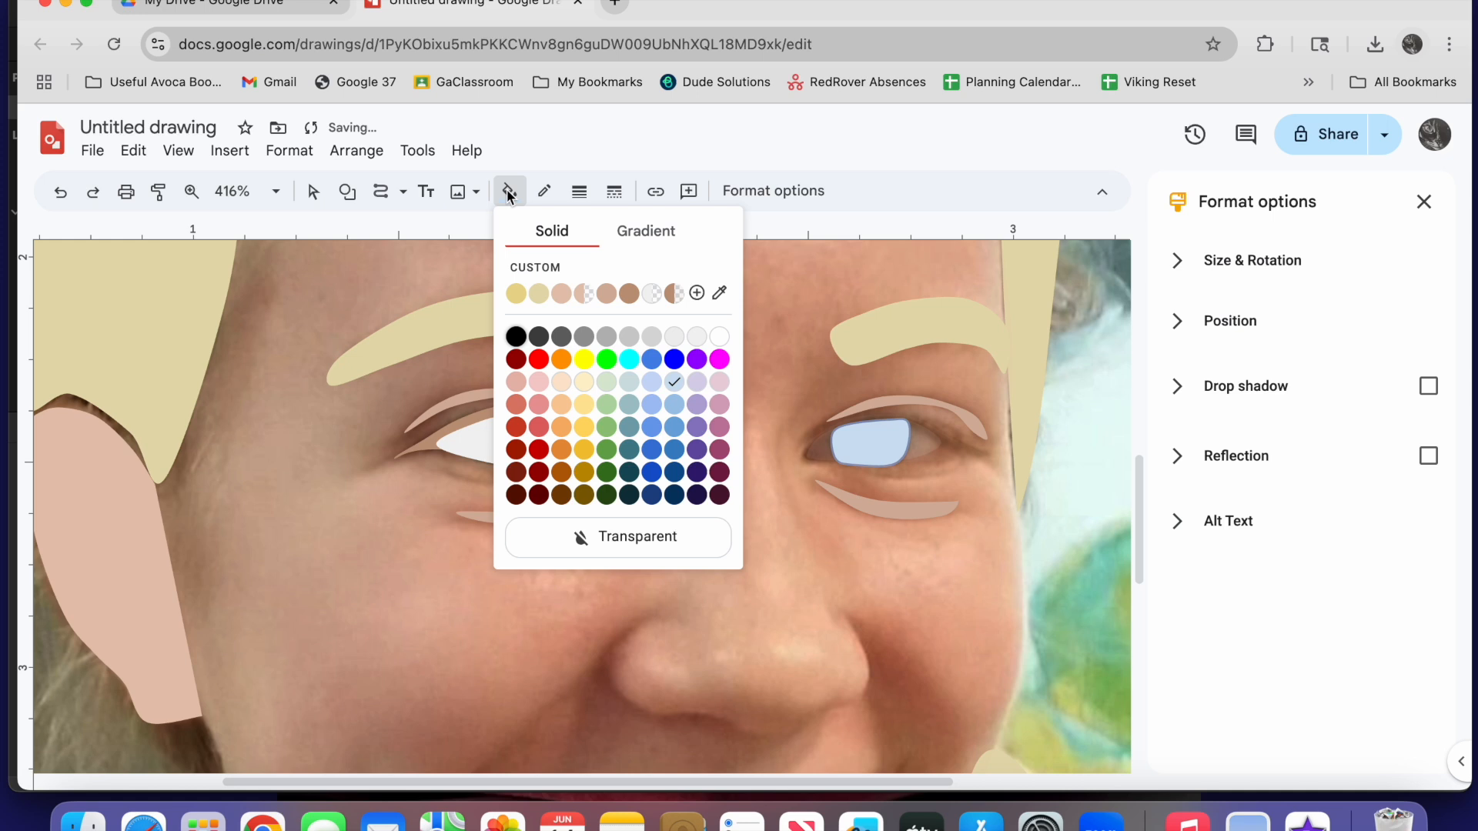
left_click(675, 448)
left_click(509, 192)
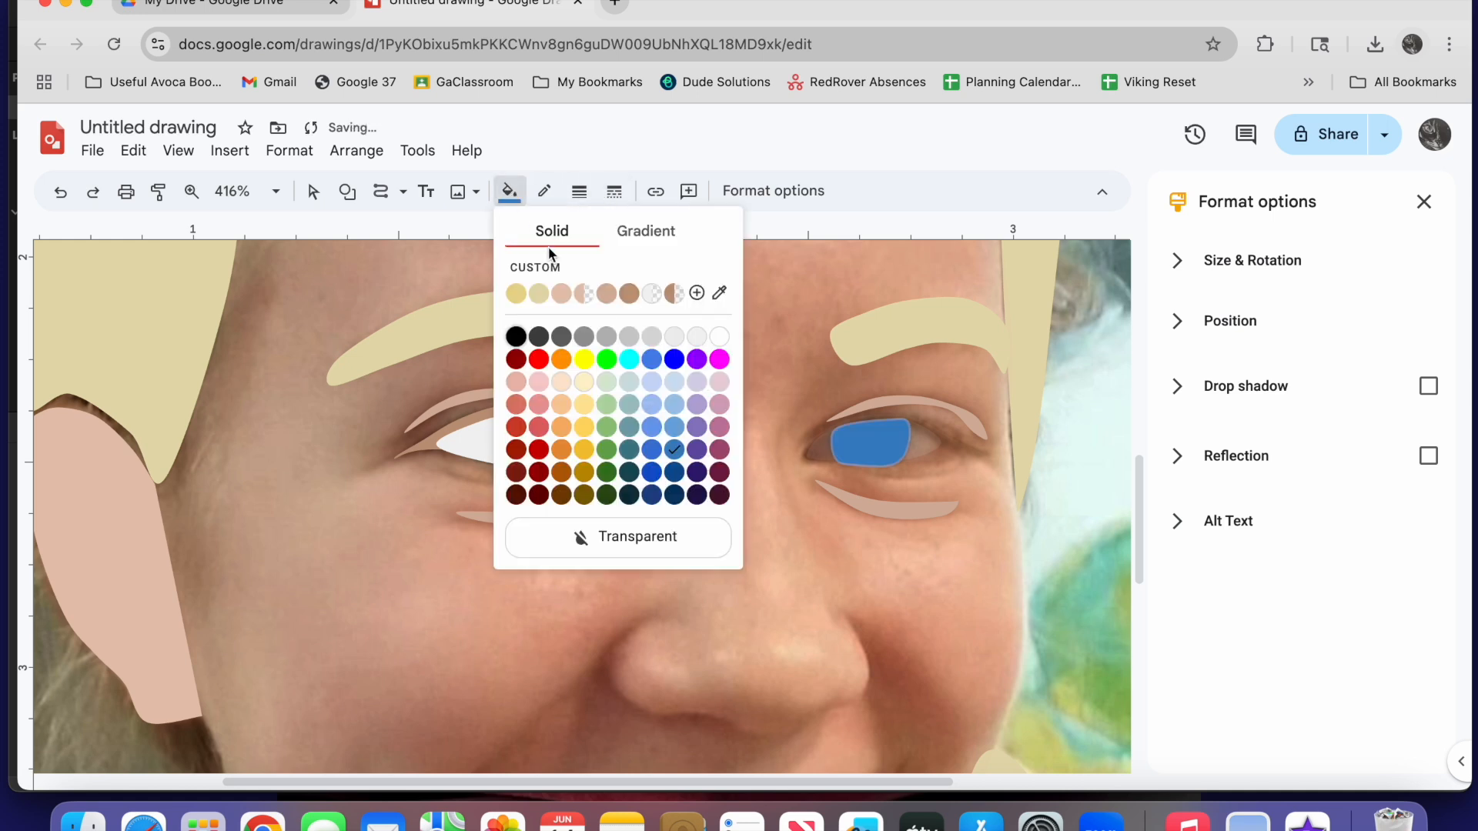
left_click(546, 268)
left_click_drag(810, 307, 773, 297)
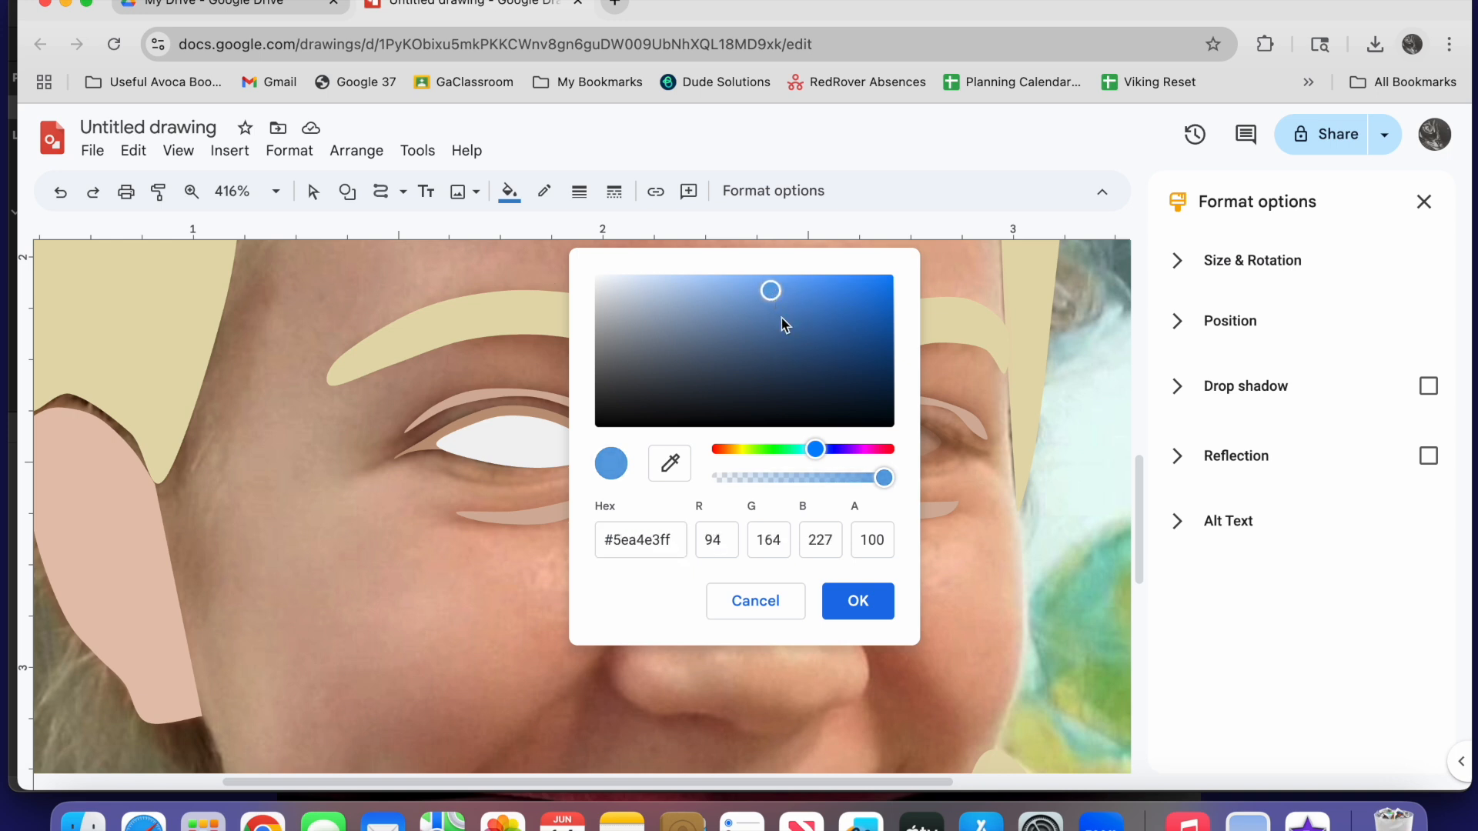
left_click_drag(817, 448, 811, 448)
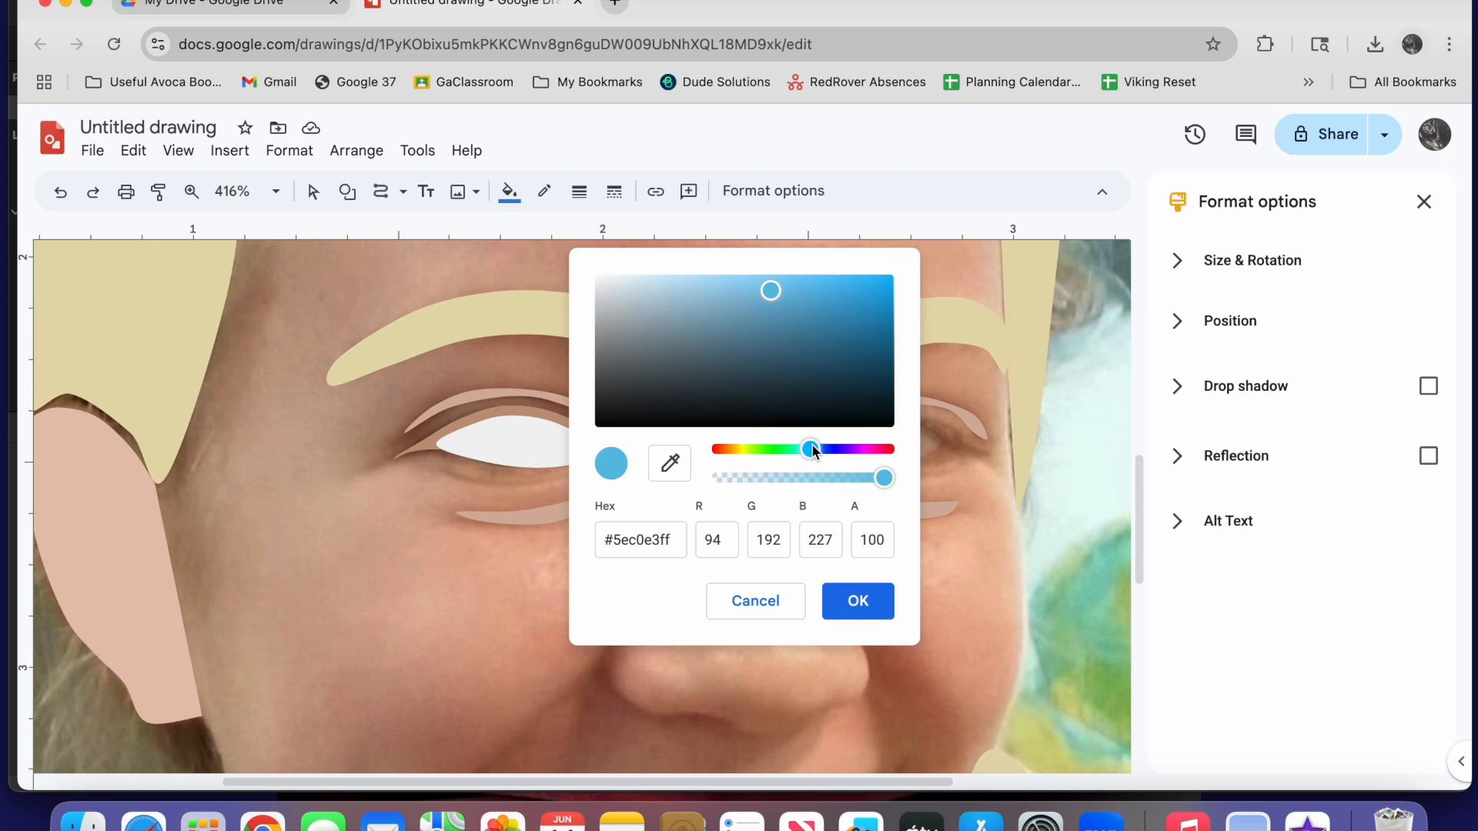
left_click_drag(772, 290, 735, 315)
left_click(858, 601)
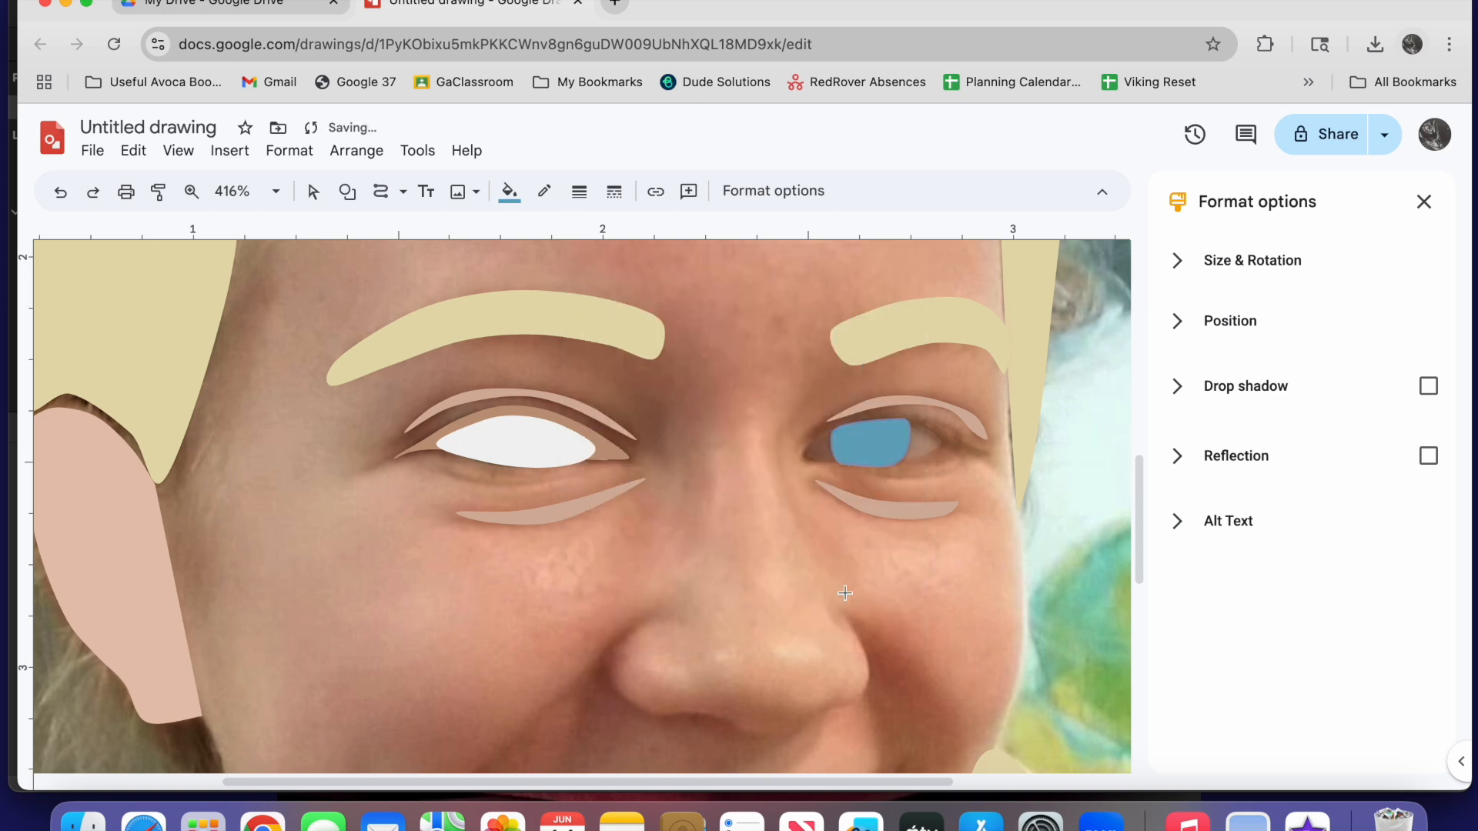
Bring the black pupil of the right eye to the front, moving the blue iris aside and back into place
left_click(313, 191)
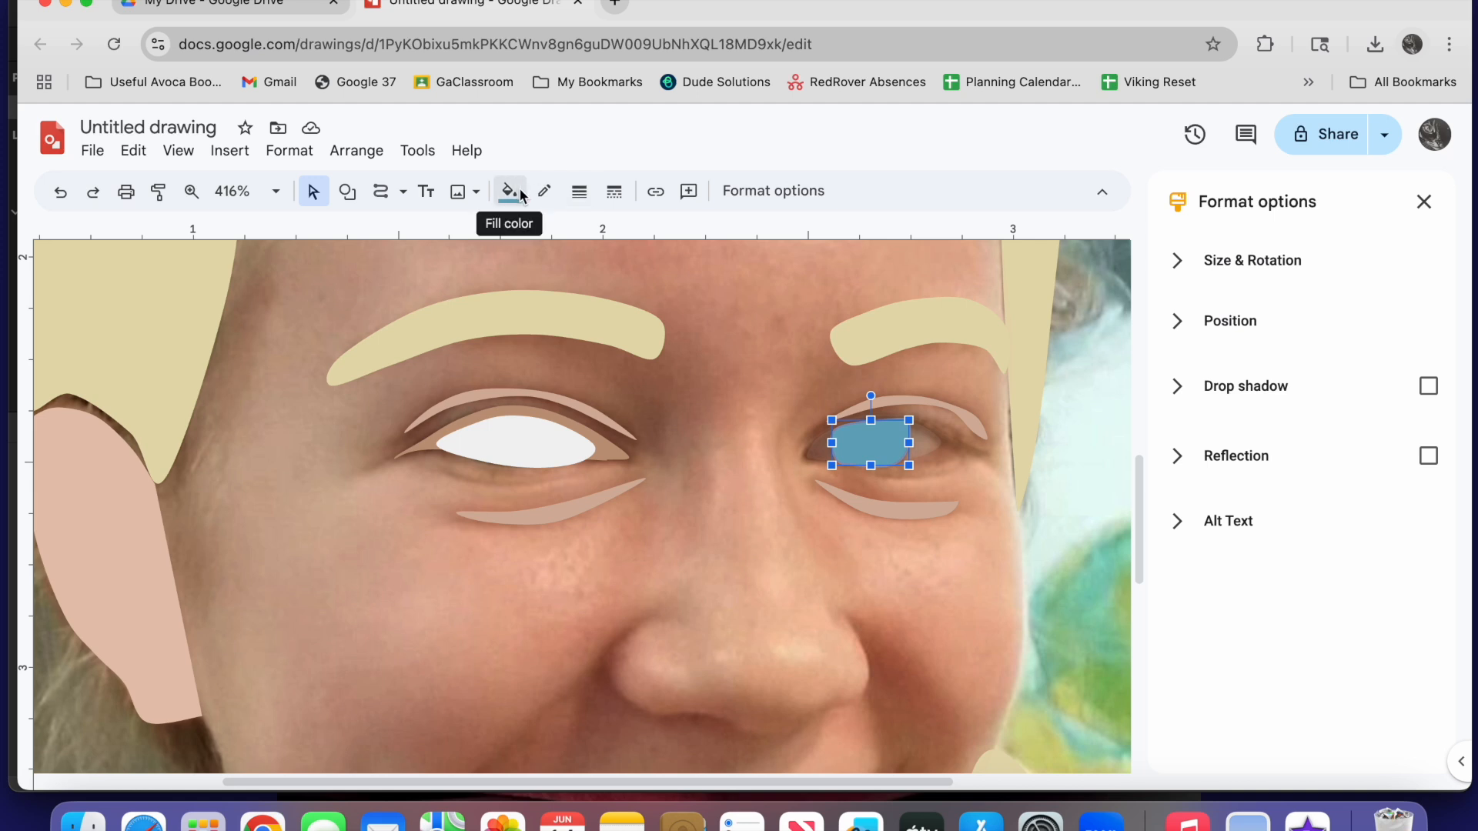
left_click_drag(880, 445, 991, 444)
right_click(878, 447)
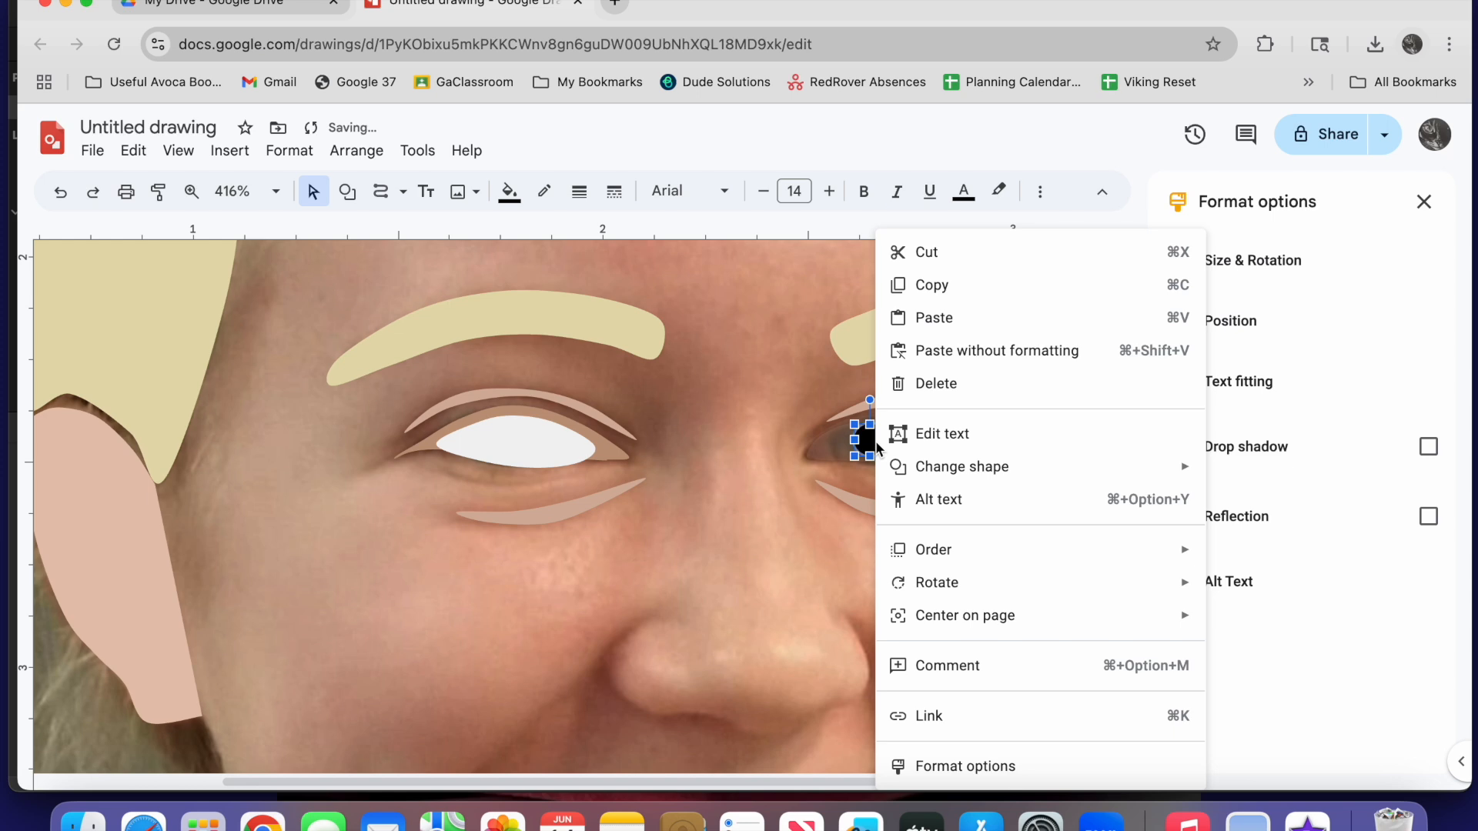
mouse_move(952, 557)
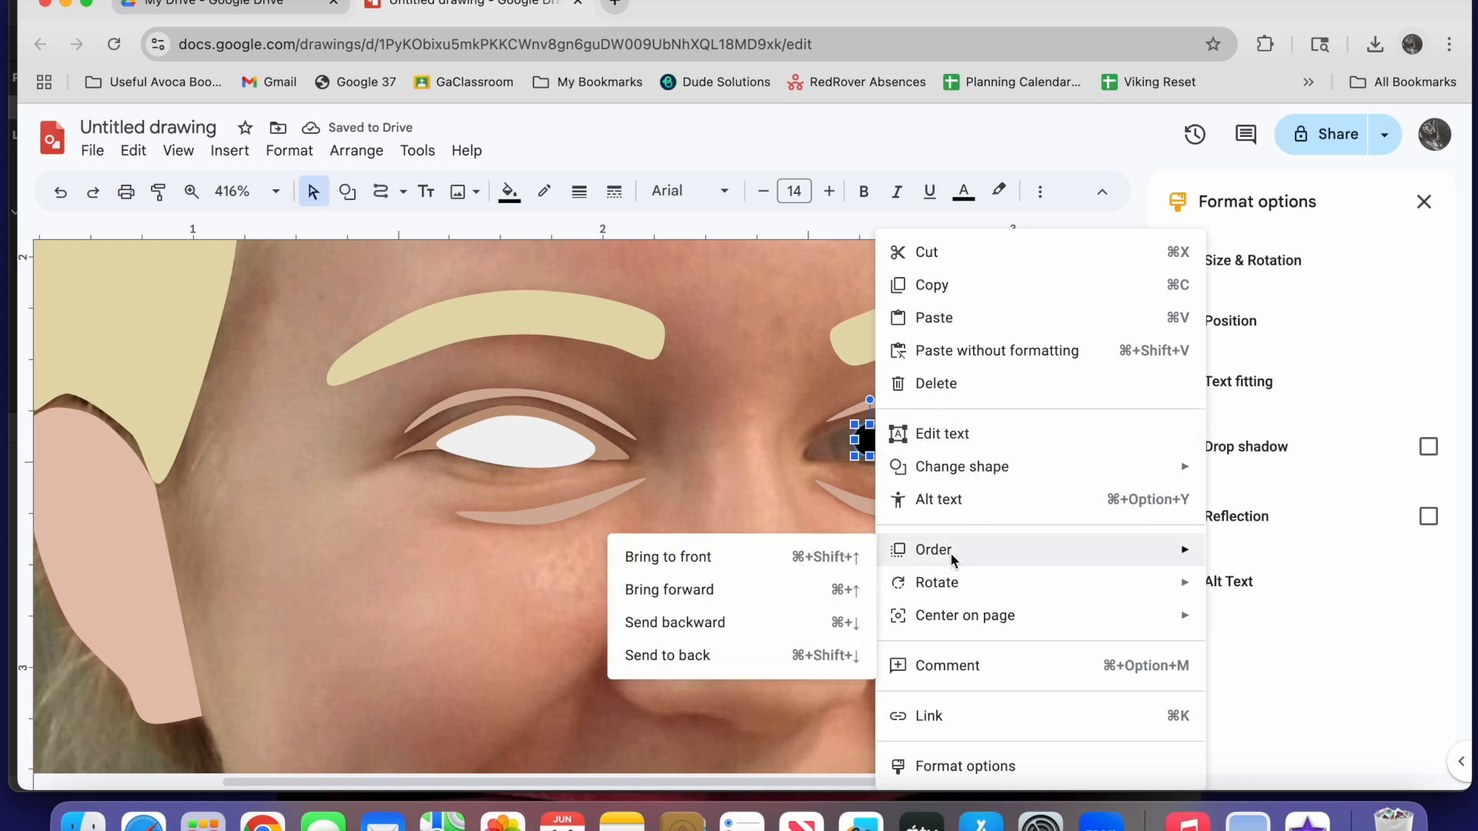
left_click(698, 554)
left_click_drag(982, 436, 878, 444)
left_click(1094, 471)
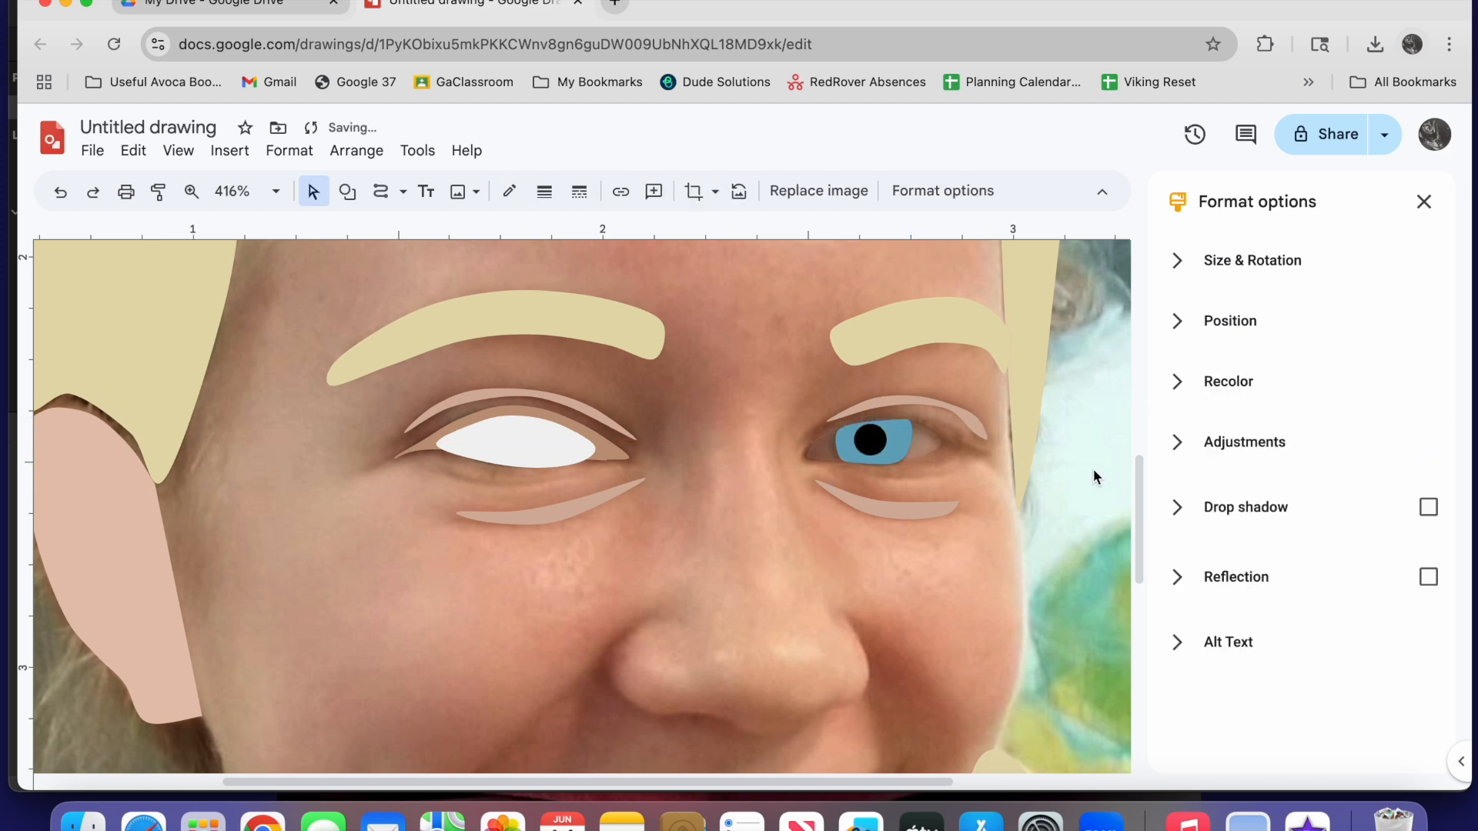
Restore the brown eyelid shape around the right eye to full opacity, 100
left_click(928, 450)
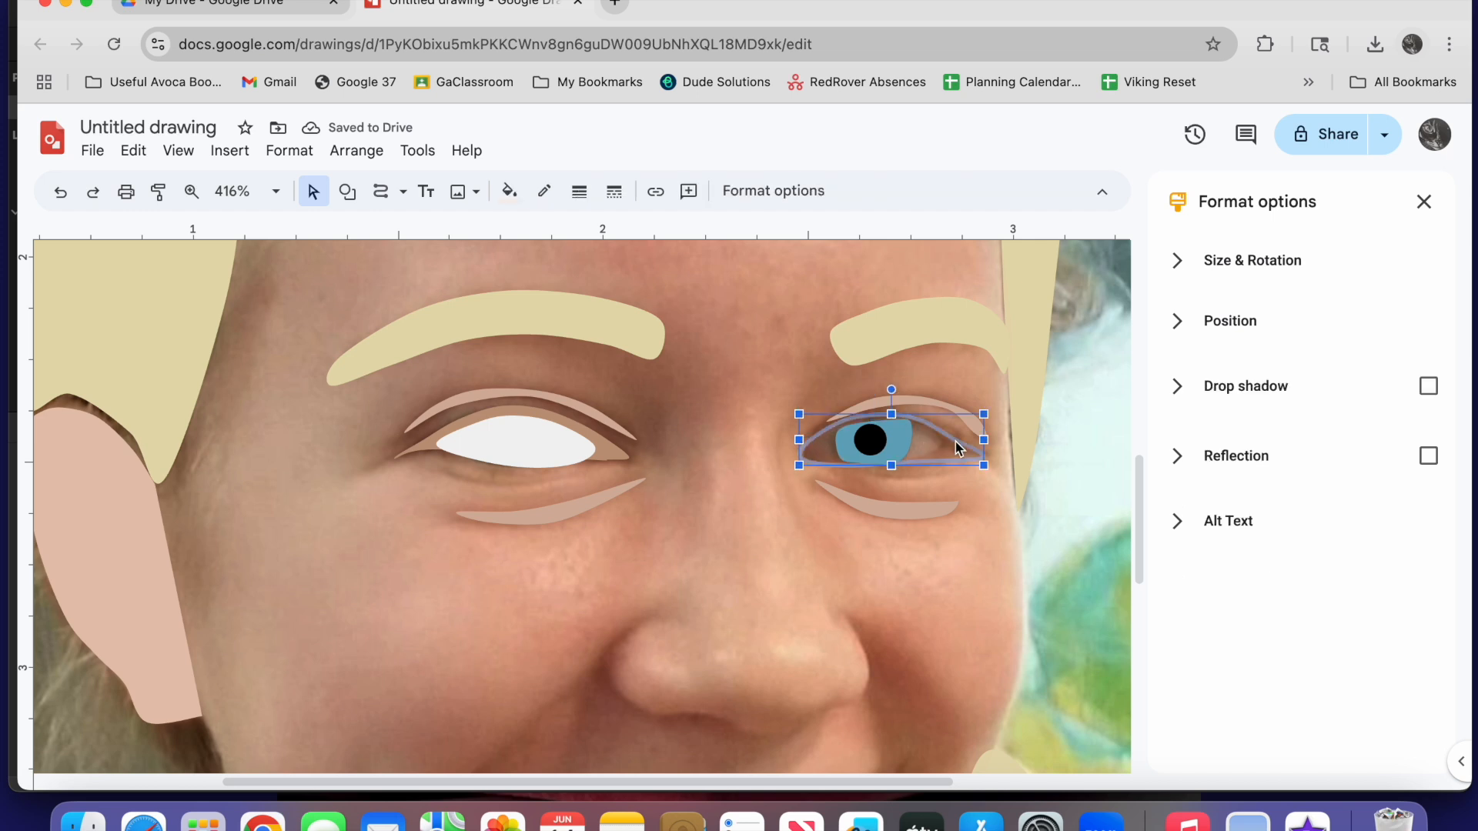
left_click(509, 191)
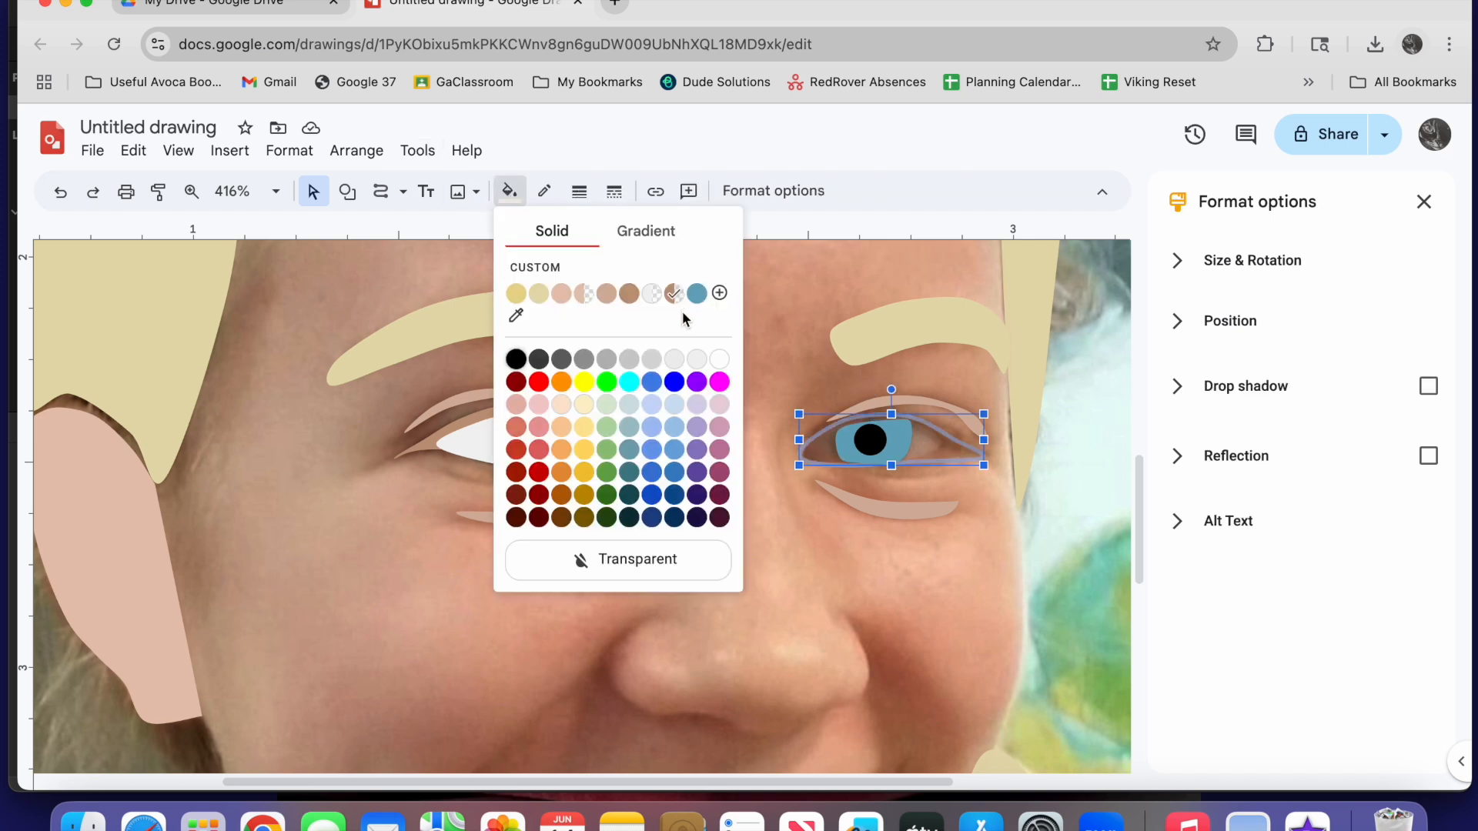
left_click(719, 293)
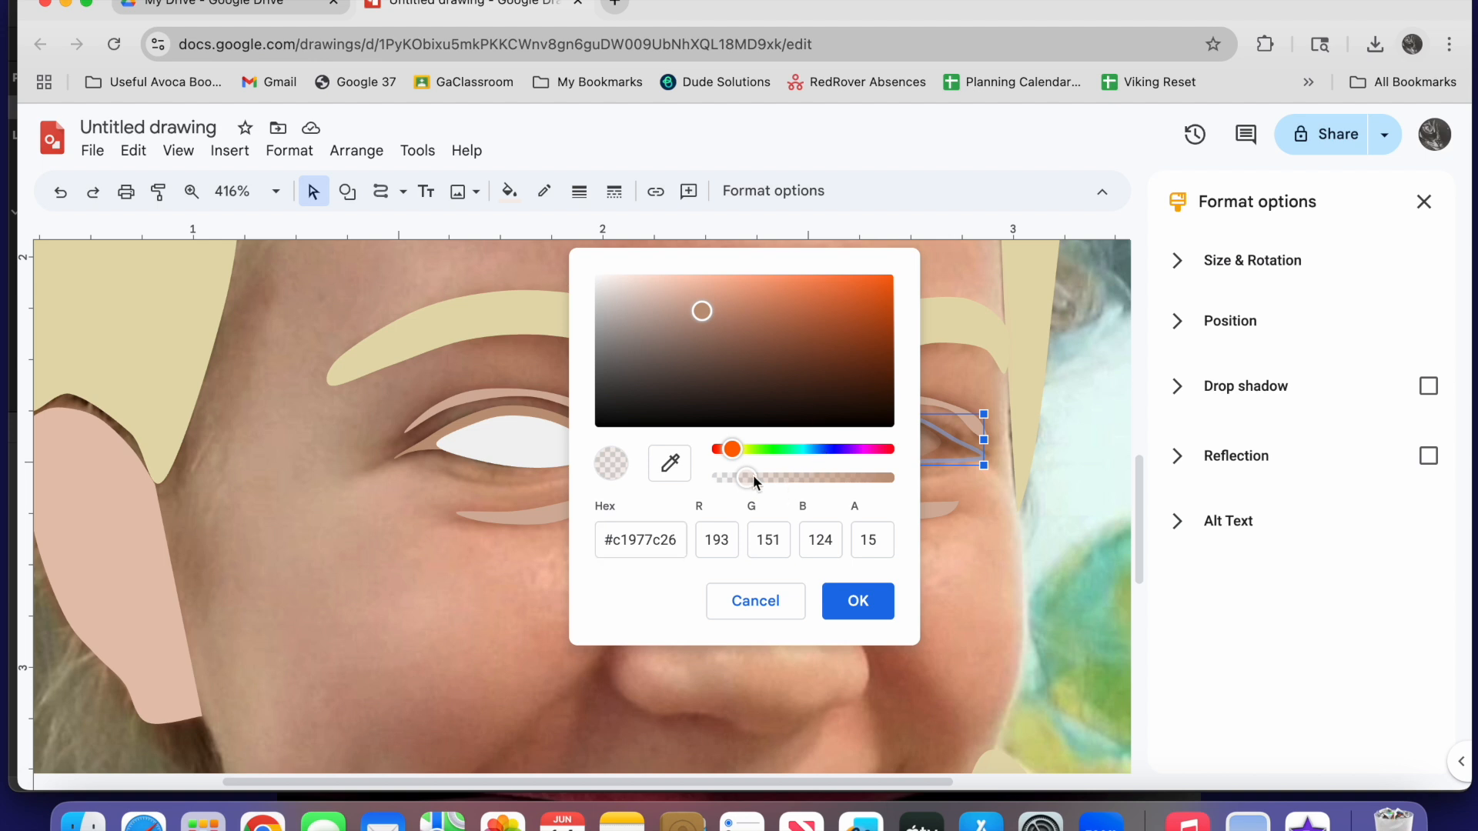
left_click_drag(747, 478, 889, 483)
left_click(860, 598)
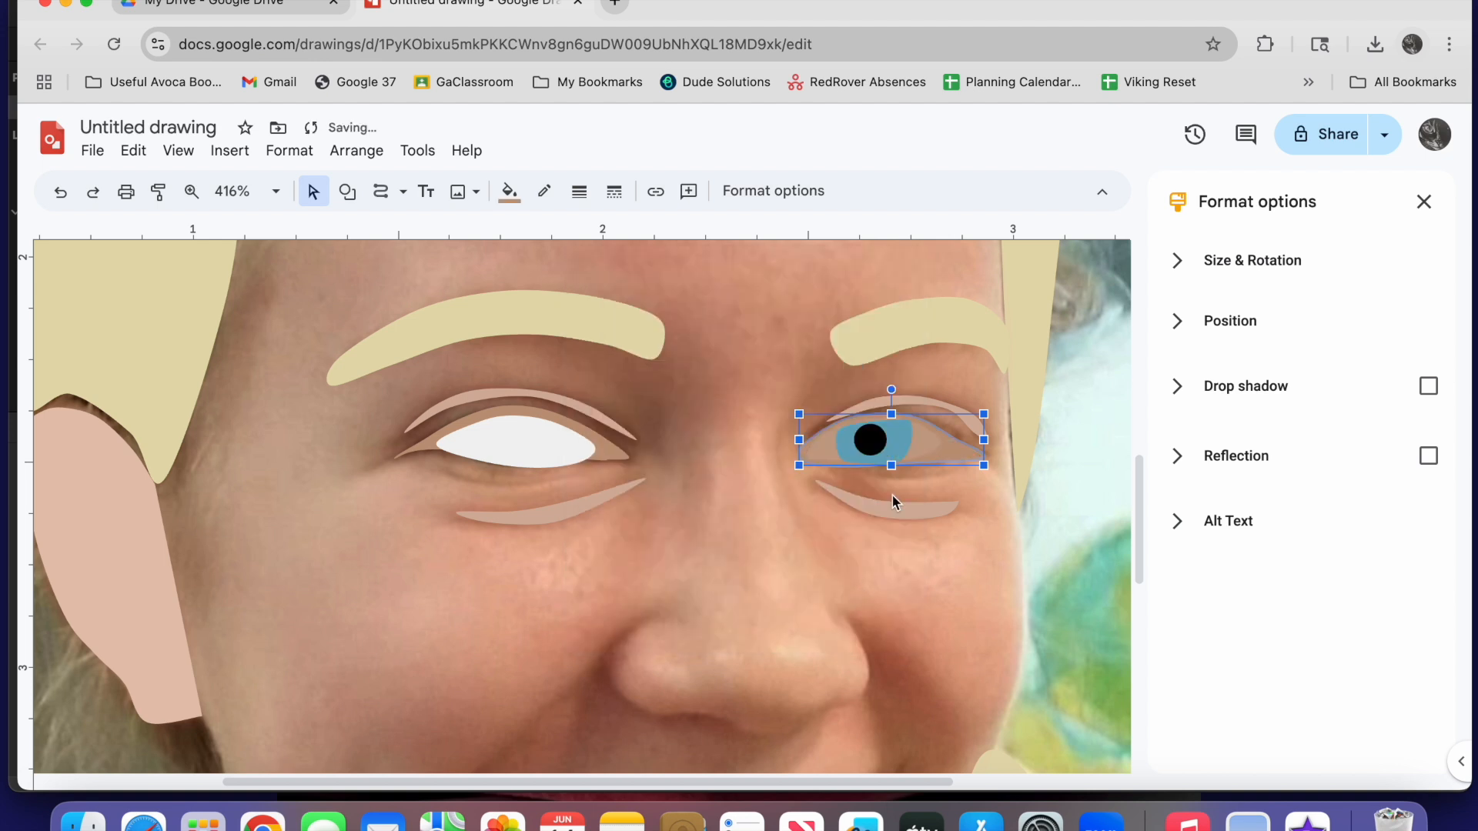
Restore the white of the right eye to full opacity with the custom fill #f3f3f3ff
left_click(922, 452)
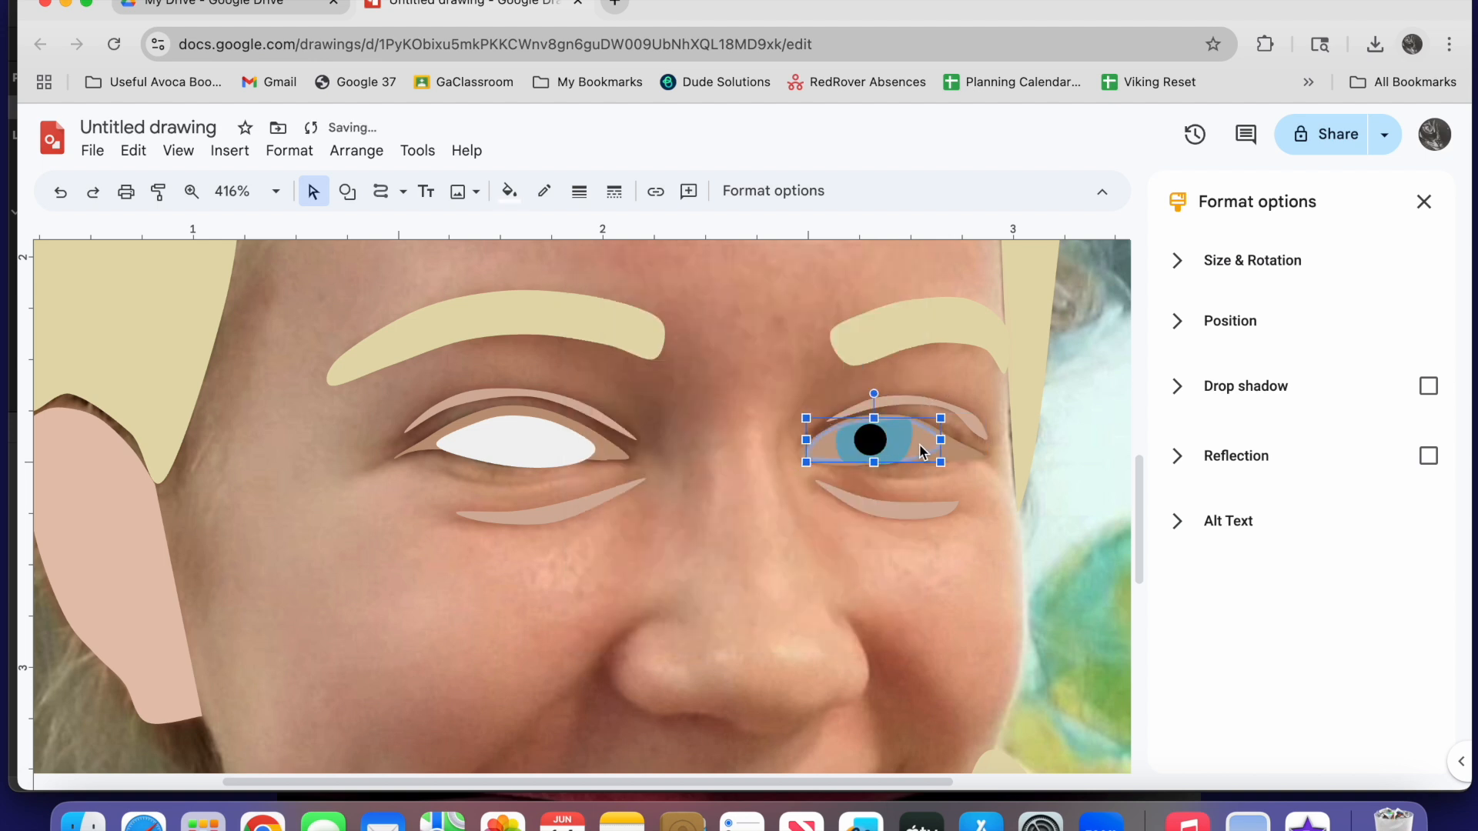
left_click(509, 191)
left_click(538, 266)
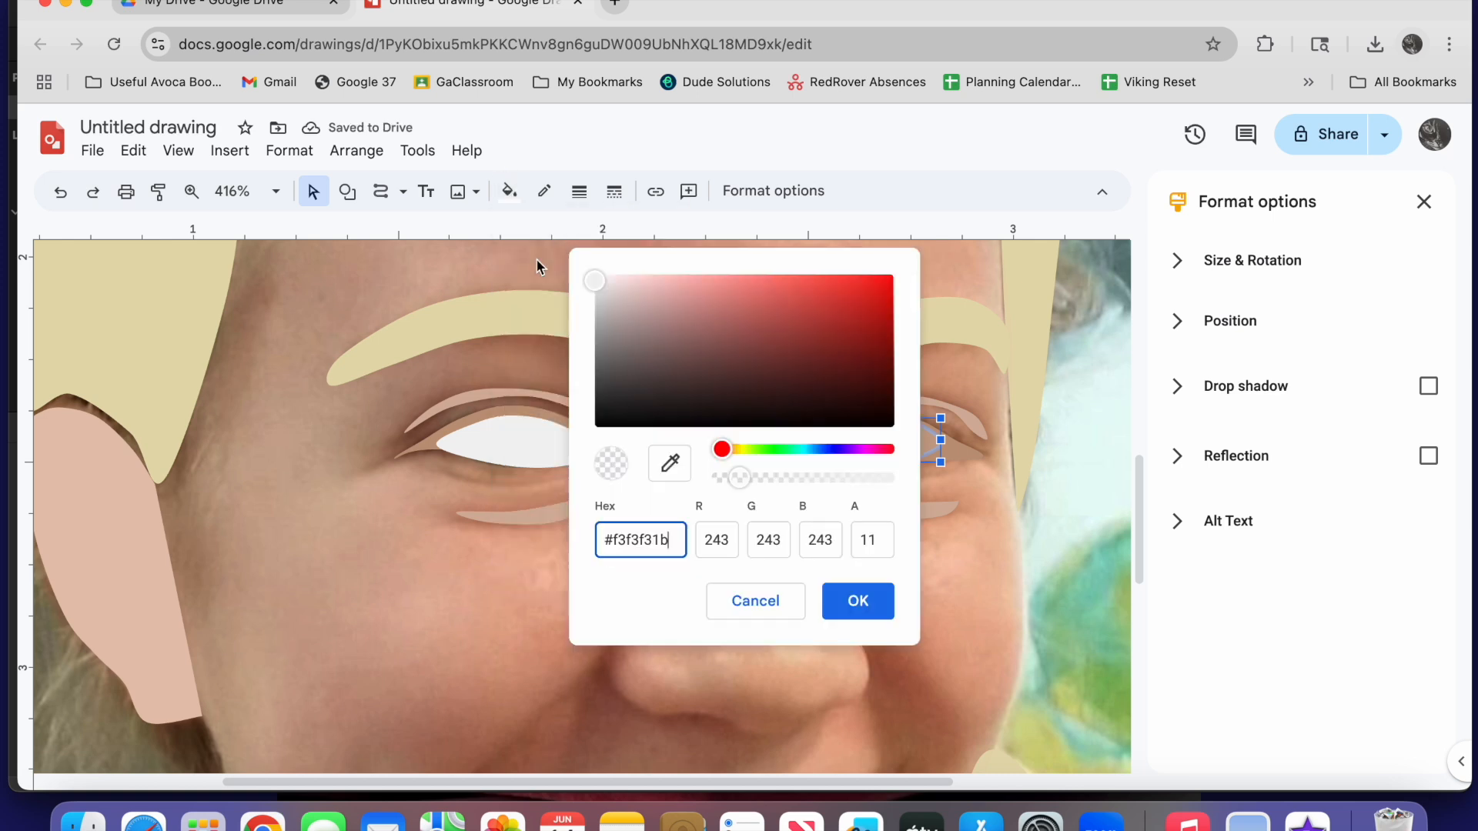
left_click_drag(741, 478, 893, 480)
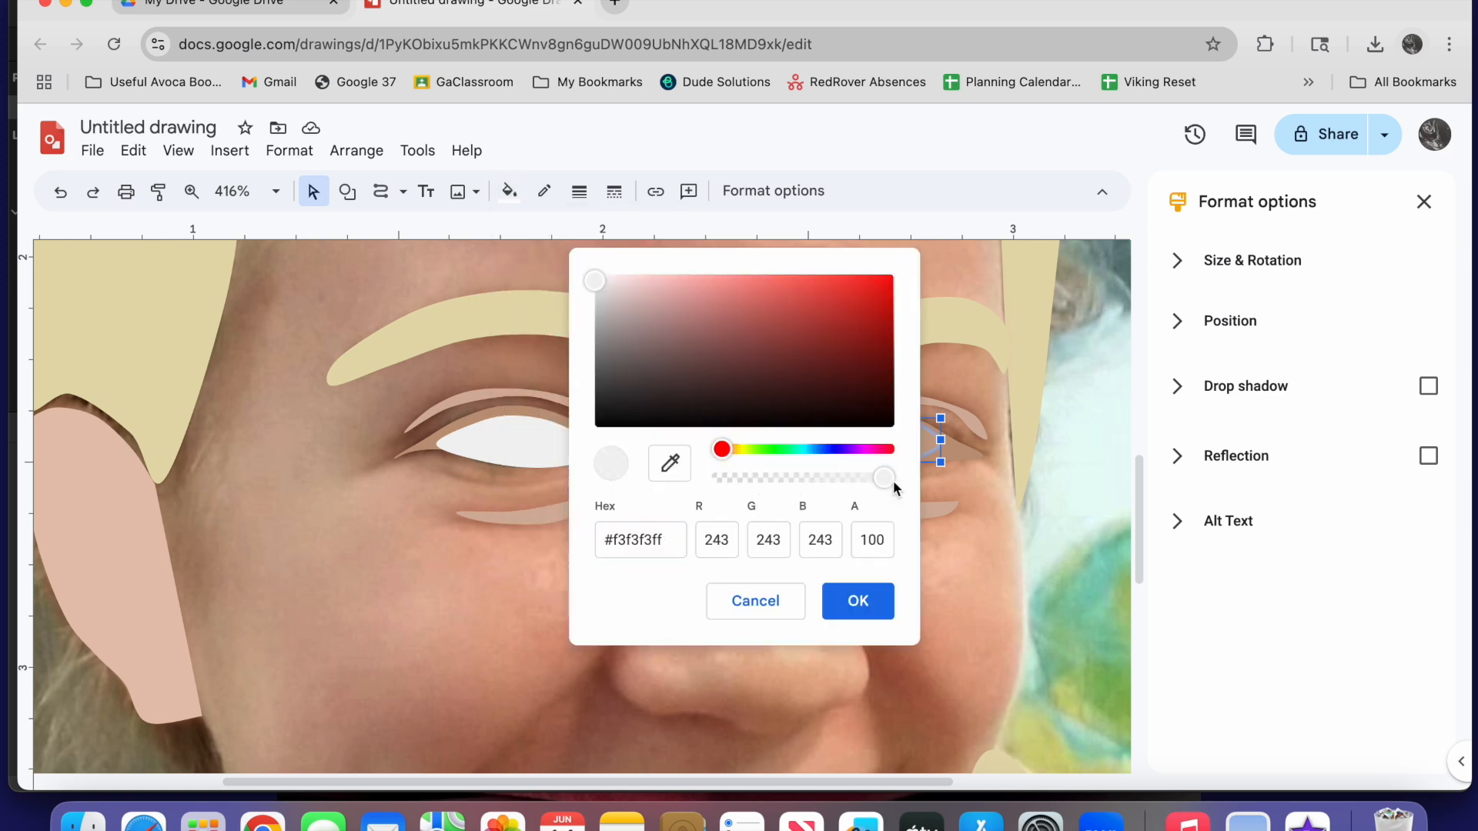
left_click(877, 605)
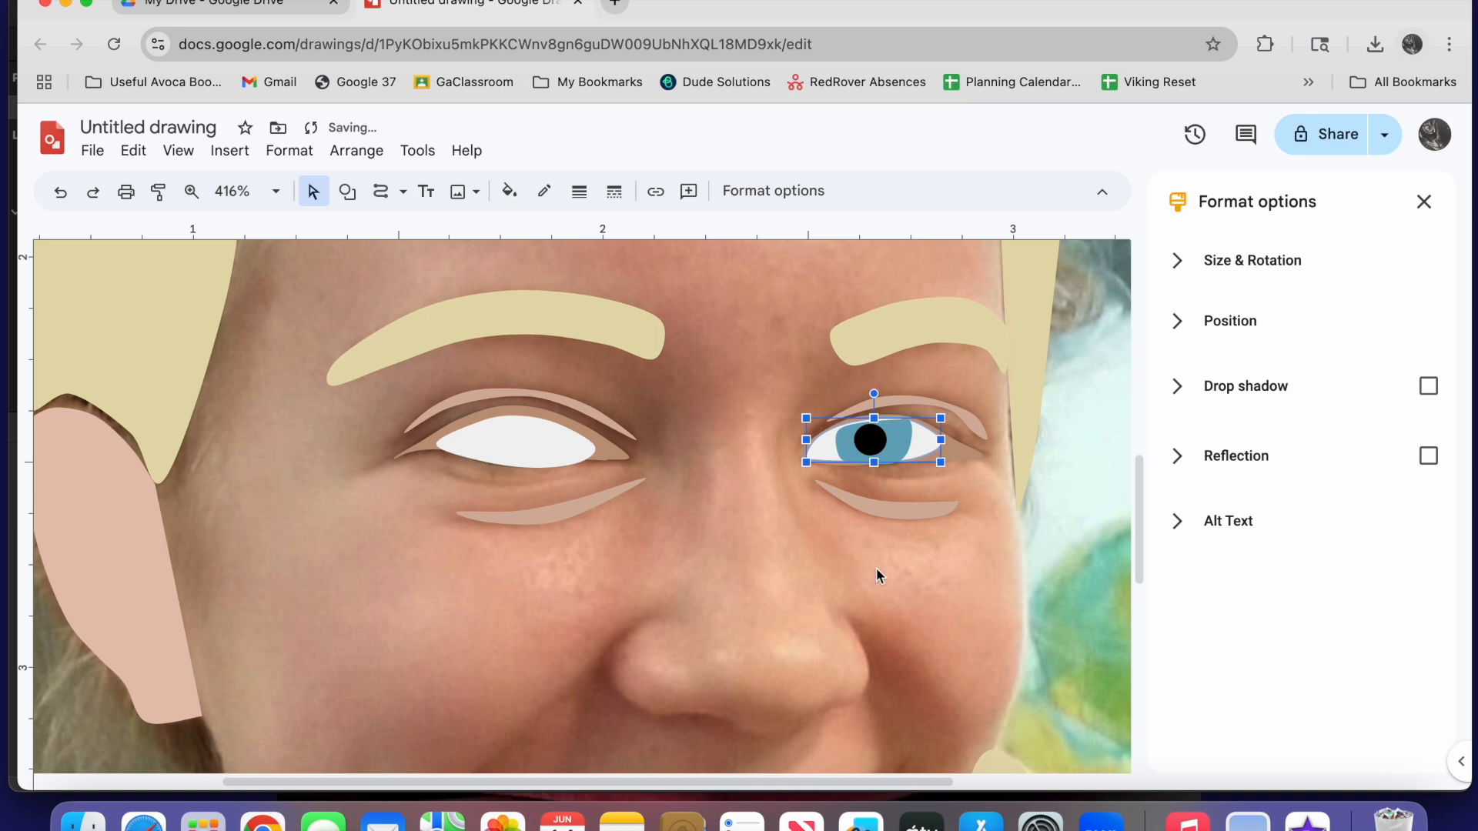
Adjust the curve points of the right eye's blue iris to fit it between the eyelid edges
left_click(902, 432)
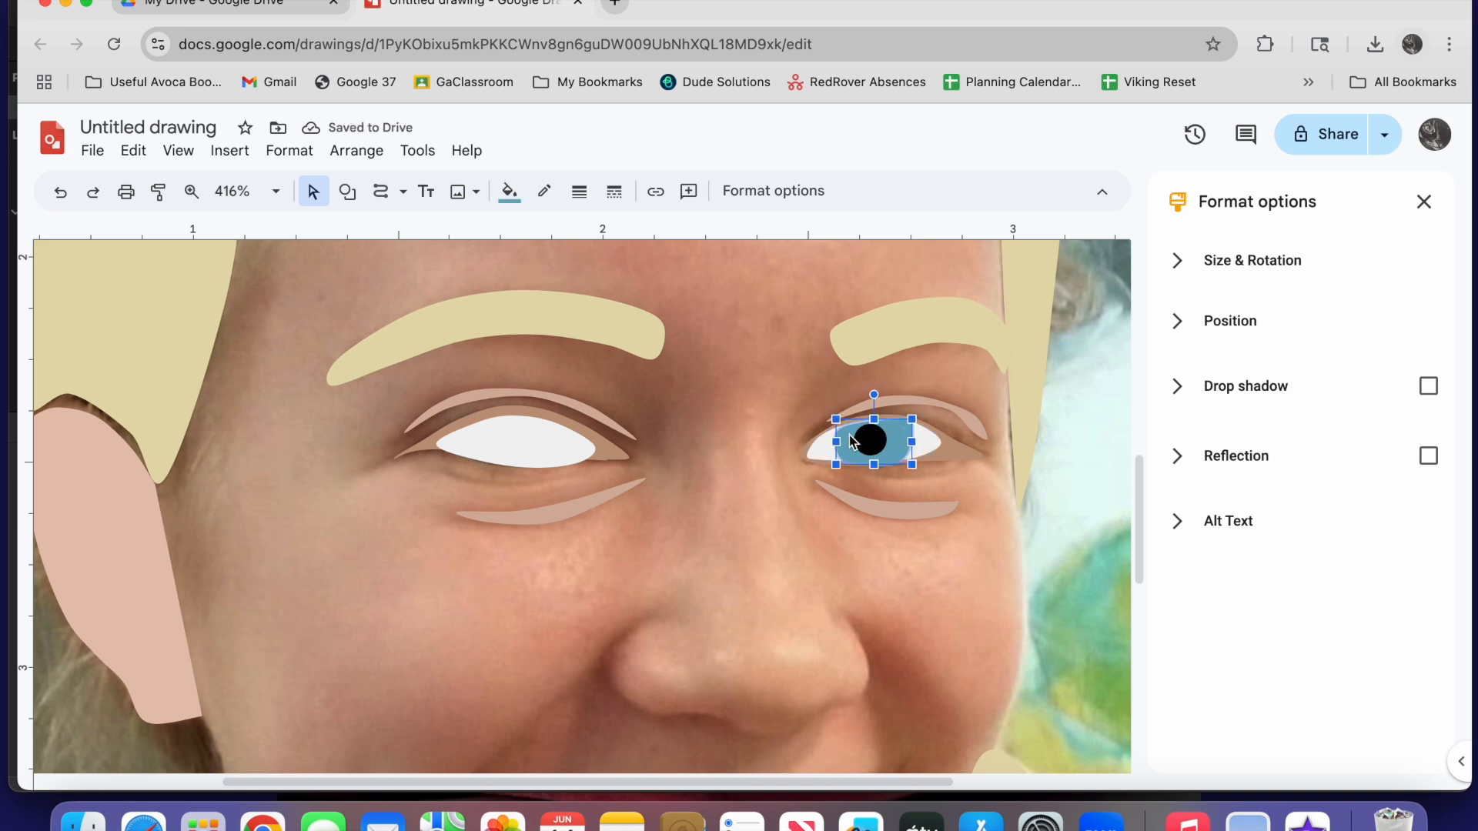
double_click(895, 432)
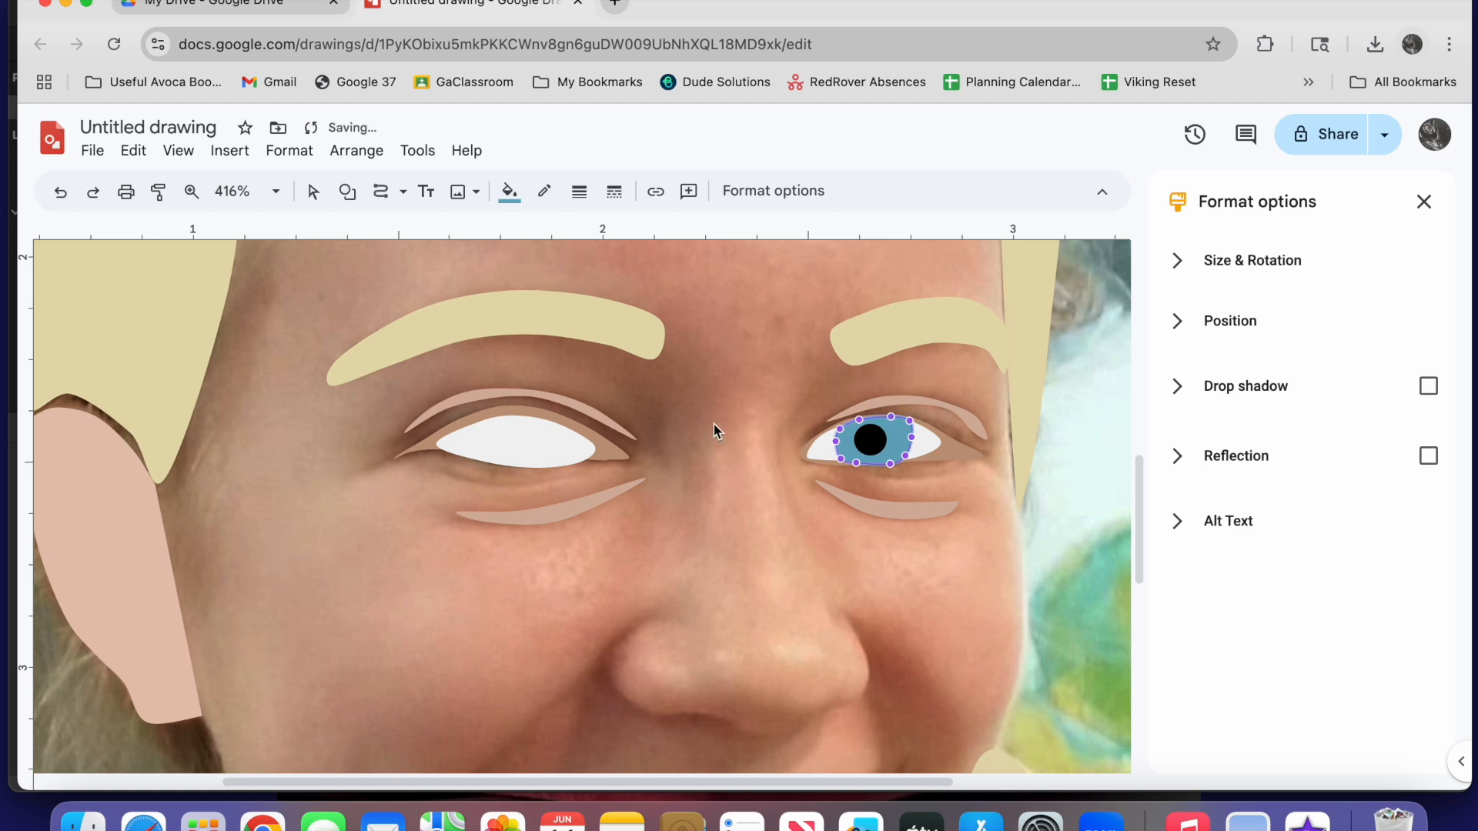
Lower the opacity of the left eye's white custom fill to about 20
left_click(542, 446)
left_click(542, 445)
left_click(509, 191)
left_click(531, 524)
left_click_drag(883, 478, 746, 478)
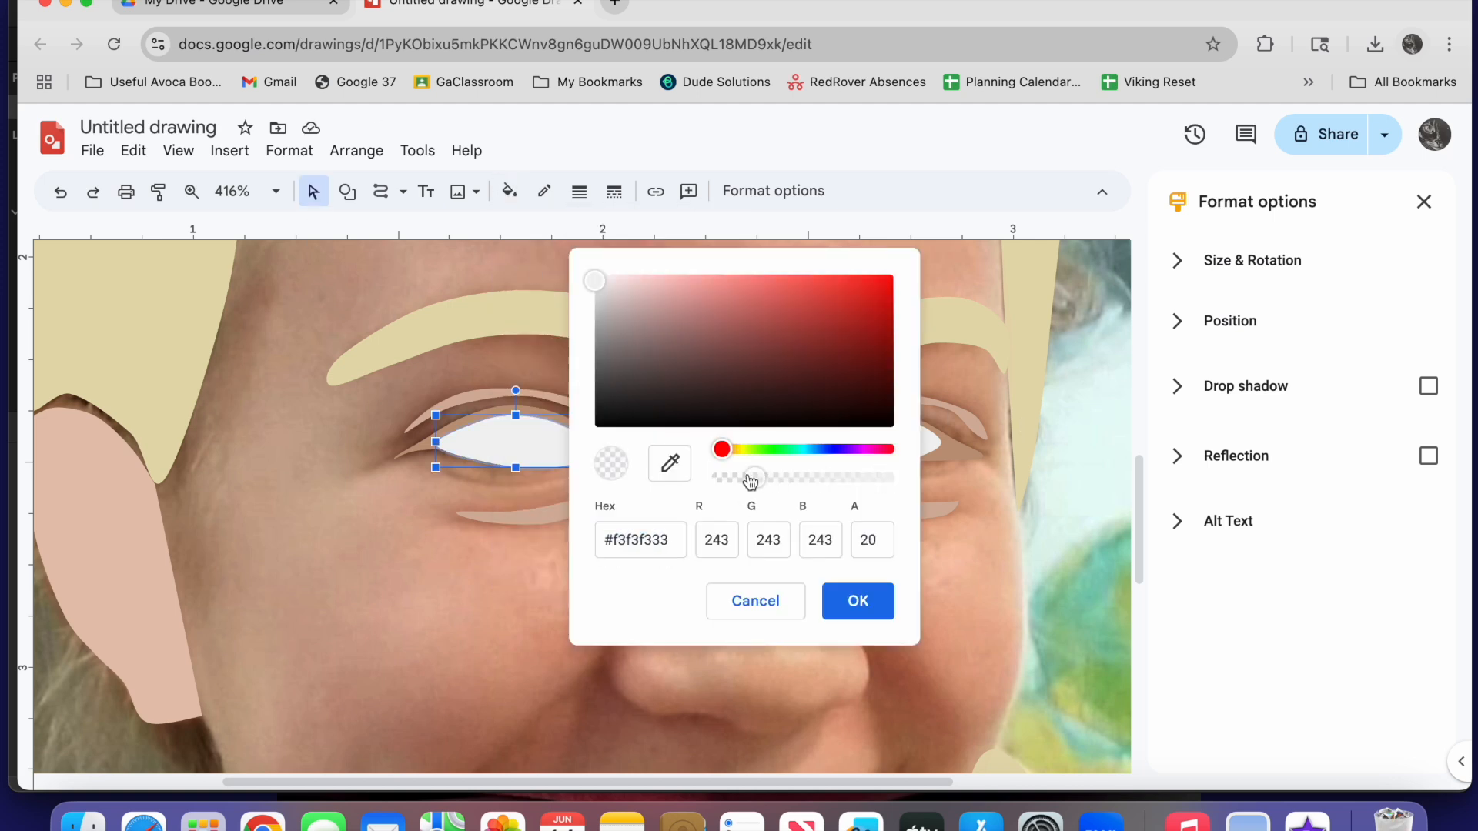
left_click(858, 601)
Lower the opacity of the brown eyelid shape's custom fill around the left eye to about 11
left_click(621, 462)
left_click(509, 192)
left_click(516, 315)
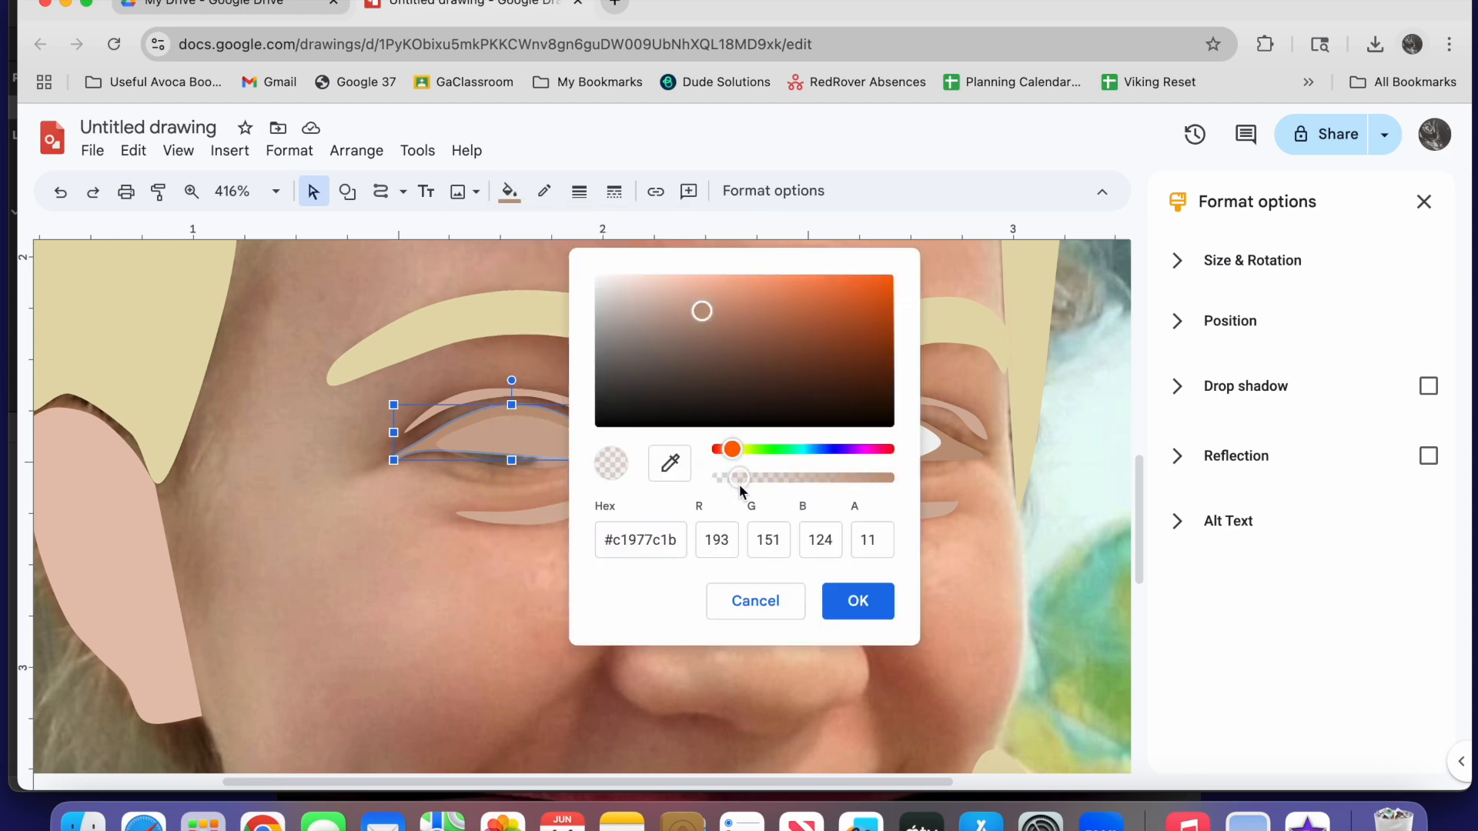
left_click(851, 600)
left_click(436, 306)
Draw a small circle over the left eye's pupil, fill it black and make its border transparent
left_click(348, 195)
mouse_move(385, 234)
left_click(621, 274)
left_click_drag(485, 424, 518, 456)
left_click(510, 192)
left_click(510, 271)
left_click(548, 184)
left_click(632, 530)
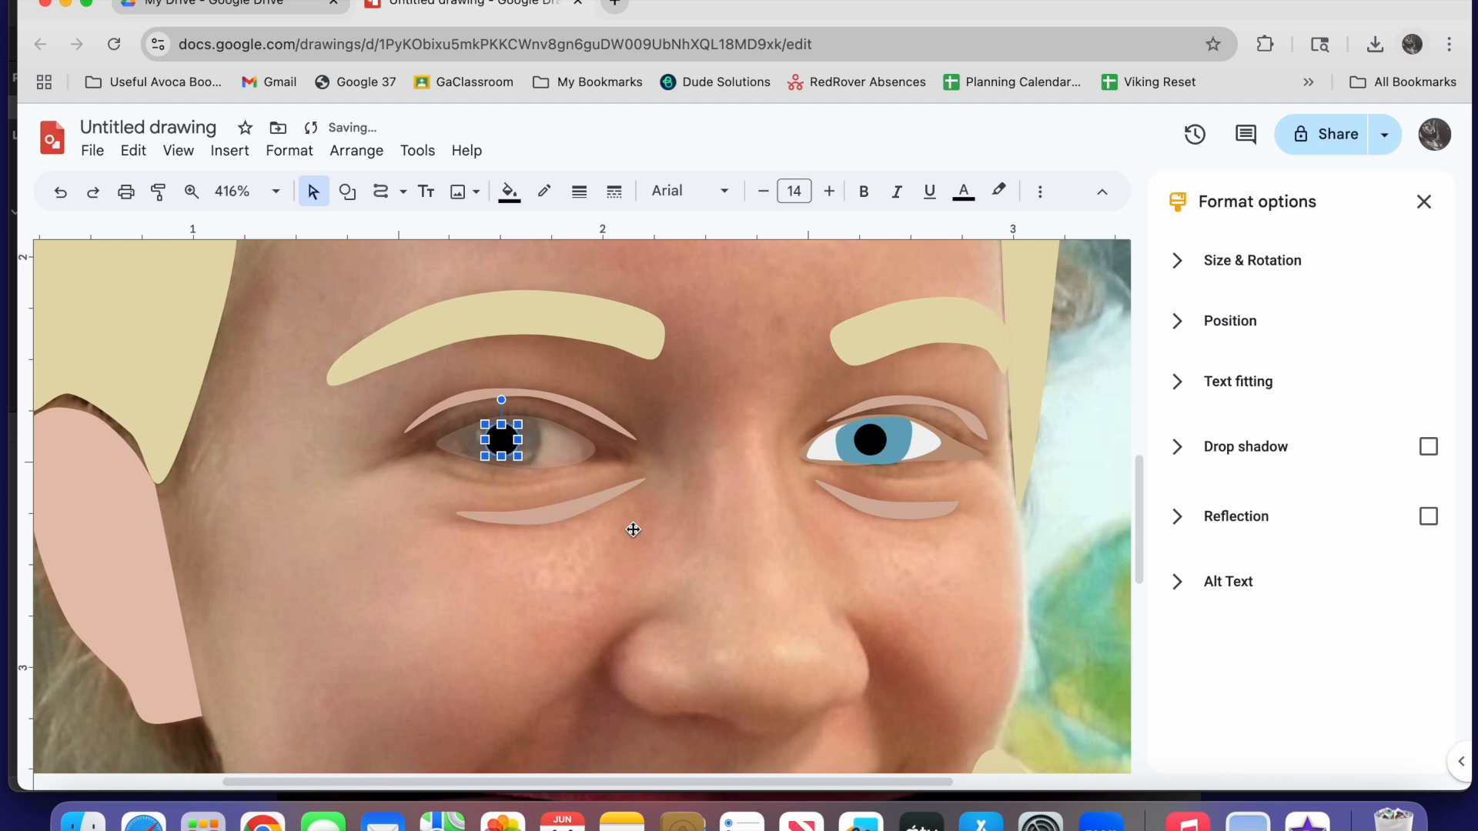
Trace the iris of the left eye around the black pupil with the Curve tool
left_click(381, 191)
left_click(464, 427)
left_click(463, 451)
left_click(473, 461)
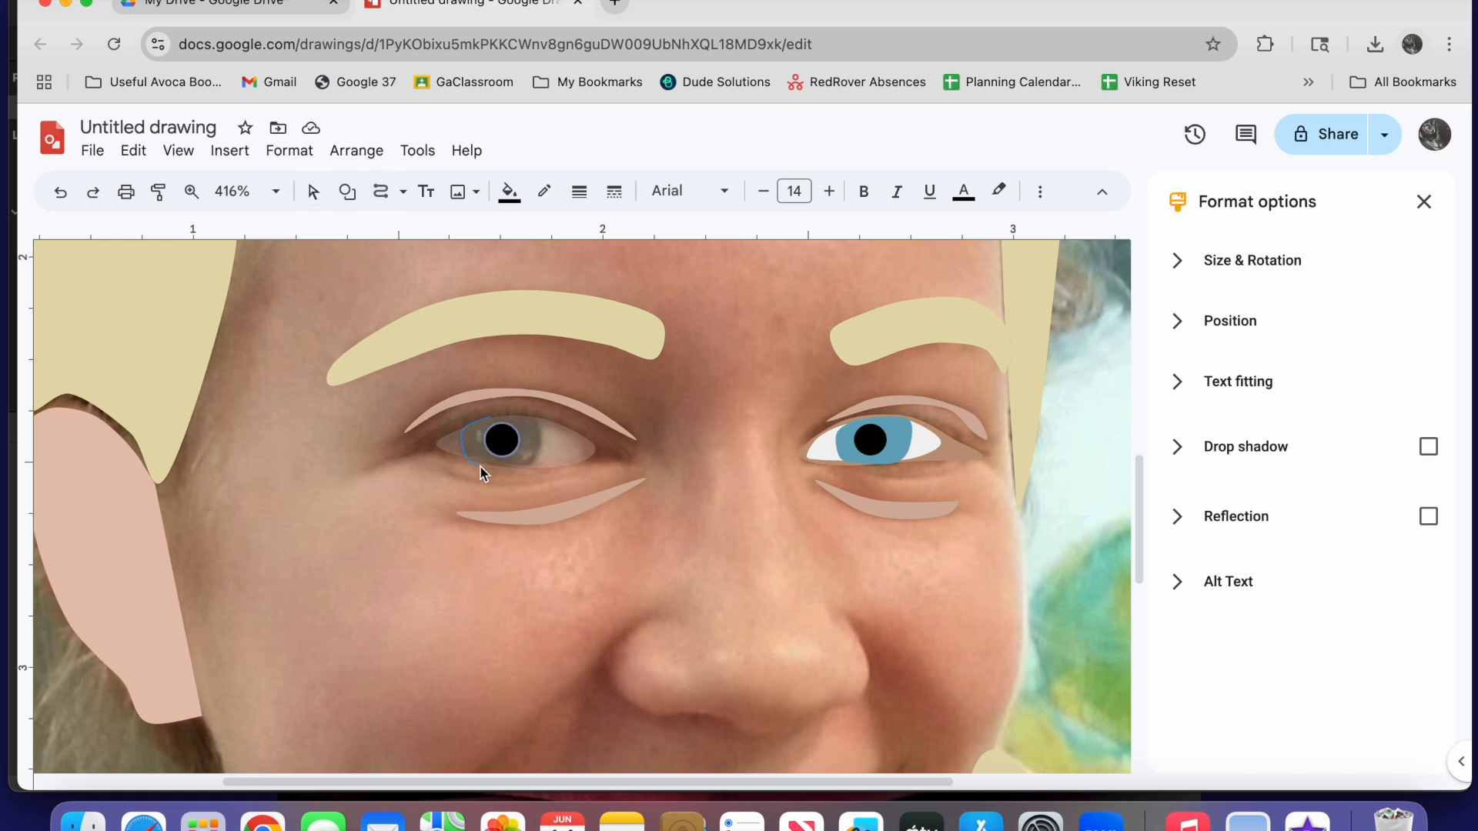
left_click(532, 464)
left_click(541, 436)
left_click(538, 419)
left_click(513, 414)
left_click(491, 417)
Make the left iris border transparent and fill the shape with the custom blue used on the right iris
left_click(543, 190)
left_click(632, 530)
left_click(509, 188)
left_click(697, 295)
Bring the black pupil of the left eye to the front, above the blue iris
mouse_move(523, 438)
left_mouse_down()
mouse_move(605, 437)
mouse_move(499, 454)
left_mouse_up()
left_click(502, 439)
right_click(501, 441)
mouse_move(597, 550)
left_click(867, 552)
Restore the brown eyelid shape around the left eye to full opacity
left_click(616, 460)
left_click(509, 191)
left_click(512, 314)
left_click(851, 600)
Restore the white of the left eye to full opacity with the custom fill #f3f3f3ff
left_click(509, 191)
left_click(513, 315)
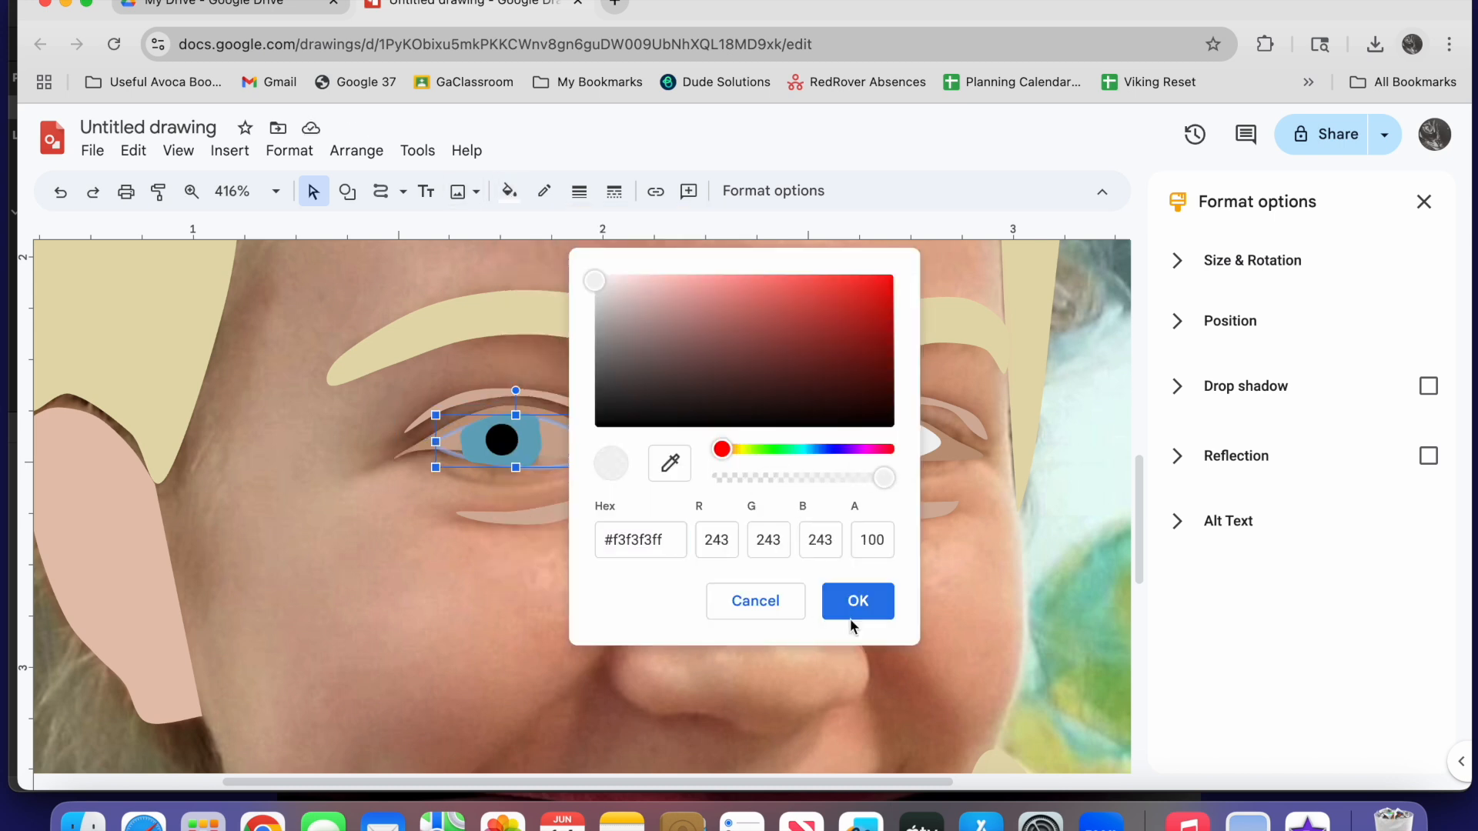
left_click(852, 600)
left_click(752, 267)
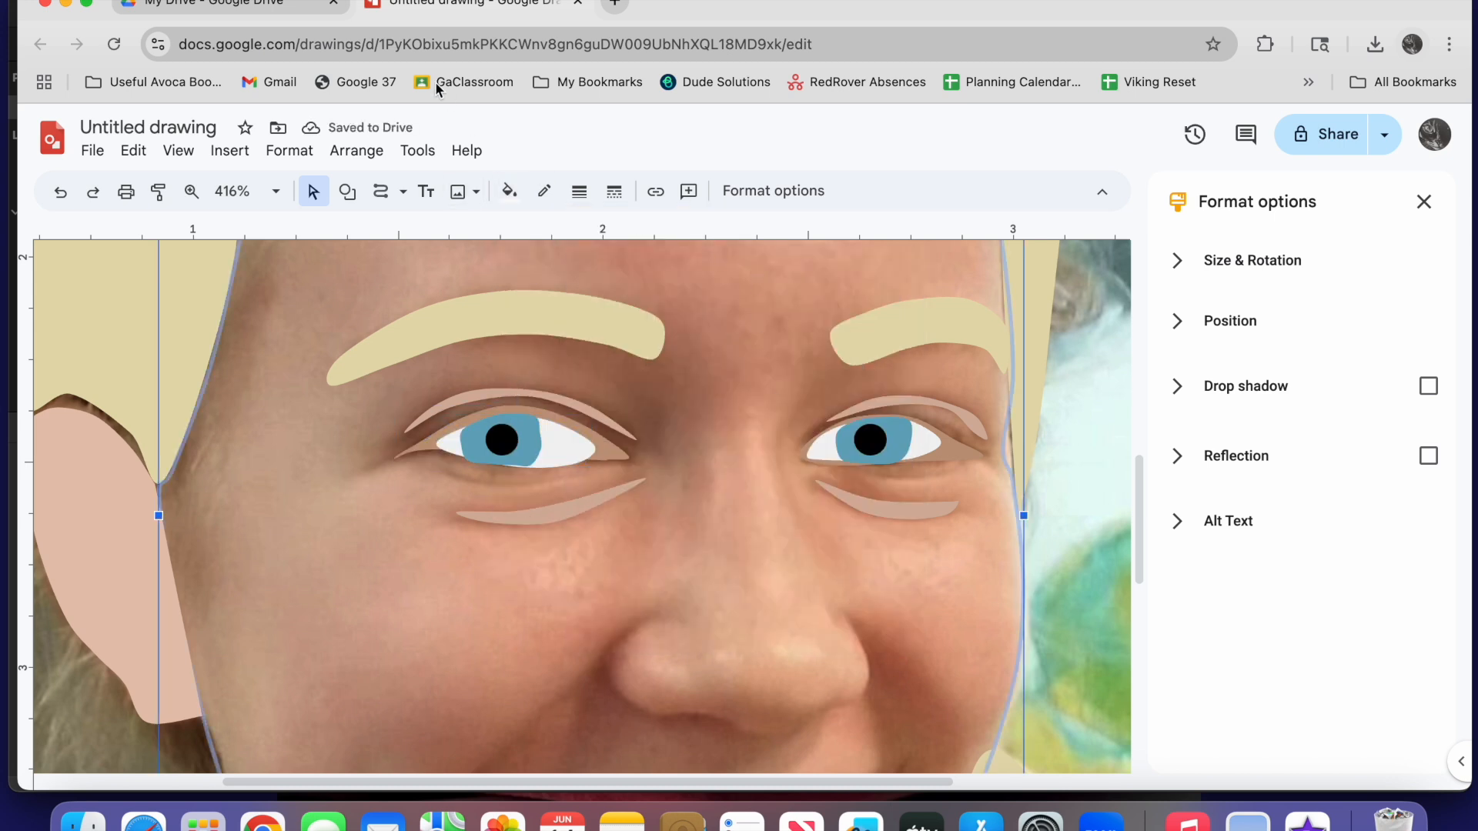
Set the zoom to 100% and restore the face shape's custom fill #e6c5b0 to full opacity
left_click(241, 191)
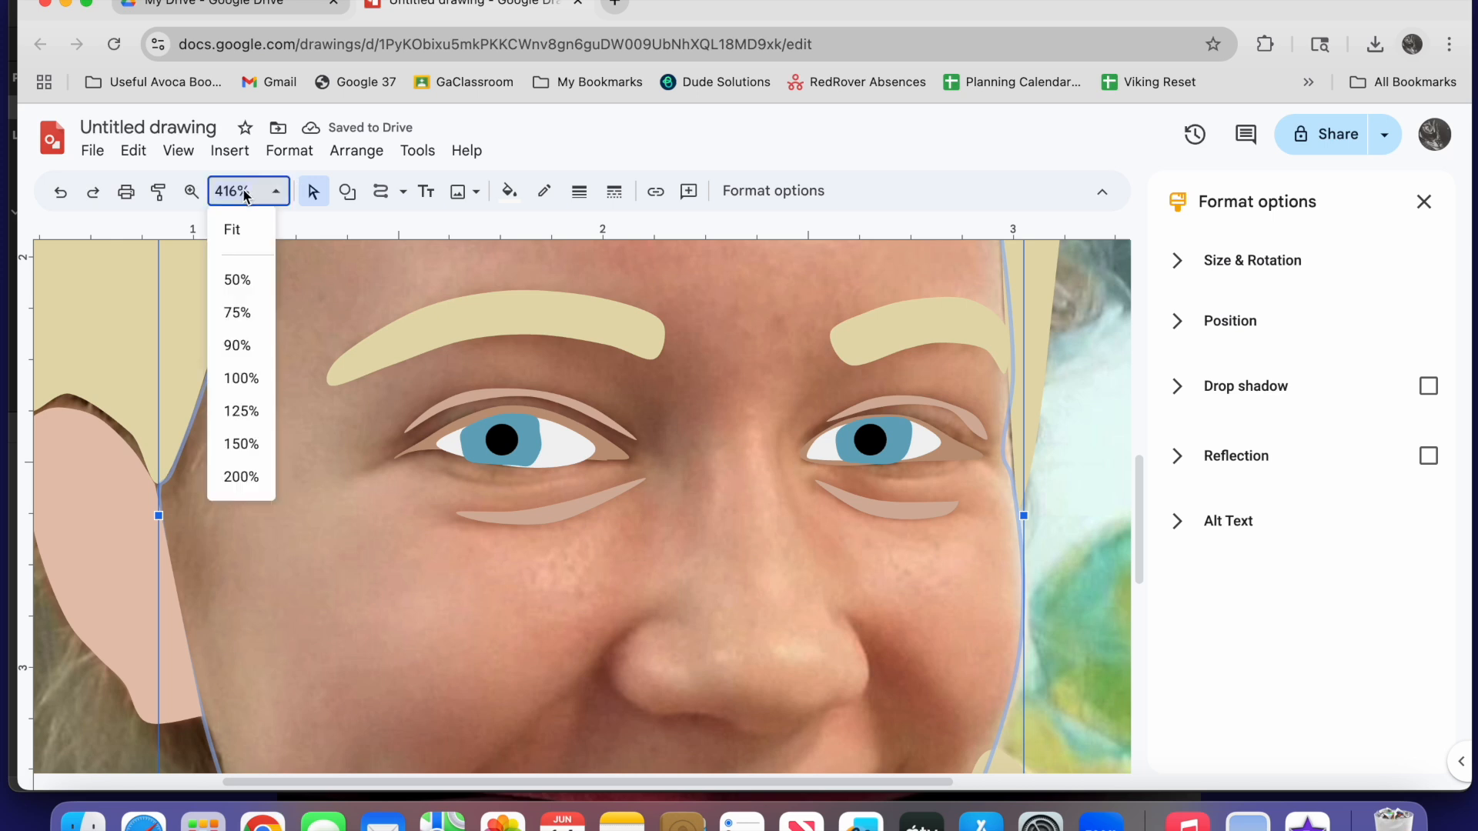
left_click(242, 379)
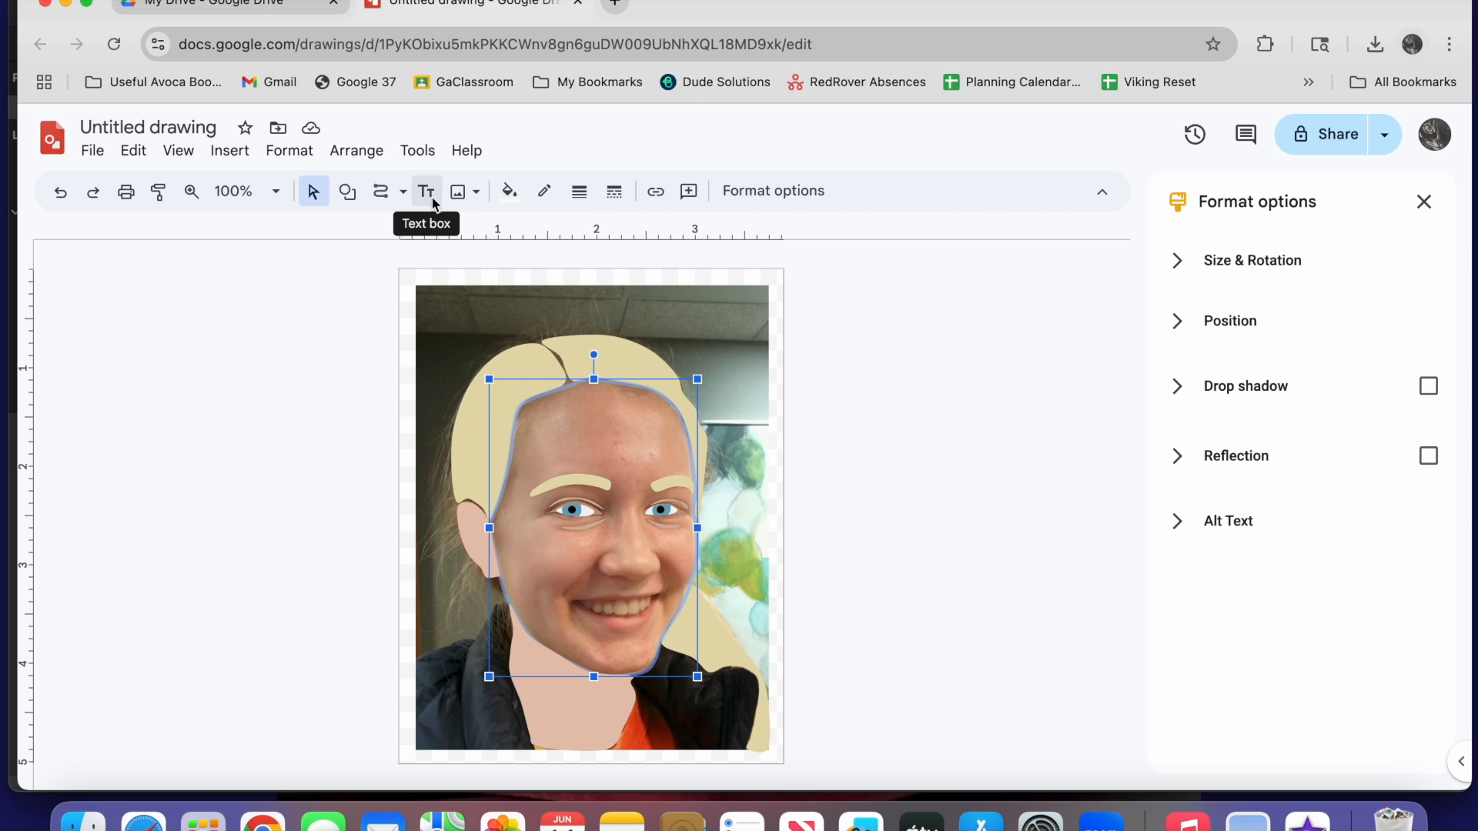
left_click(509, 190)
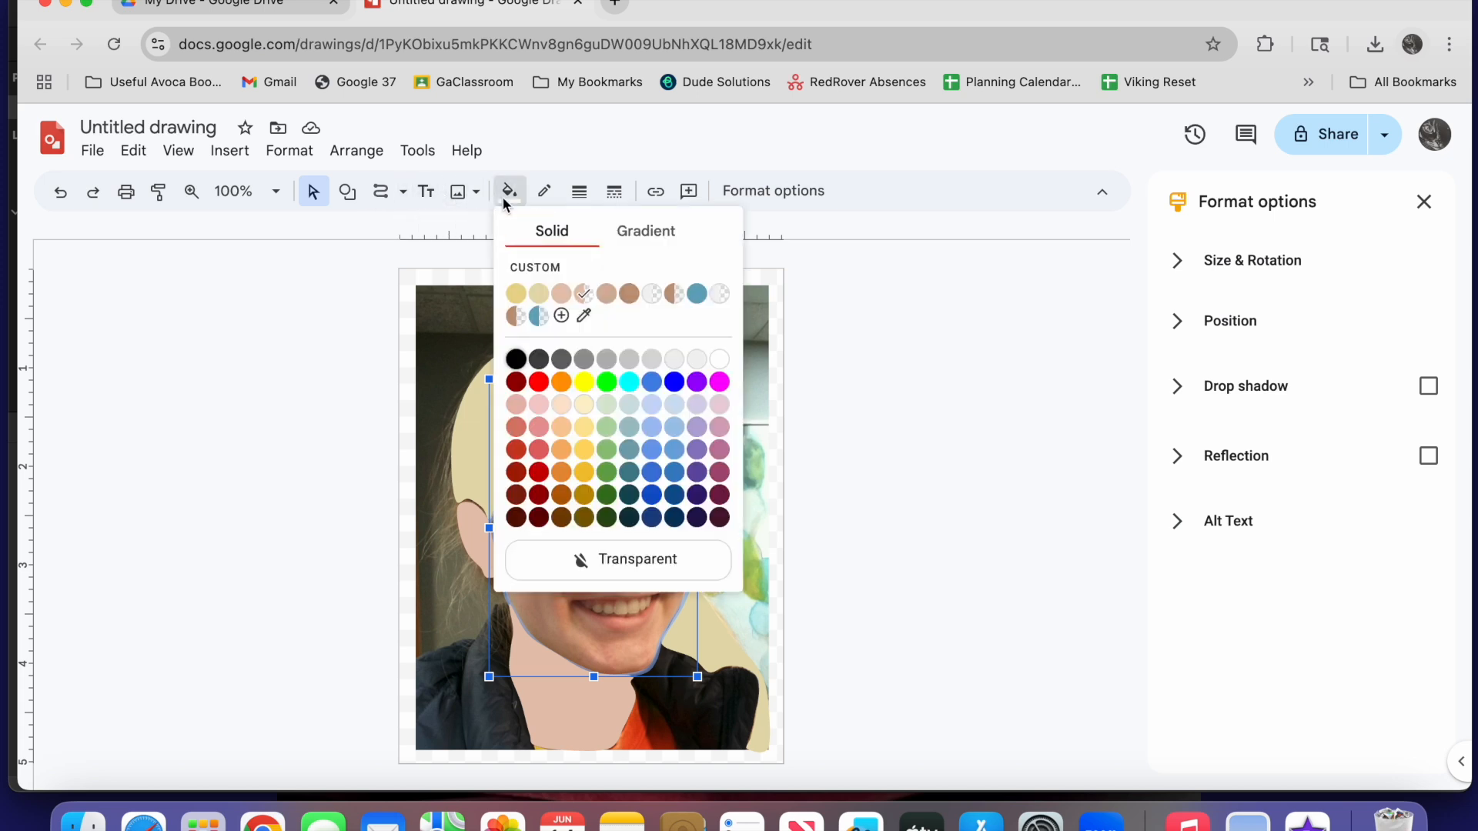
left_click(539, 269)
left_click_drag(736, 478, 894, 473)
left_click(869, 601)
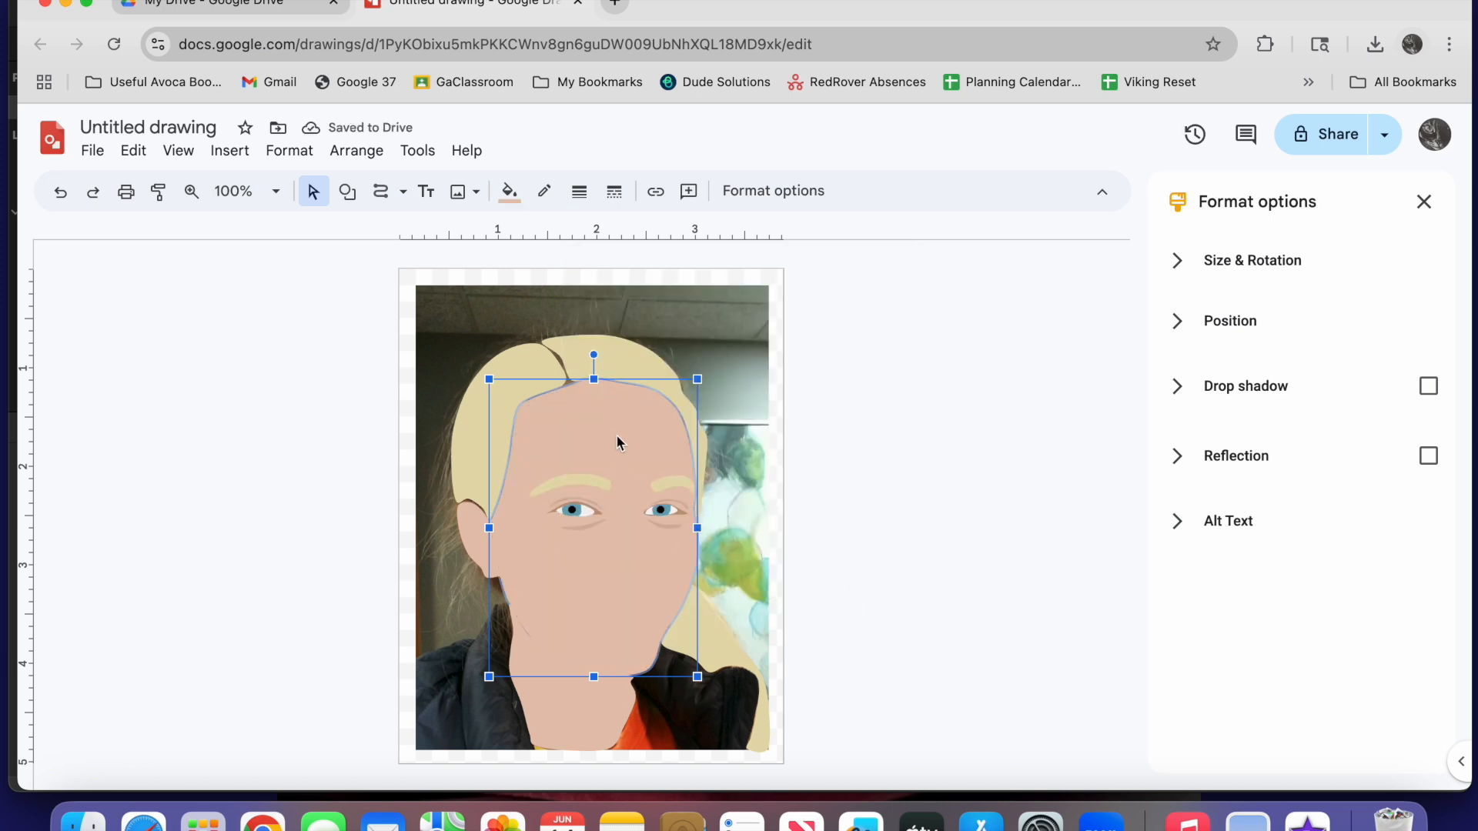
Lower the opacity of the face shape's fill so that the photo shows through again
left_click(515, 195)
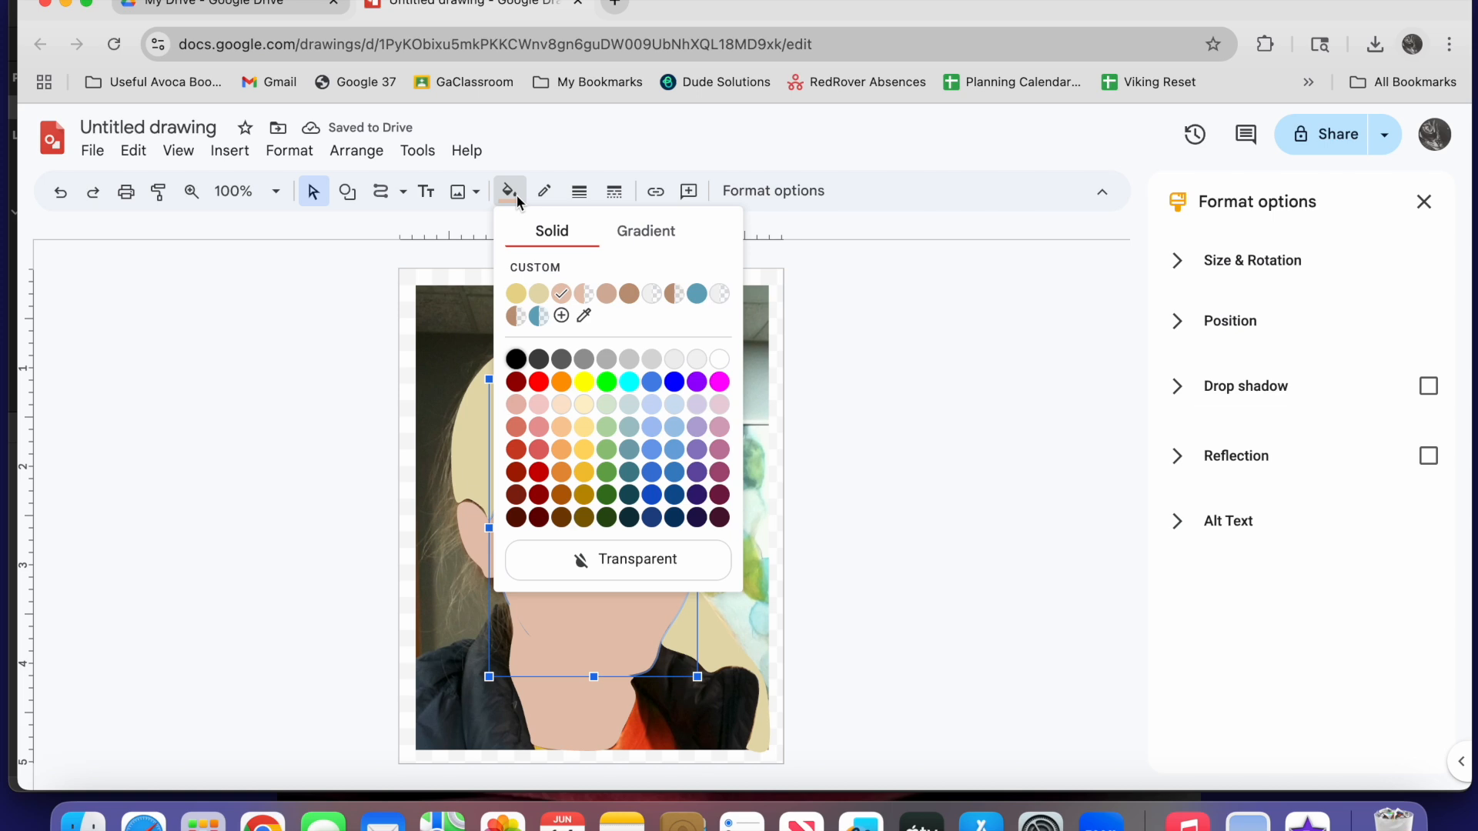
left_click(561, 315)
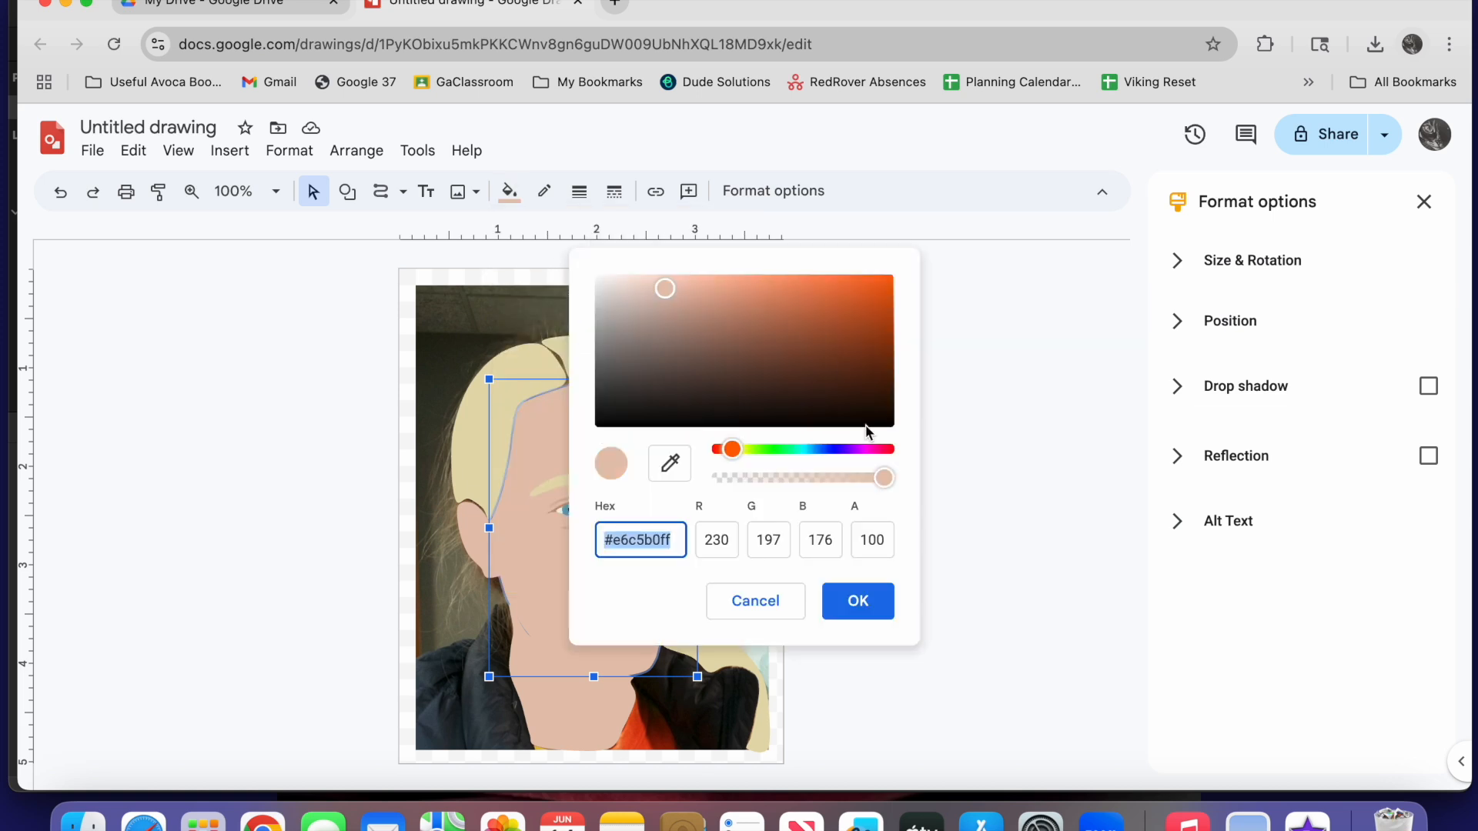
left_click_drag(887, 476, 765, 467)
left_click(858, 600)
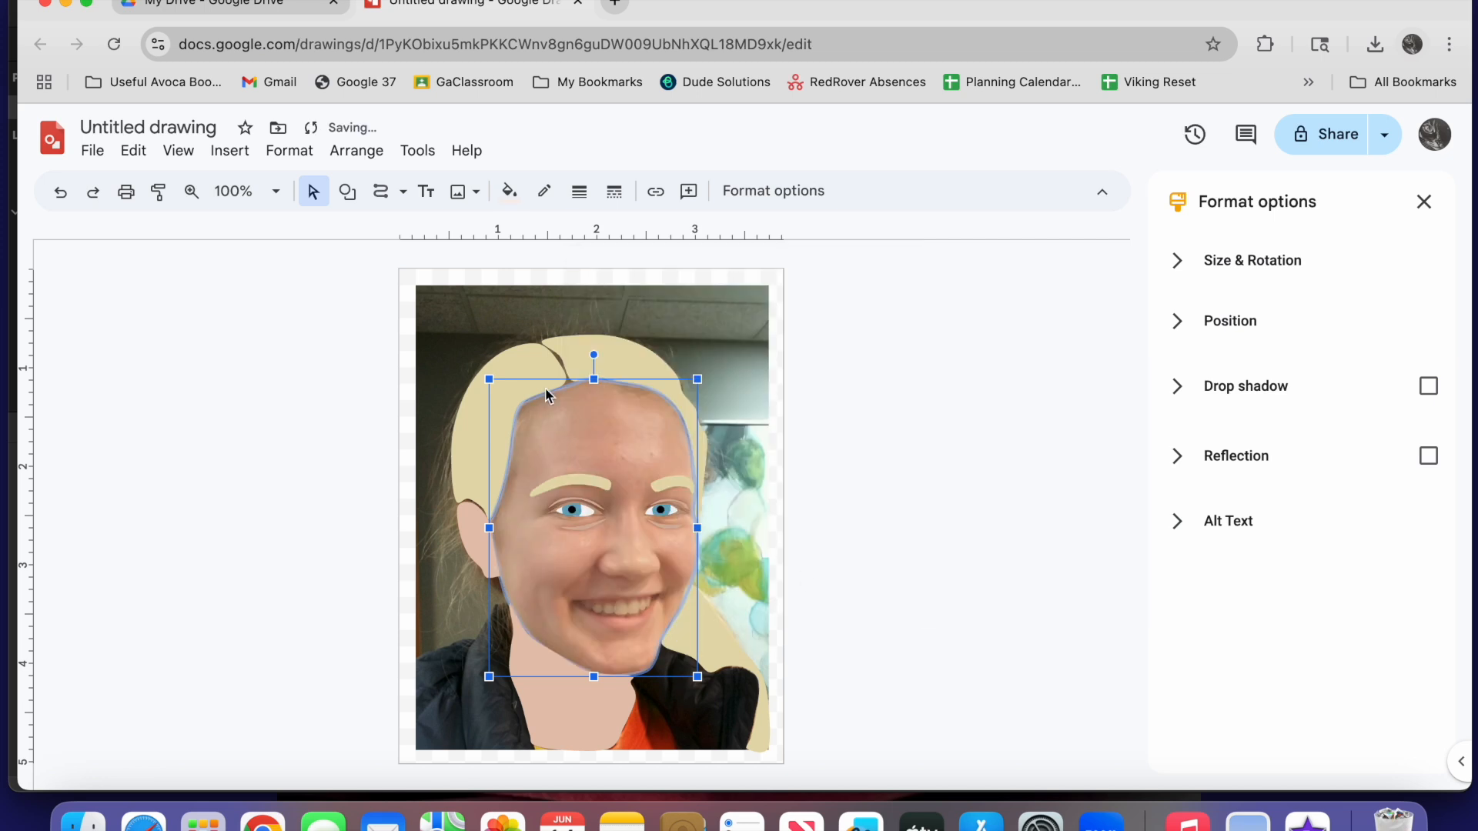
Trace the curved shadow around the left side of the nose and fill it with the custom tan-pink used below the eyes
left_click(231, 191)
left_click(192, 191)
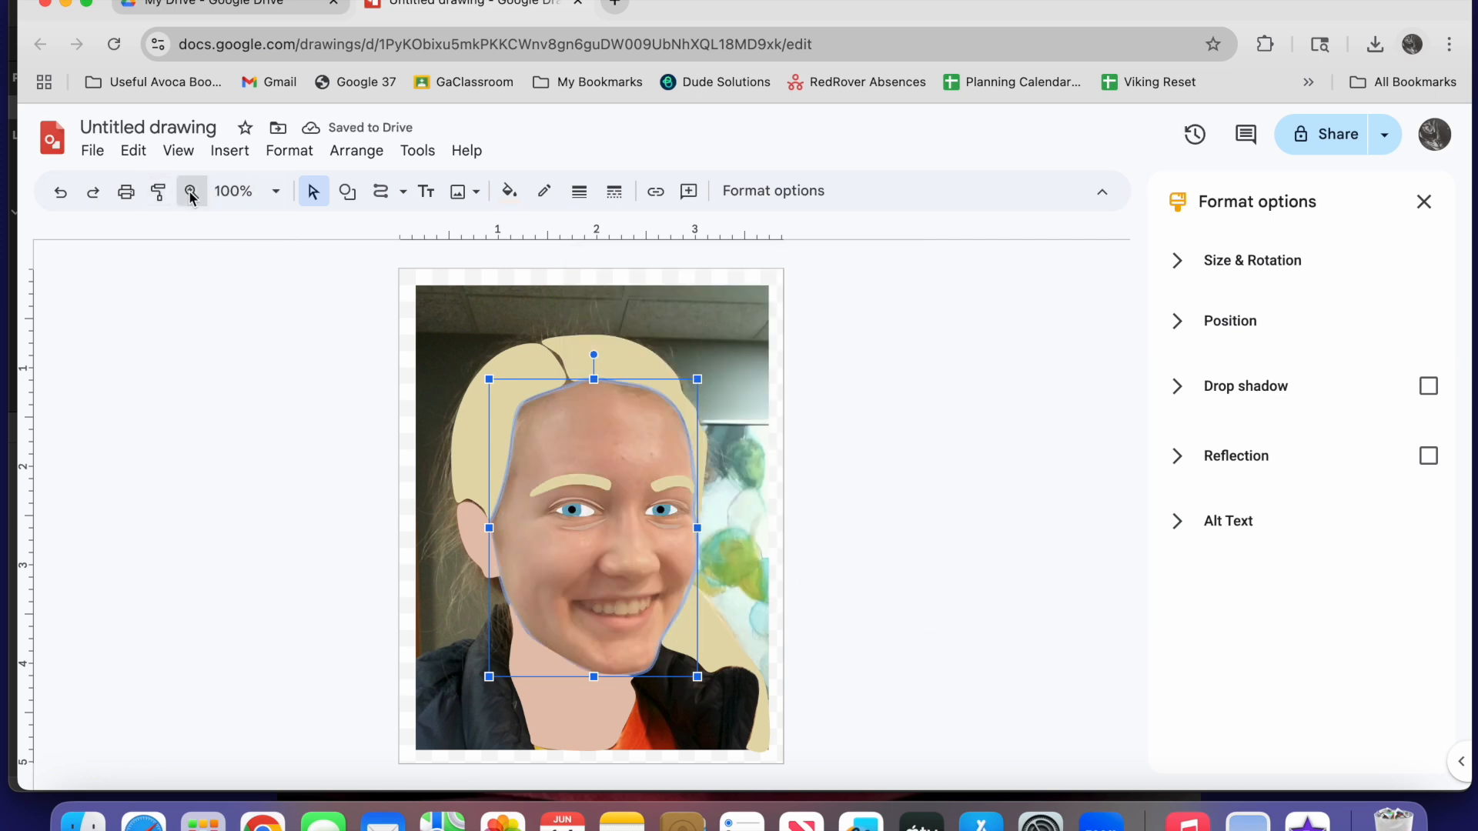
left_click(587, 452)
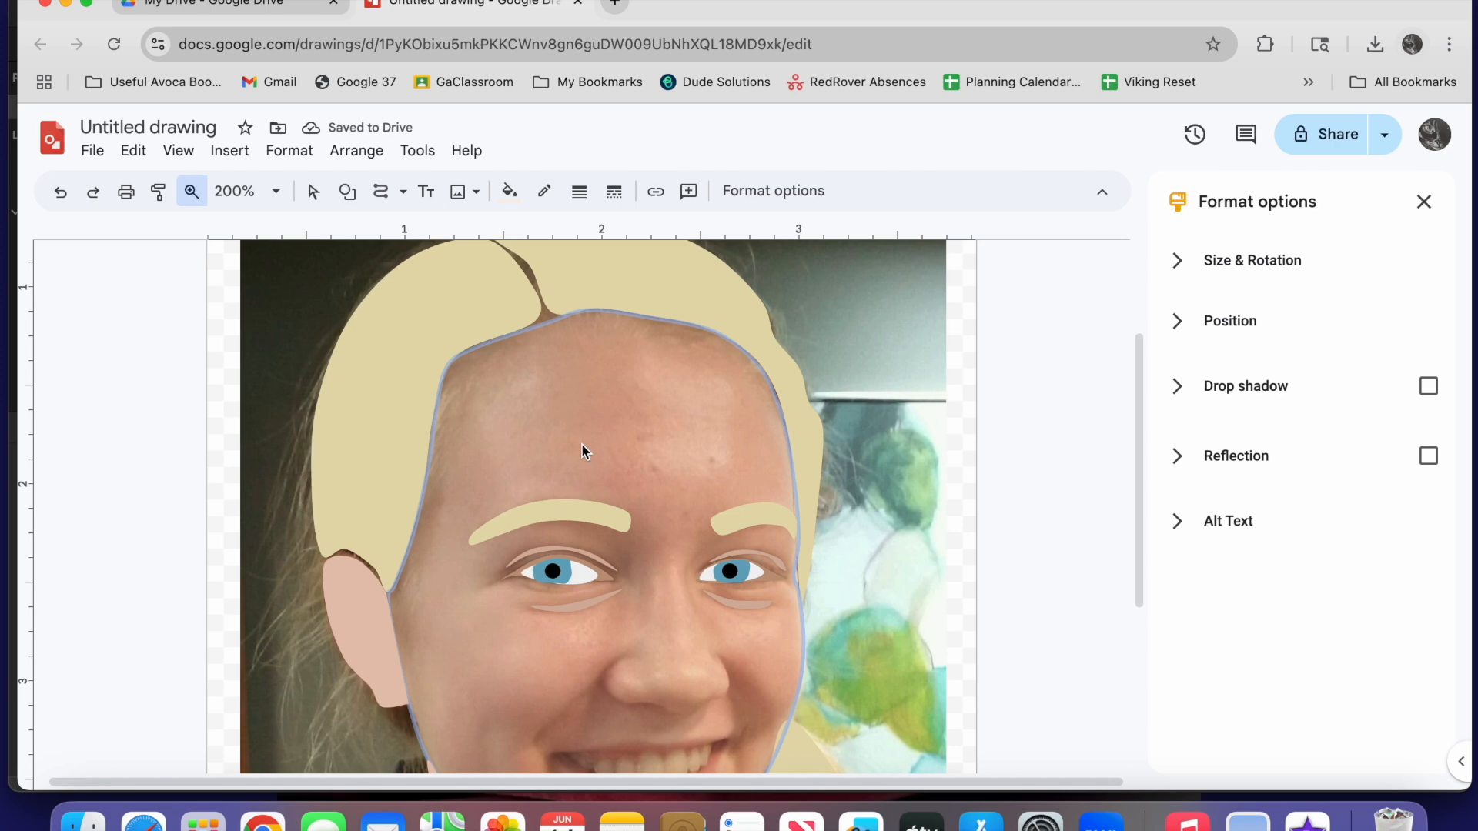
scroll(581, 444, "down", 5)
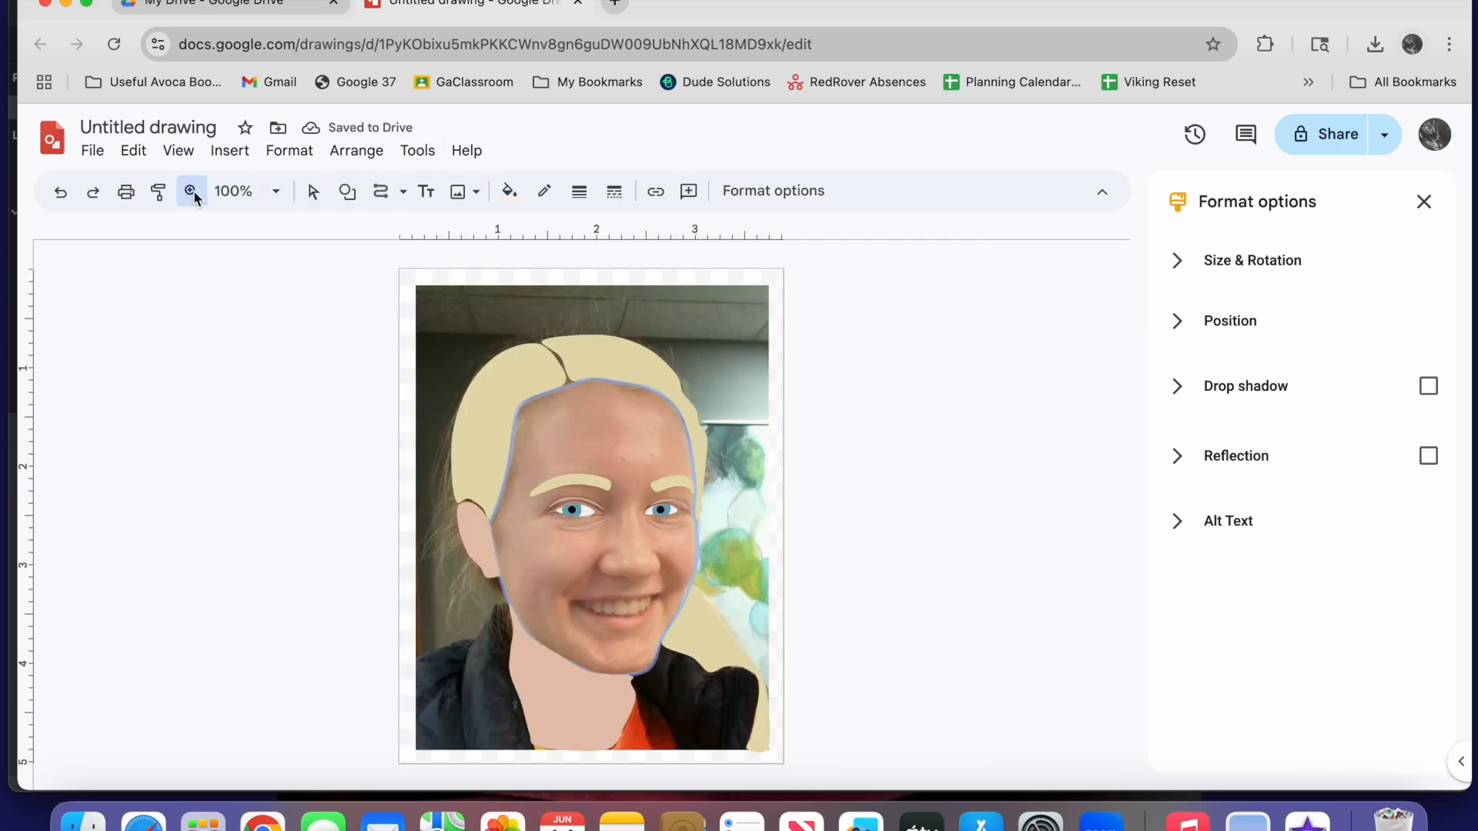
left_click(587, 452)
scroll(587, 452, "down", 5)
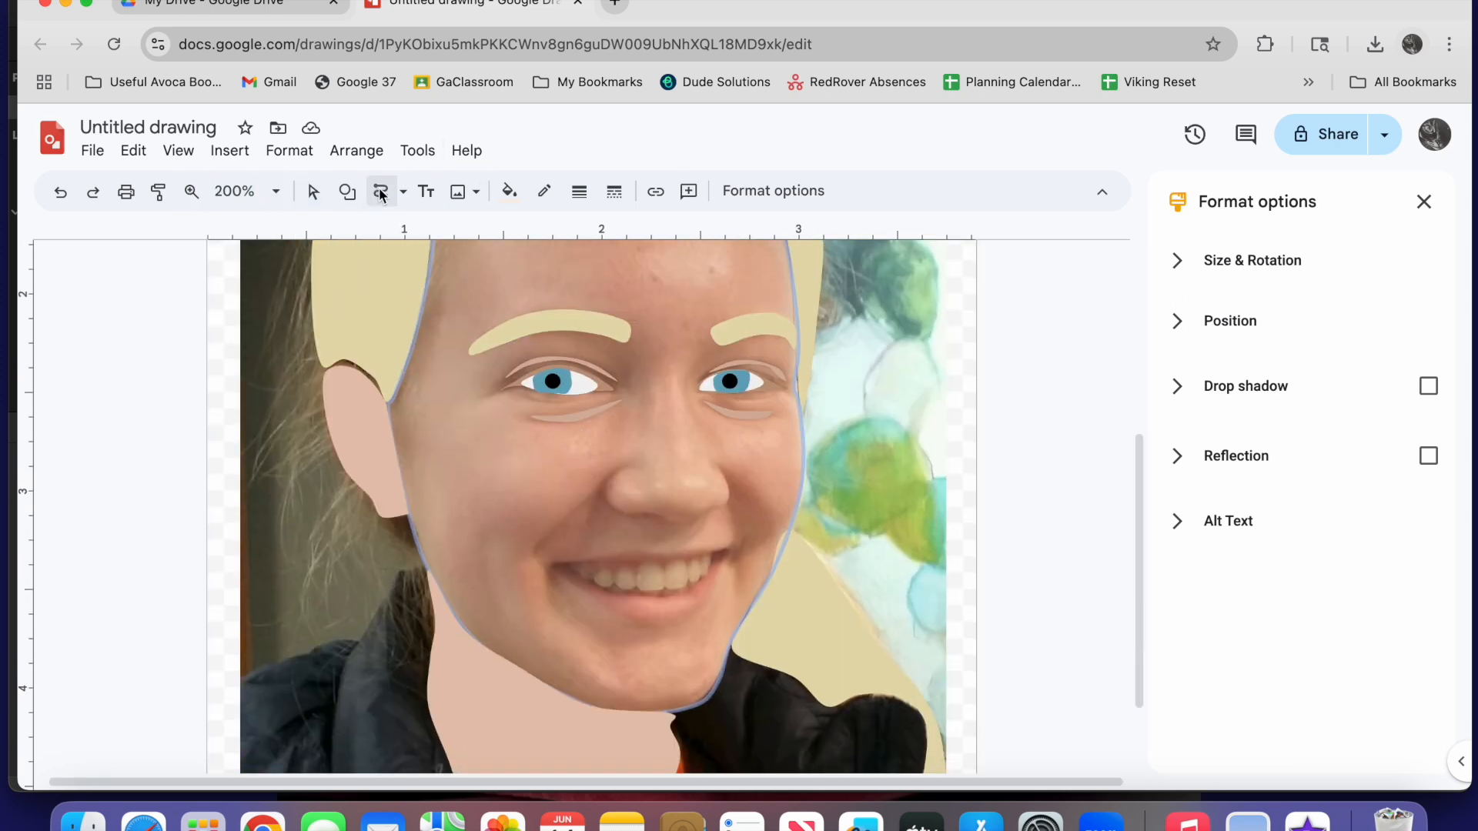
left_click(628, 468)
left_click(514, 191)
left_click(604, 290)
Trace the tan-pink smile-line shapes on both cheeks, running from beside the nose toward the mouth corners
left_click(721, 469)
left_click(750, 490)
left_click(769, 525)
left_click(756, 548)
left_click(733, 555)
left_click(735, 530)
left_click(729, 499)
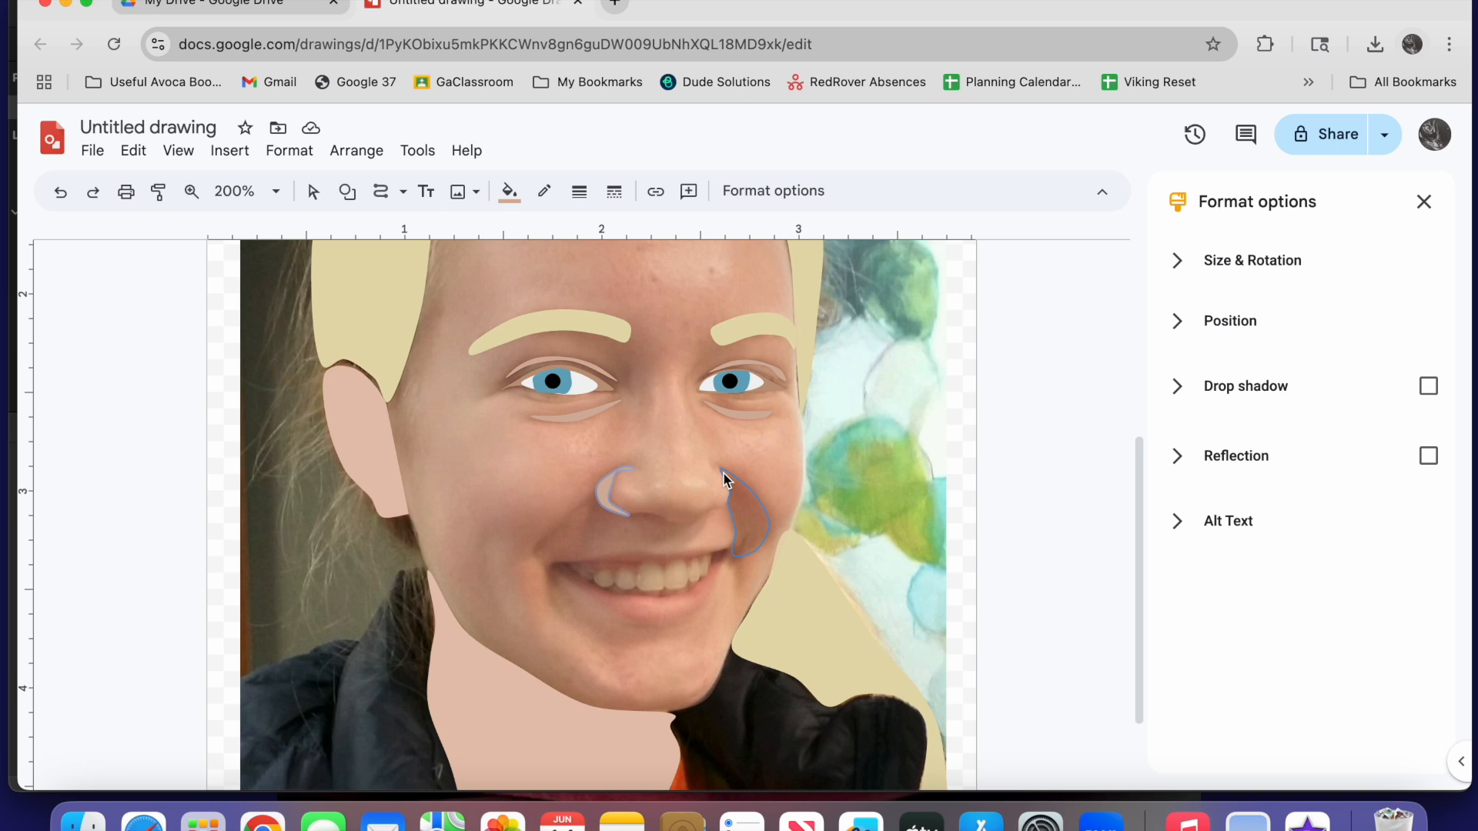
left_click(723, 477)
left_click(593, 497)
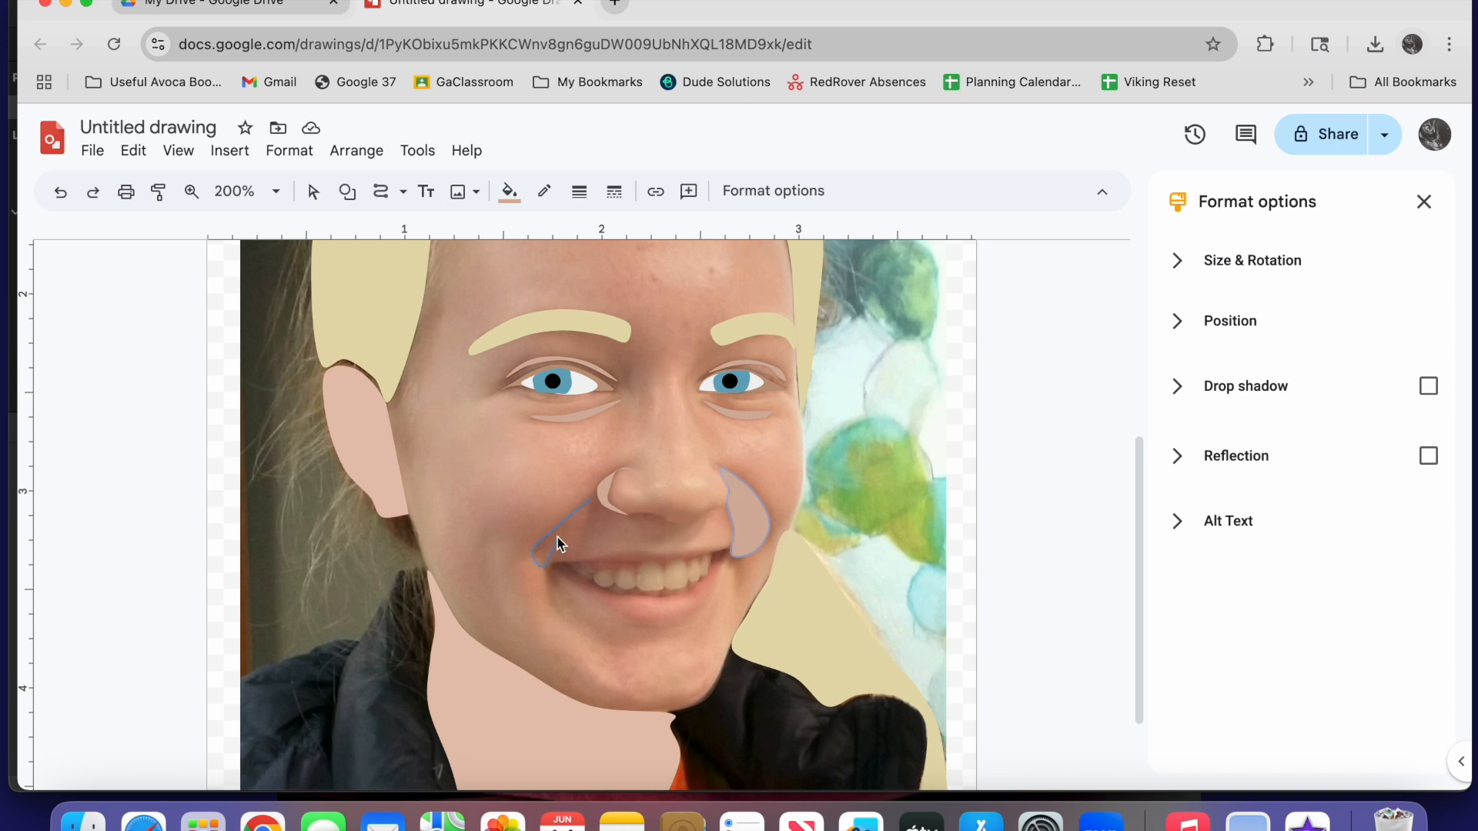
left_click(594, 501)
Trace the left nostril shadow under the nose and fill it with the custom tan-pink
left_click(191, 191)
left_click(681, 453)
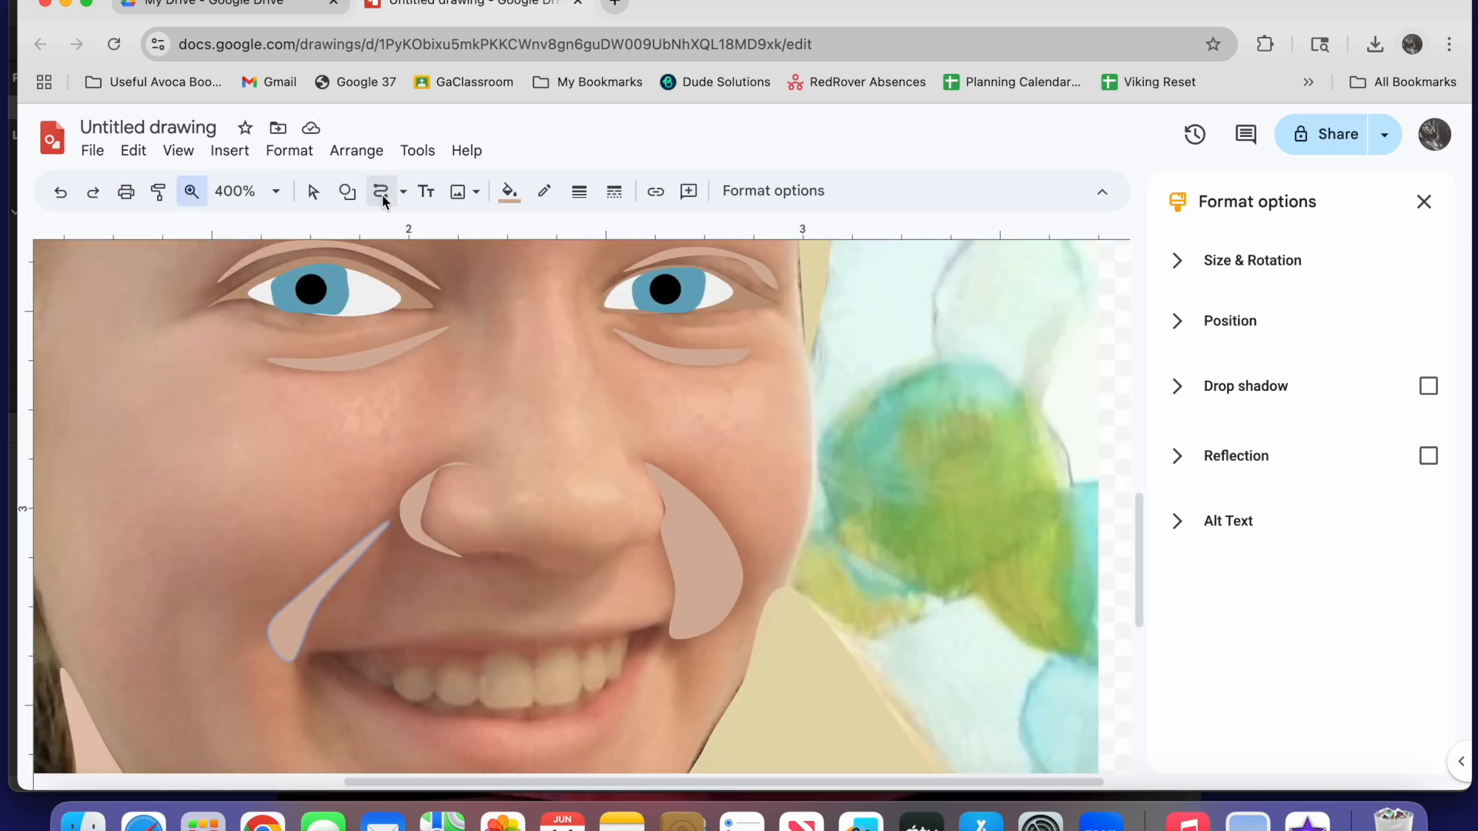
left_click(383, 194)
left_click(465, 556)
left_click(494, 549)
left_click(537, 565)
left_click(515, 572)
left_click(466, 558)
left_click(509, 191)
left_click(625, 295)
key("Escape")
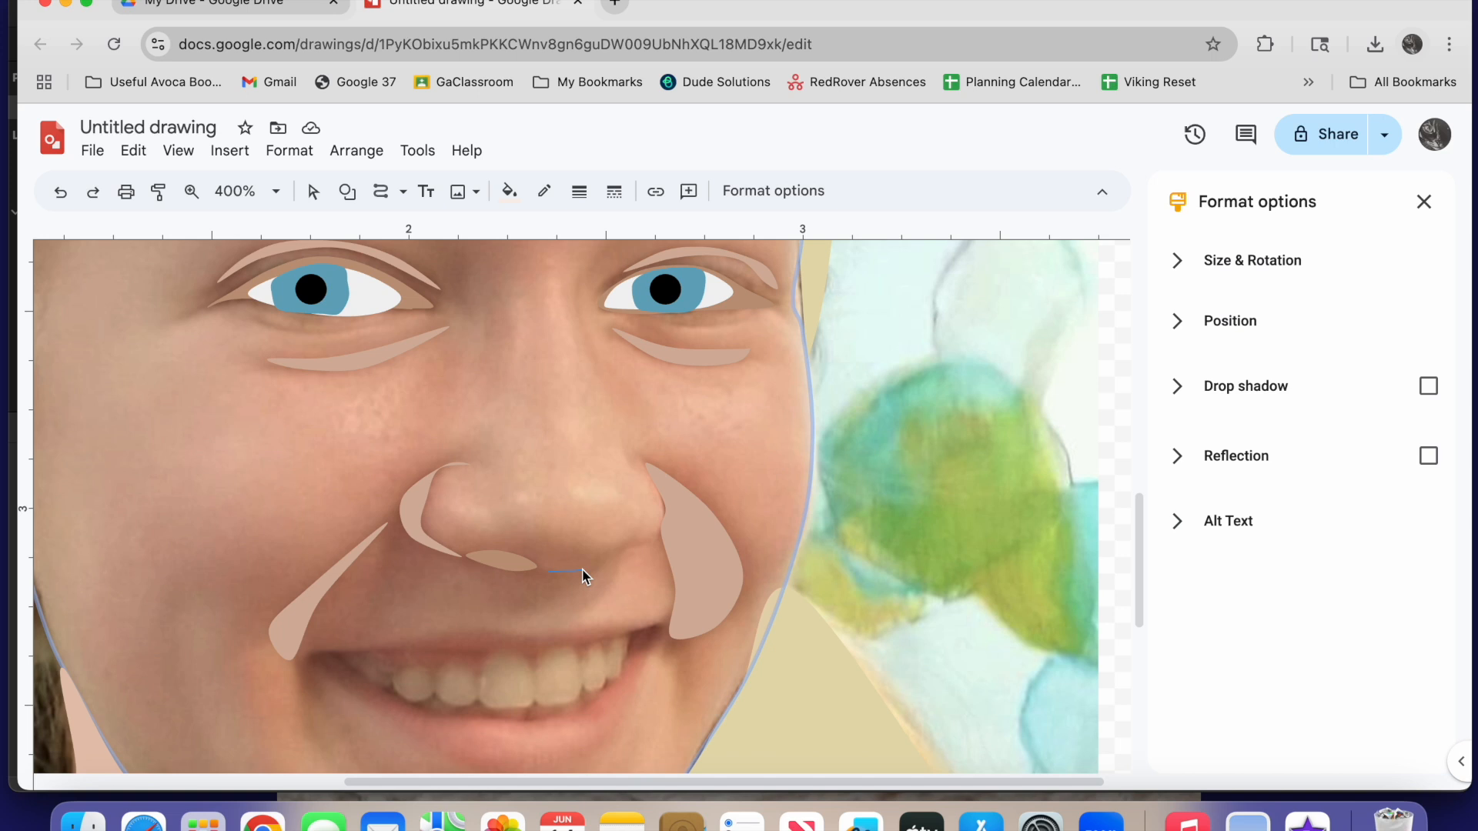
Trace the thin shadow under the right side of the nose and fill it with the custom tan-pink
left_click(656, 537)
left_click(597, 568)
left_click(576, 577)
left_click(550, 572)
left_click(509, 191)
left_click(614, 297)
Trace the small crease at the left corner of the mouth and fill it with the custom tan-pink
scroll(792, 592, "down", 2)
left_click(399, 189)
left_click(381, 192)
left_click(306, 542)
left_click(296, 591)
left_click(322, 571)
left_click(306, 543)
left_click(508, 191)
left_click(628, 296)
Trace the matching small tan-pink crease at the right corner of the mouth
left_click(381, 197)
left_click(671, 522)
left_click(381, 197)
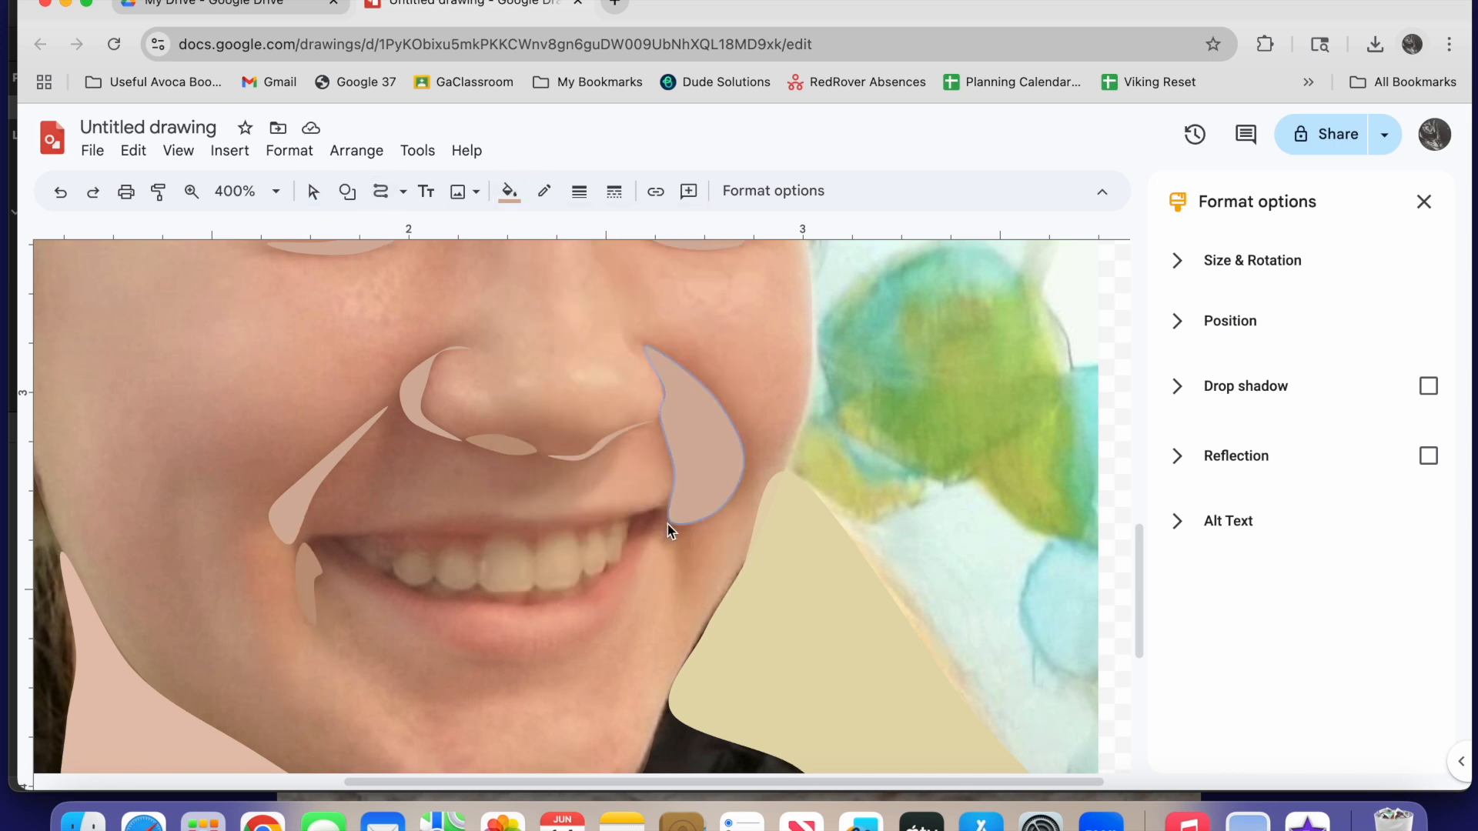
left_click(687, 524)
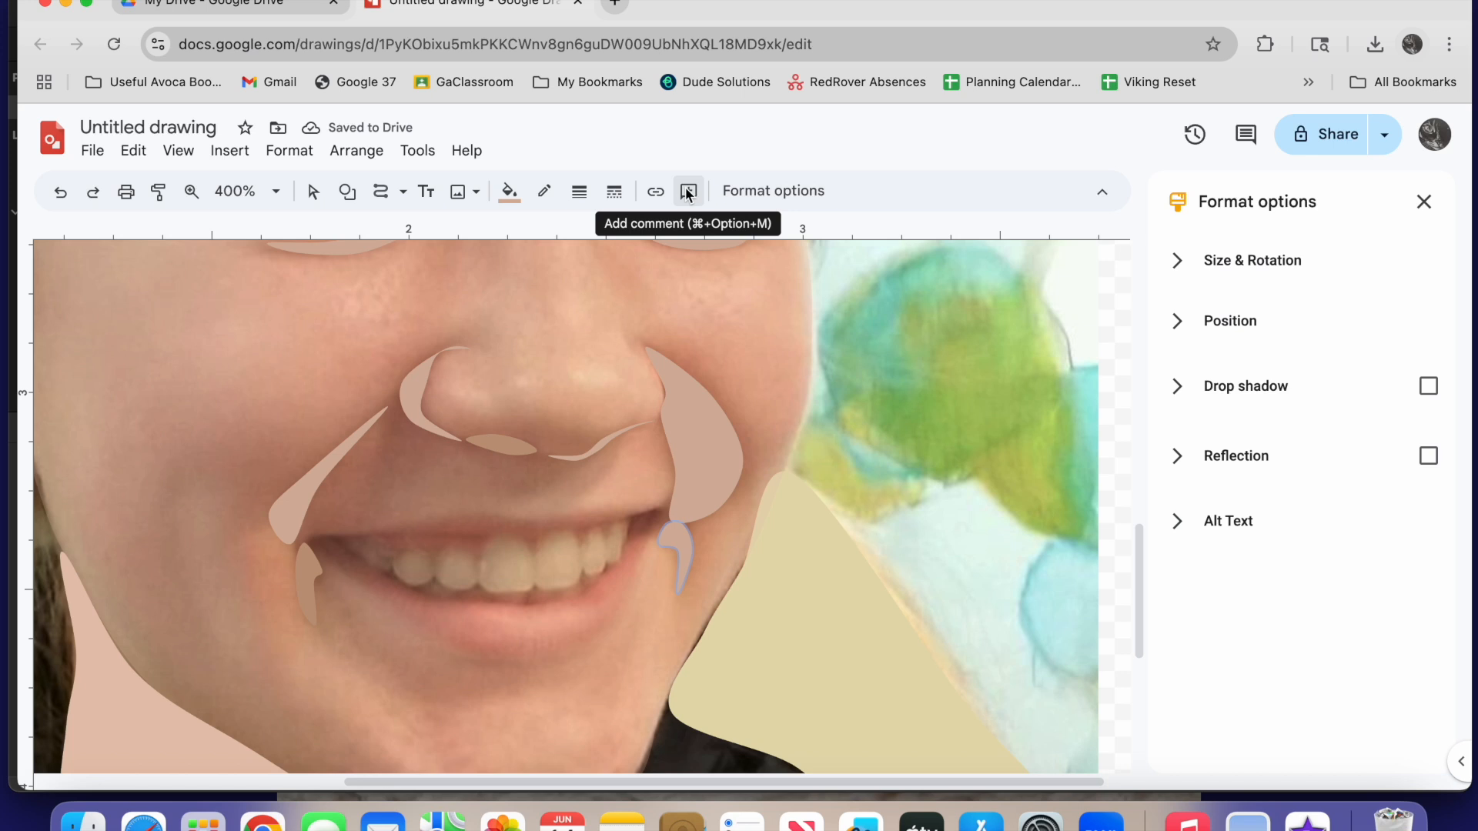
Trace the upper lip as a closed shape and move its left corner point slightly upward
left_click(311, 541)
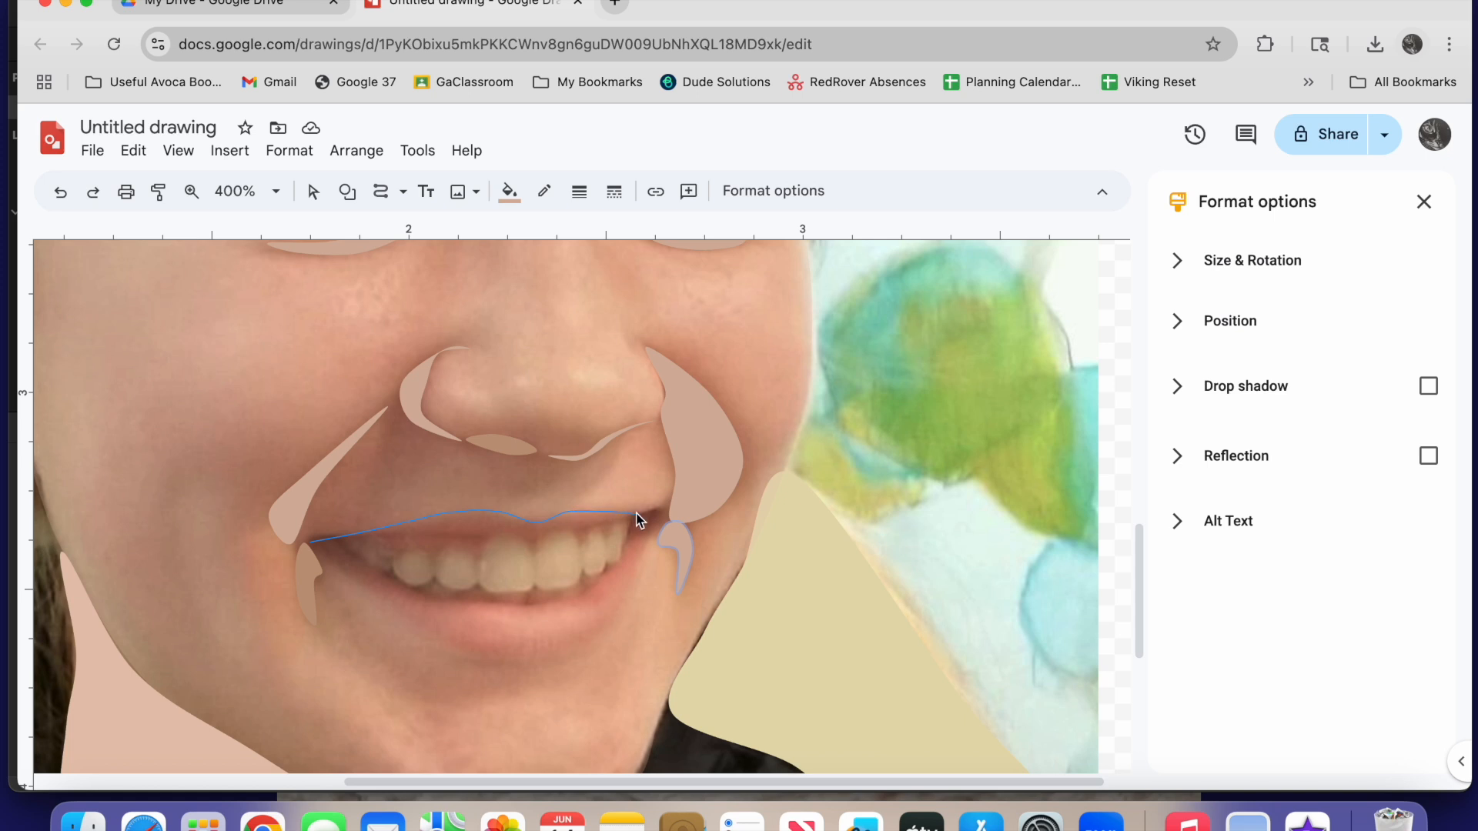
left_click(665, 508)
left_click(311, 542)
left_click(313, 192)
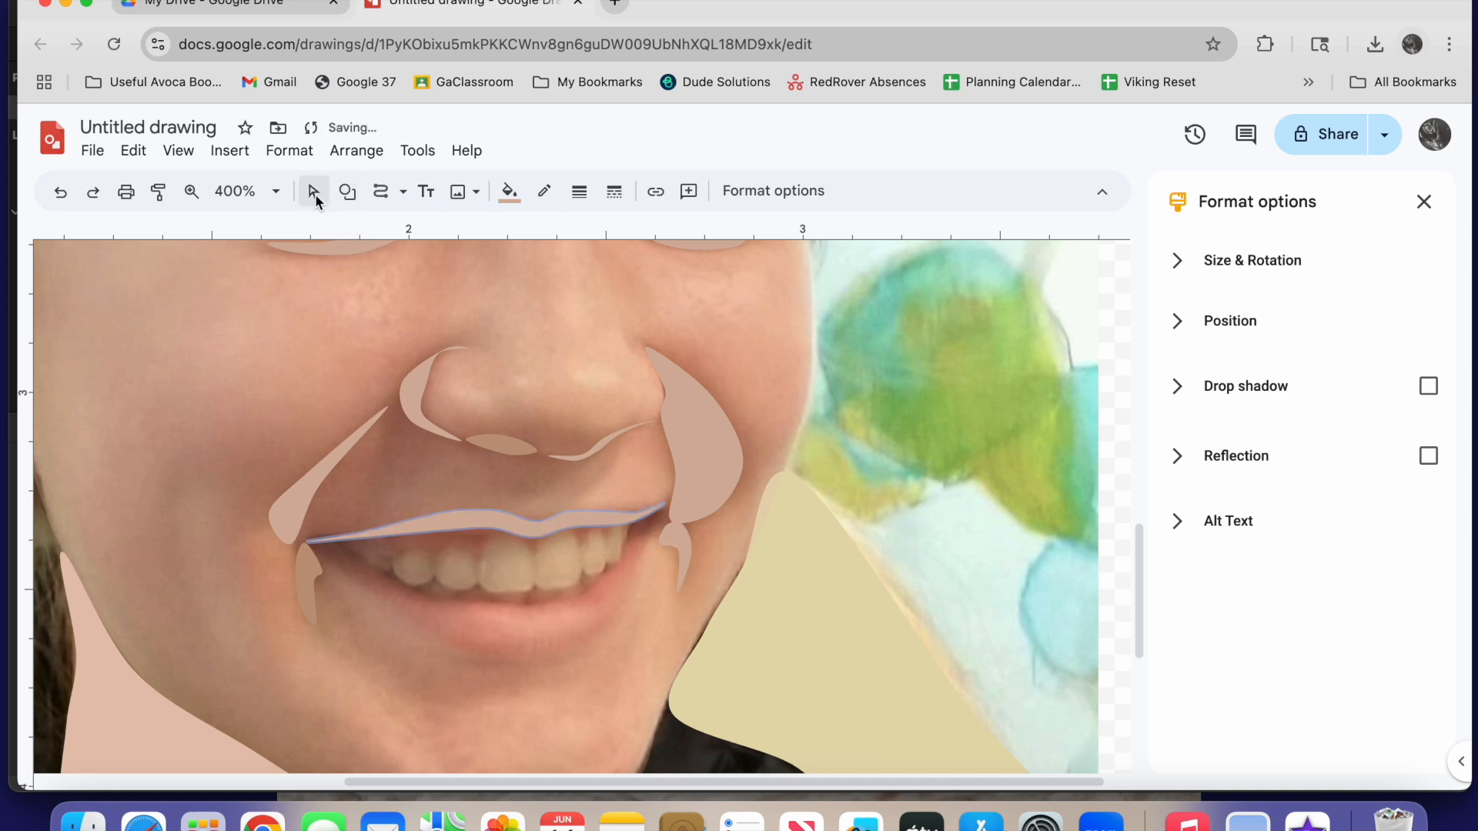
double_click(452, 530)
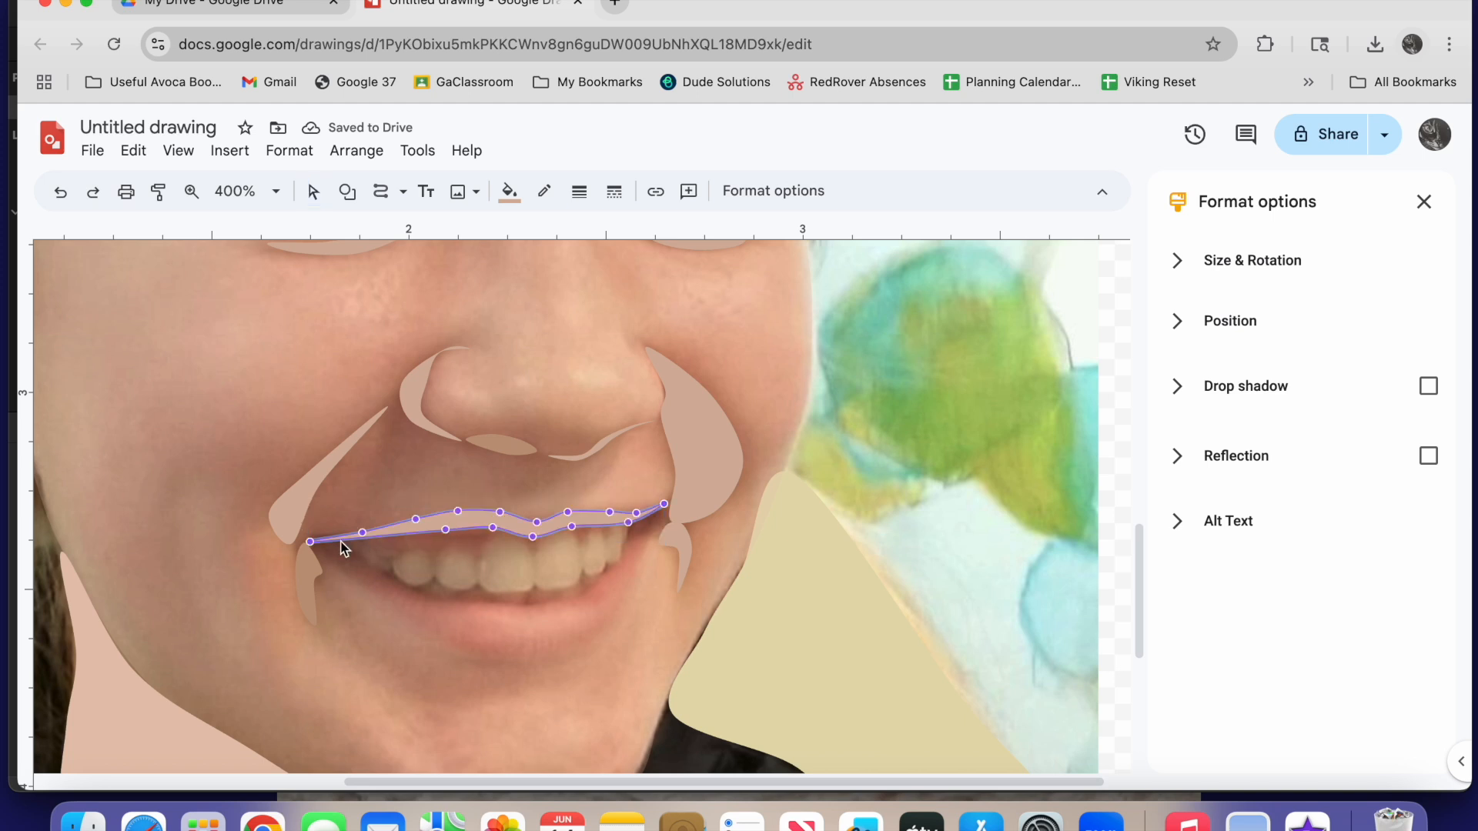
left_click_drag(311, 542, 314, 535)
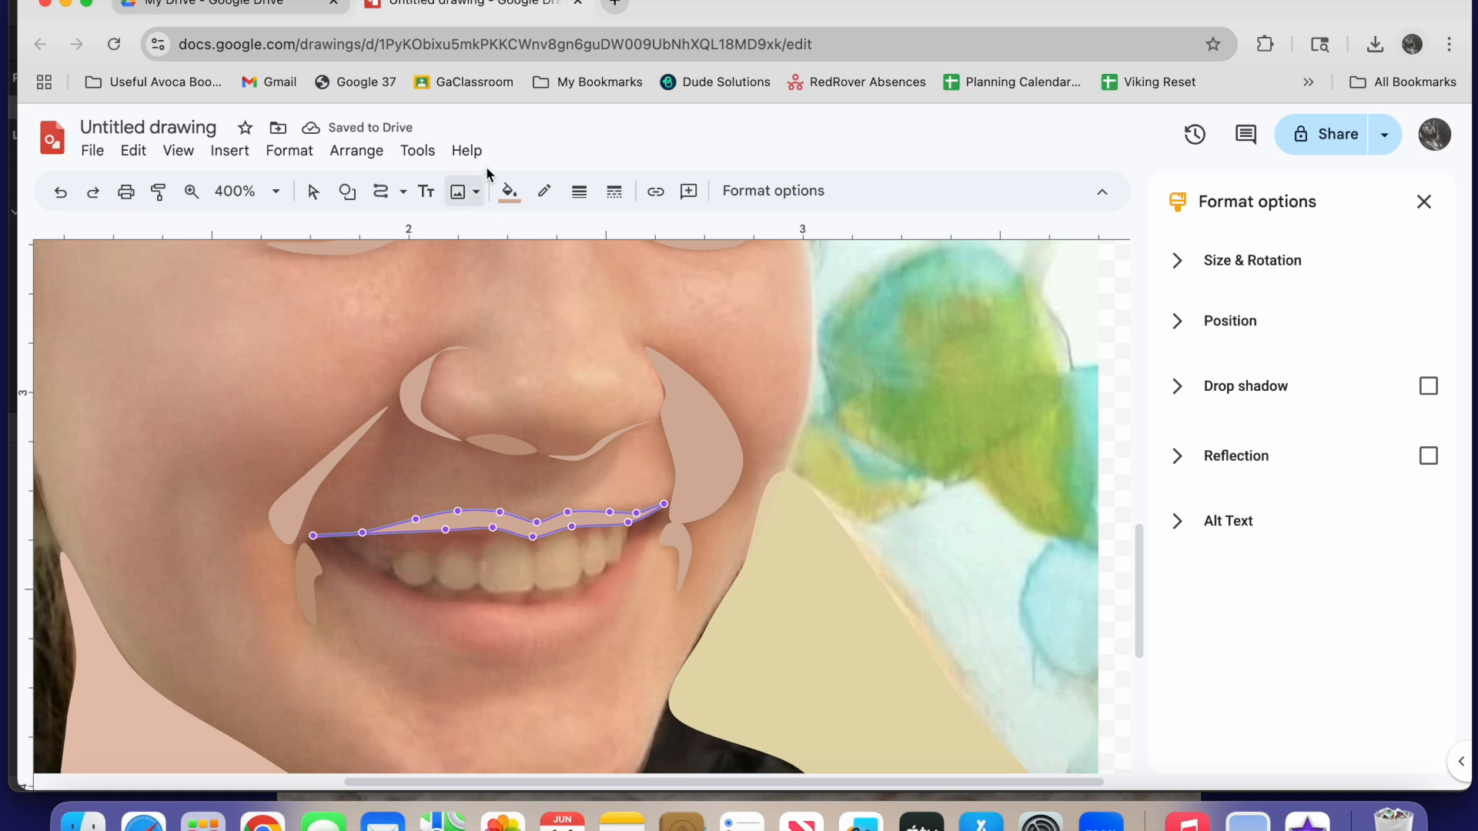
Fill the upper lip with the pinker custom colour #d9a599ff
left_click(509, 192)
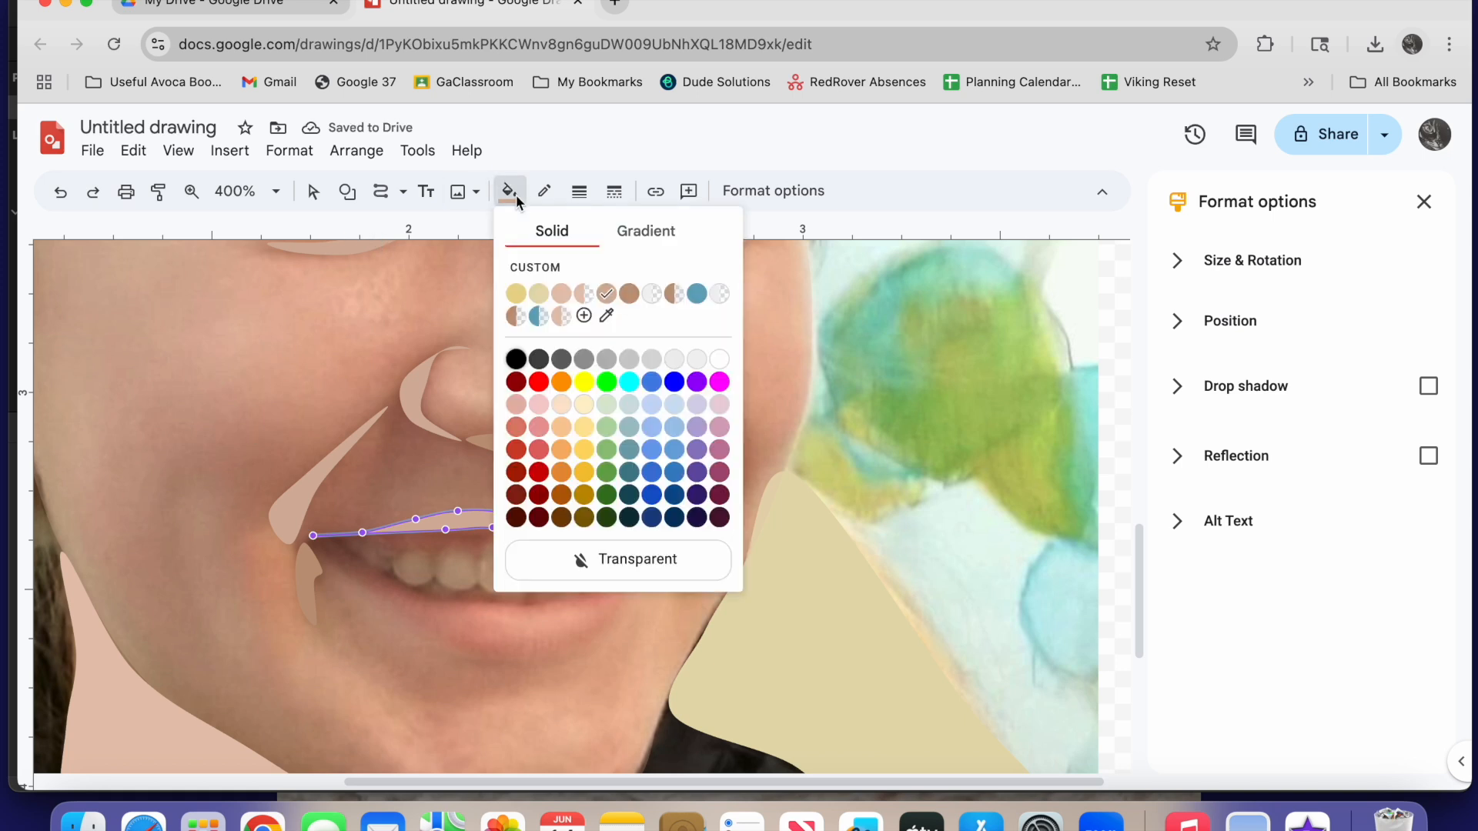
left_click(536, 270)
left_click_drag(736, 451, 729, 453)
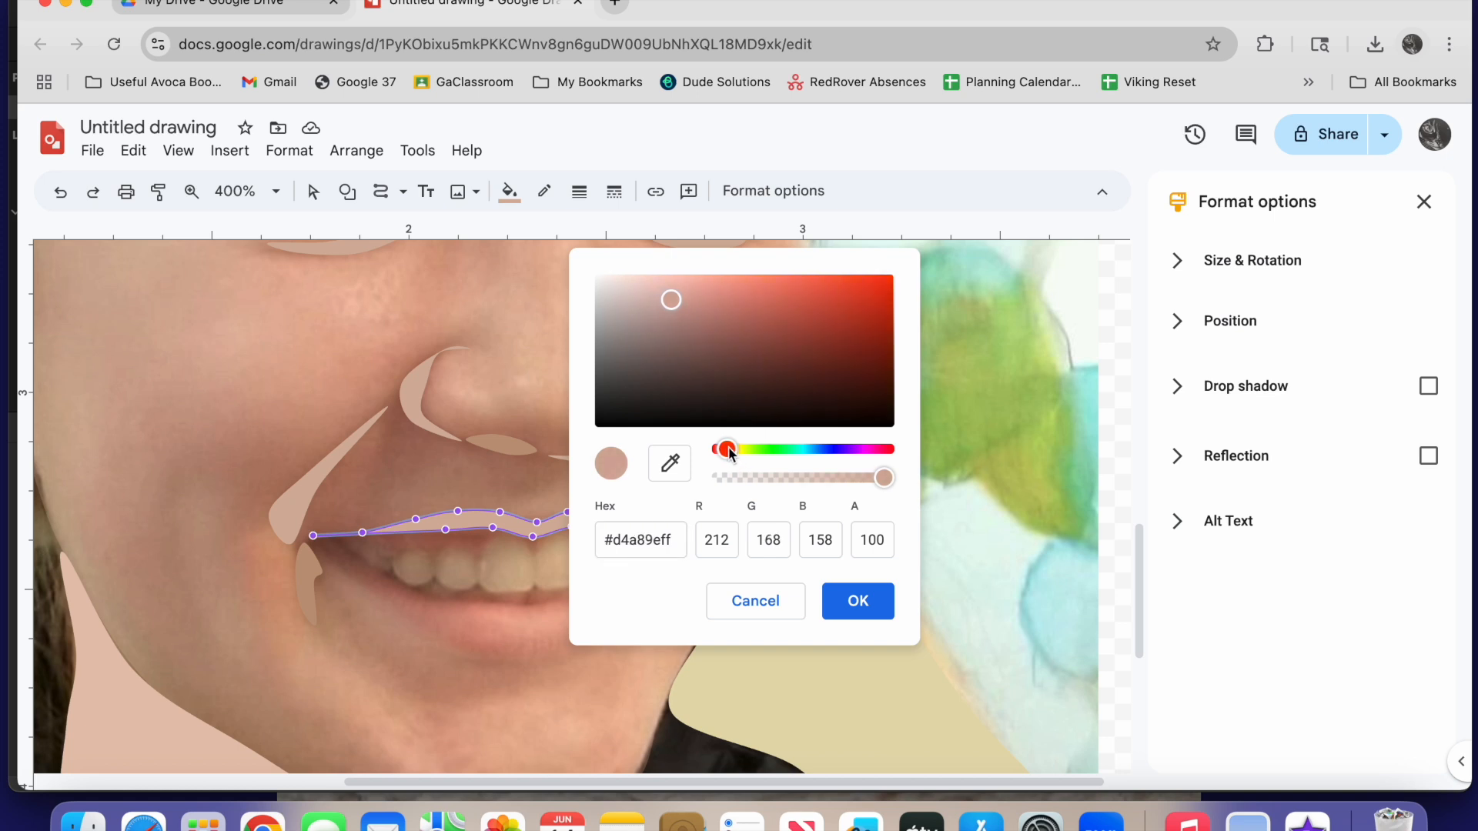
left_click_drag(682, 311, 685, 301)
left_click(856, 600)
Trace the lower lip as a closed shape between the mouth corners, following the edge of the teeth
left_click(382, 191)
mouse_move(312, 542)
left_mouse_down()
mouse_move(421, 641)
mouse_move(484, 662)
mouse_move(605, 644)
left_mouse_up()
mouse_move(645, 555)
left_mouse_down()
mouse_move(633, 544)
mouse_move(588, 592)
left_mouse_up()
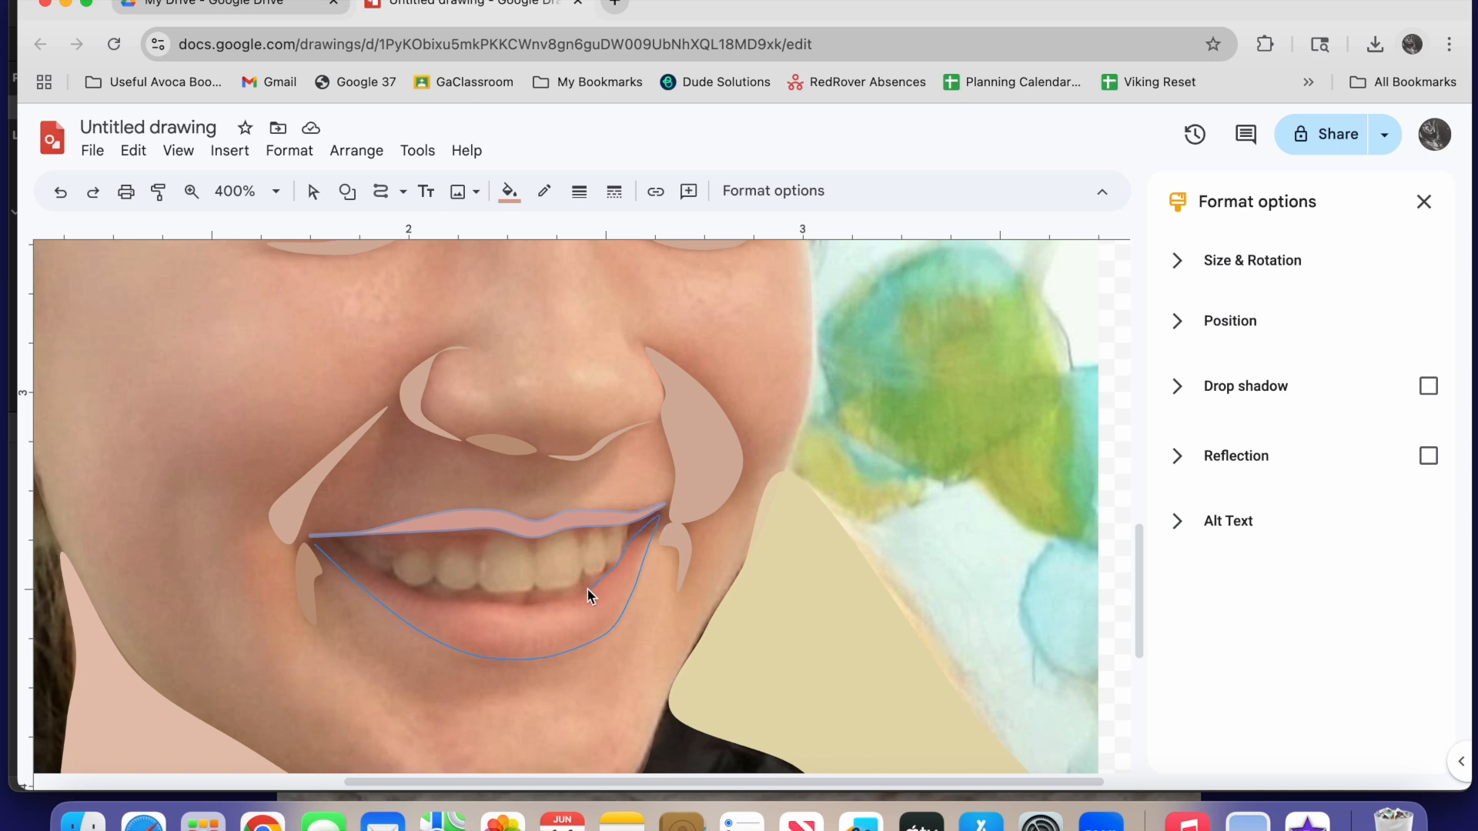
mouse_move(474, 602)
left_mouse_down()
mouse_move(386, 584)
mouse_move(316, 544)
left_mouse_up()
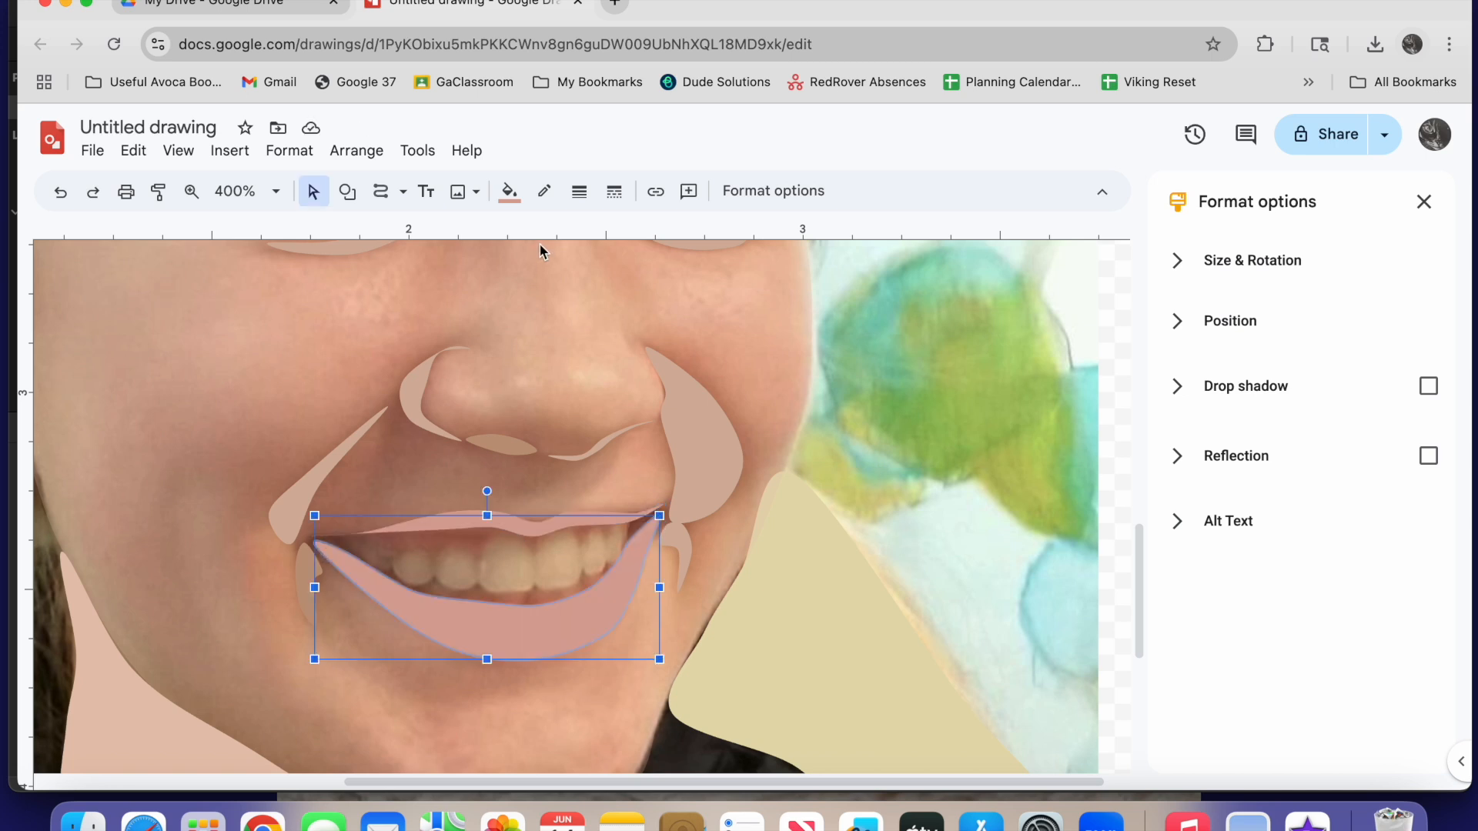
Reduce the opacity of the lower lip's fill to 28% so that the photo shows through
left_click(509, 191)
left_click(606, 316)
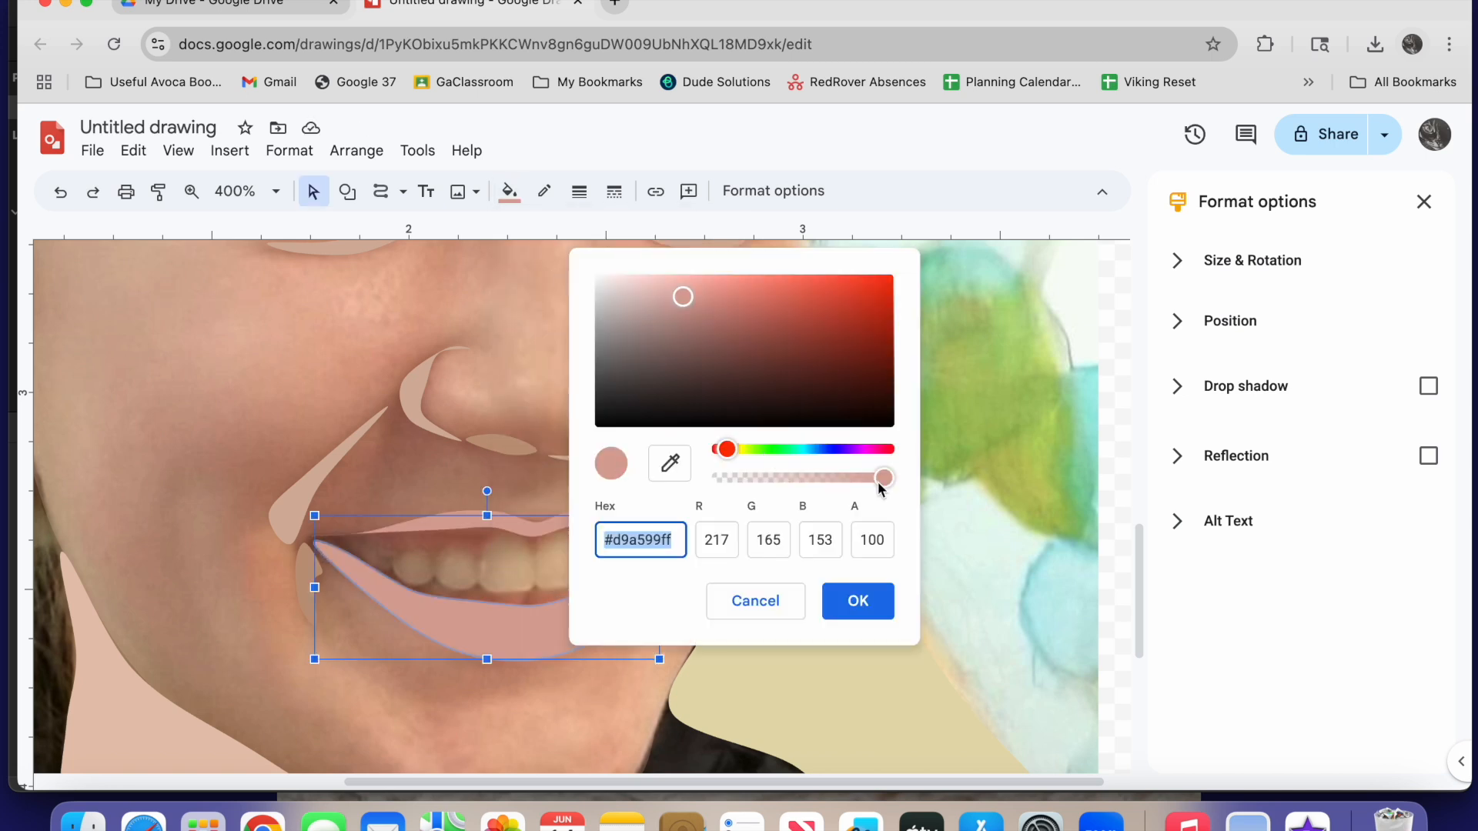
left_click_drag(880, 482, 769, 473)
left_click(857, 600)
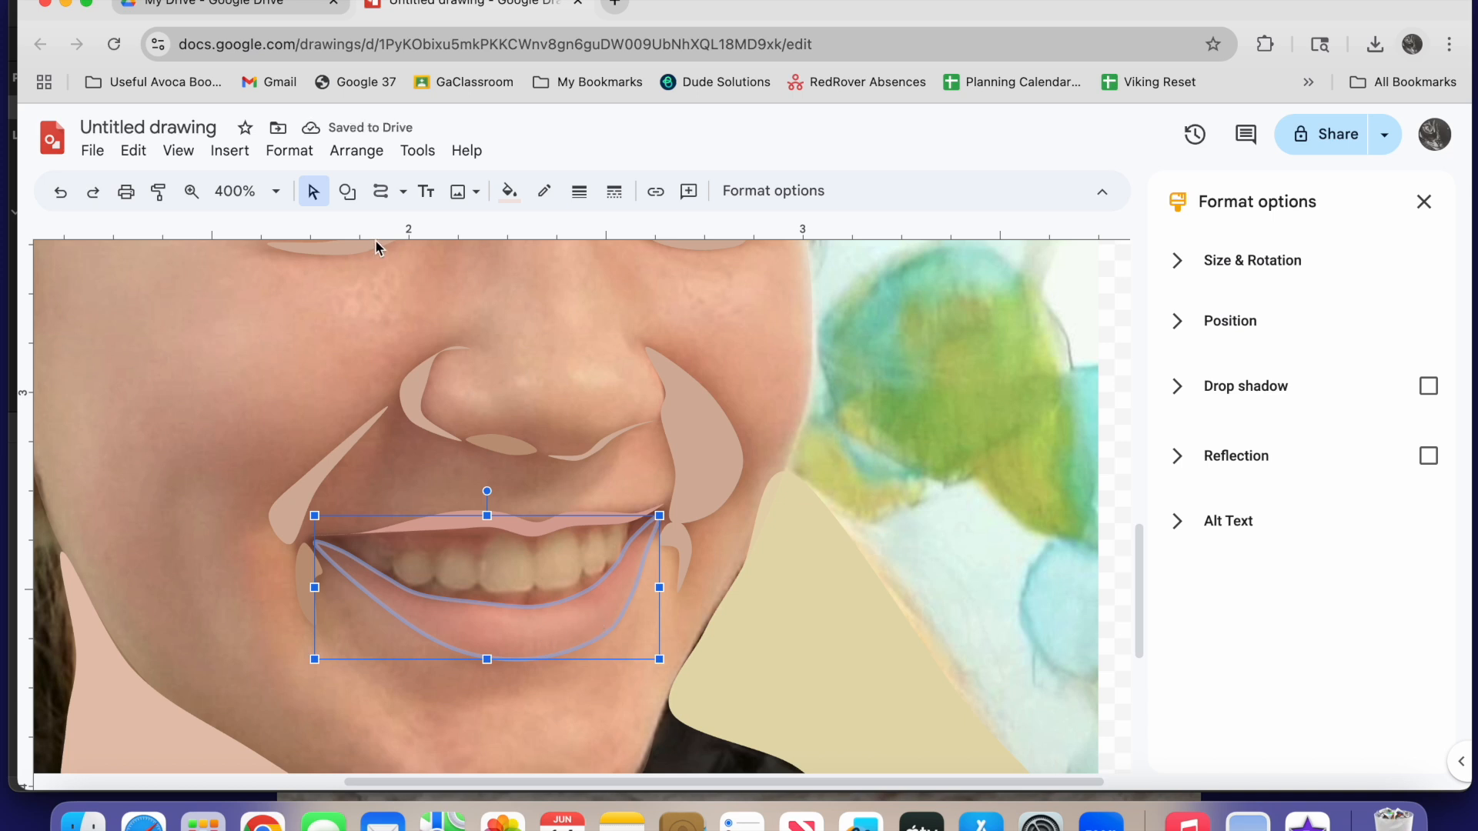
Trace the wavy highlight in the middle of the lower lip as a closed shape
left_click(381, 191)
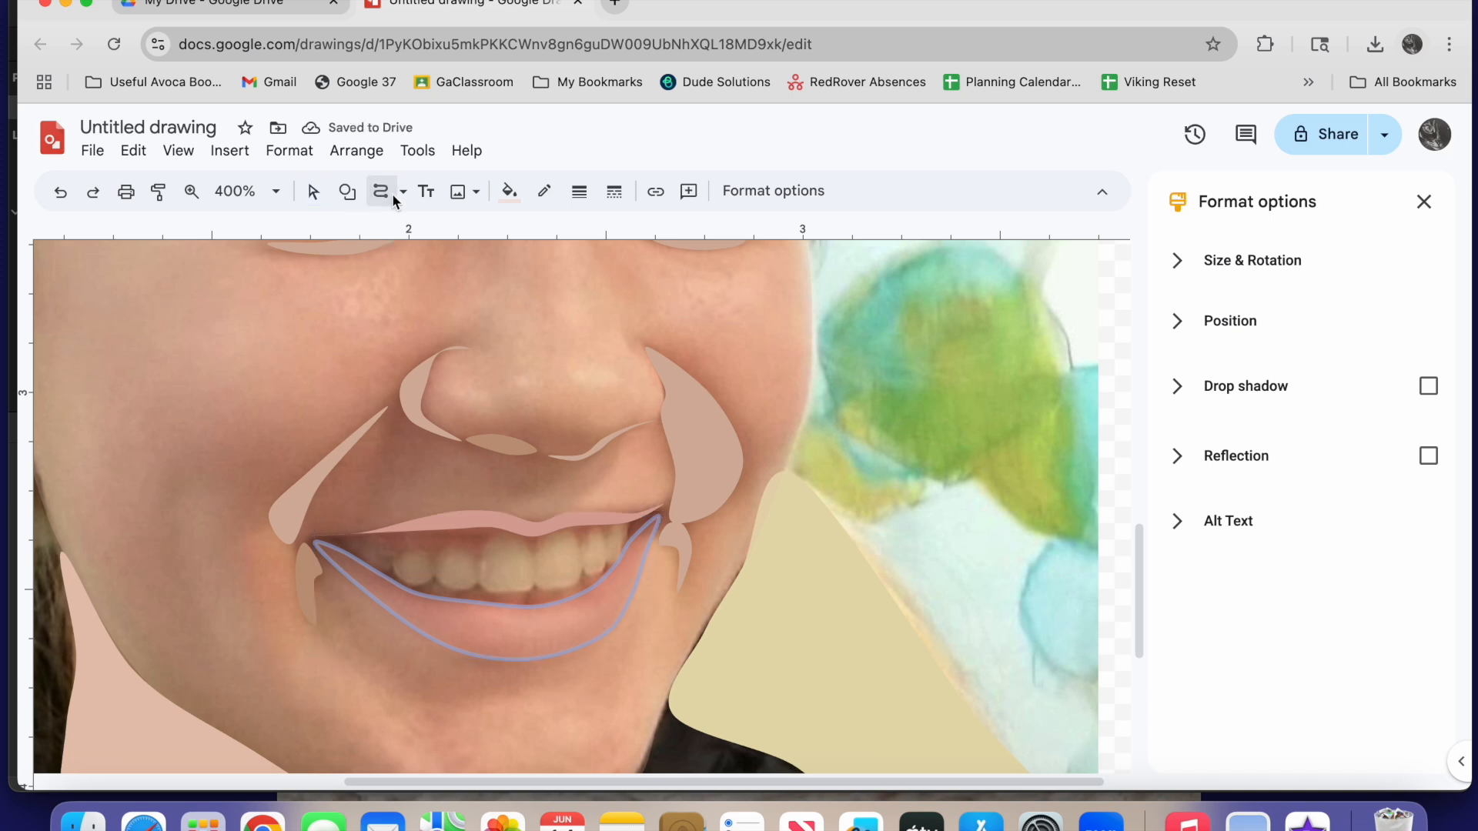
left_click(592, 606)
left_click(534, 609)
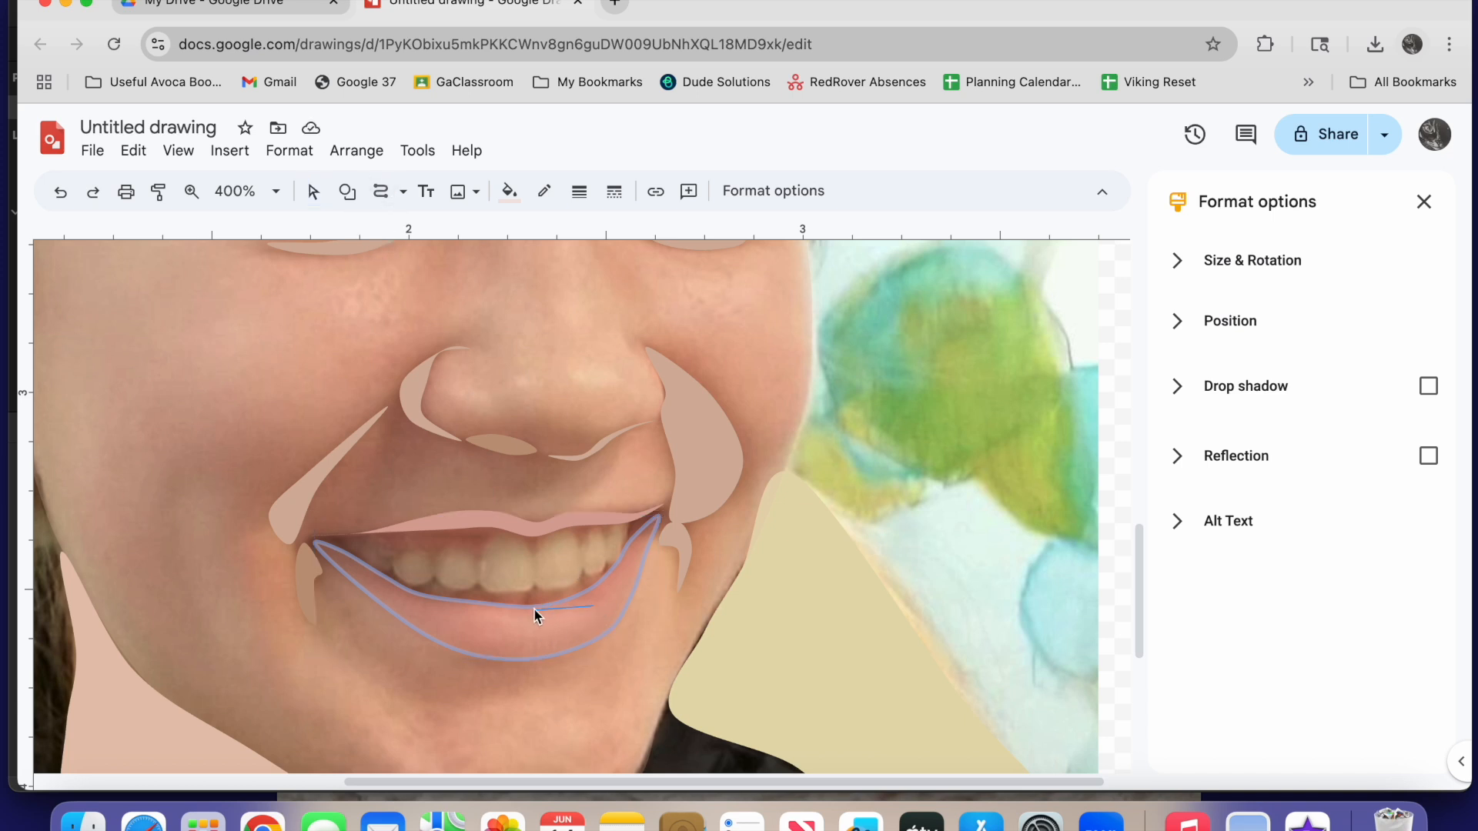
left_click(497, 609)
left_click(459, 622)
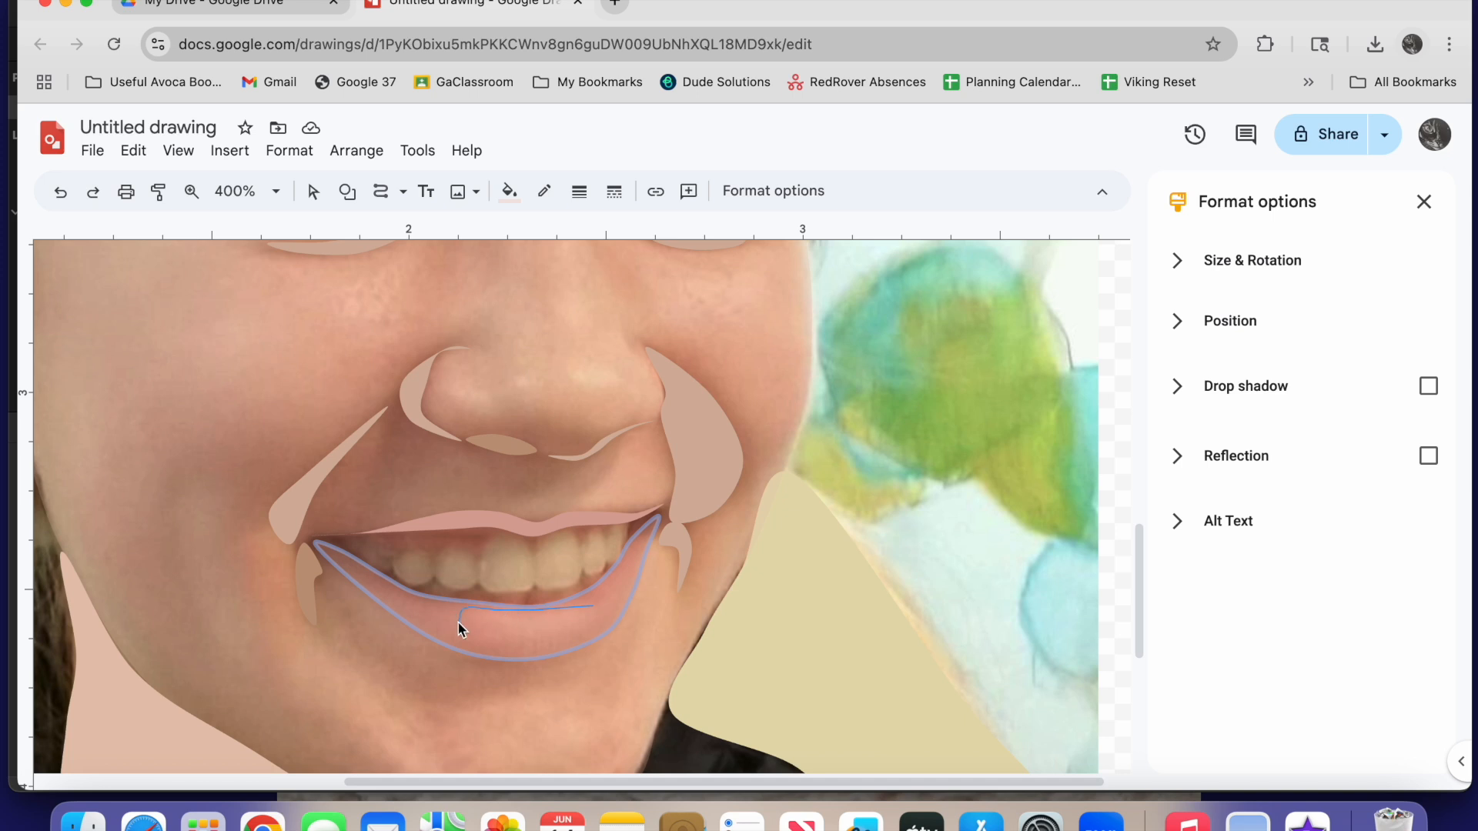
left_click(535, 632)
left_click(564, 640)
left_click(593, 614)
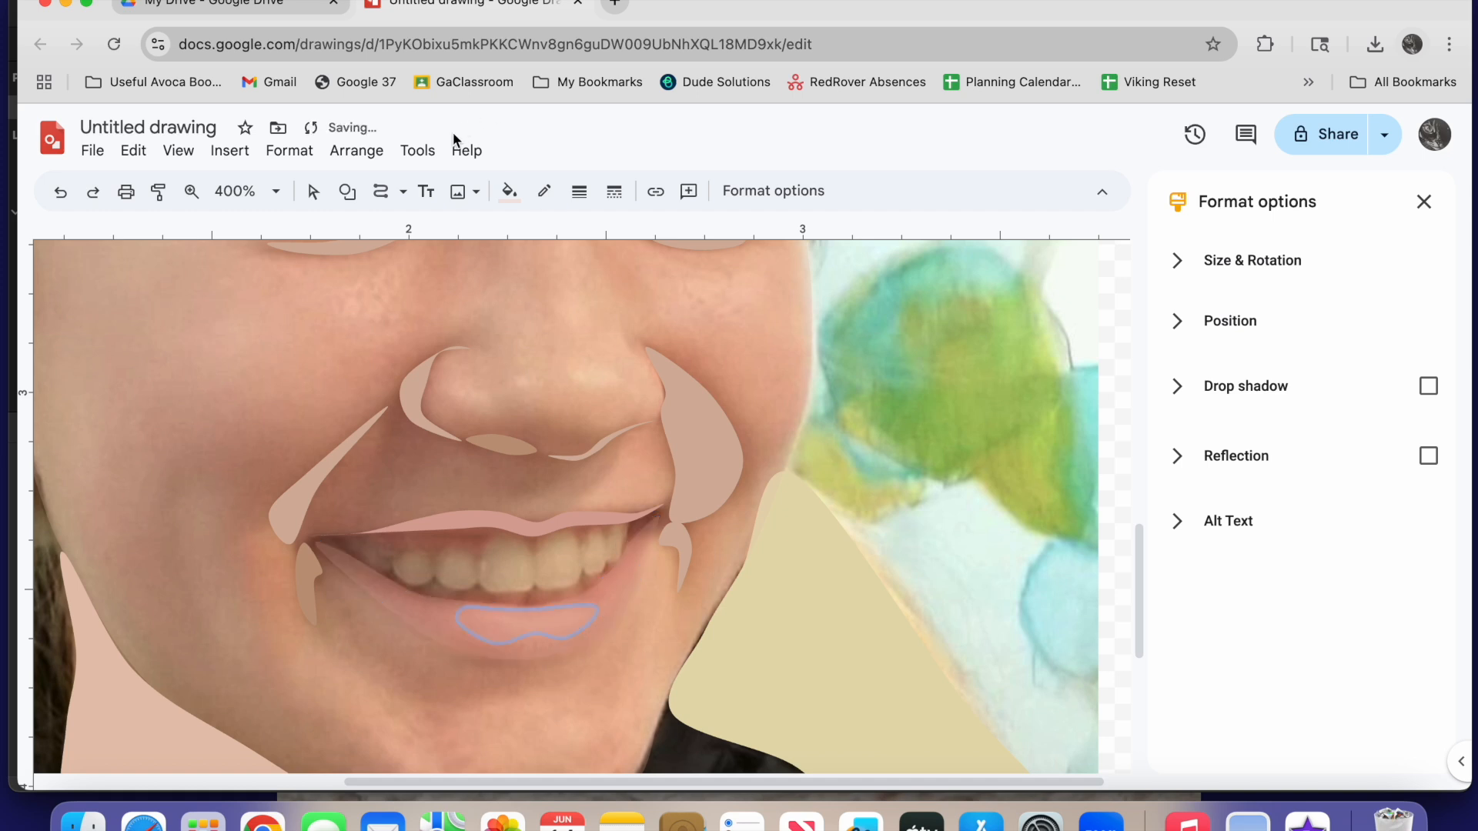
Fill the lower lip highlight with a lighter, nearly opaque custom pink
left_click(509, 191)
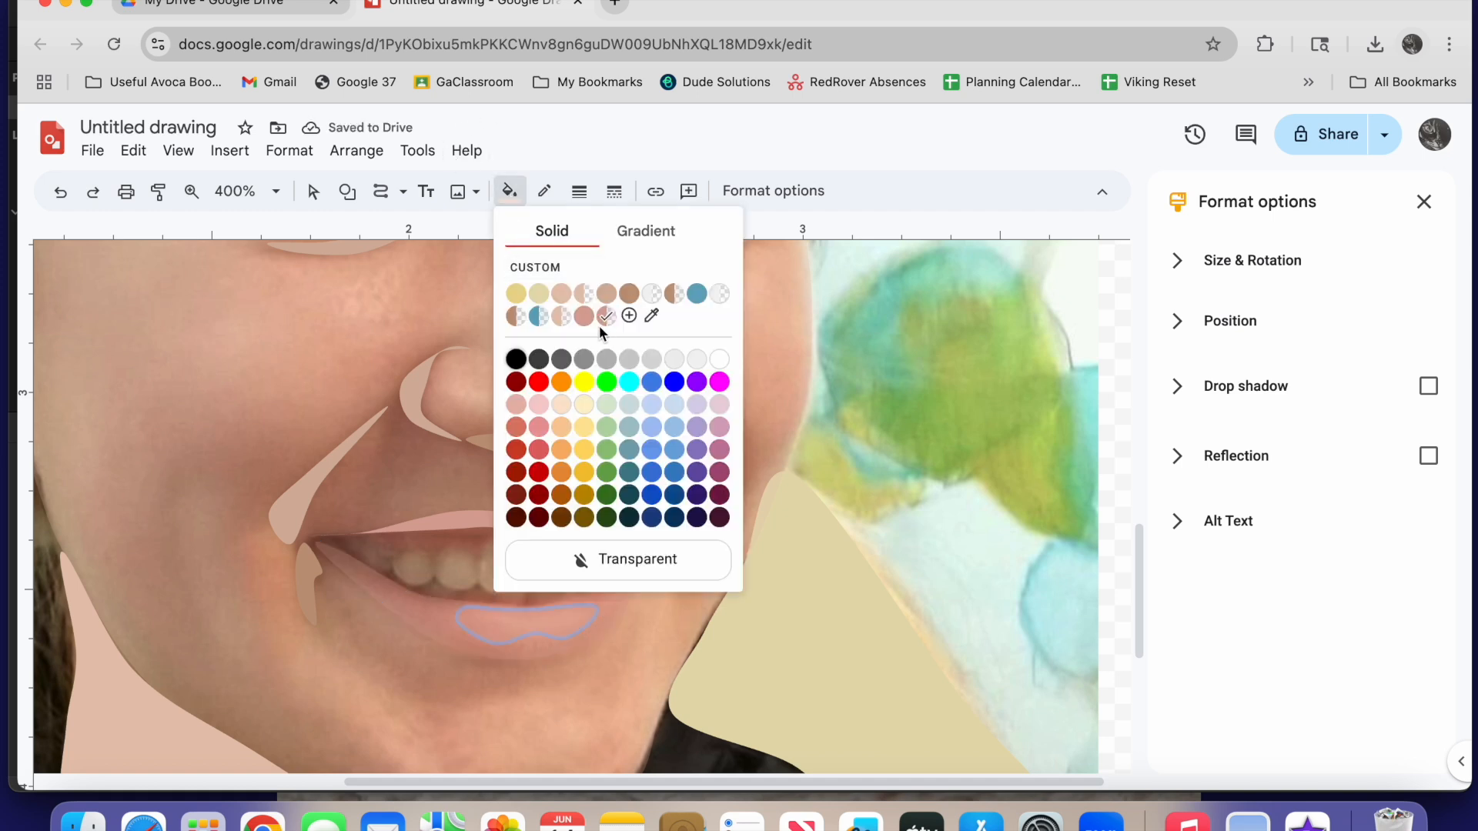
left_click(629, 316)
left_click_drag(773, 478, 883, 479)
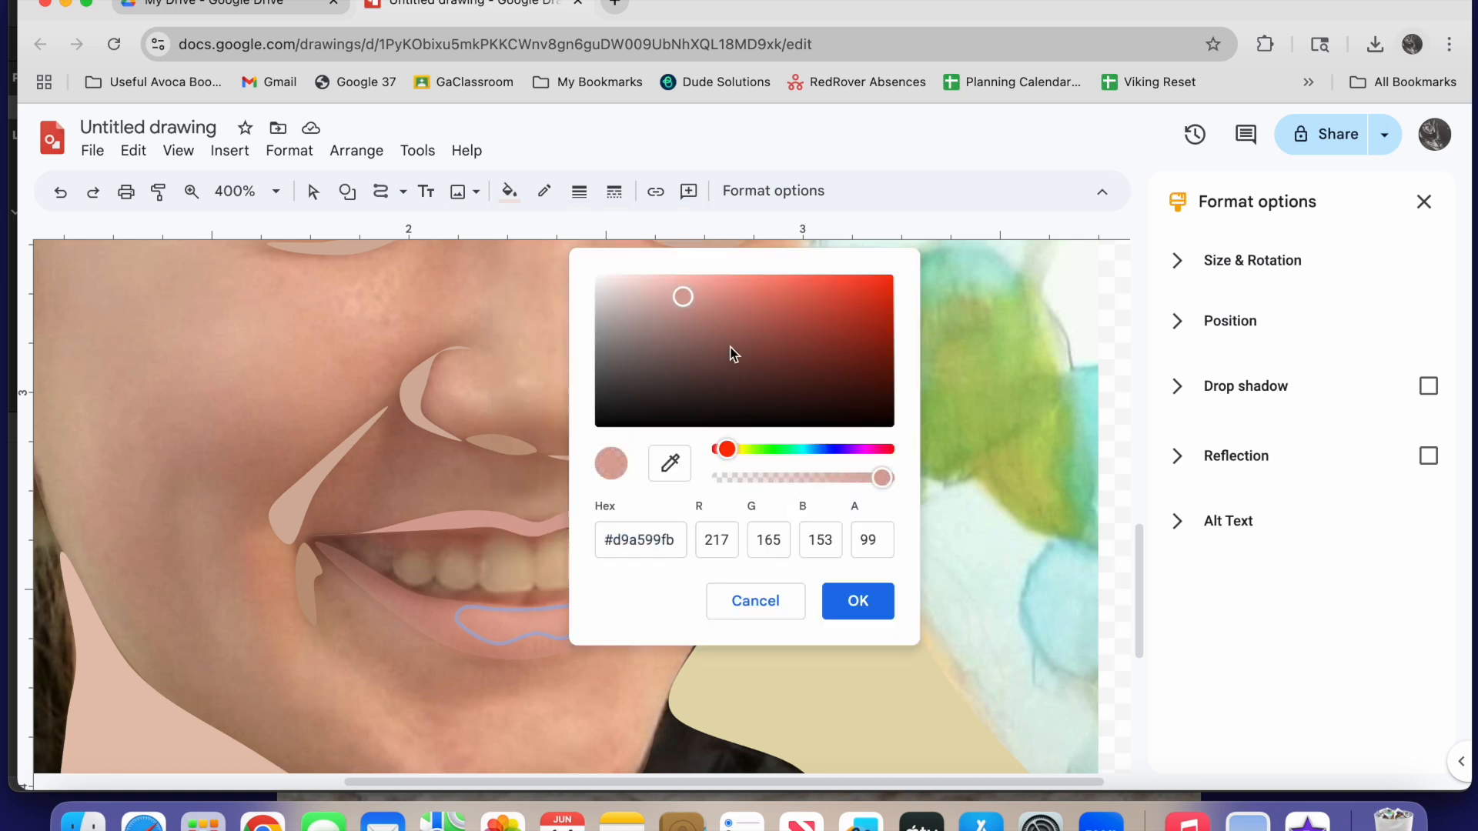
left_click_drag(687, 300, 683, 280)
left_click(846, 603)
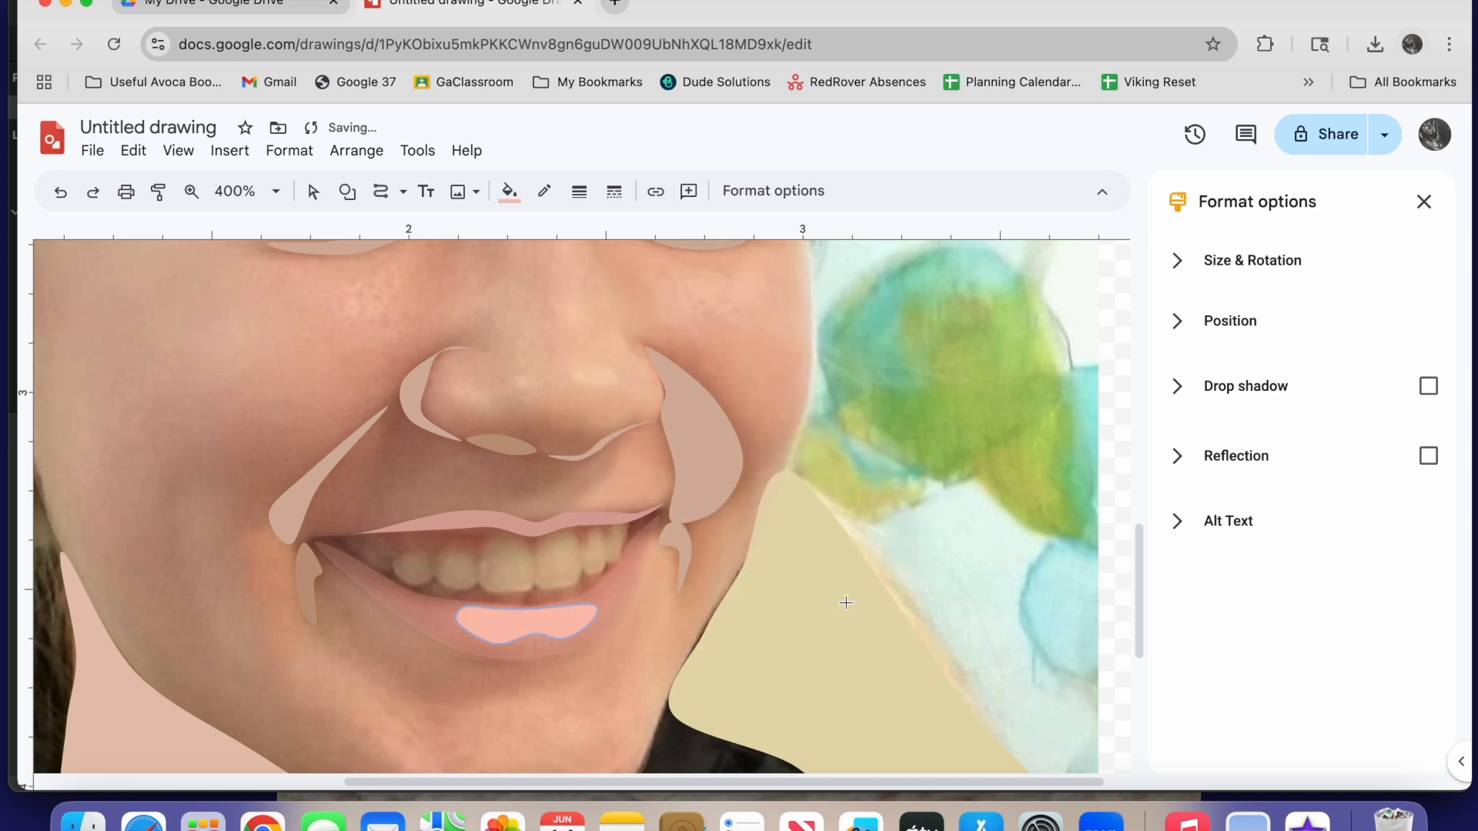
Restore the lower lip shape to full opacity with the custom fill #d9a599ff
left_click(616, 597)
left_click(312, 199)
left_click(411, 616)
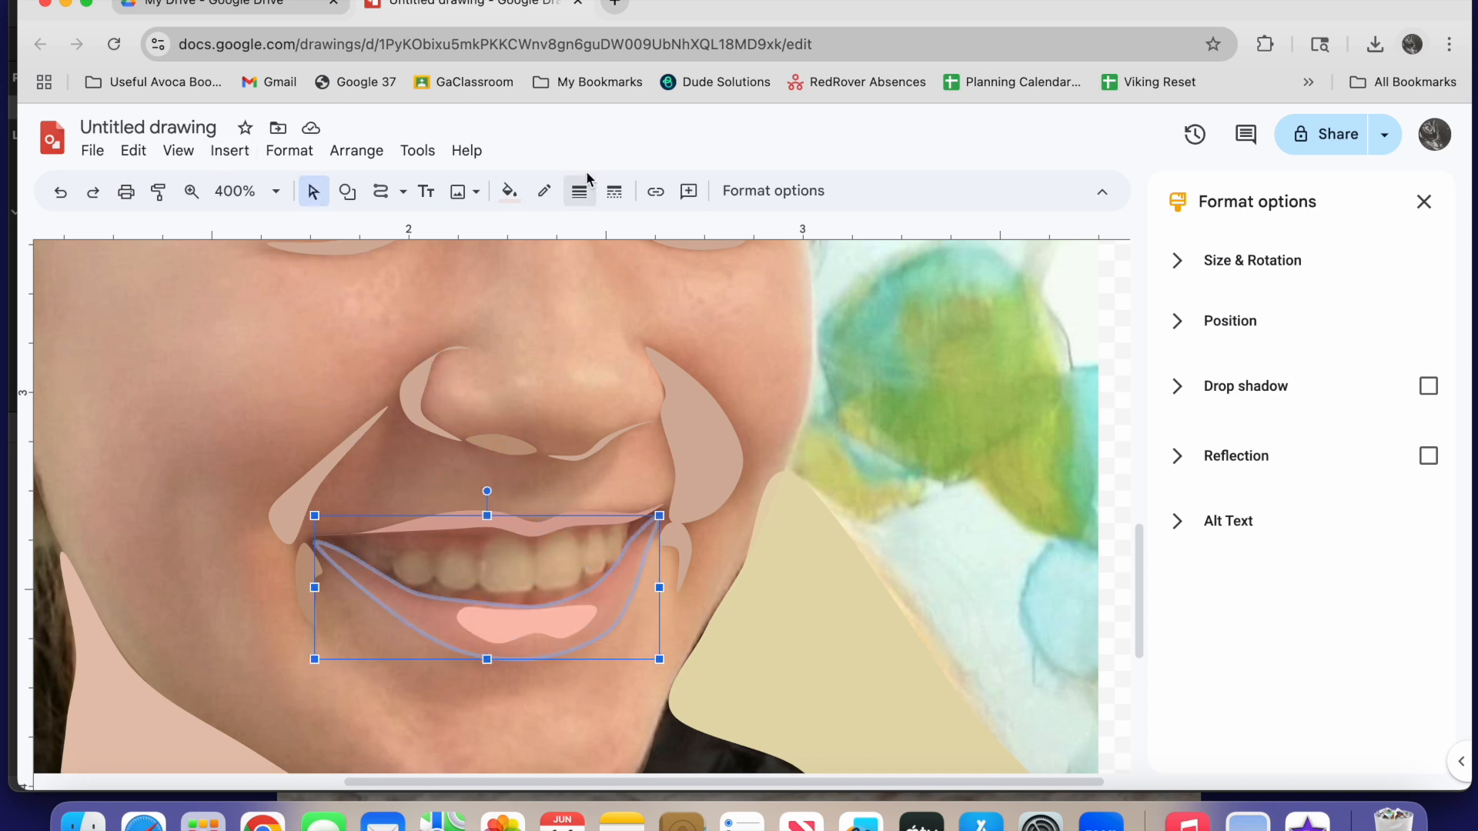
left_click(509, 193)
left_click(651, 315)
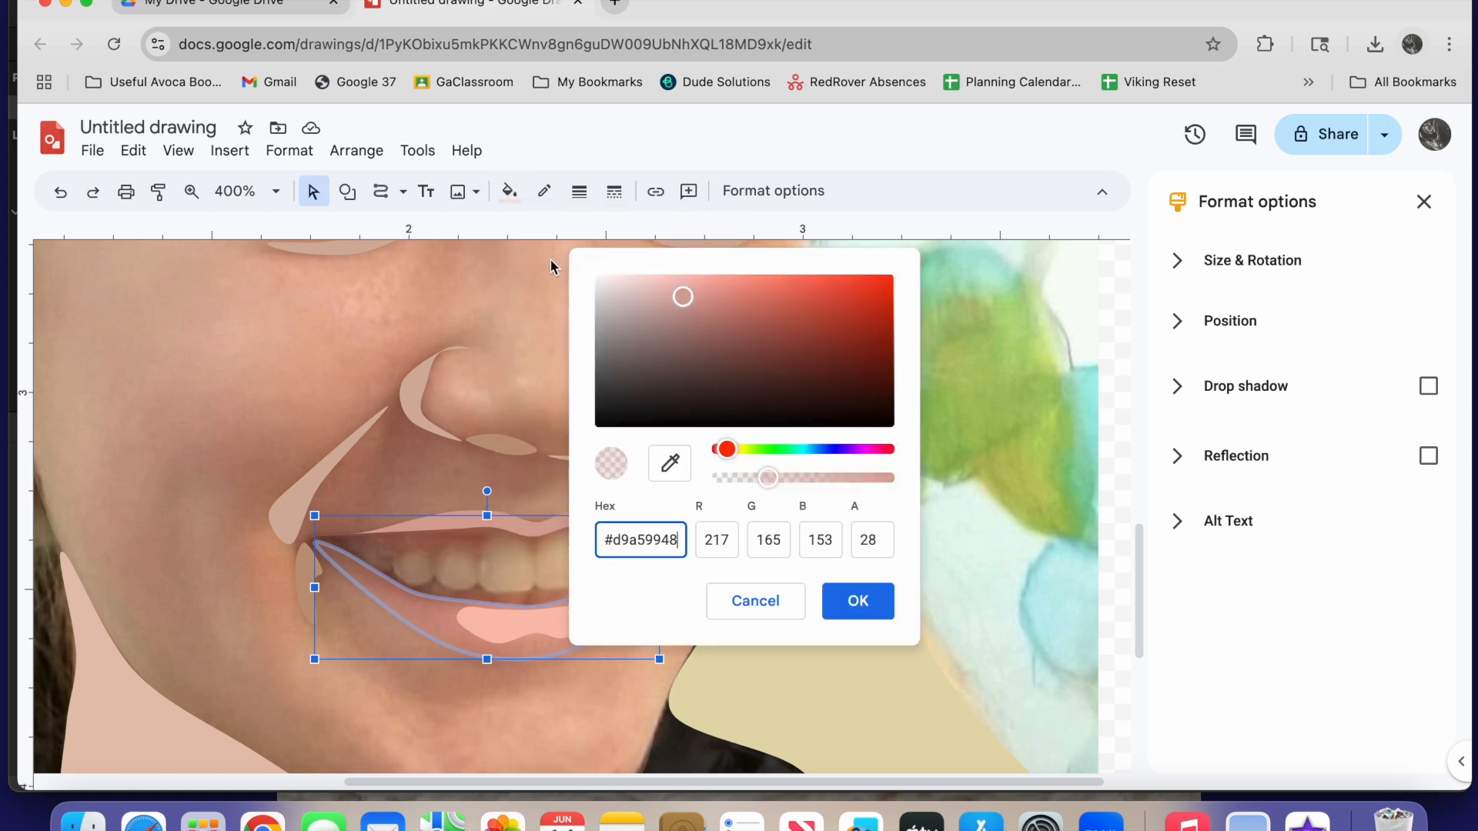
left_click_drag(769, 478, 899, 459)
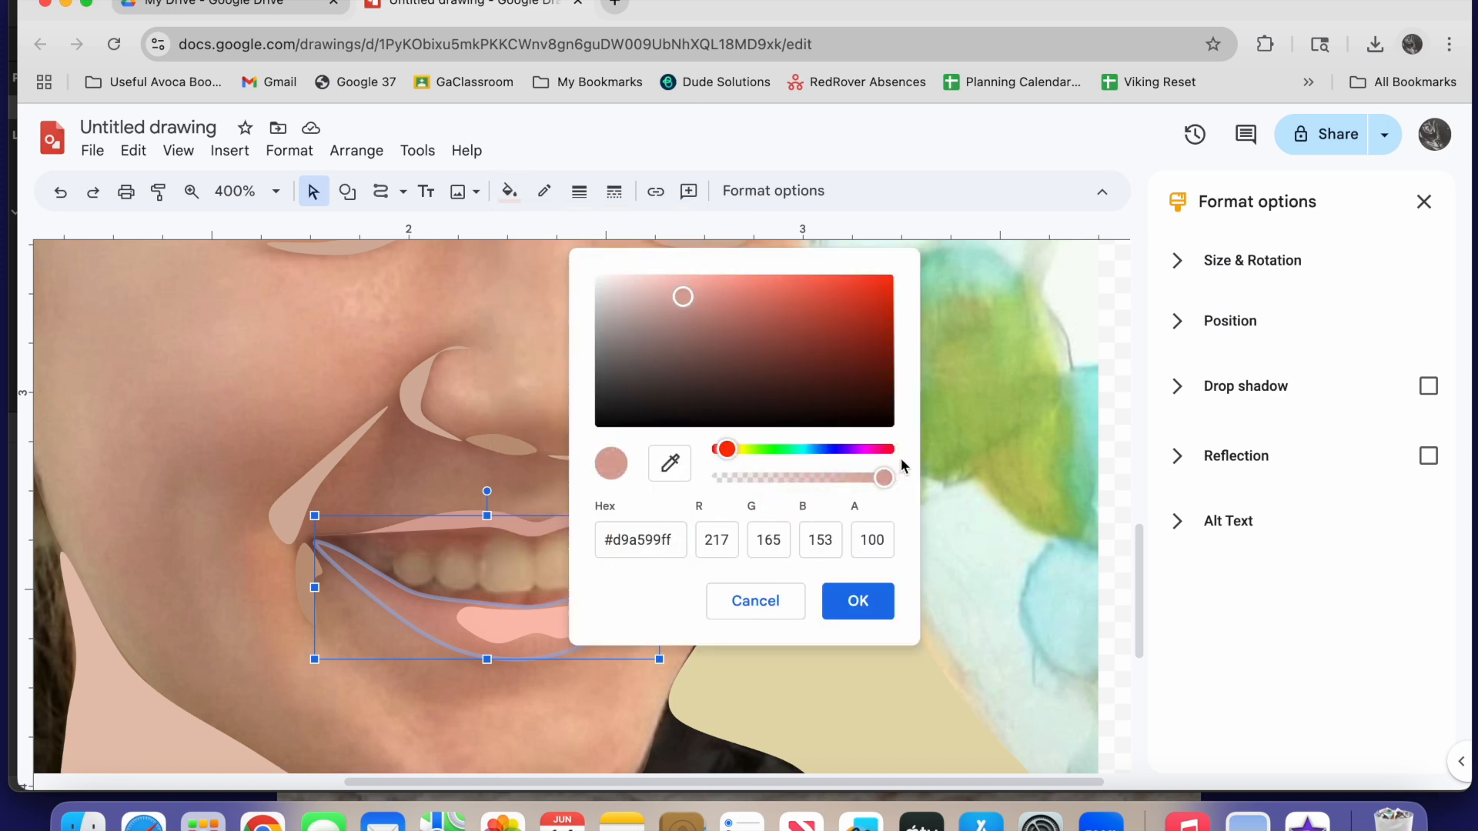
left_click(859, 606)
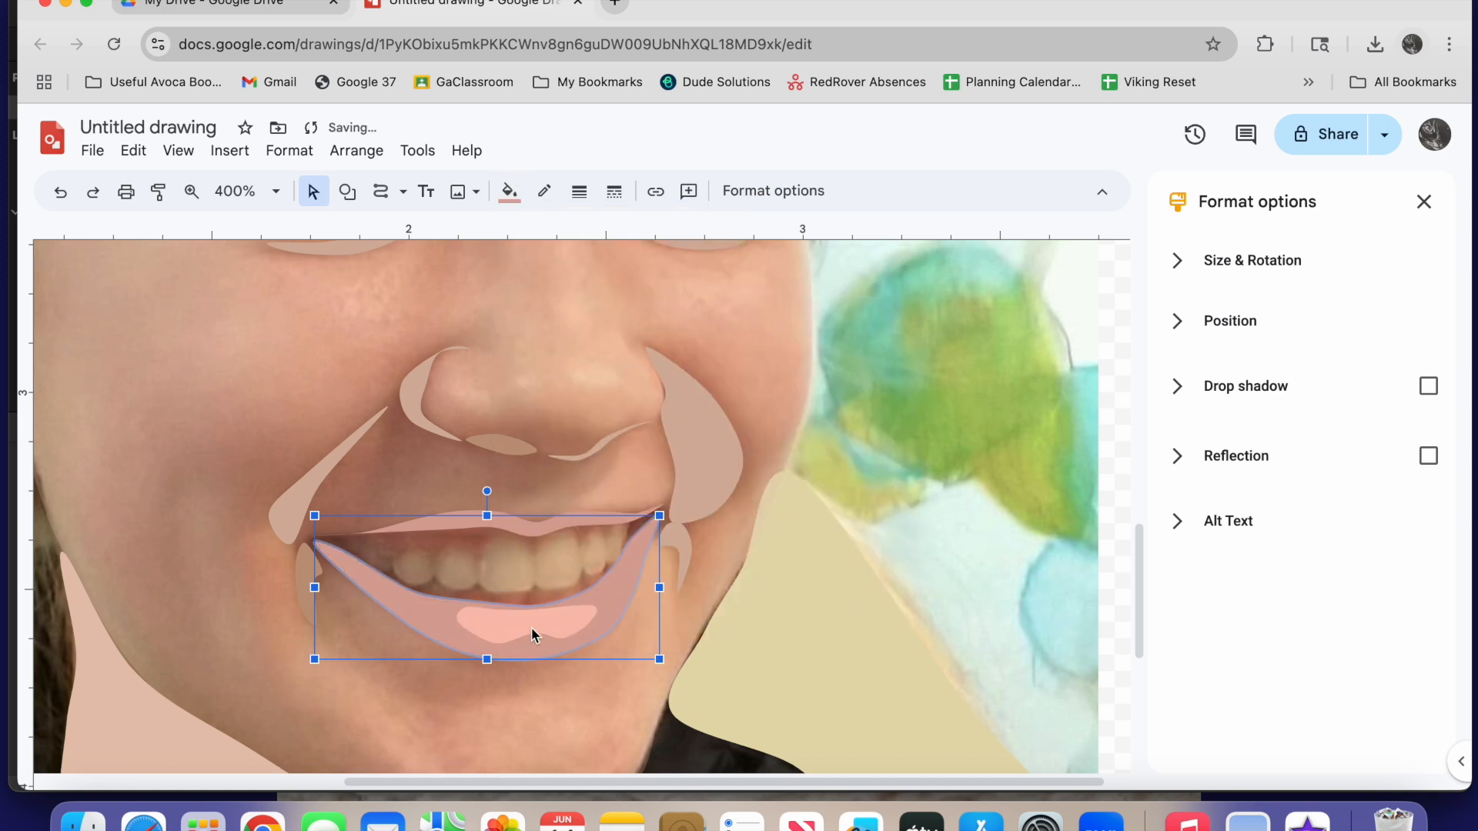
Trace the wide front tooth at the centre of the smile as a closed rounded shape
left_click(382, 191)
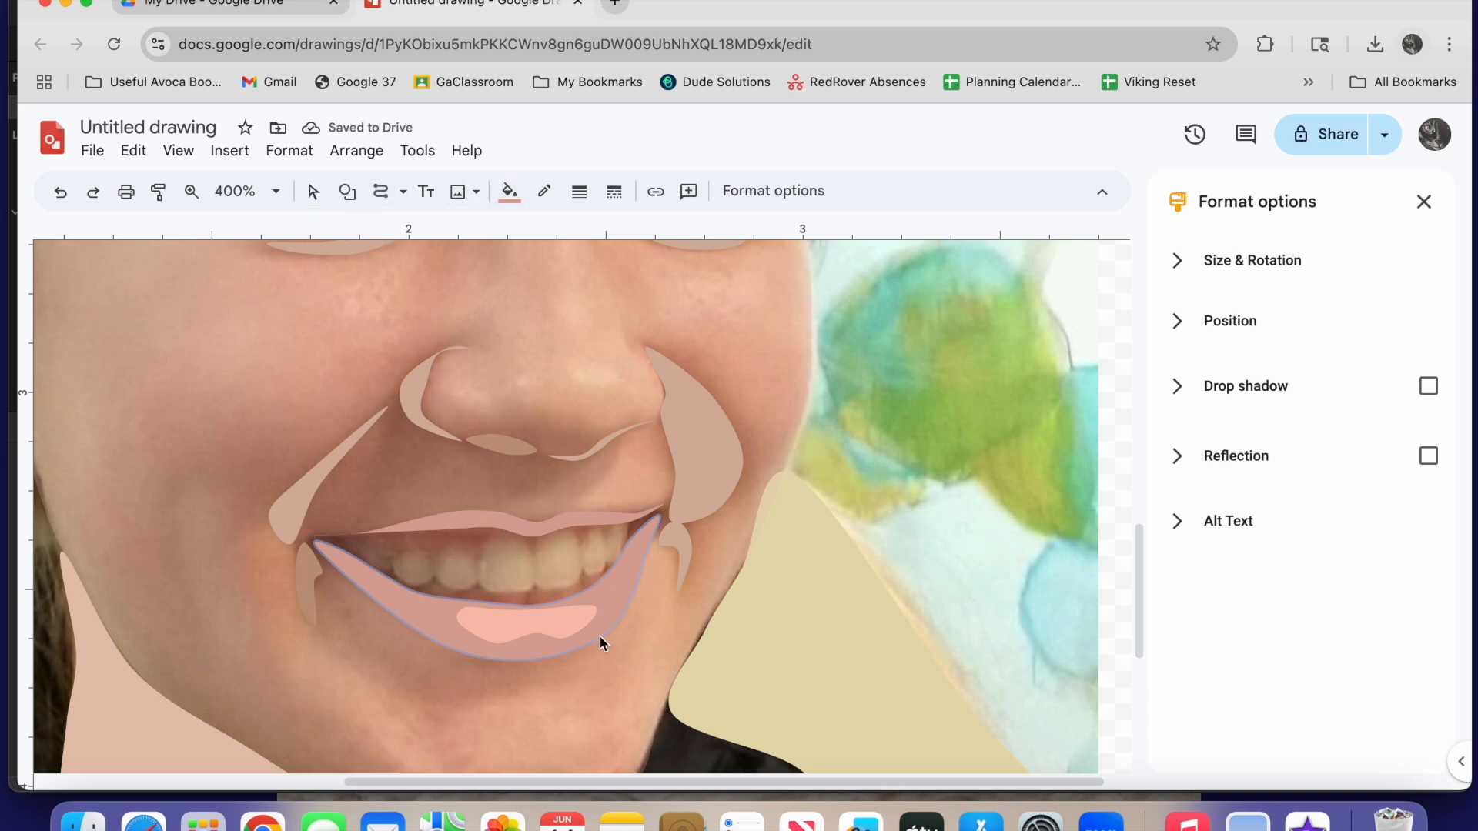
left_click(537, 587)
left_click(519, 539)
left_click(534, 591)
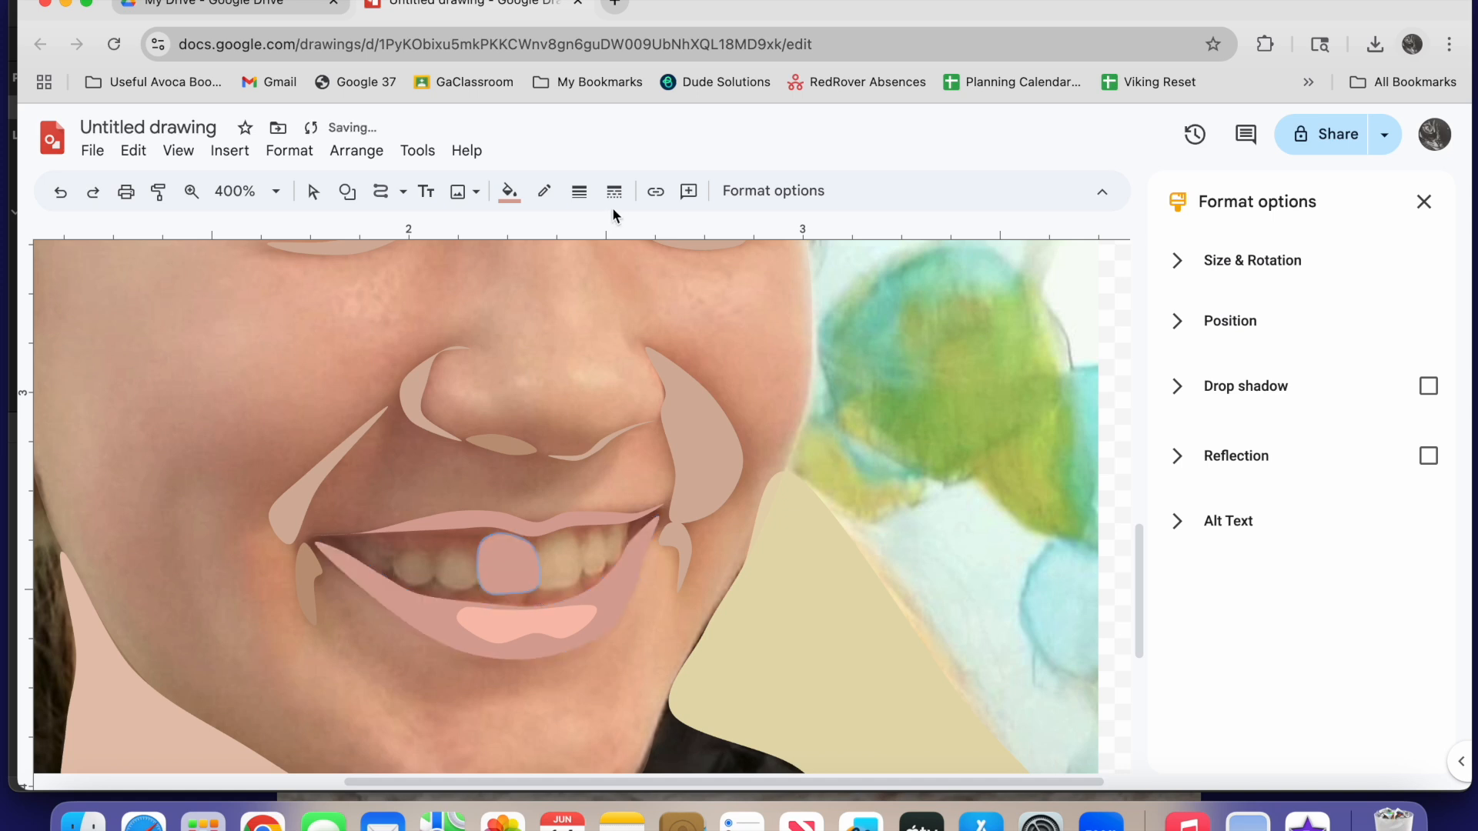
Fill the traced front tooth with a custom pale ivory at full opacity
left_click(511, 191)
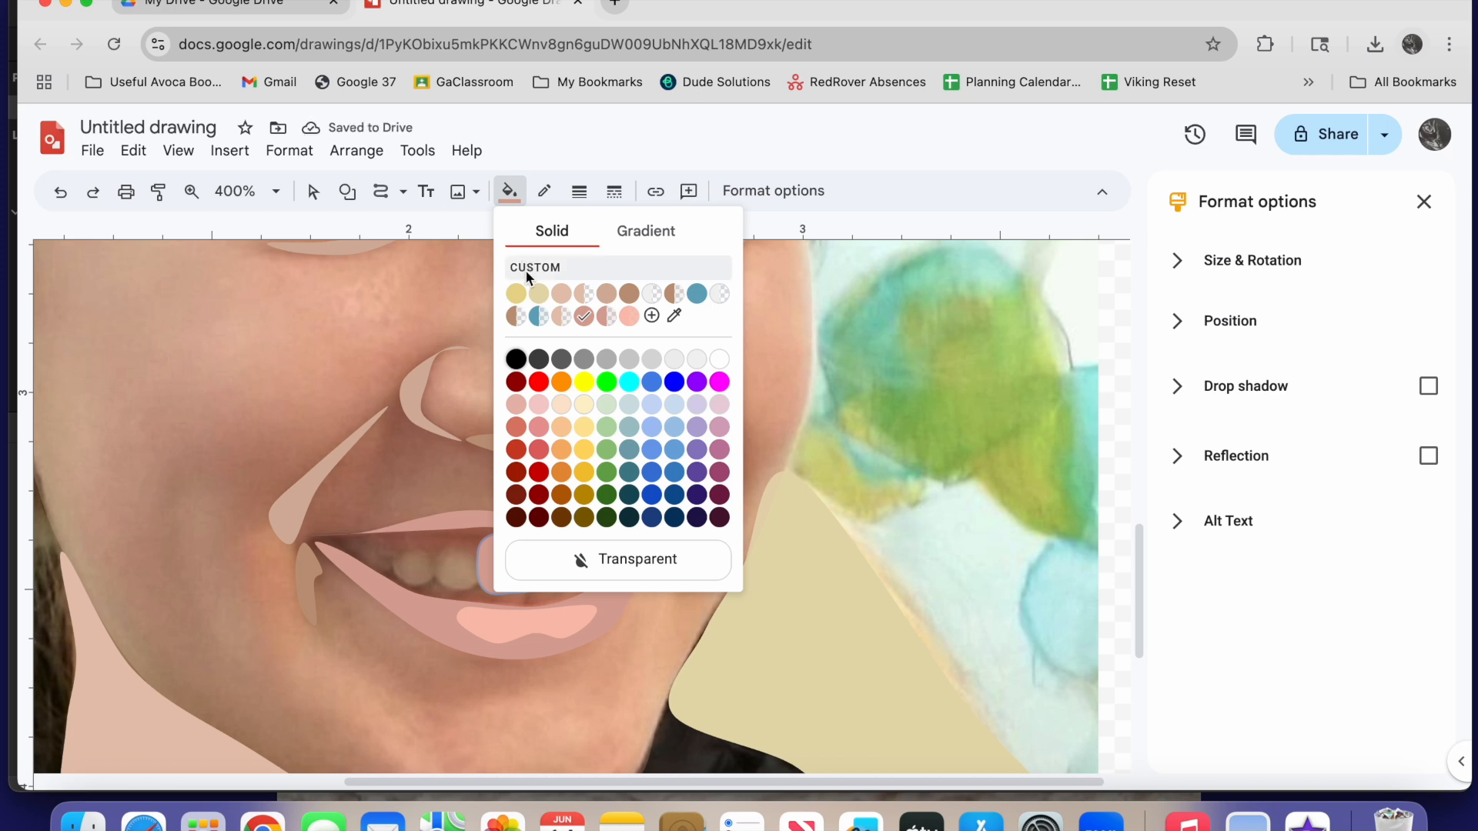
left_click(651, 315)
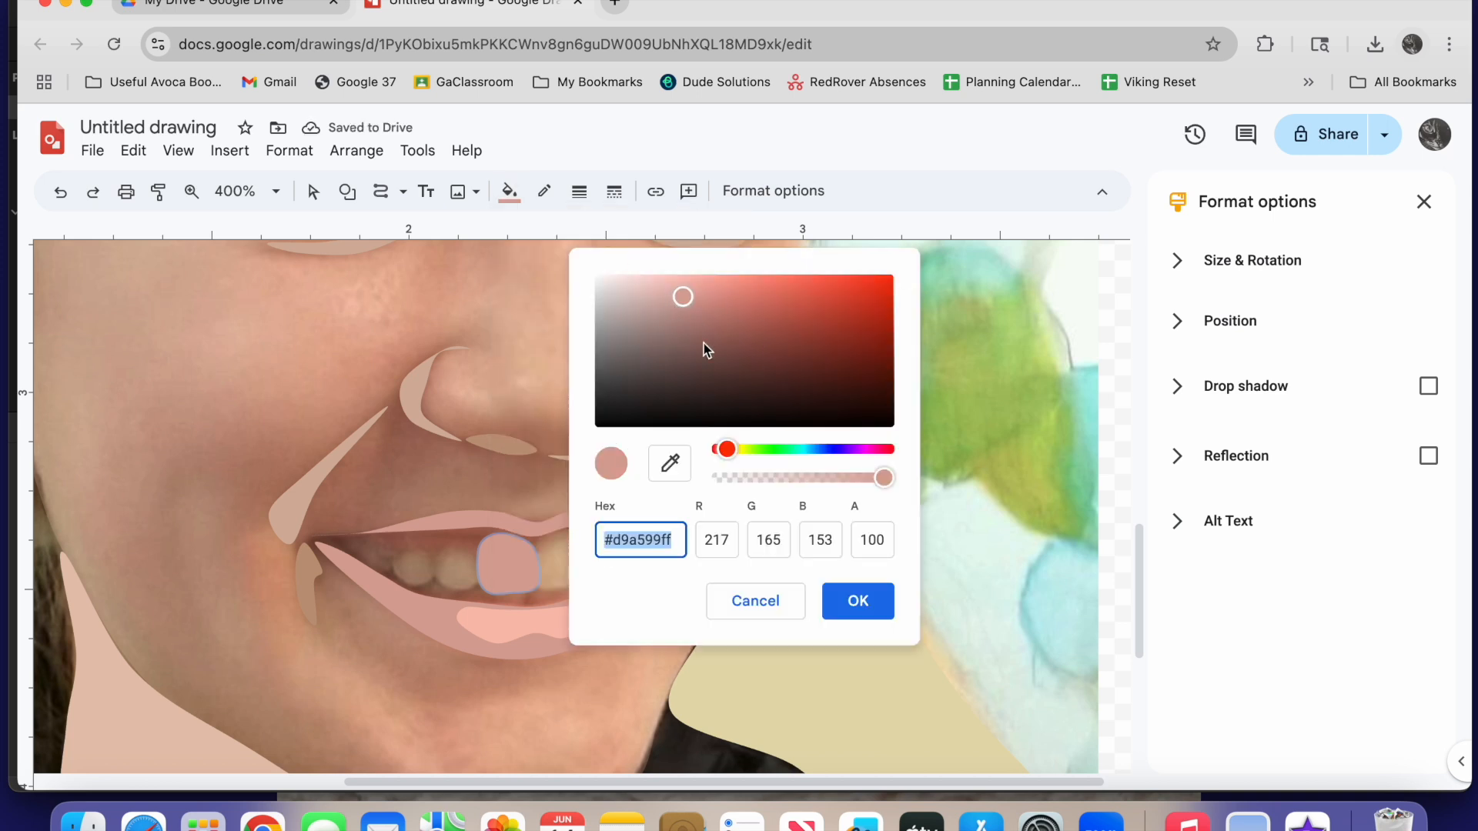
left_click_drag(727, 450, 736, 451)
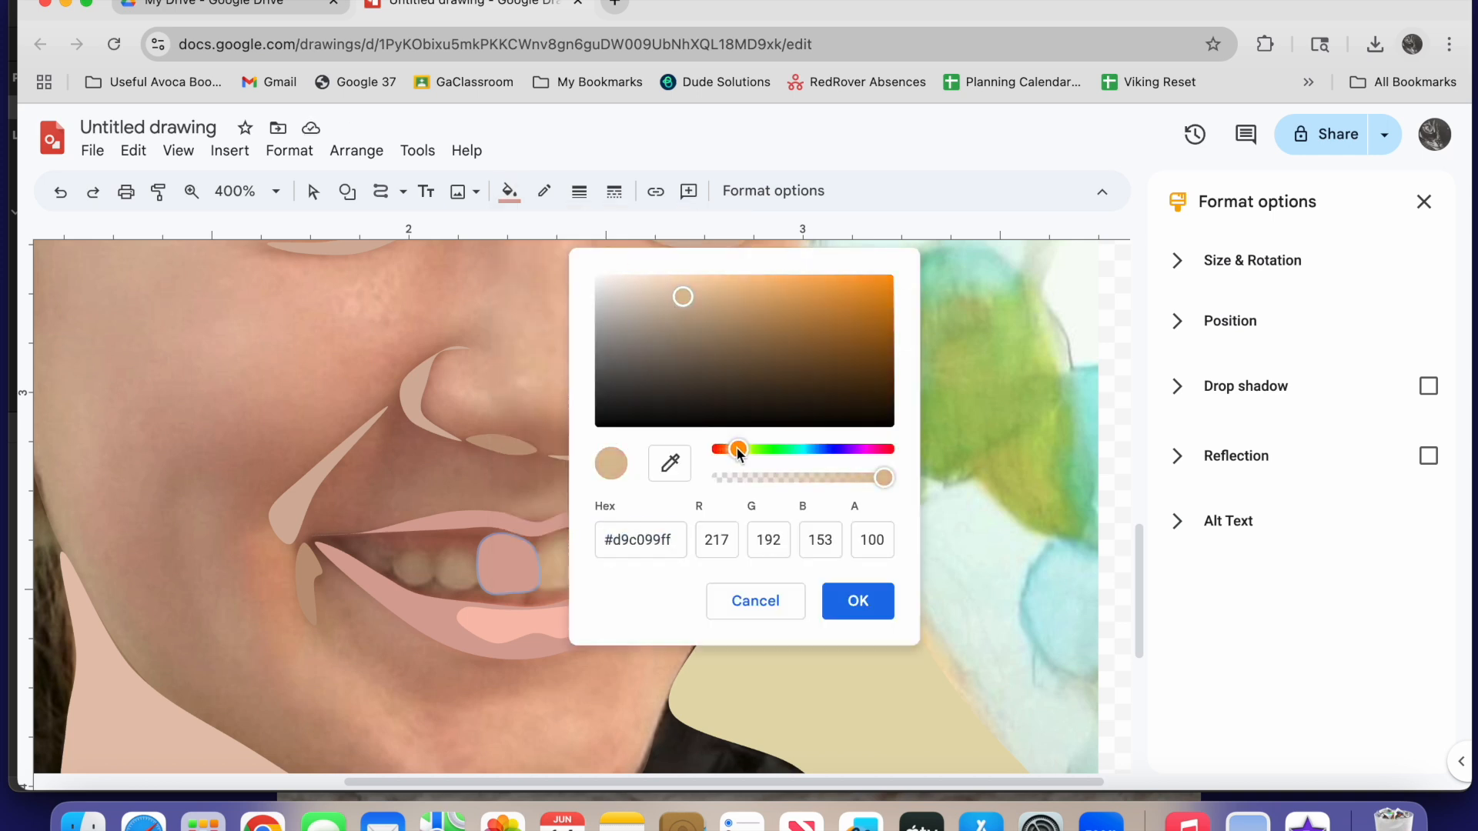
left_click_drag(683, 297, 621, 280)
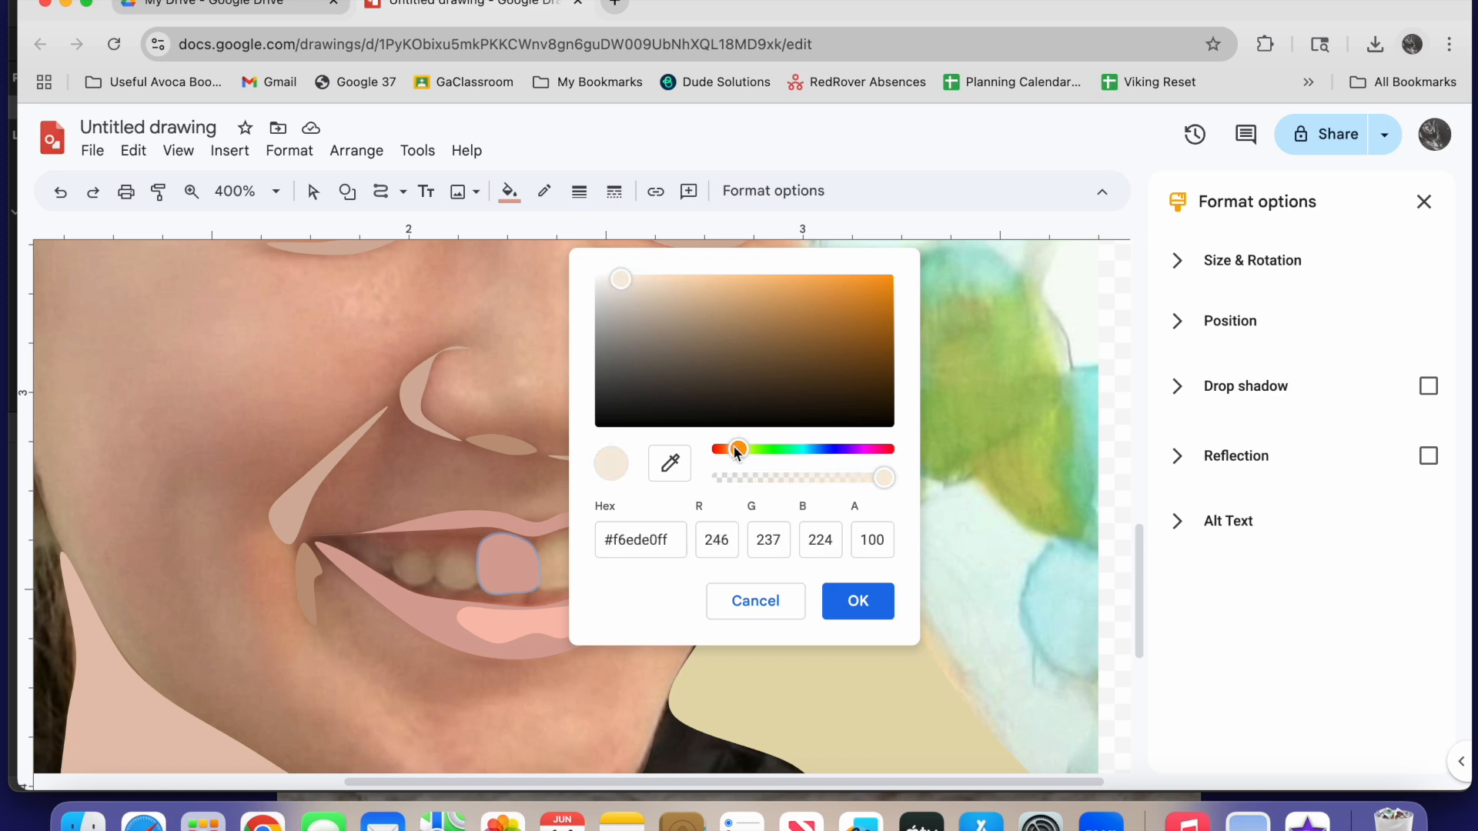
left_click_drag(737, 450, 746, 450)
left_click(856, 601)
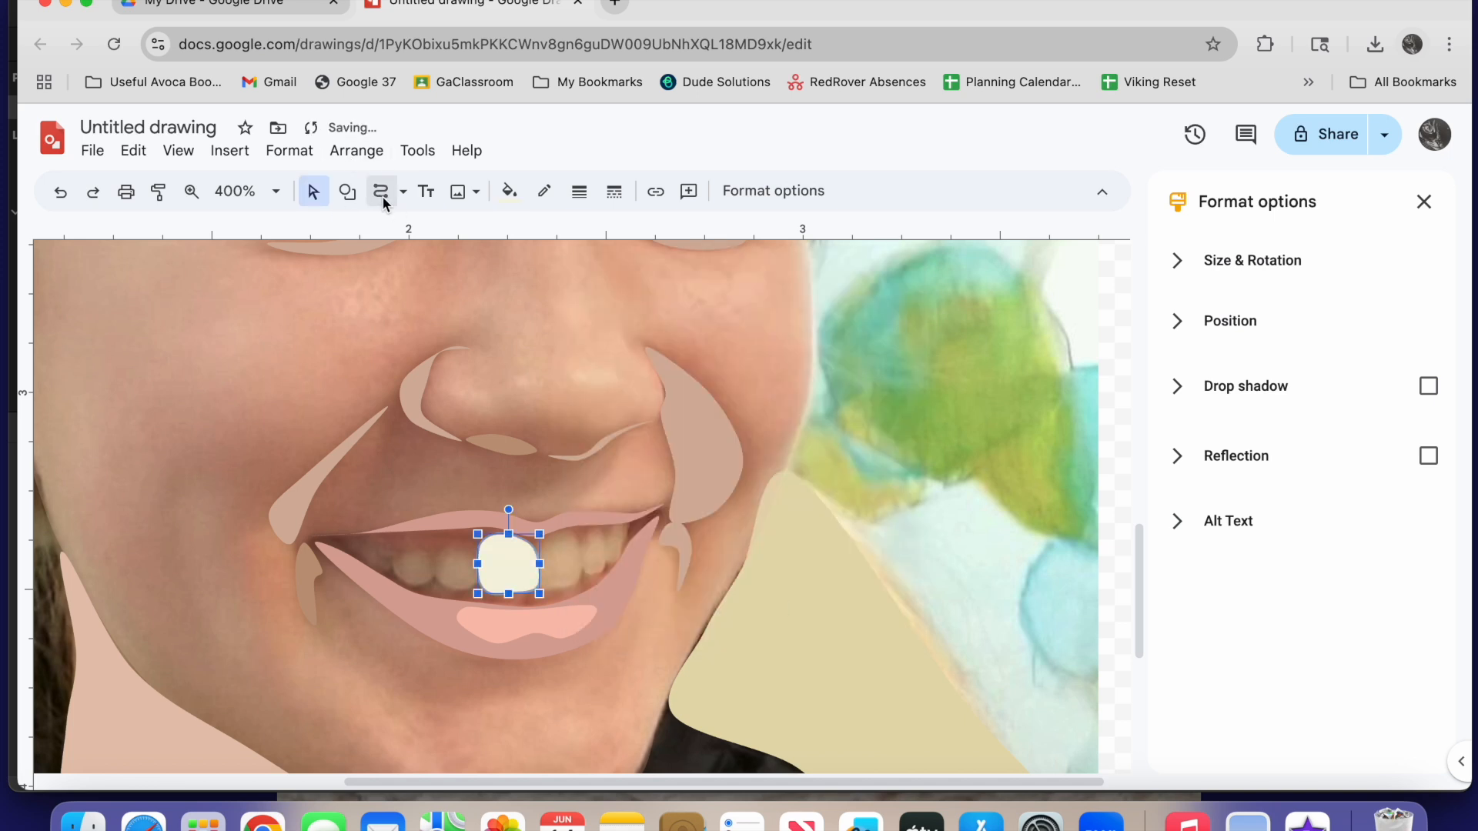
Trace the second front tooth and the smaller tooth on each side of the front pair as closed ivory shapes
left_click(388, 196)
left_click(537, 588)
left_click(583, 551)
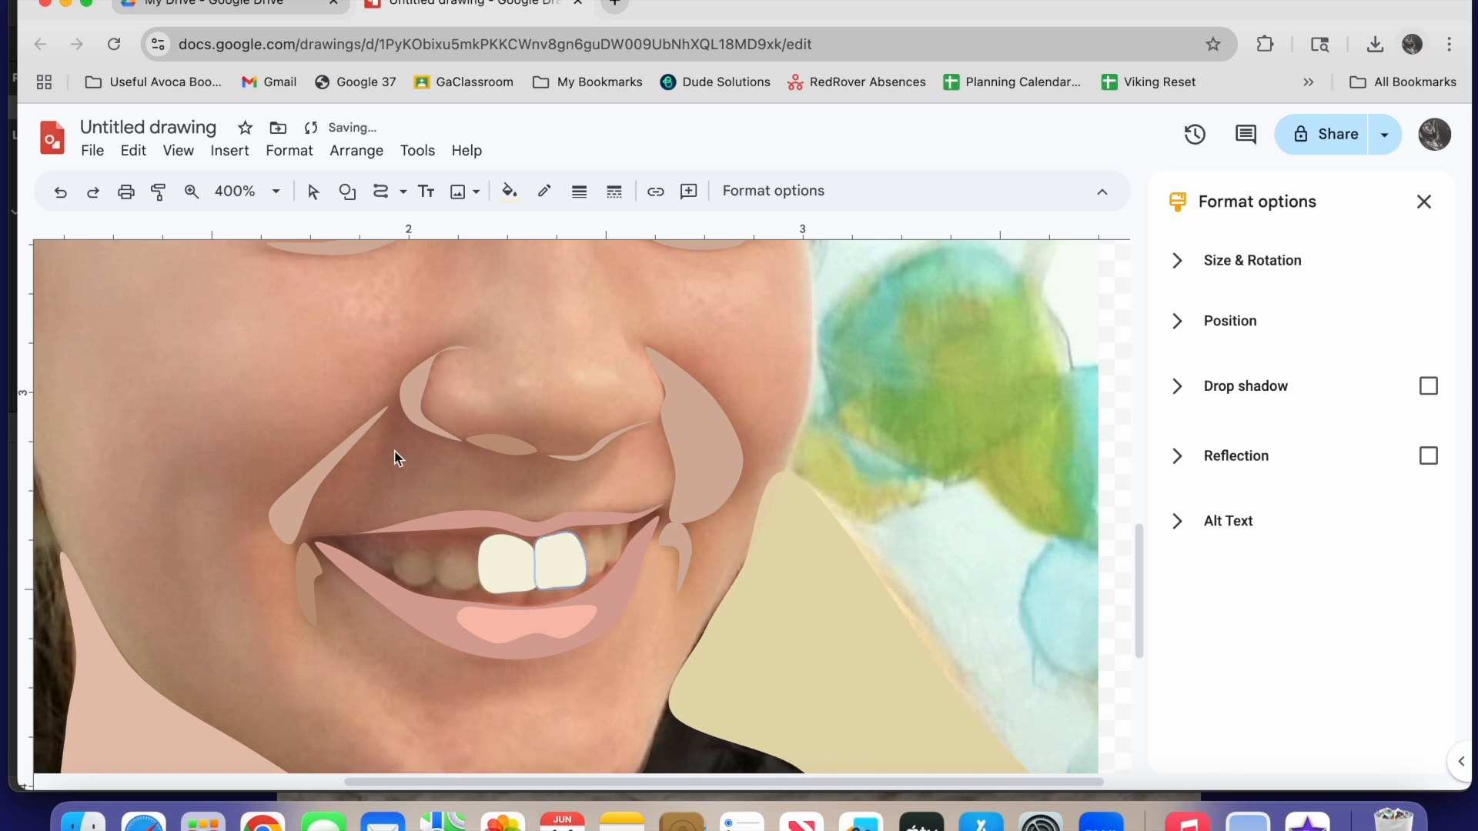
left_click(436, 570)
left_click(477, 572)
left_click(583, 549)
left_click(592, 532)
left_click(604, 535)
left_click(605, 566)
double_click(588, 577)
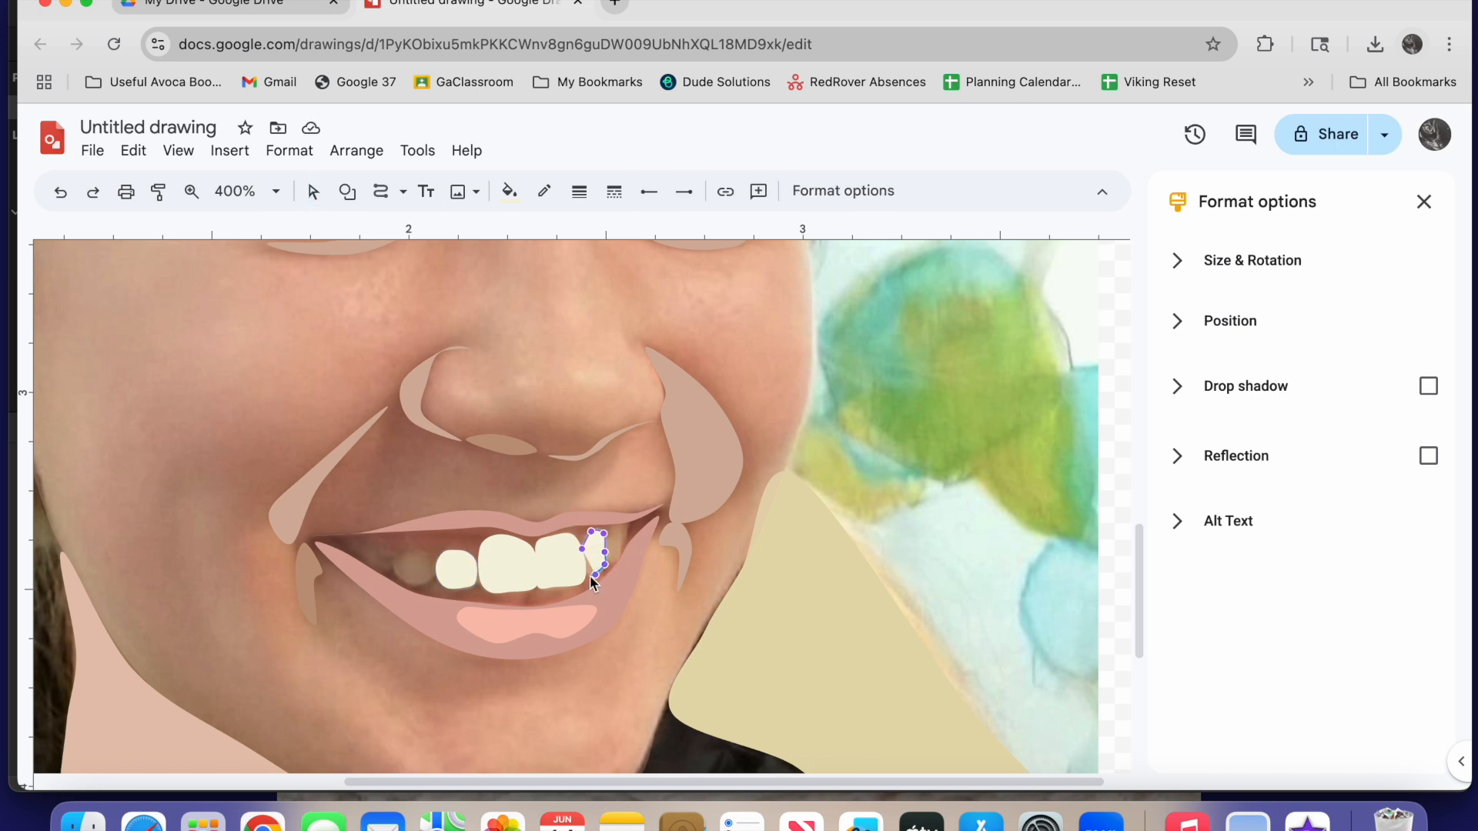
Outline the narrow tooth in the custom pale khaki and the adjoining front tooth in the deeper custom yellow
left_click(546, 192)
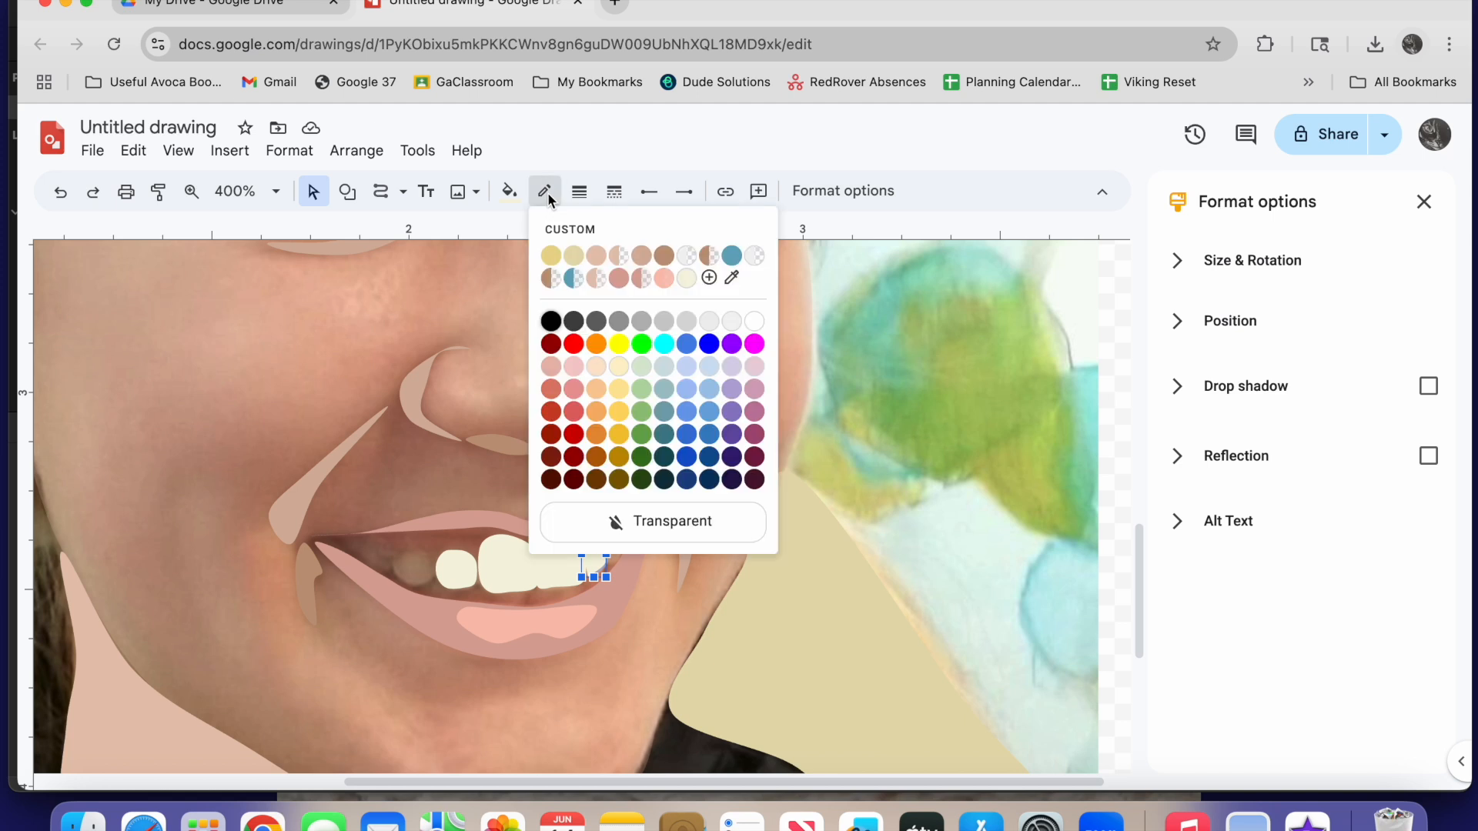
left_click(573, 257)
left_click(549, 570)
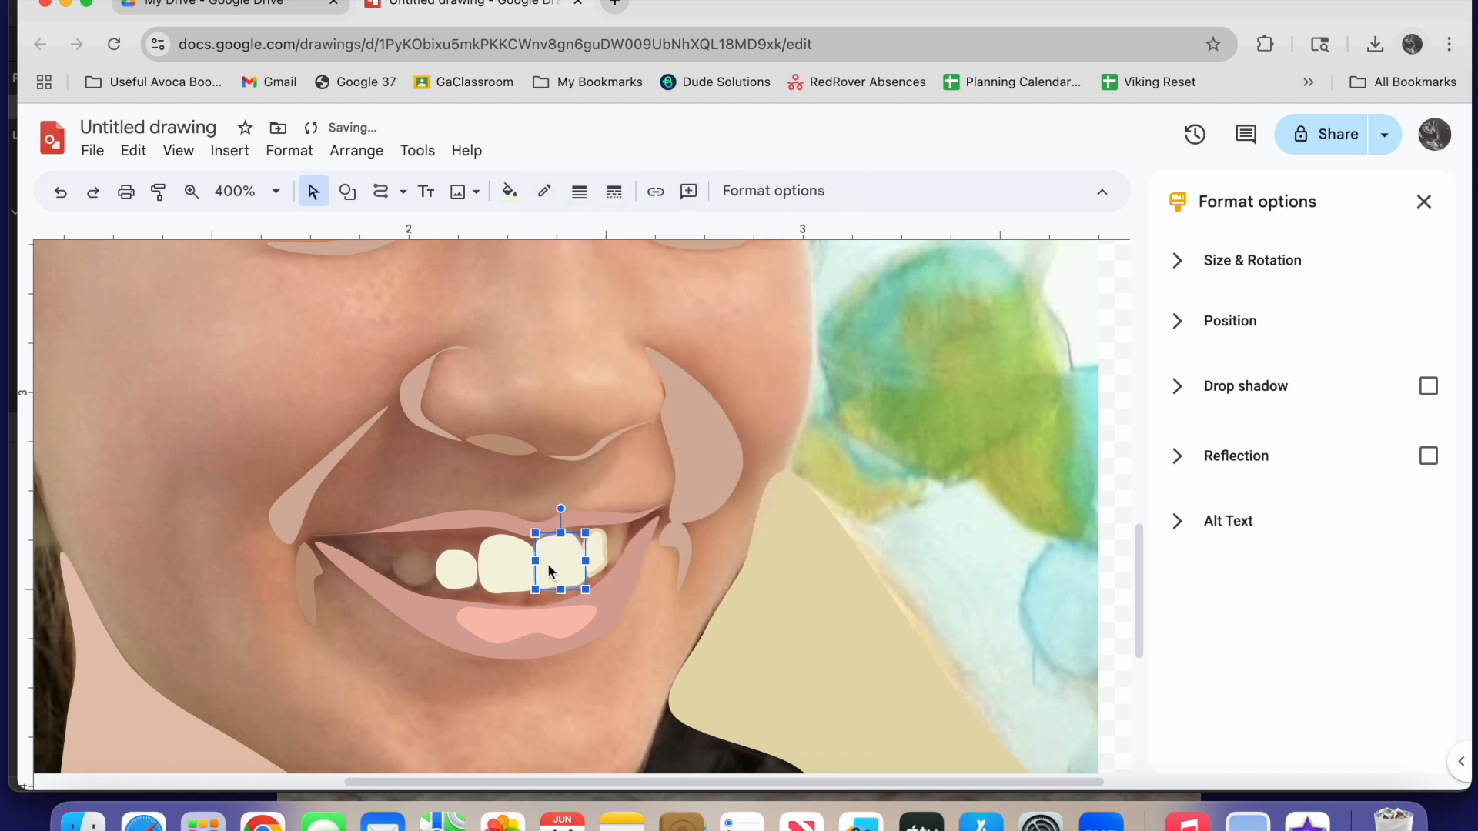
left_click(544, 191)
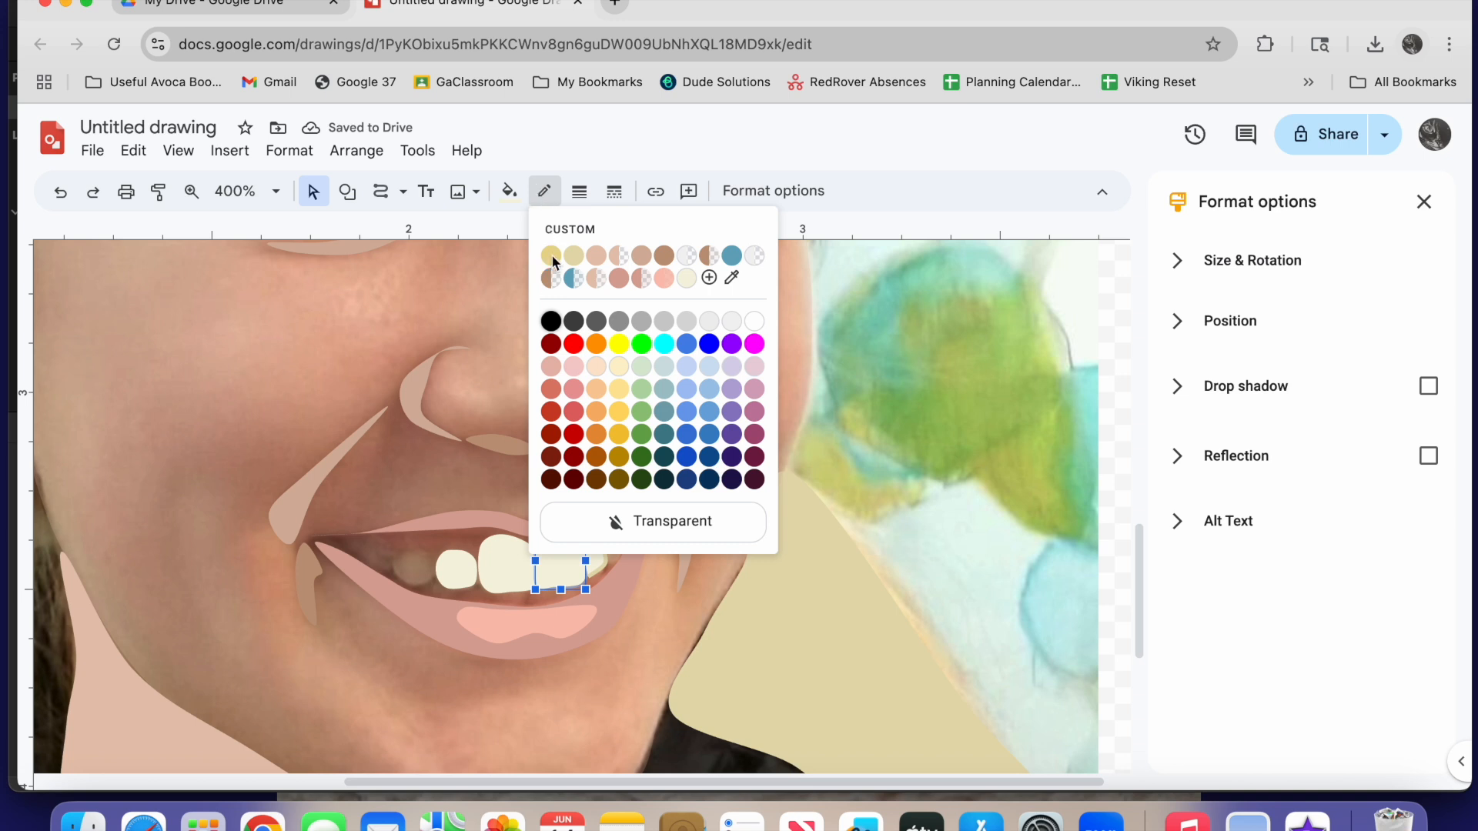
left_click(551, 257)
Set the outlines of both front teeth to the custom pale khaki
left_click(510, 570)
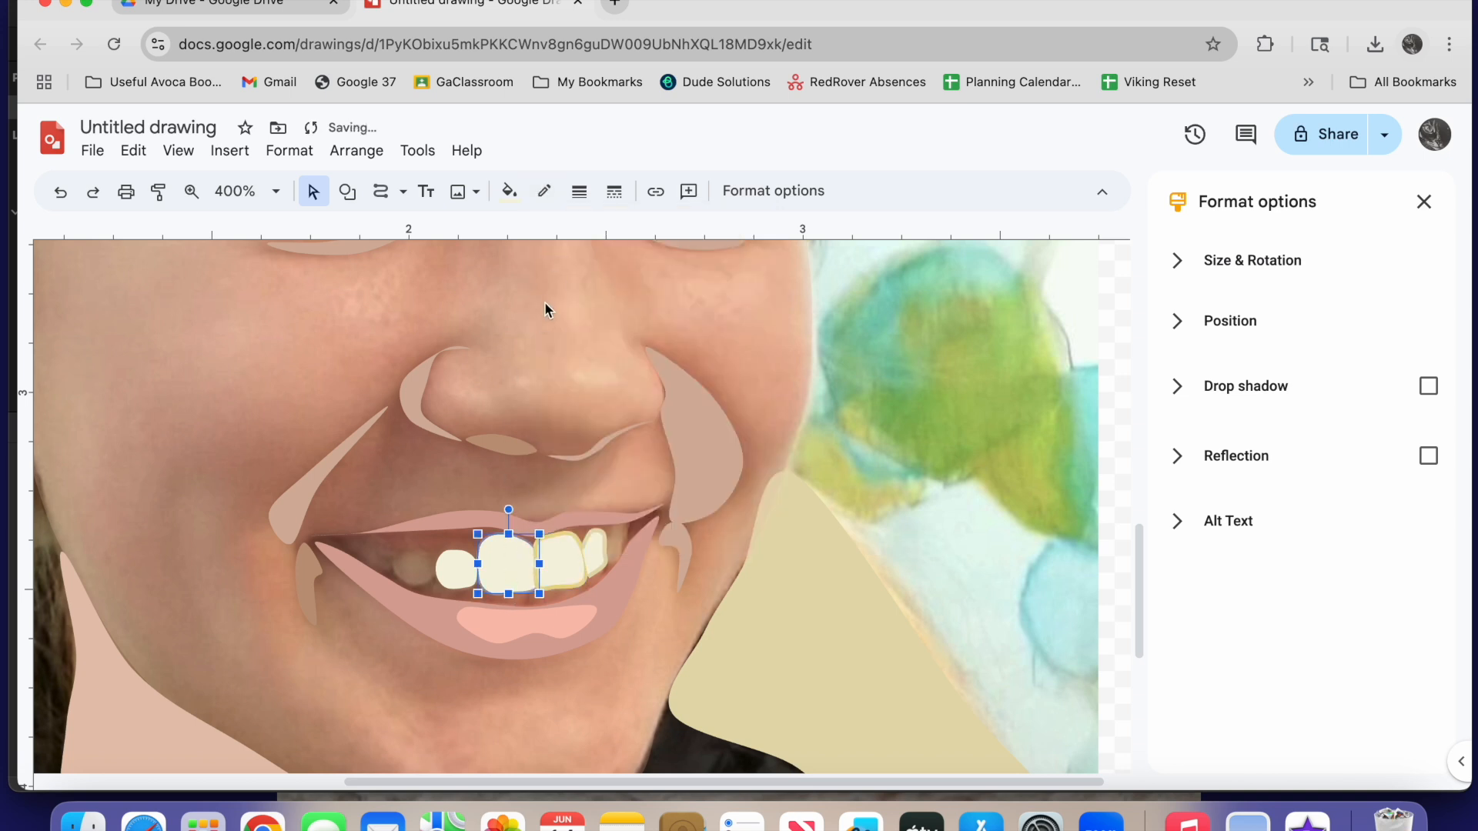
left_click(544, 192)
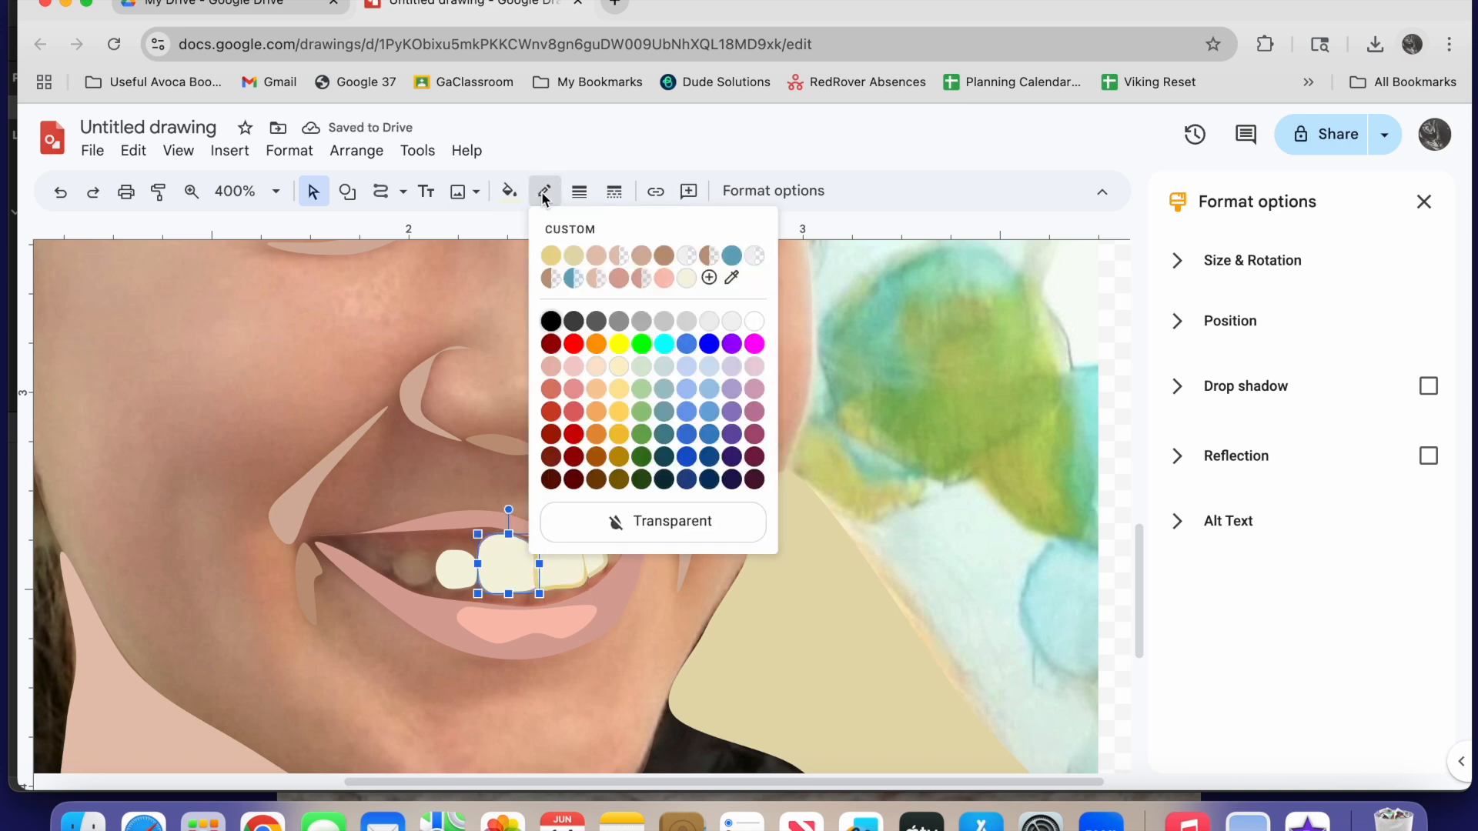
left_click(574, 257)
left_click(563, 571)
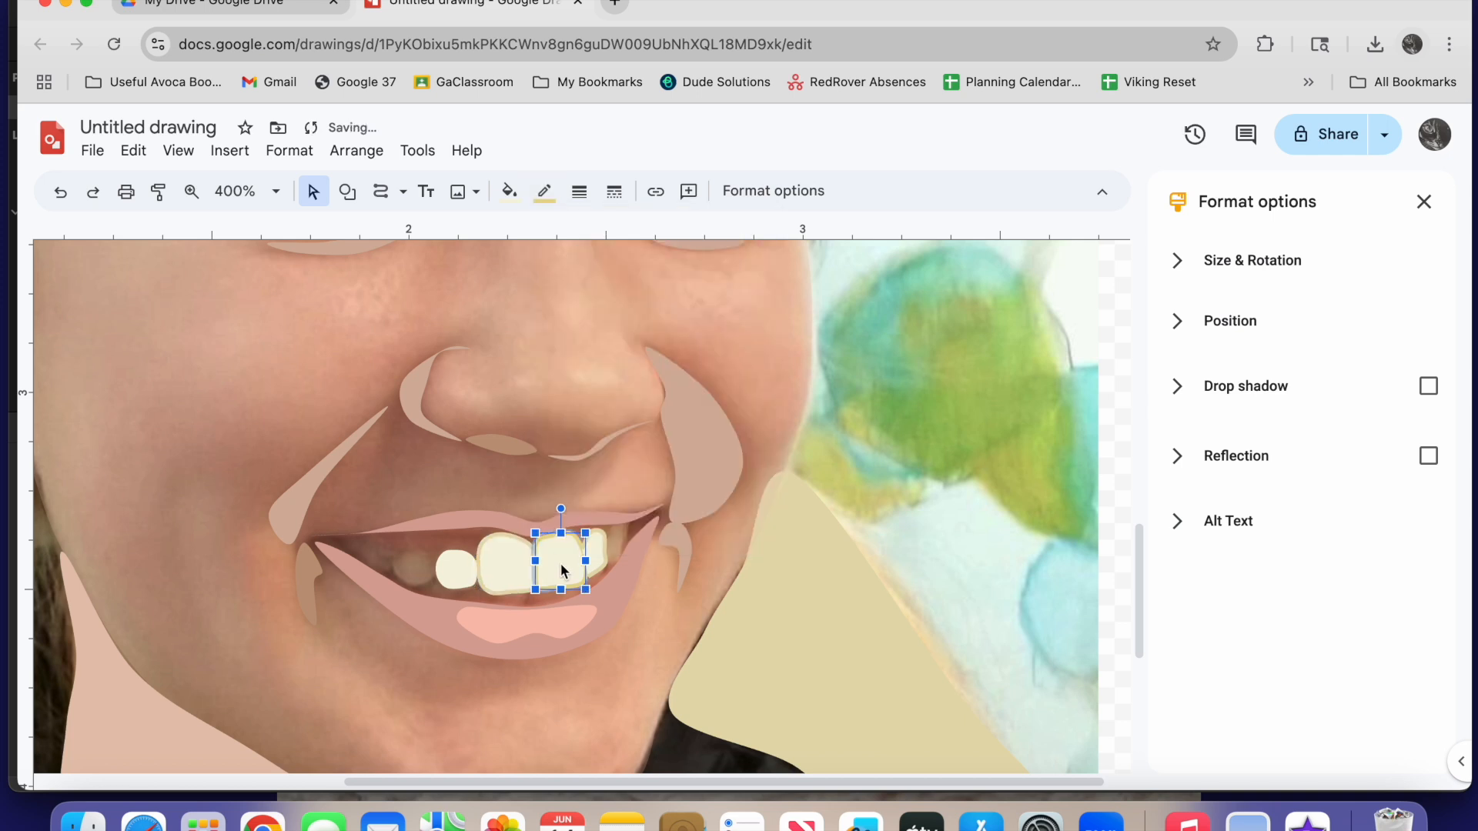
left_click(545, 193)
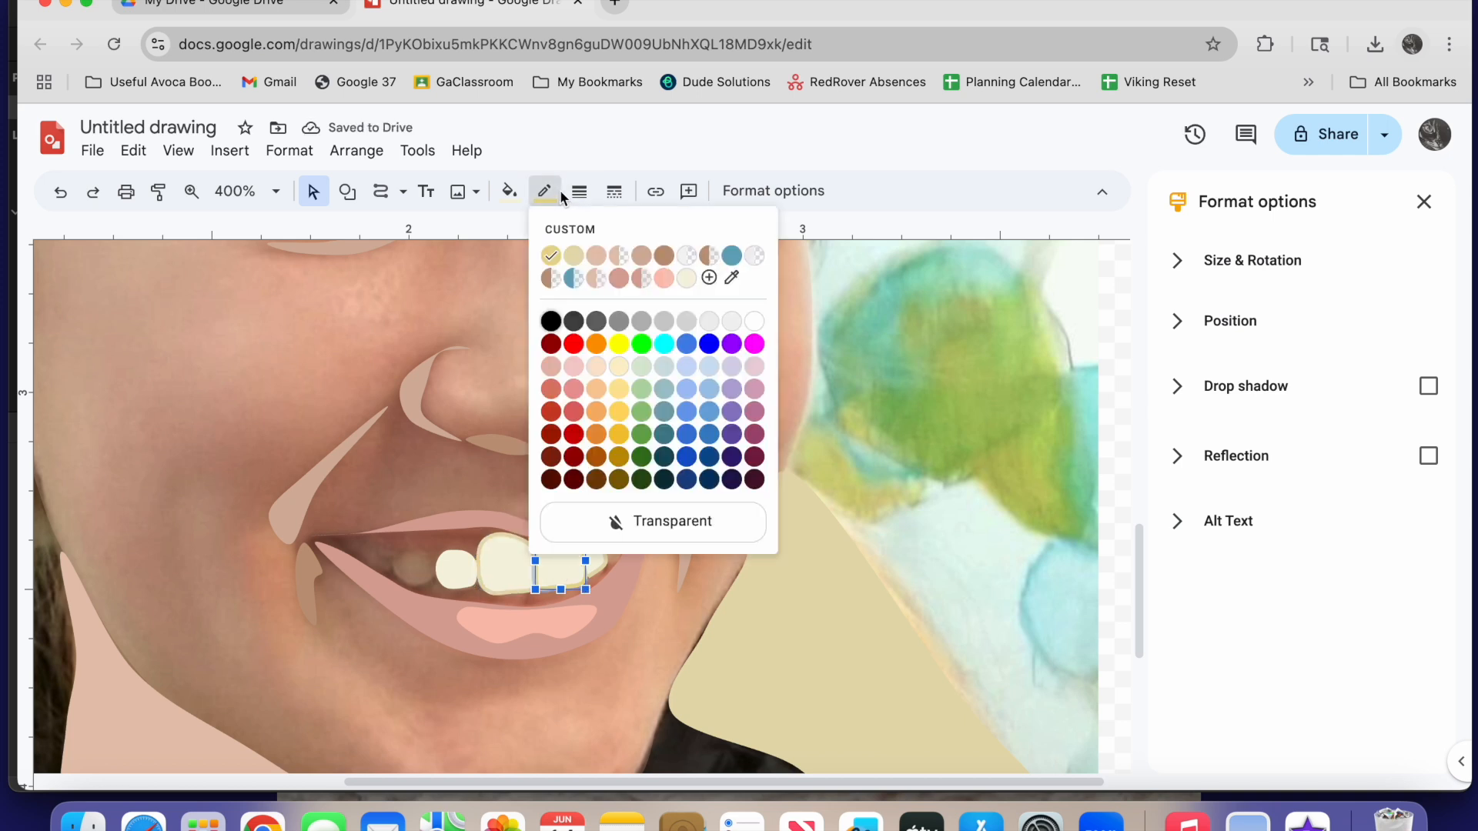
left_click(580, 256)
Give the small tooth on the other side of the front pair the same custom pale khaki outline
left_click(602, 563)
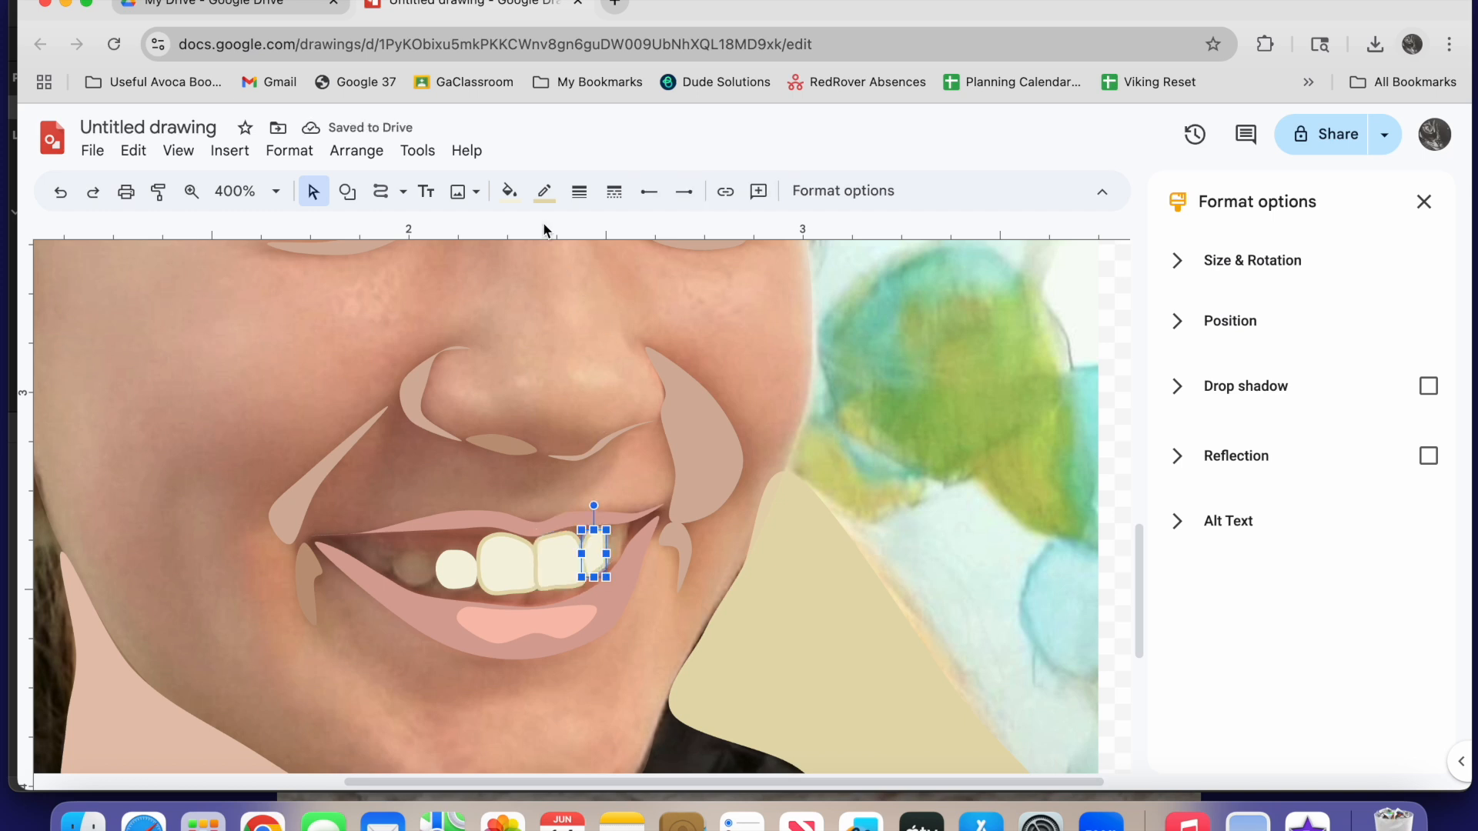
left_click(542, 194)
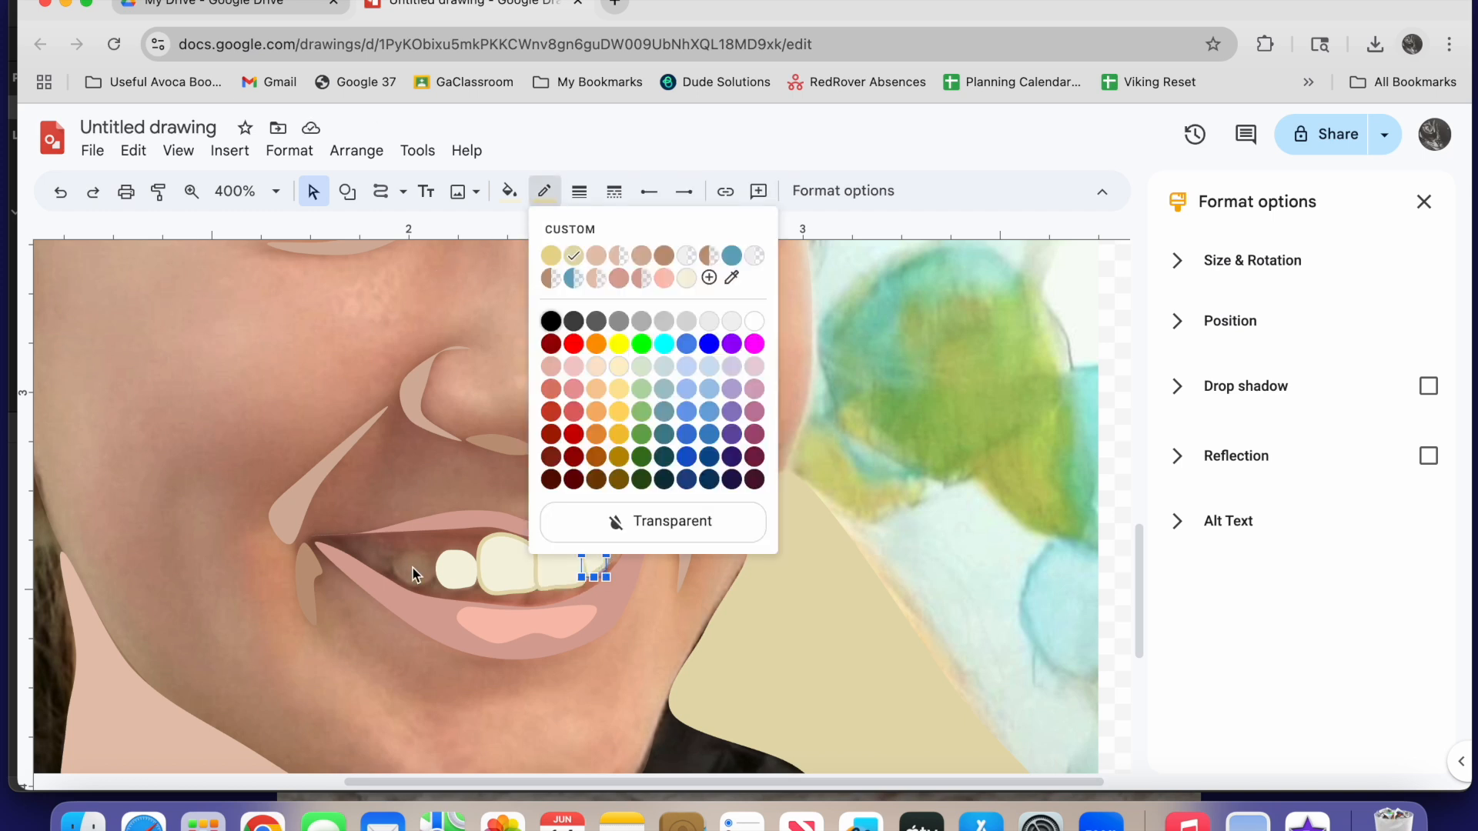
left_click(454, 574)
left_click(548, 190)
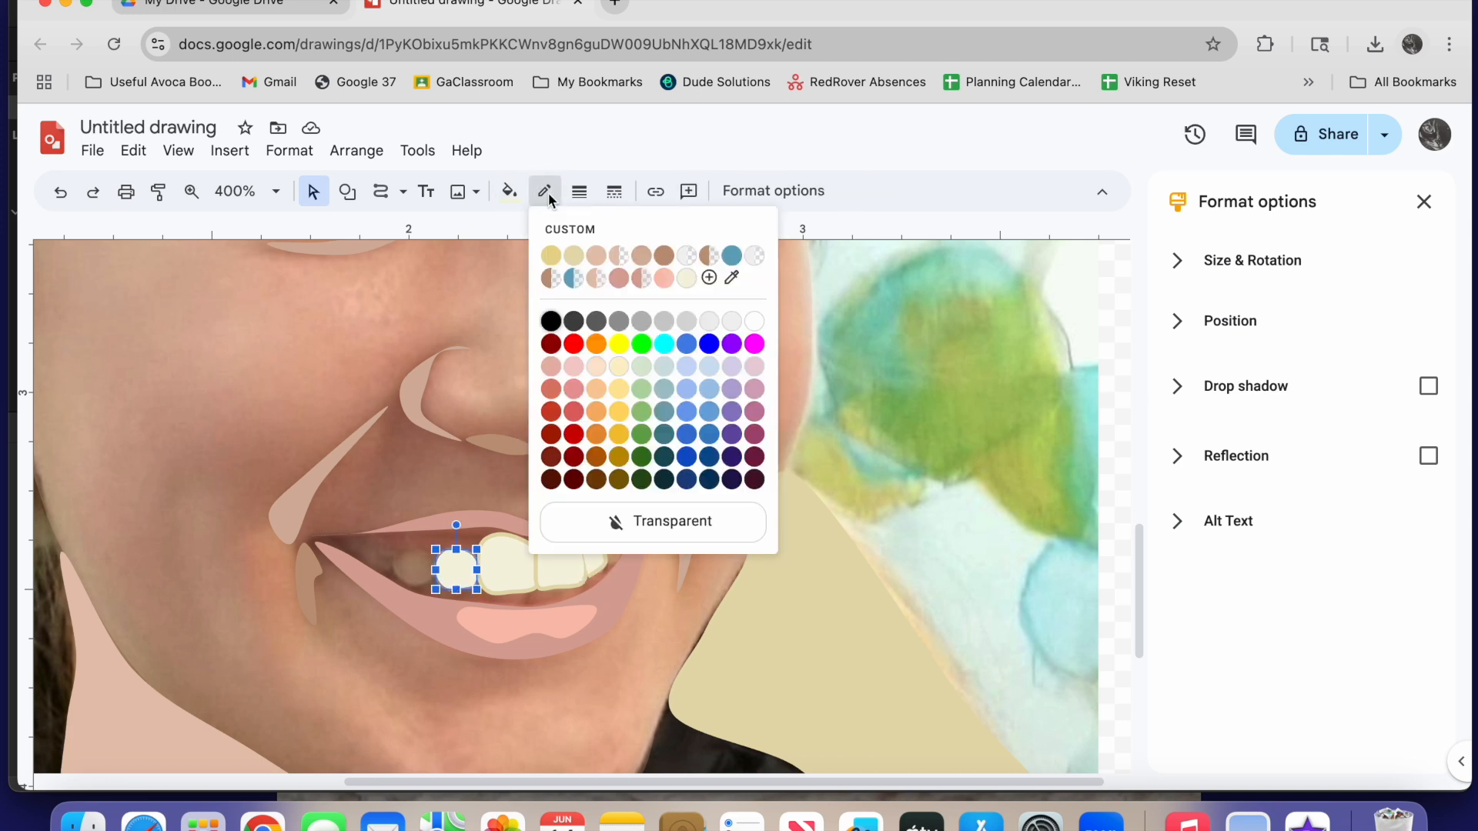
left_click(574, 257)
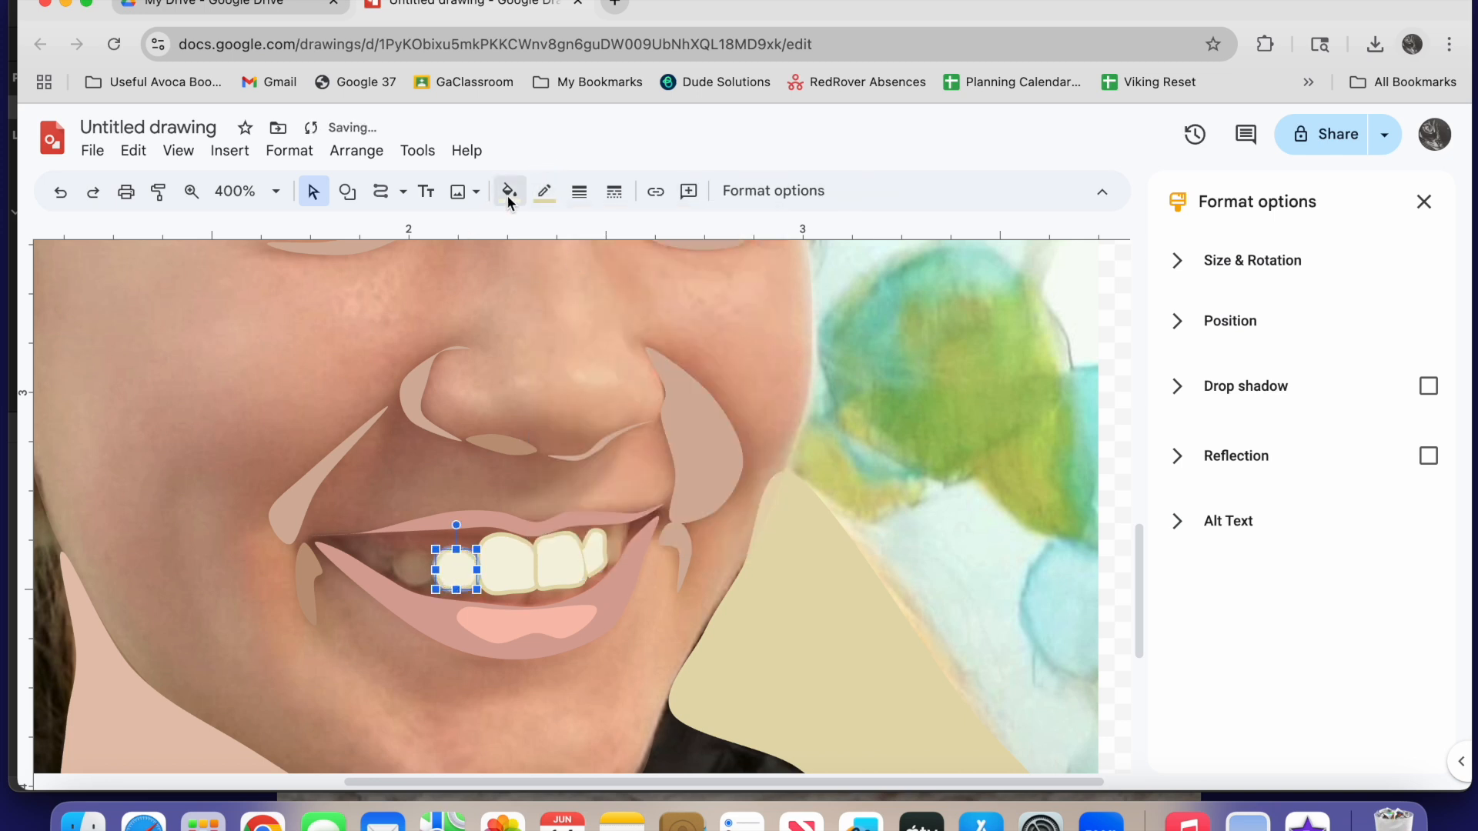
Trace the remaining visible teeth near both corners of the mouth as closed ivory shapes with pale khaki outlines
left_click(380, 191)
left_click(608, 533)
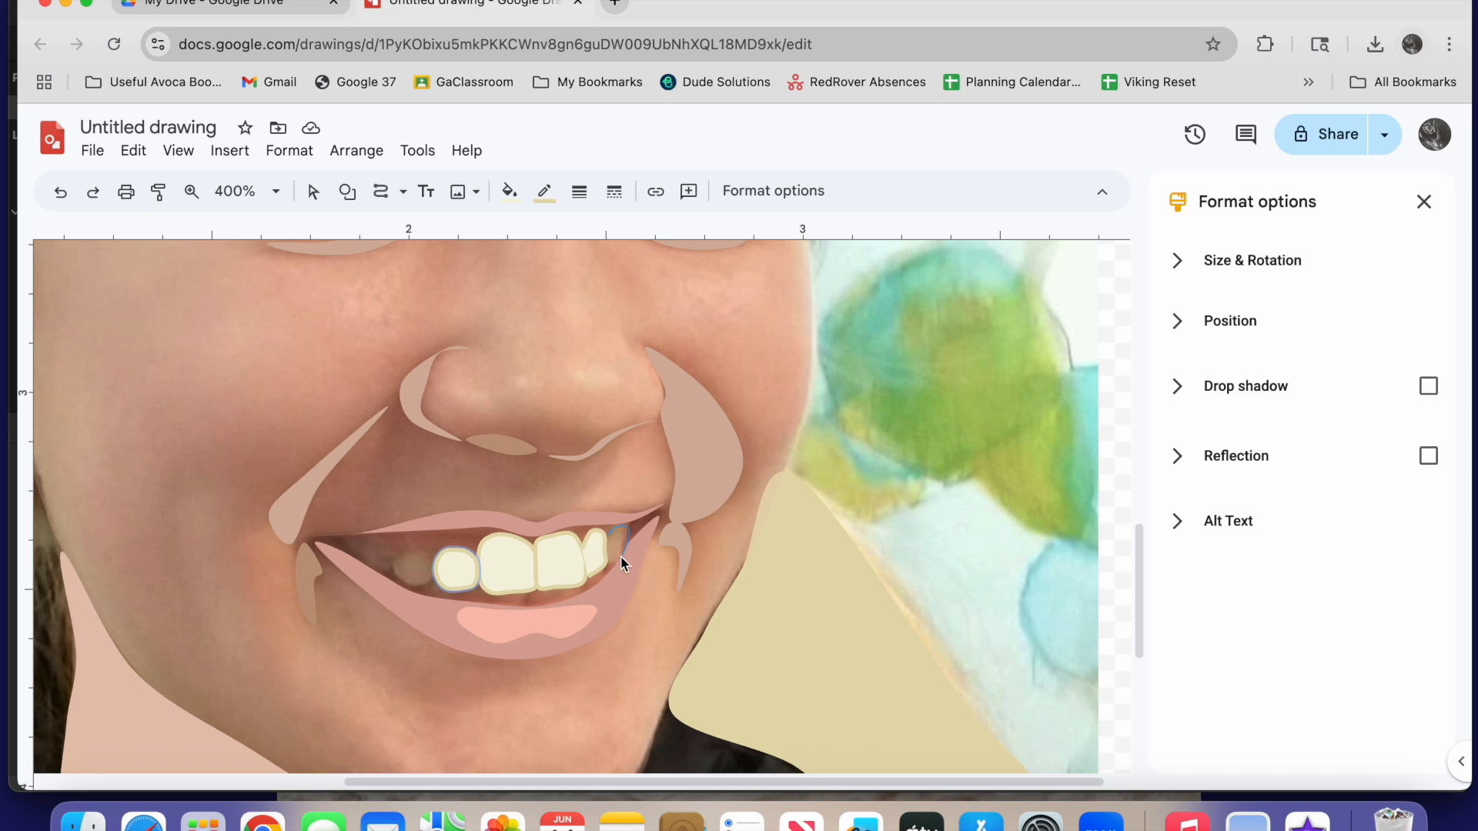
left_click(621, 556)
left_click(608, 566)
left_click(607, 532)
left_click(433, 571)
left_click(429, 556)
left_click(403, 551)
left_click(434, 571)
left_click(385, 571)
left_click(390, 554)
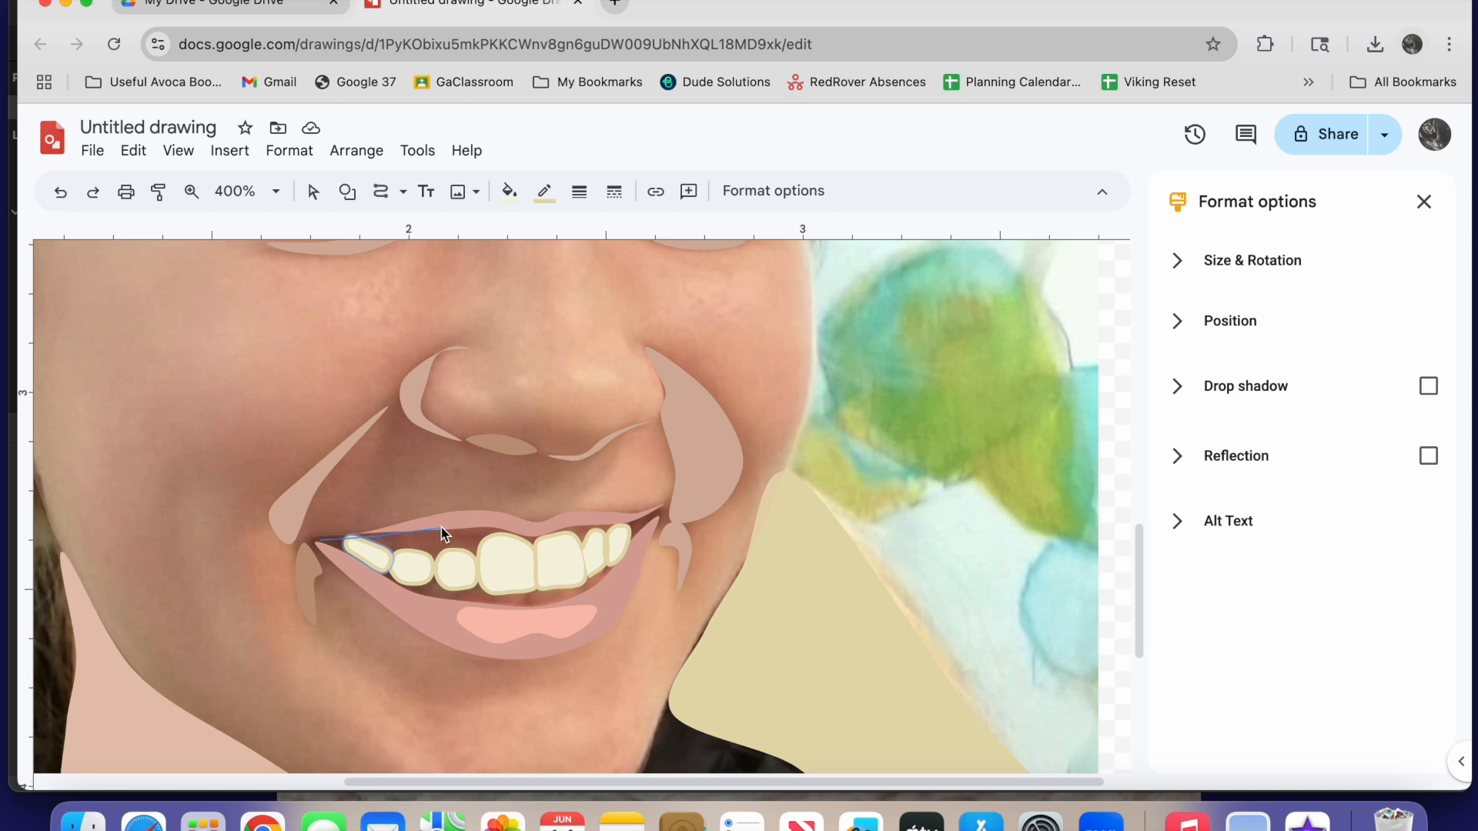
Trace the open mouth between the lips as a dark mauve shape and move it down clear of the teeth
left_click(537, 540)
left_click(319, 541)
left_click(544, 191)
left_click(660, 519)
left_click_drag(550, 578, 553, 674)
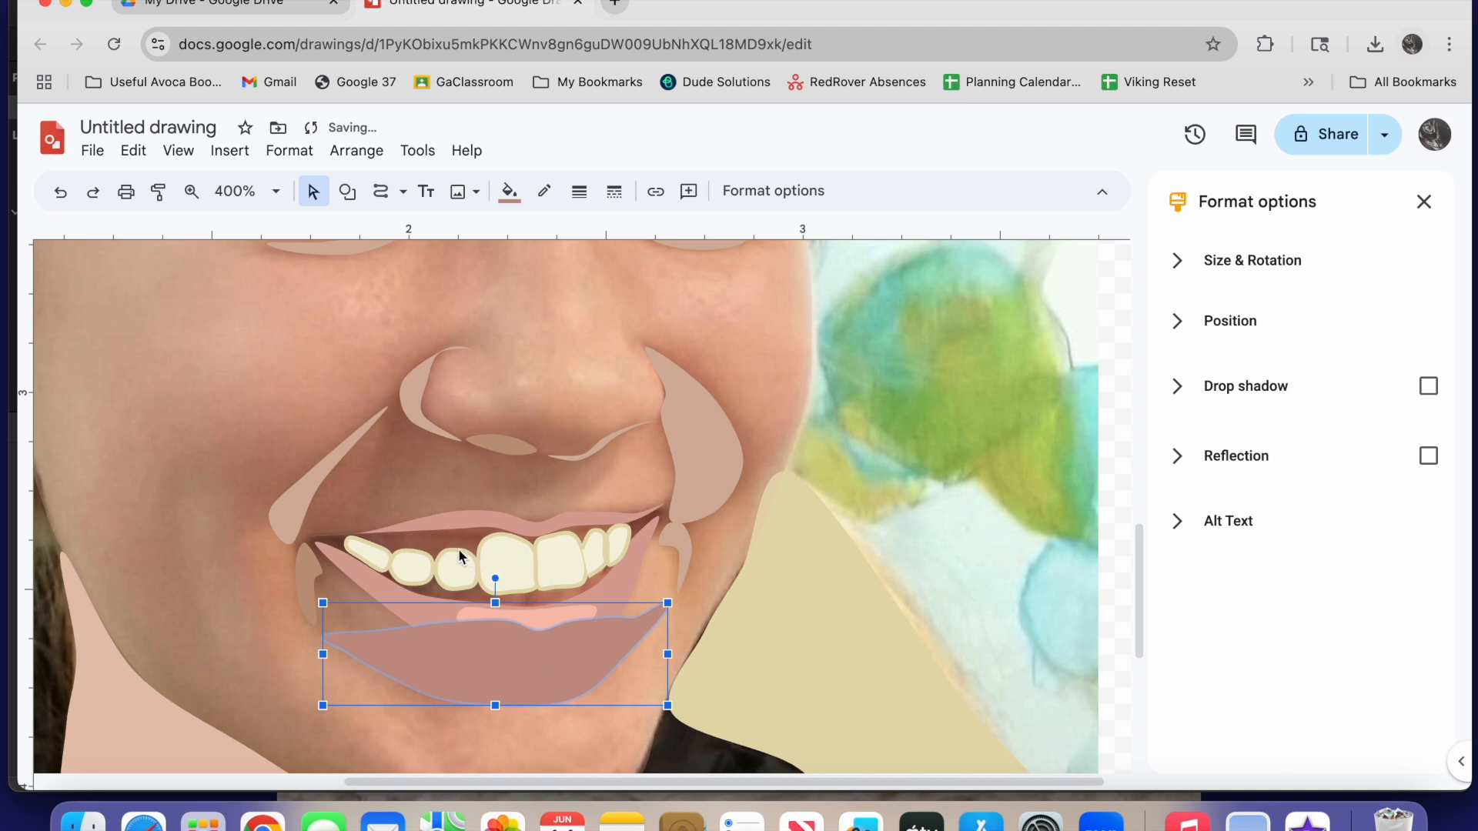
Bring all the teeth, both lips and the lower lip highlight to the front of the dark mouth shape
left_click(390, 560)
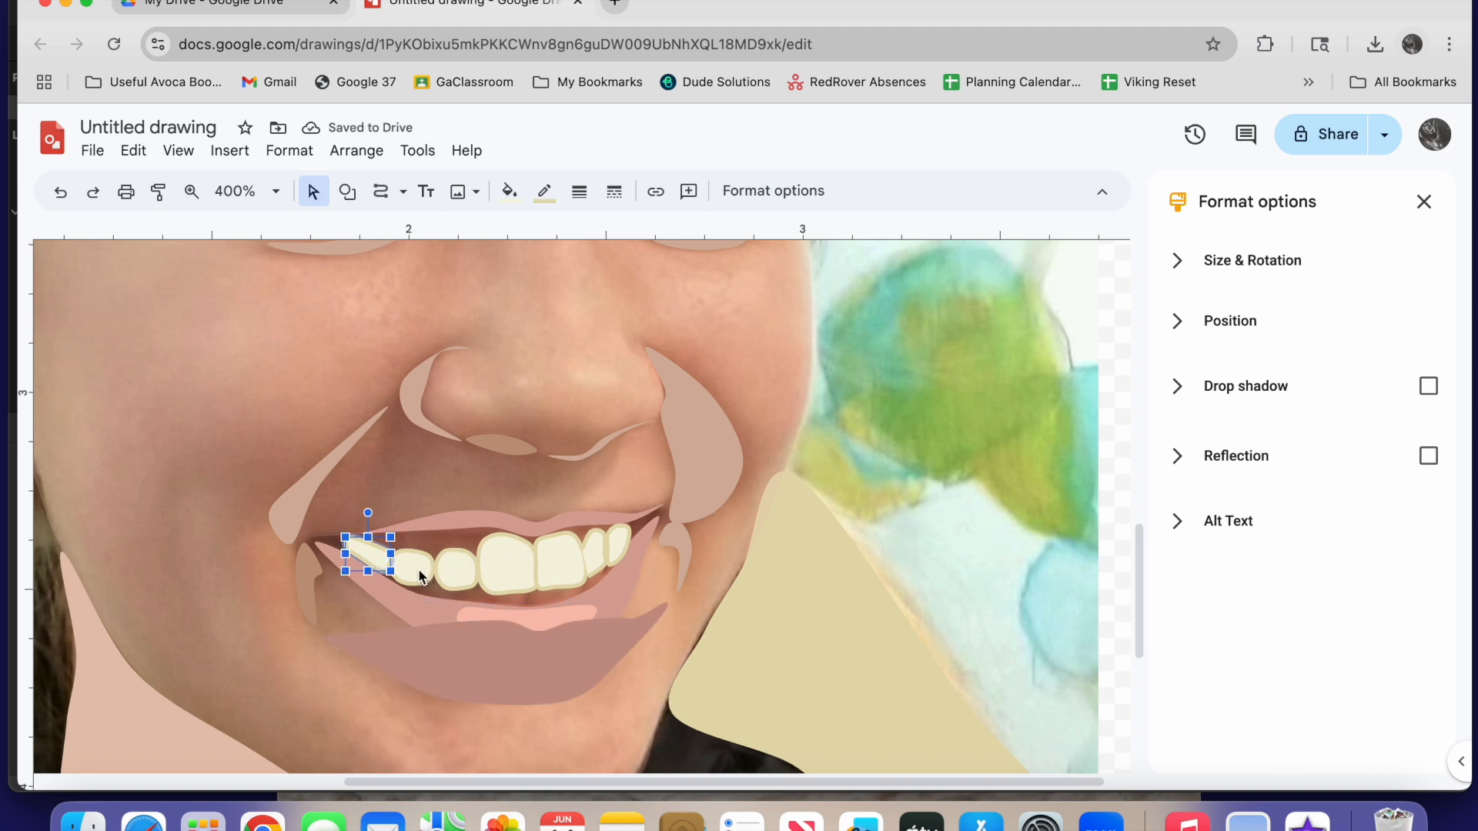
left_click(420, 576, "shift")
left_click(455, 568, "shift")
left_click(507, 567, "shift")
left_click(559, 571, "shift")
left_click(599, 552, "shift")
left_click(620, 543, "shift")
left_click(579, 518, "shift")
left_click(617, 605, "shift")
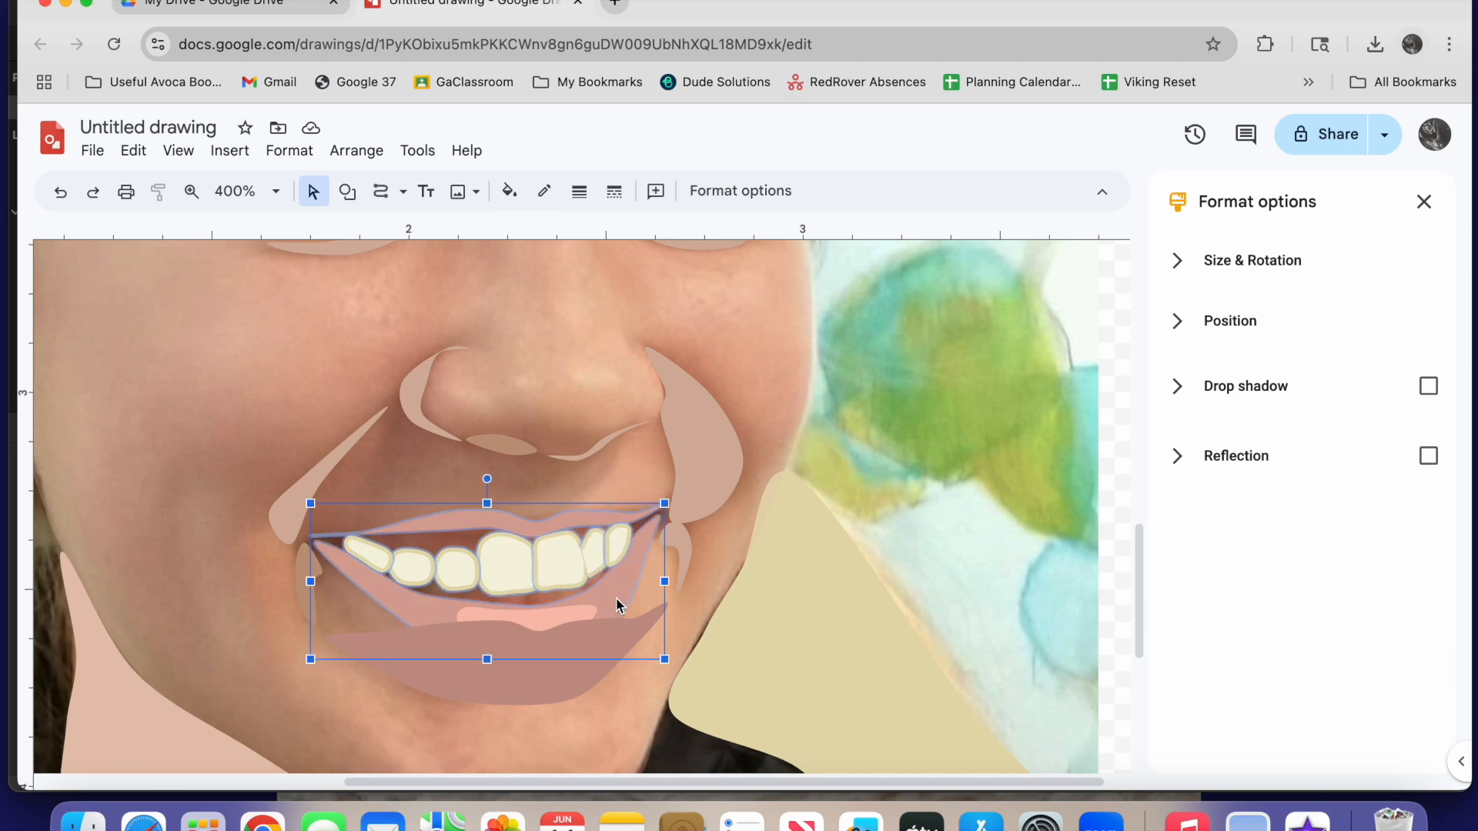
right_click(617, 605)
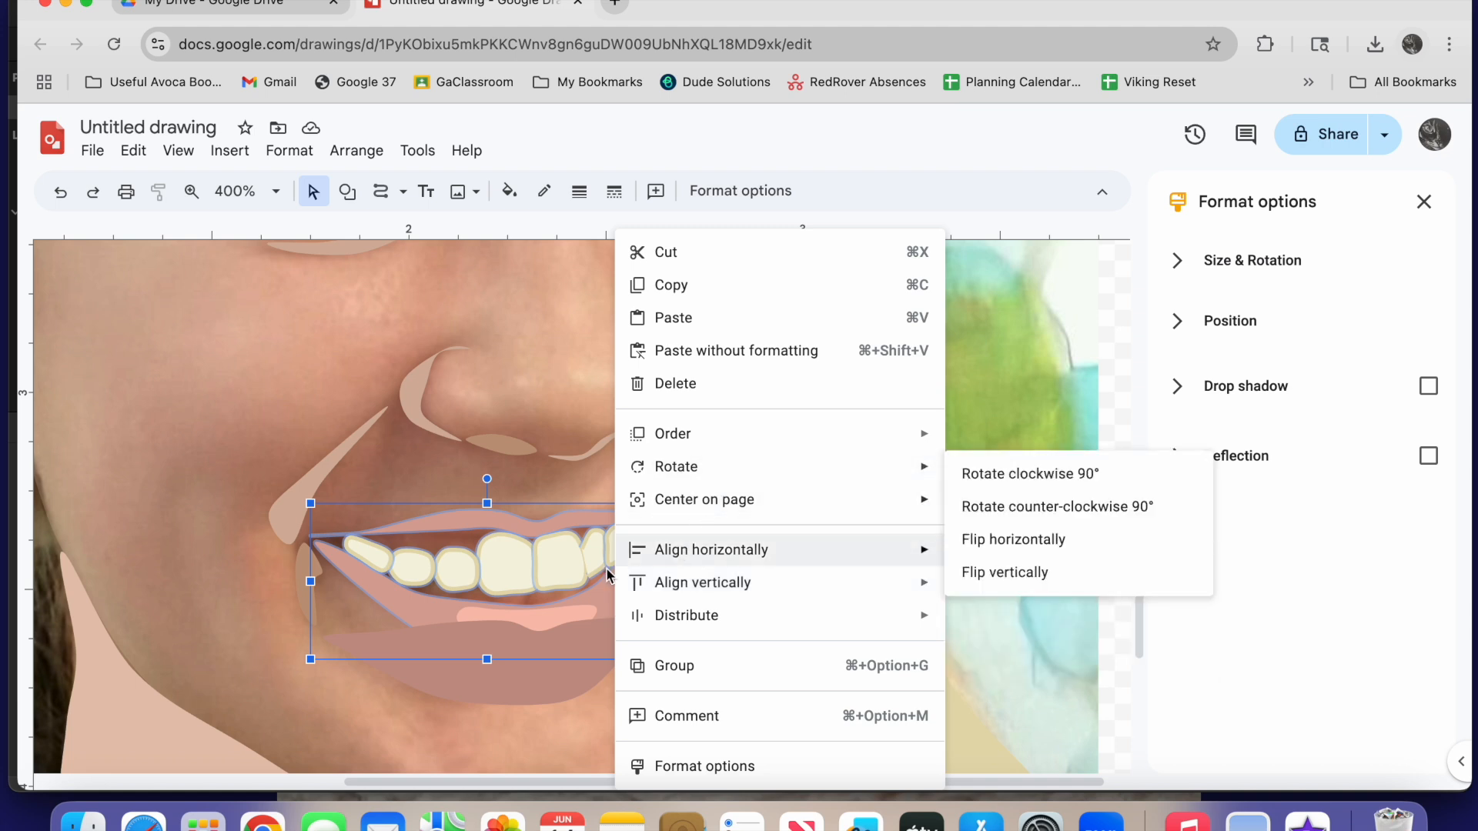
left_click(559, 624)
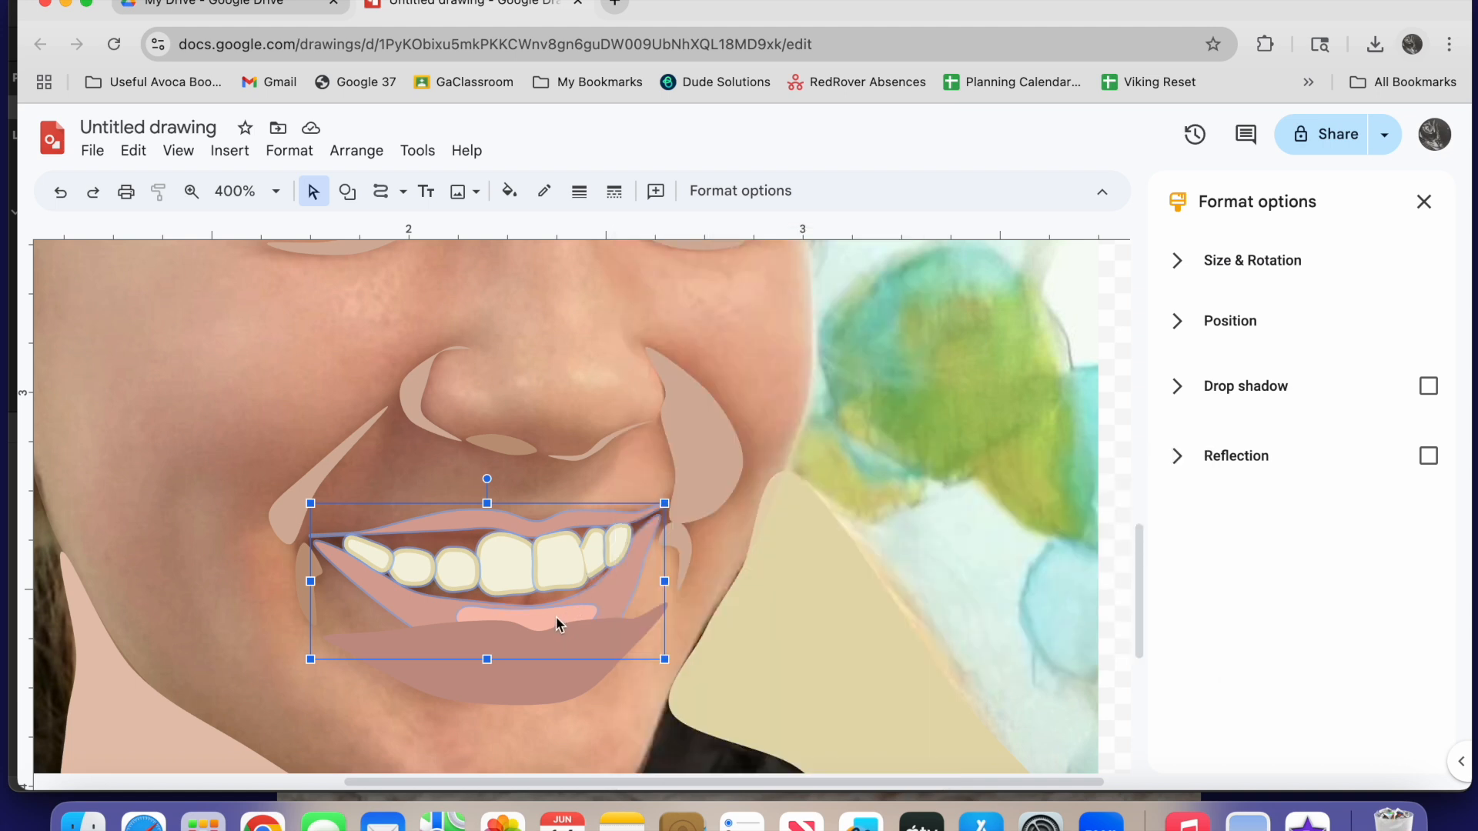
right_click(621, 585)
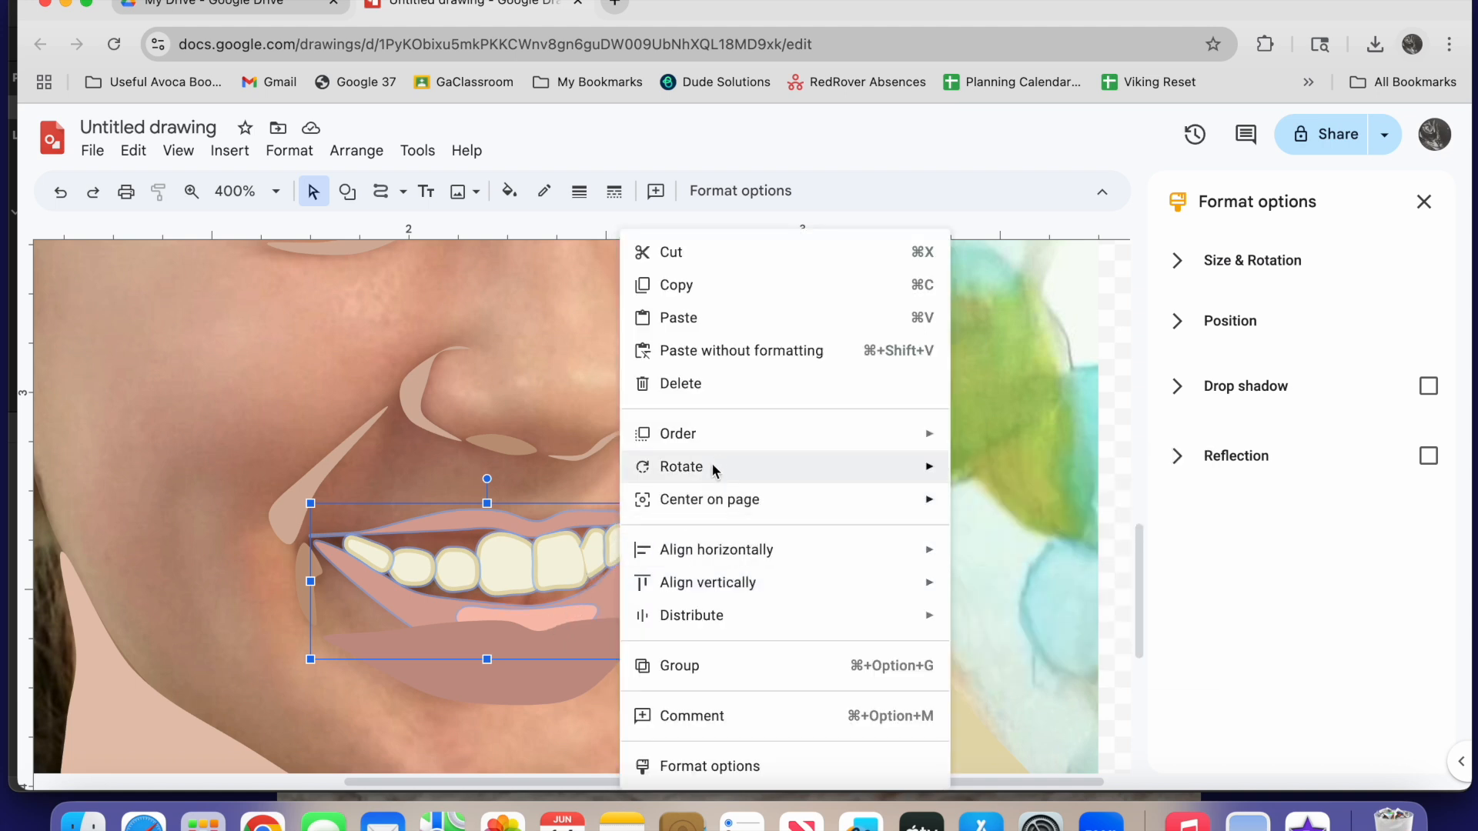
mouse_move(716, 434)
left_click(979, 442)
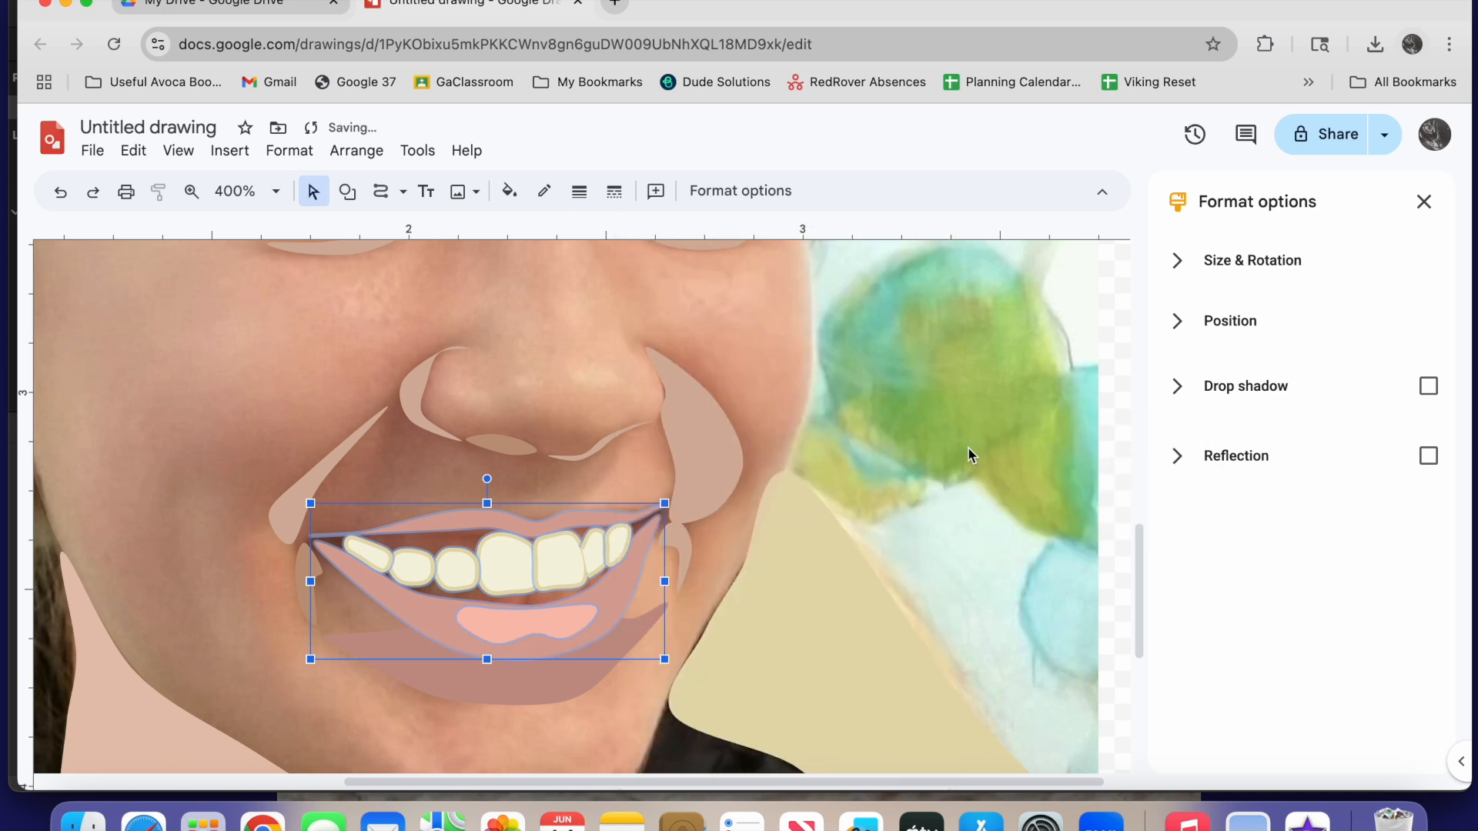
Move the dark mouth shape back behind the teeth and fill it with a slightly darker custom mauve
left_click_drag(570, 696, 557, 598)
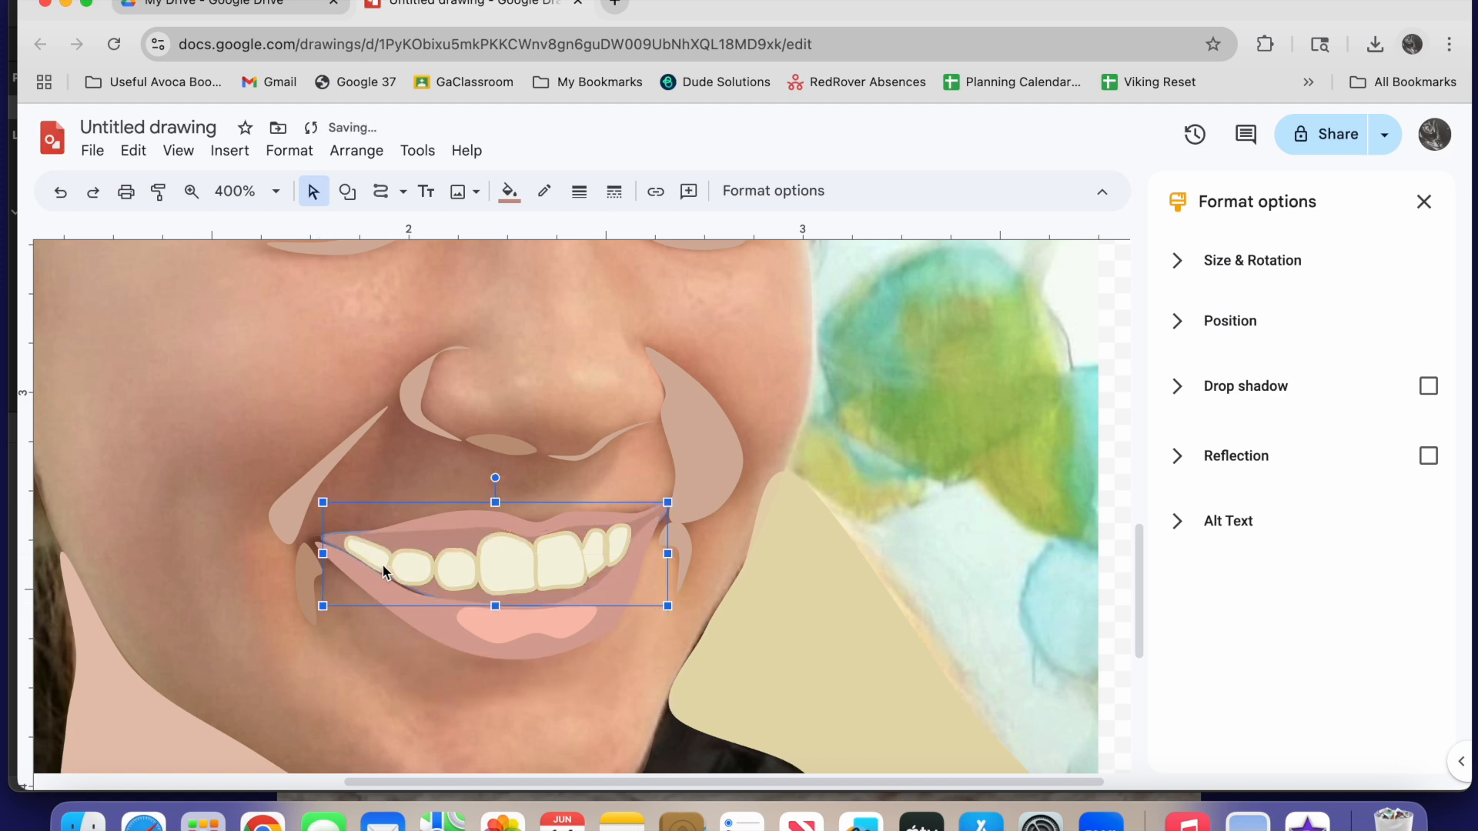
left_click(509, 191)
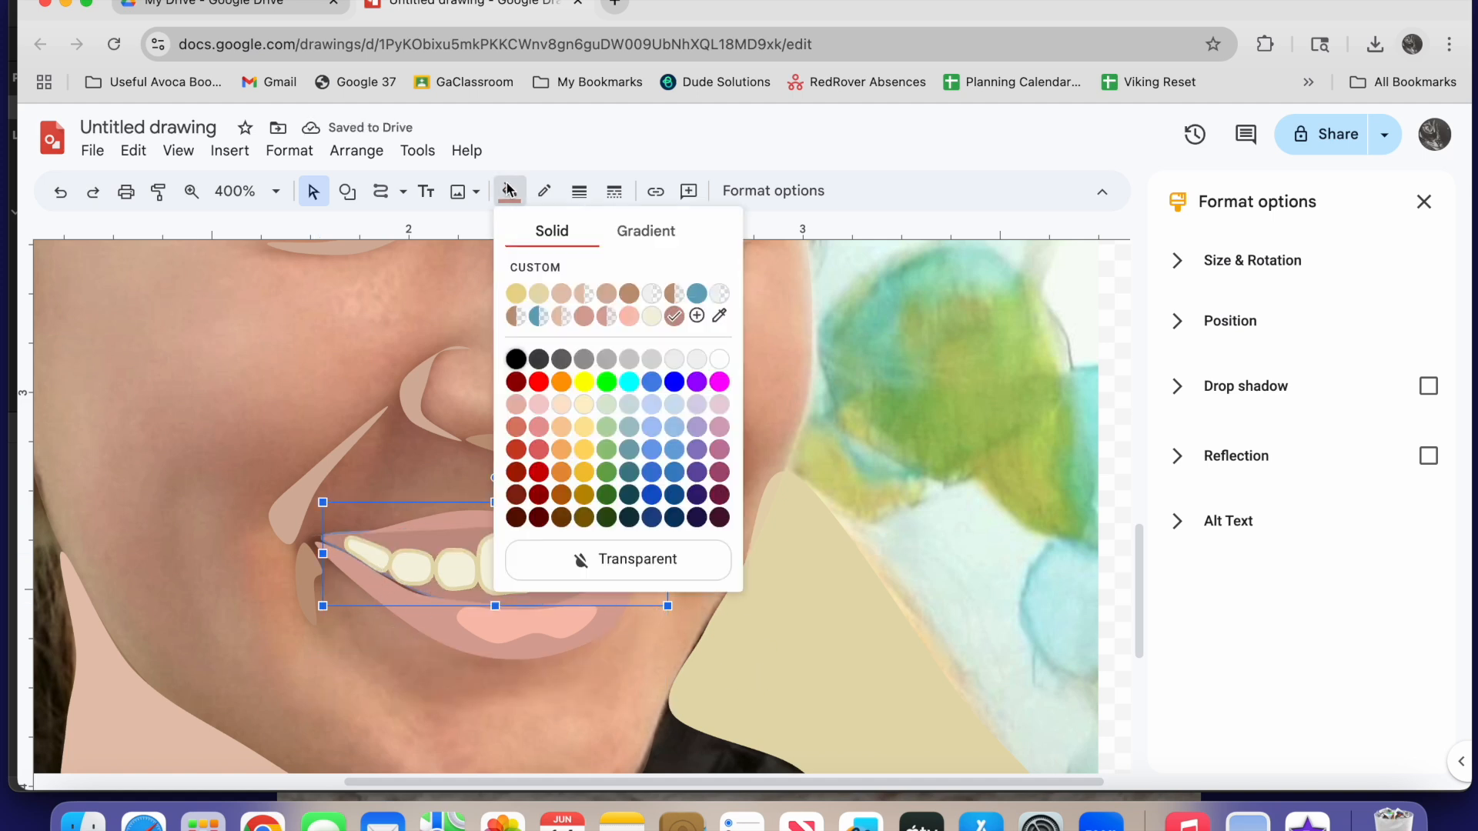
left_click(545, 269)
left_click_drag(685, 311, 684, 328)
left_click(853, 599)
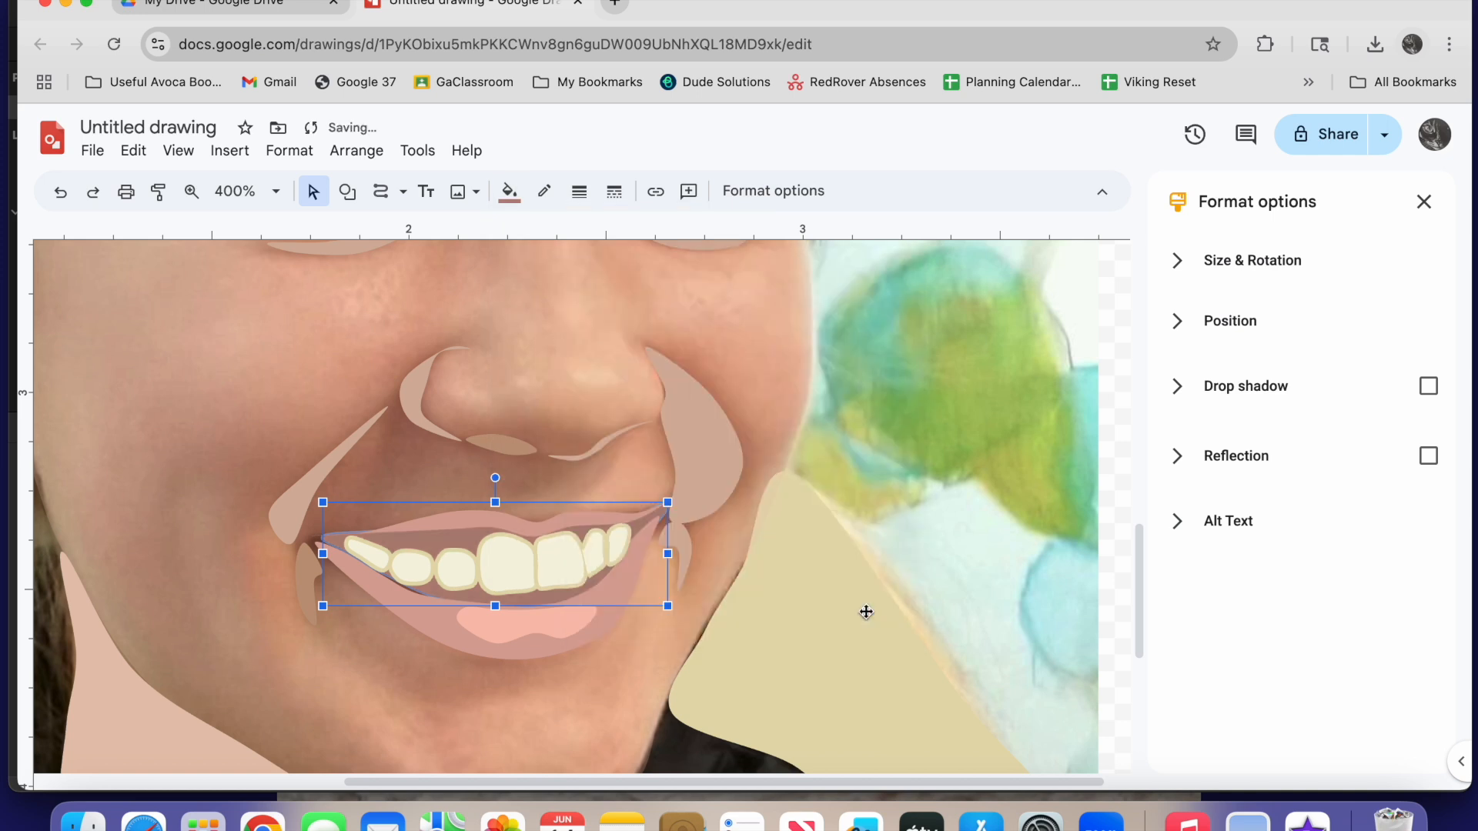
Reshape the lower edge of the mouth opening to close the gap along the lower lip
double_click(445, 599)
left_click_drag(385, 575, 444, 602)
left_click(317, 191)
Adjust the points along the upper lip's lower edge so that it meets the mouth shape
double_click(474, 519)
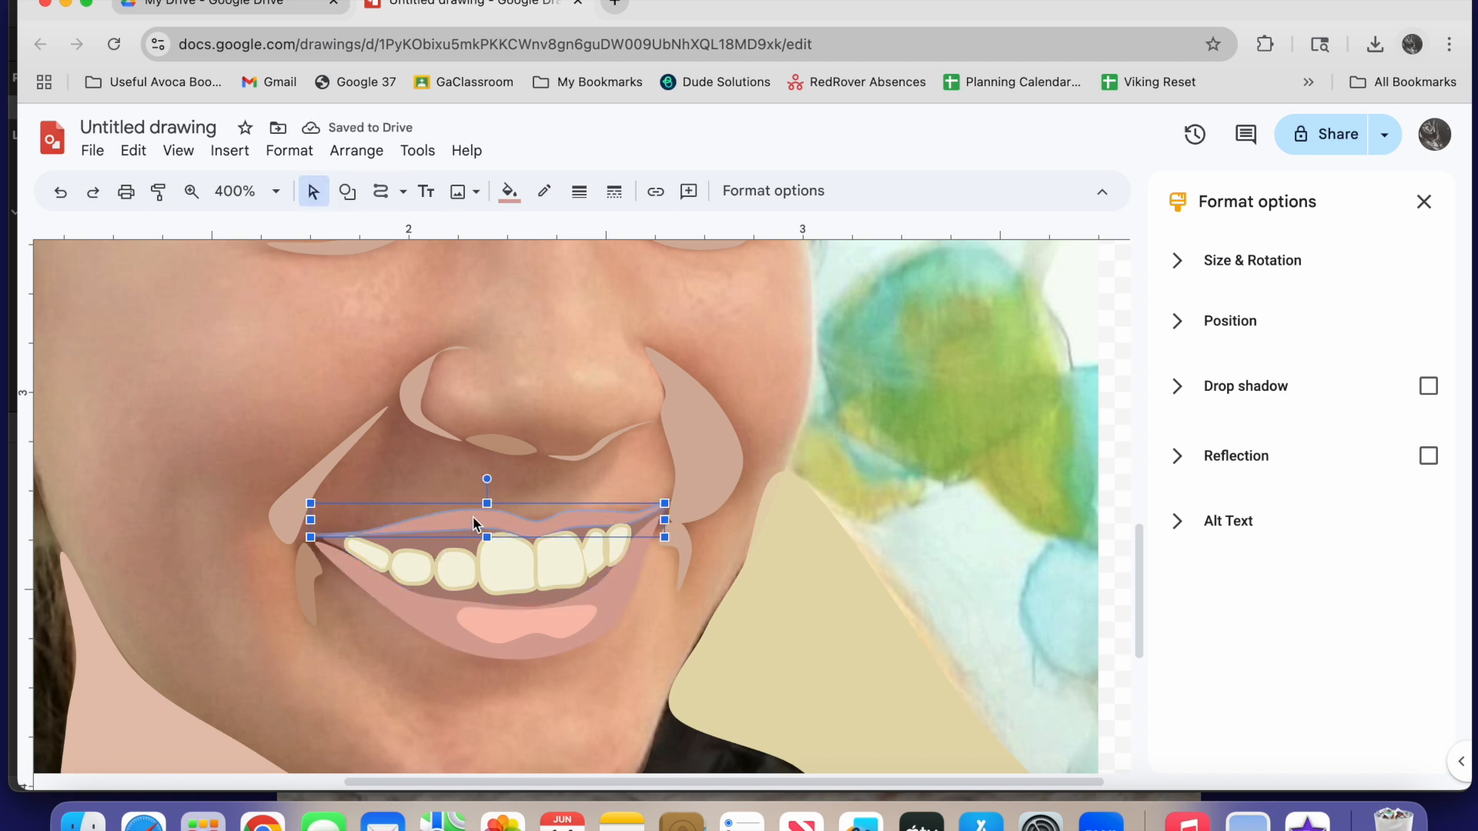
left_click_drag(448, 530, 492, 534)
left_click_drag(363, 533, 361, 538)
left_click_drag(628, 522, 627, 526)
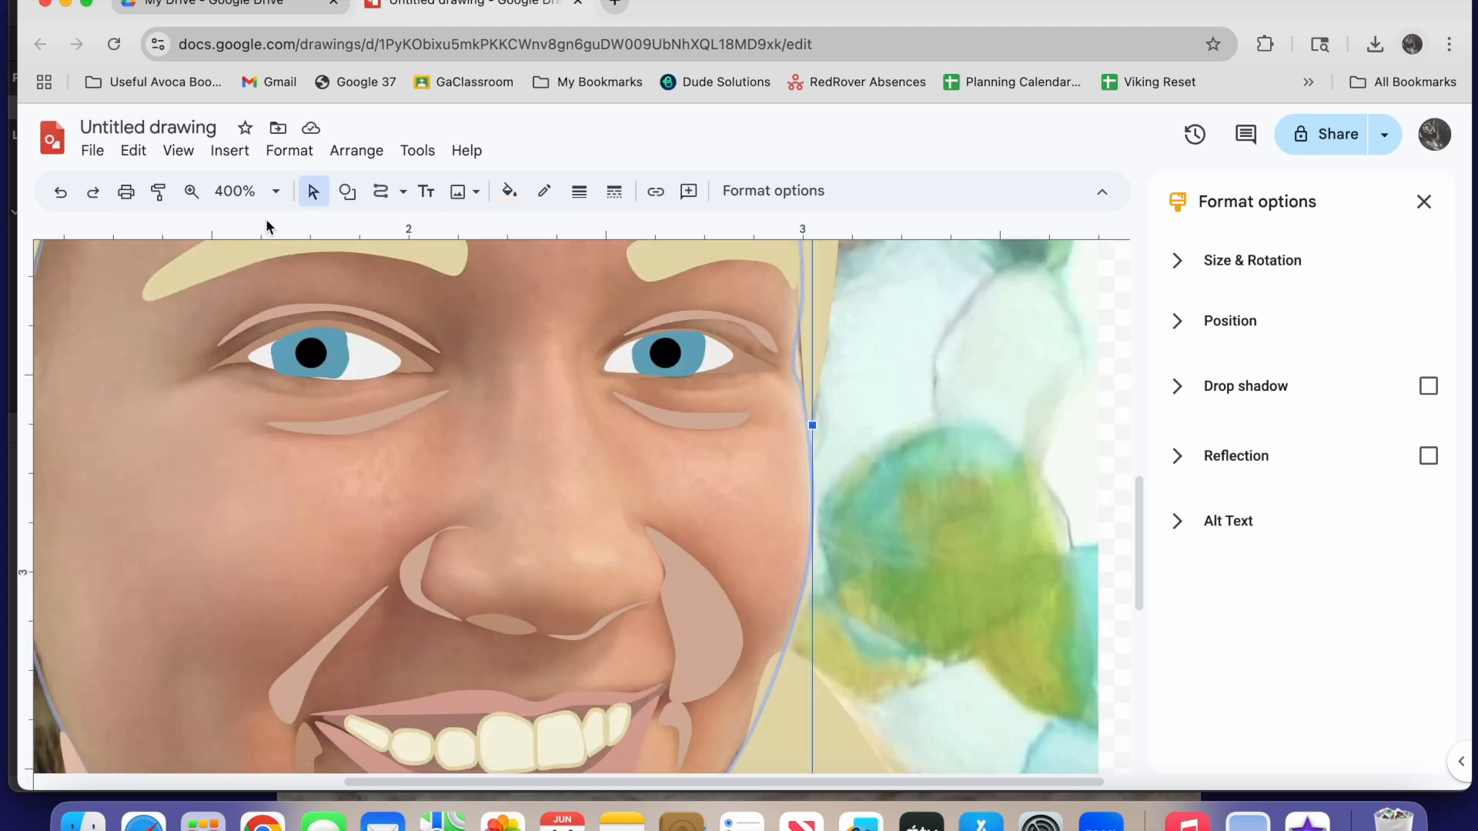
Set the zoom to 150% and make the face shape's skin-tone fill fully opaque
left_click(275, 191)
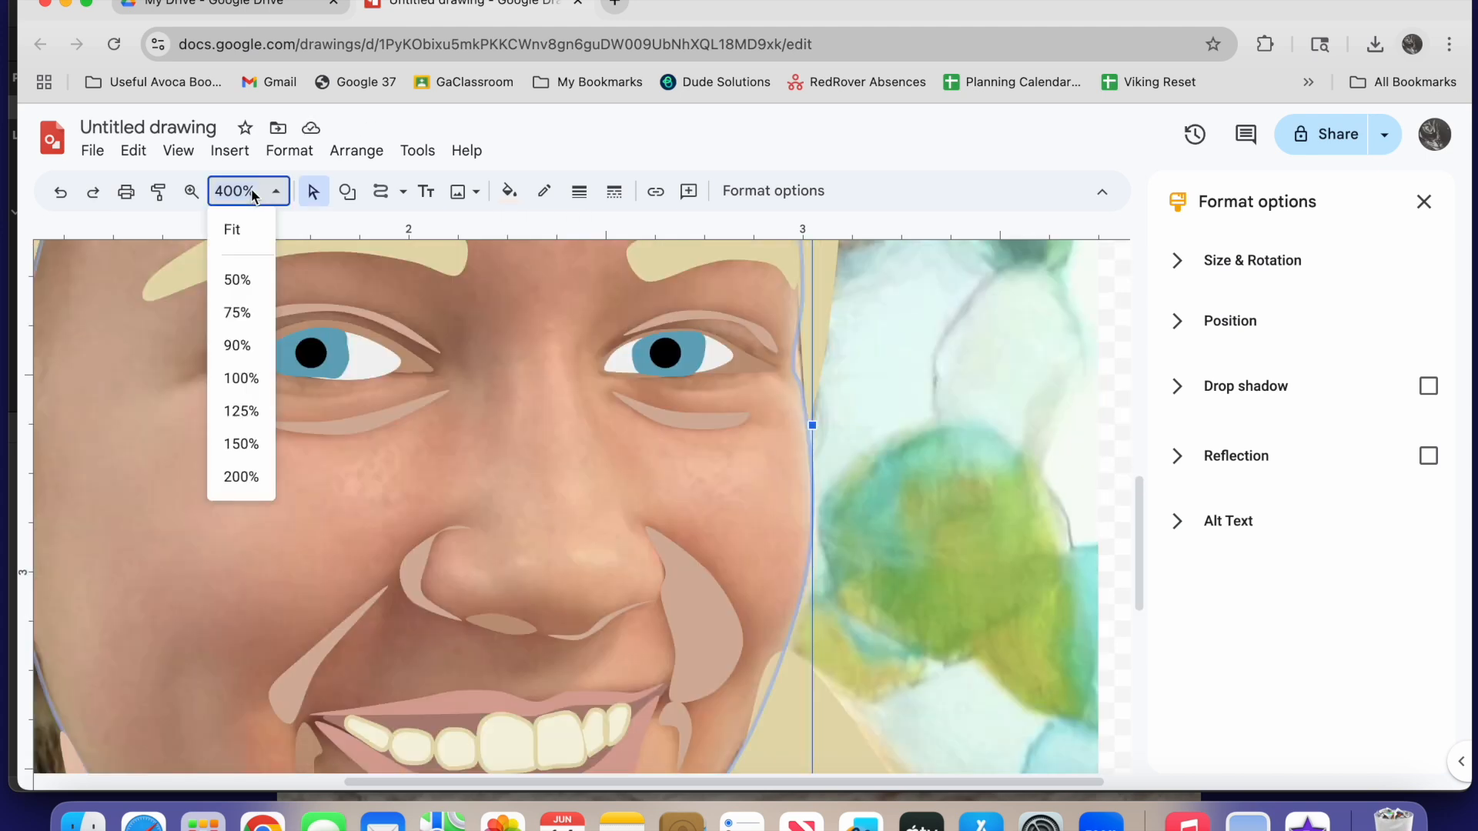
left_click(239, 443)
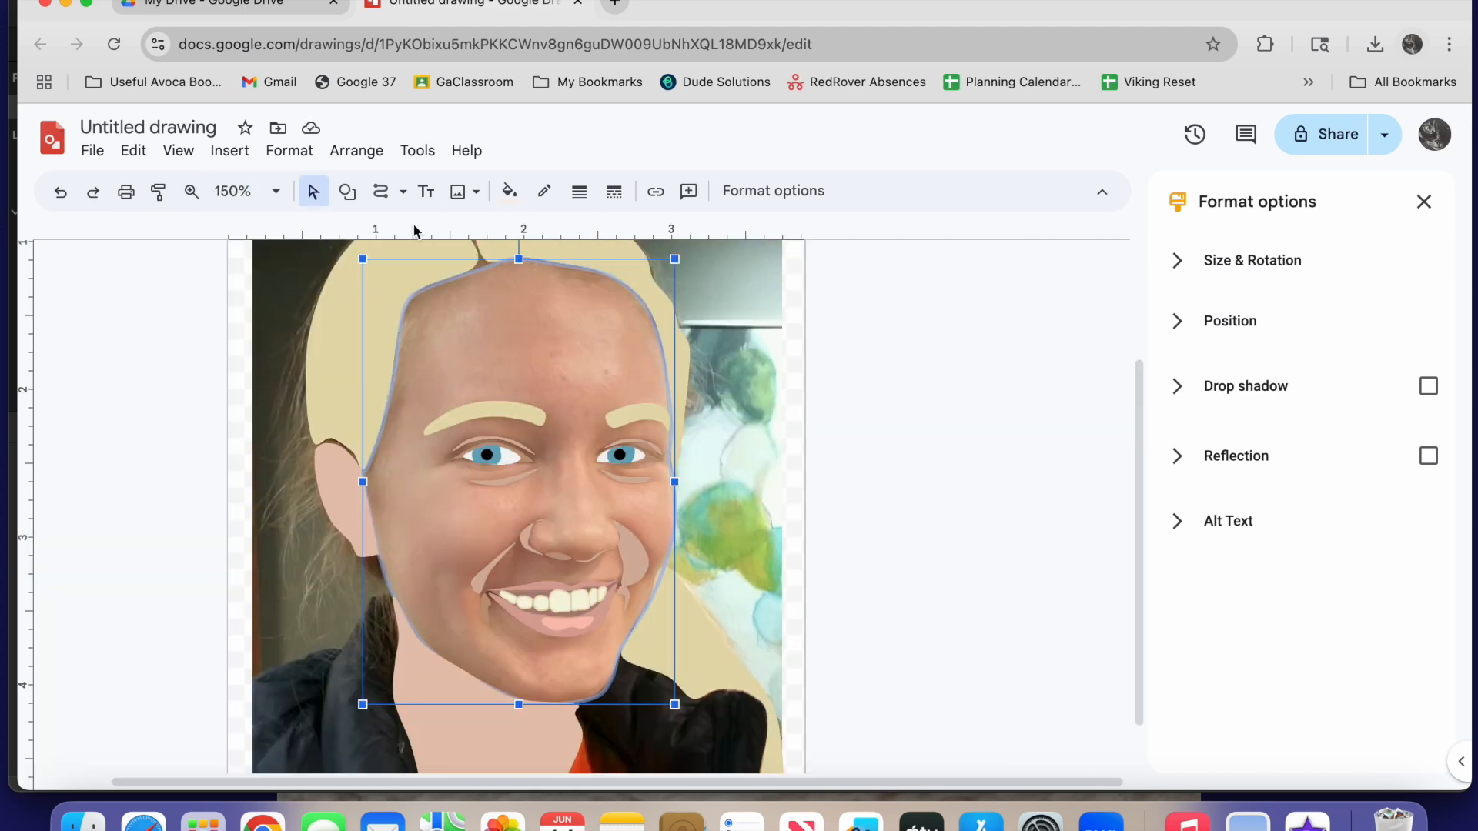
left_click(512, 191)
left_click(716, 311)
left_click_drag(775, 479, 885, 479)
left_click(856, 600)
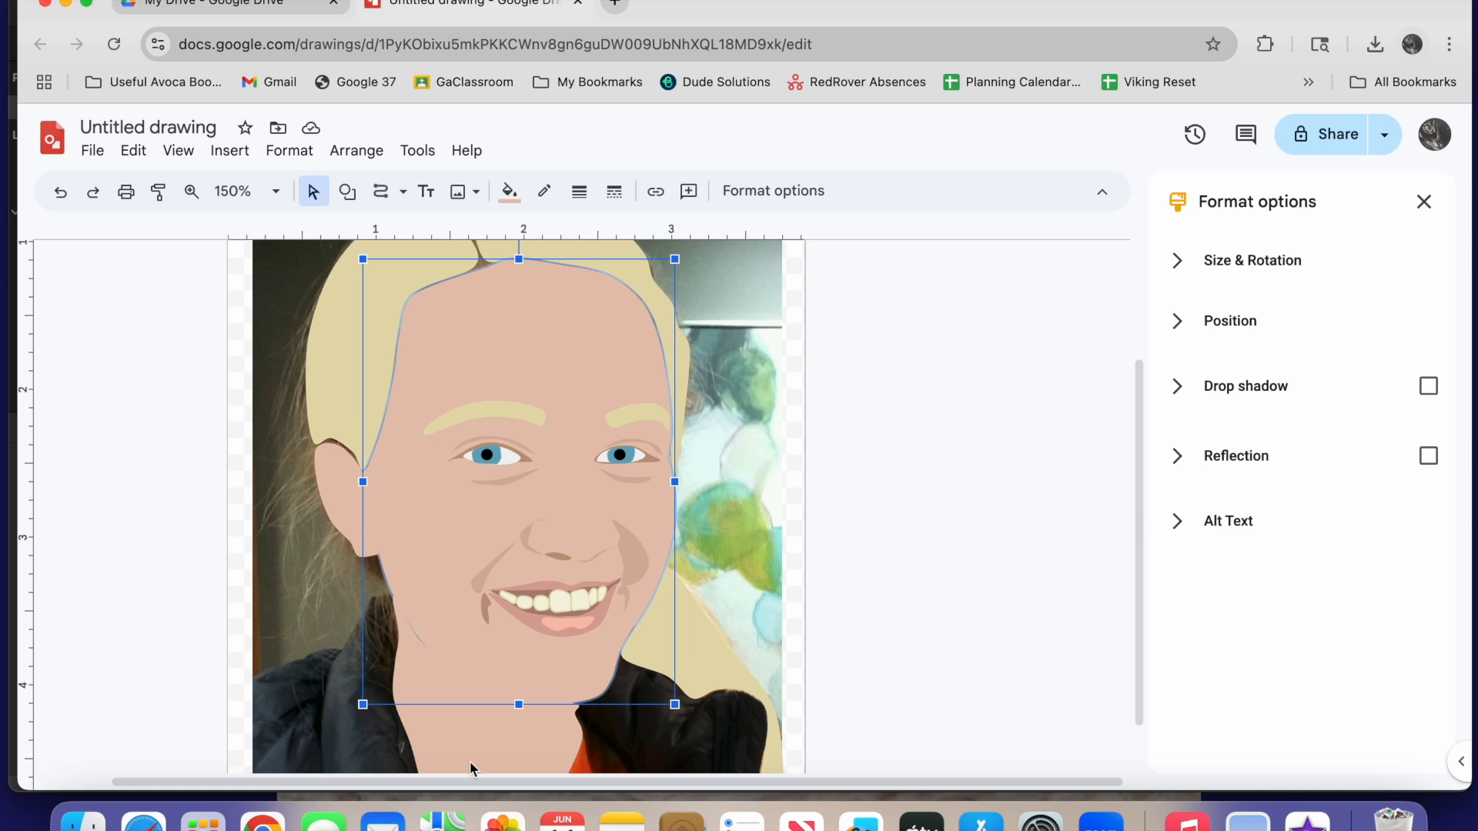
Make the neck shape's skin-tone fill nearly transparent so the photo's neck can be traced
left_click(472, 741)
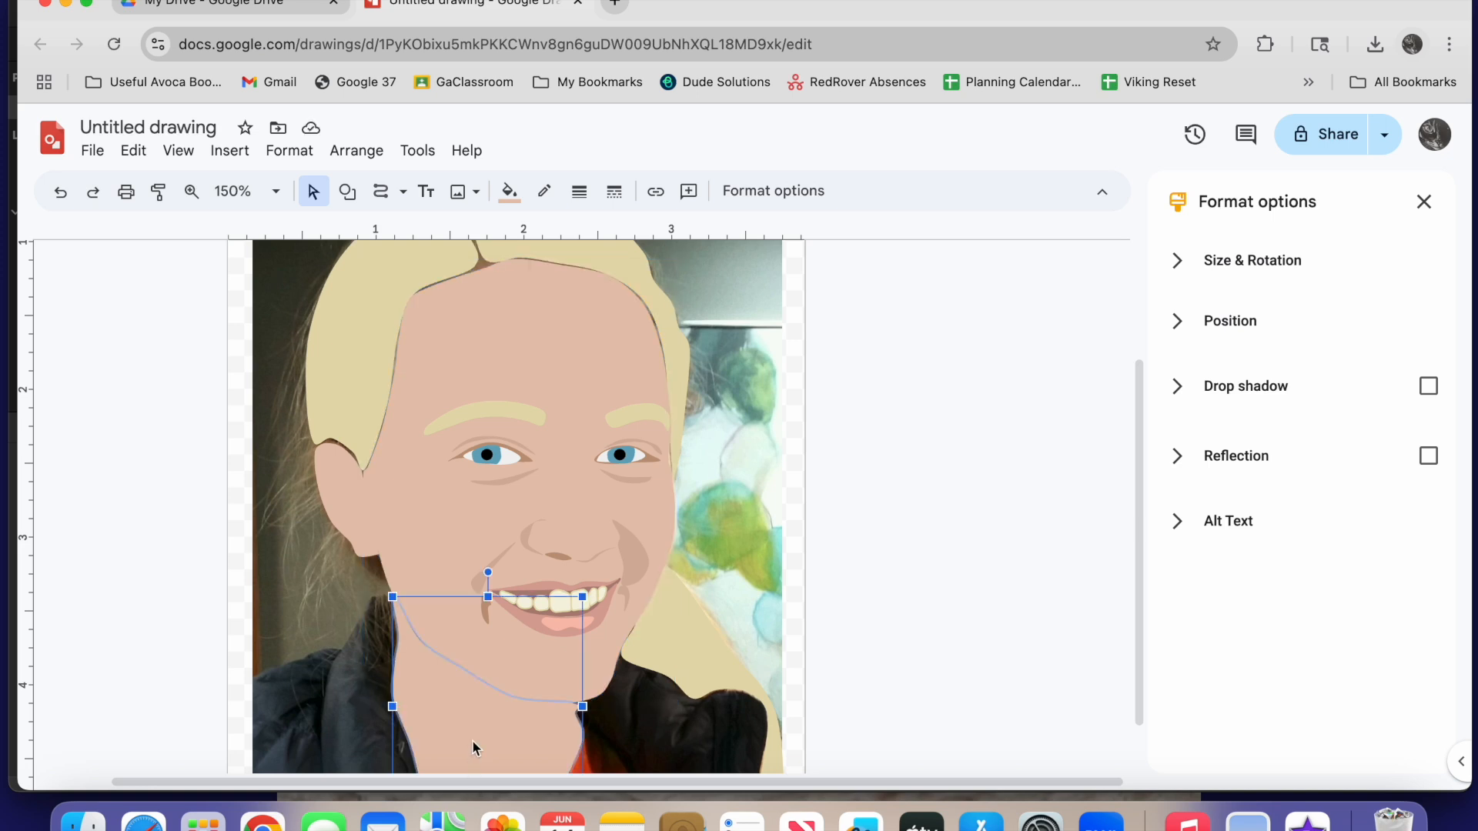
left_click(509, 192)
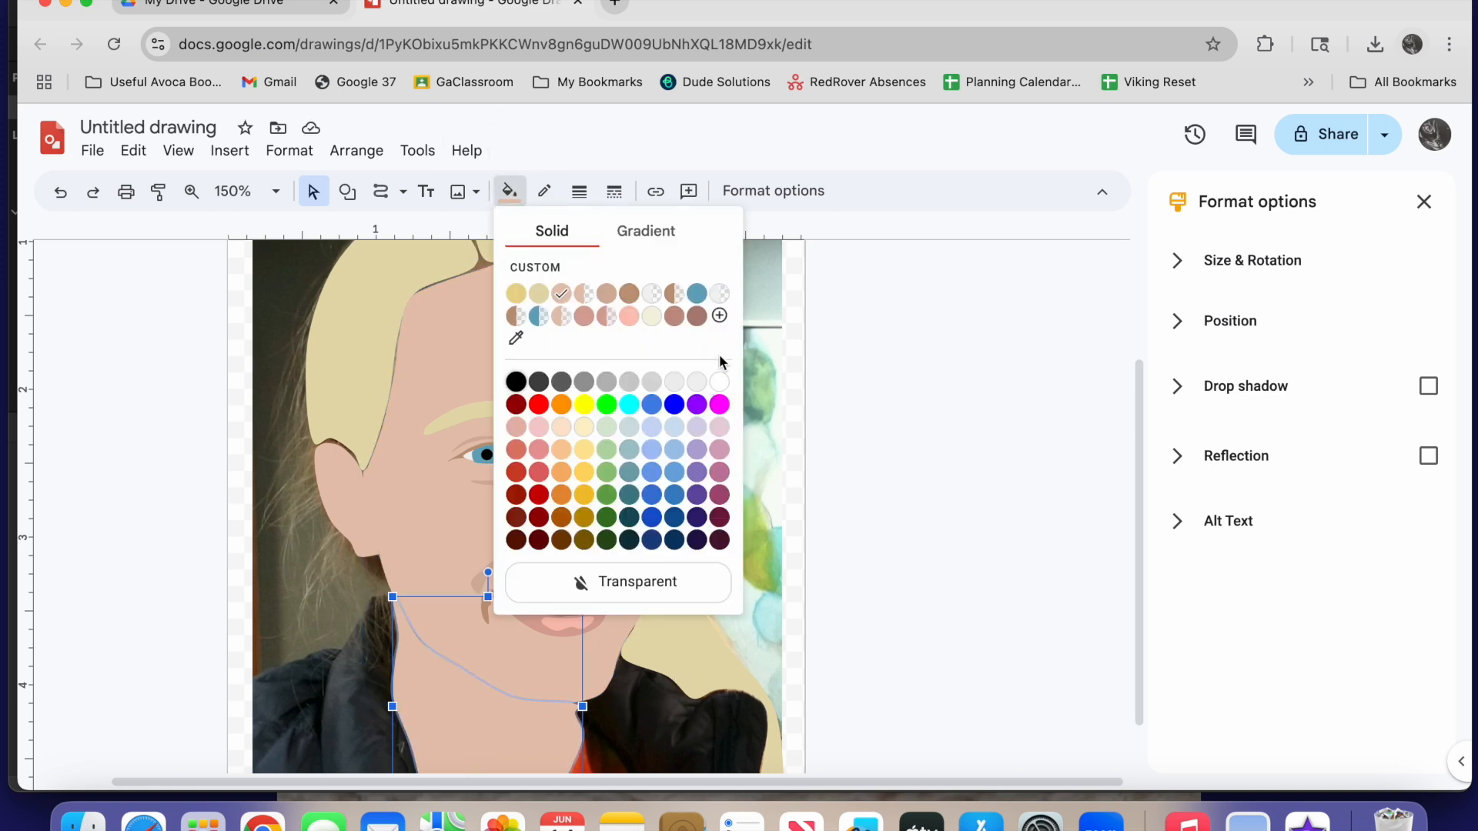
left_click(581, 267)
left_click_drag(884, 480, 800, 479)
left_click(849, 611)
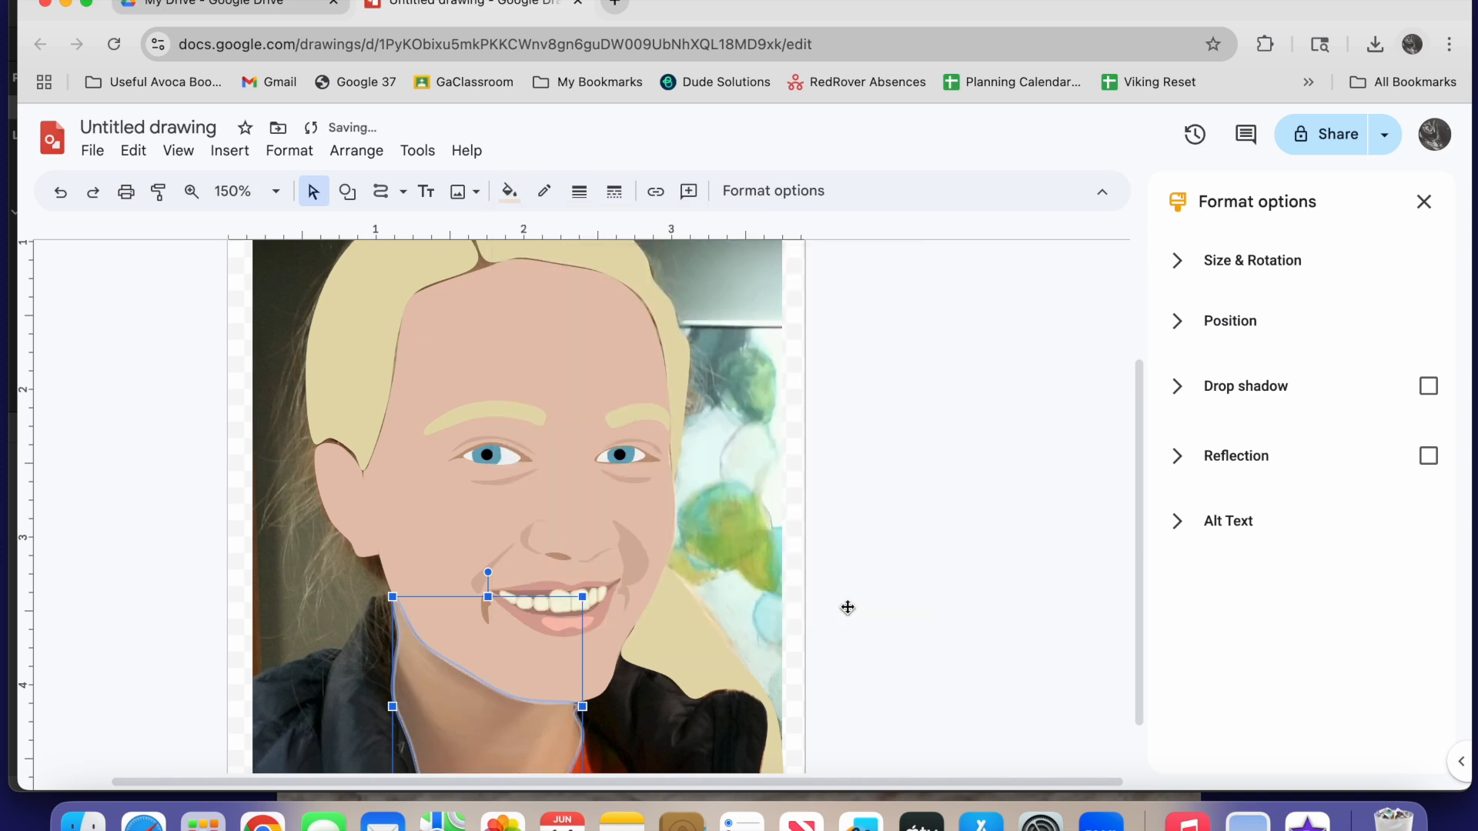
Trace a curved shadow on the neck under the jawline and fill it with the darker custom skin tone
scroll(512, 589, "down", 1)
left_click(382, 192)
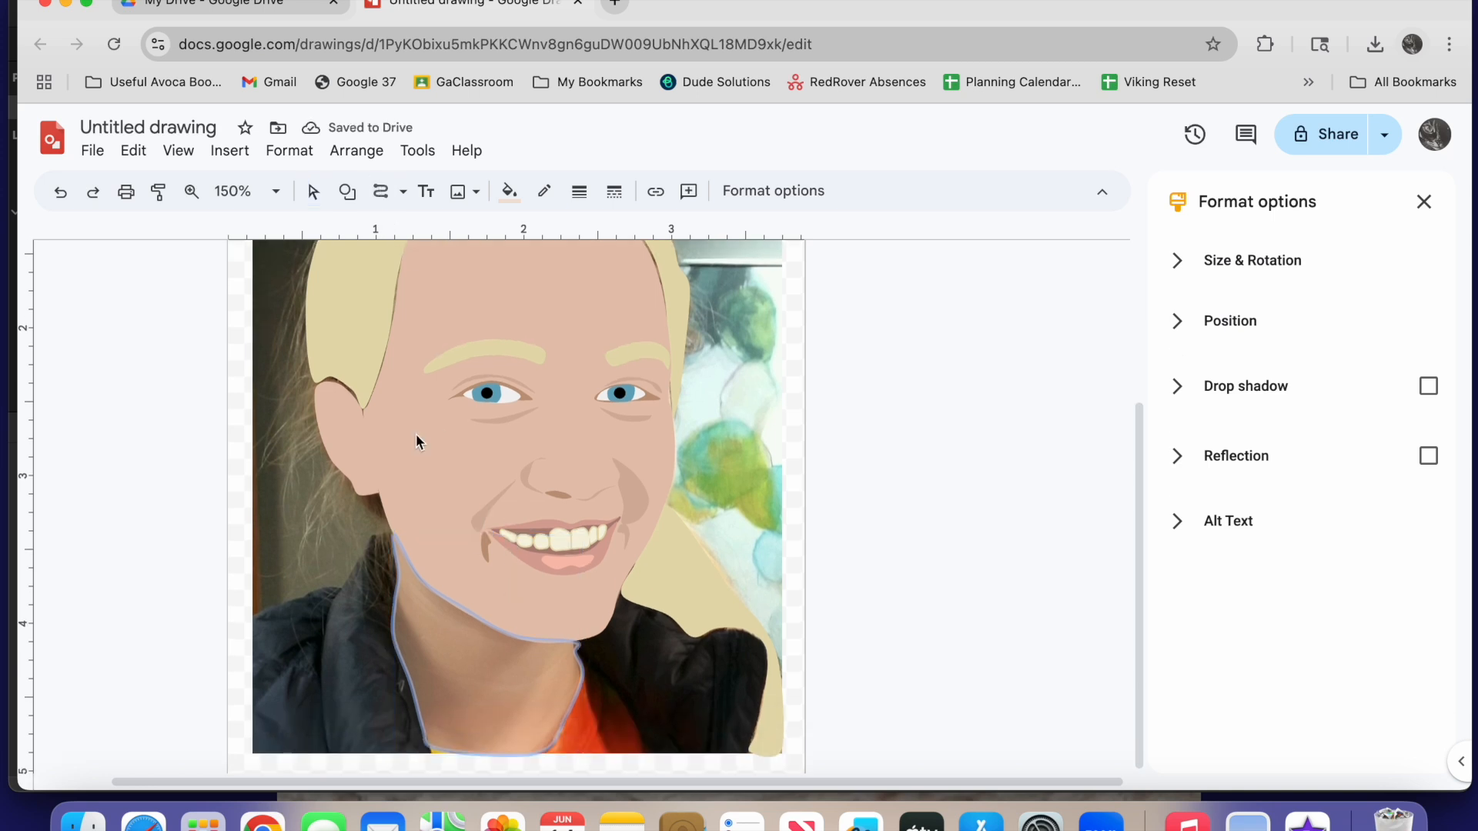
left_click(432, 622)
left_click(412, 564)
left_click(511, 197)
left_click(606, 298)
left_click(492, 636)
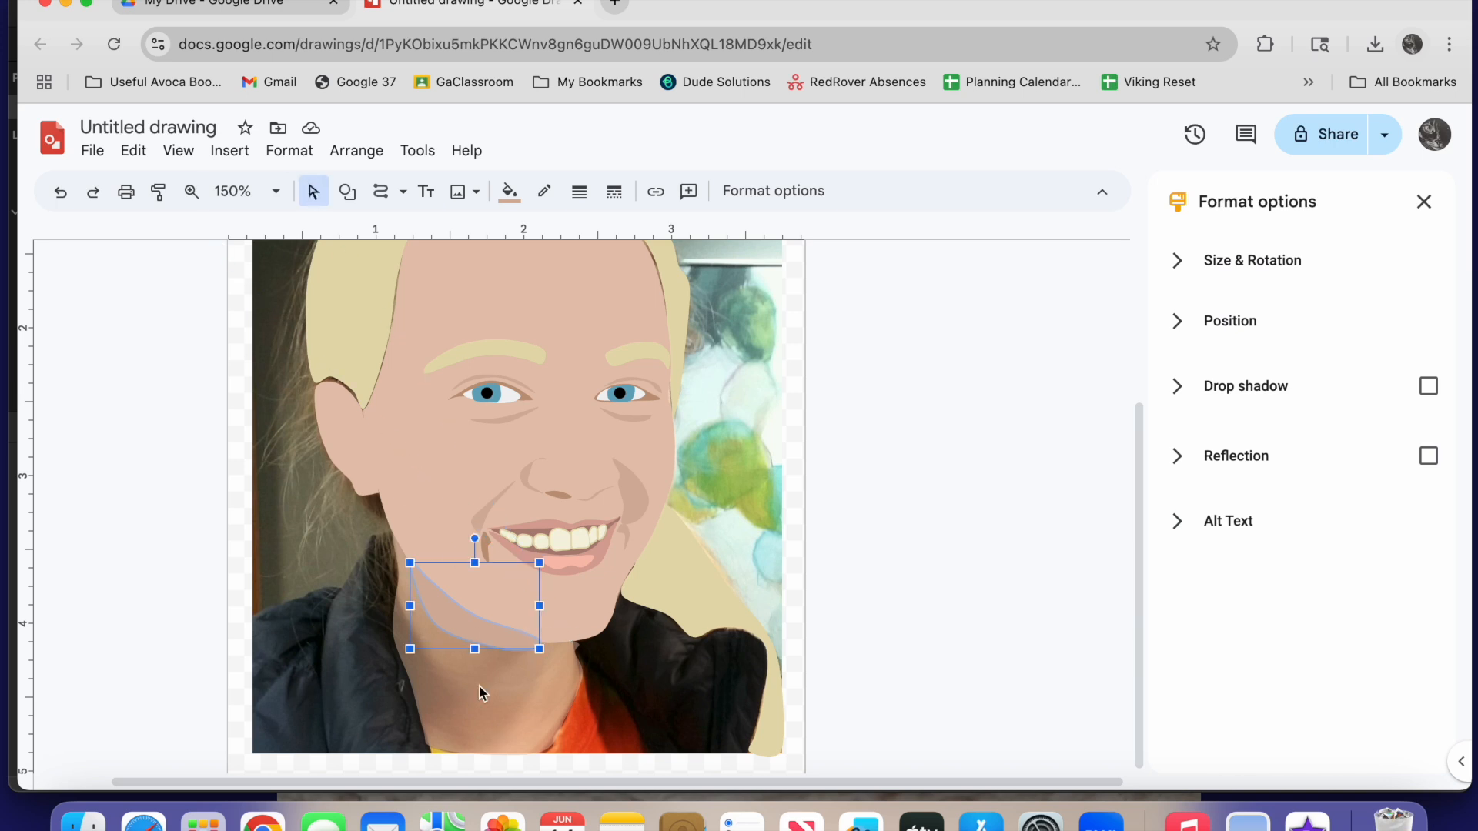
Adjust the points of the jaw shadow so that its edge follows the jawline
double_click(460, 630)
left_click(532, 640)
left_click_drag(472, 621, 530, 638)
double_click(516, 640)
left_click_drag(431, 582, 430, 587)
left_click_drag(531, 639, 531, 642)
left_click_drag(472, 622, 473, 619)
left_click_drag(531, 642, 532, 644)
Trace a long shadow shape down the left side of the neck to the photo's lower edge
left_click(381, 192)
left_click(398, 599)
left_click(445, 750)
left_click(398, 600)
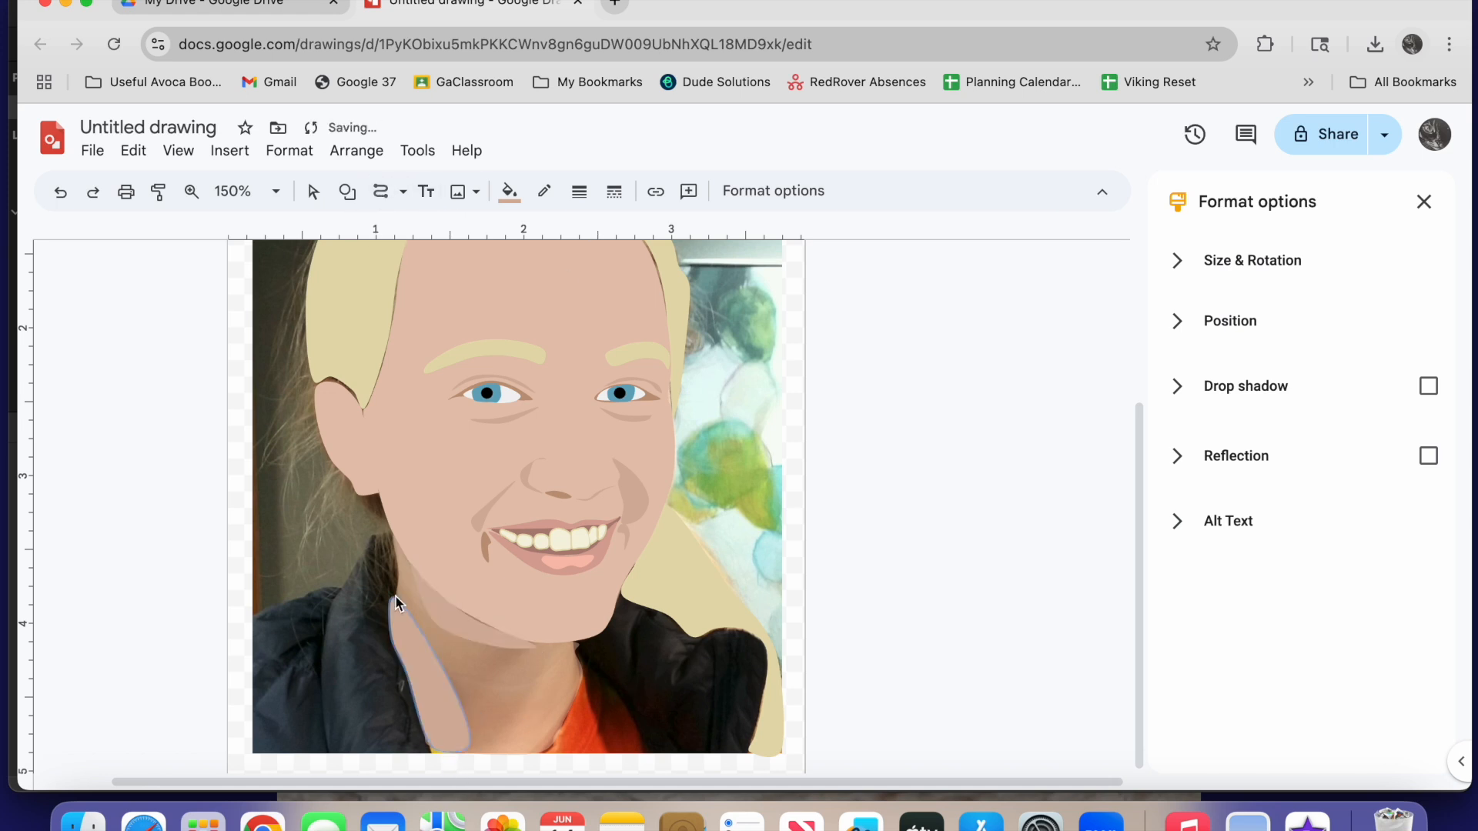
Make the neck shape's skin-tone fill opaque again and set the zoom to 200%
left_click(509, 192)
key("Escape")
left_click(509, 192)
left_click(516, 338)
left_click(862, 593)
left_click(862, 593)
scroll(862, 593, "up", 2)
left_click(275, 192)
left_click(244, 477)
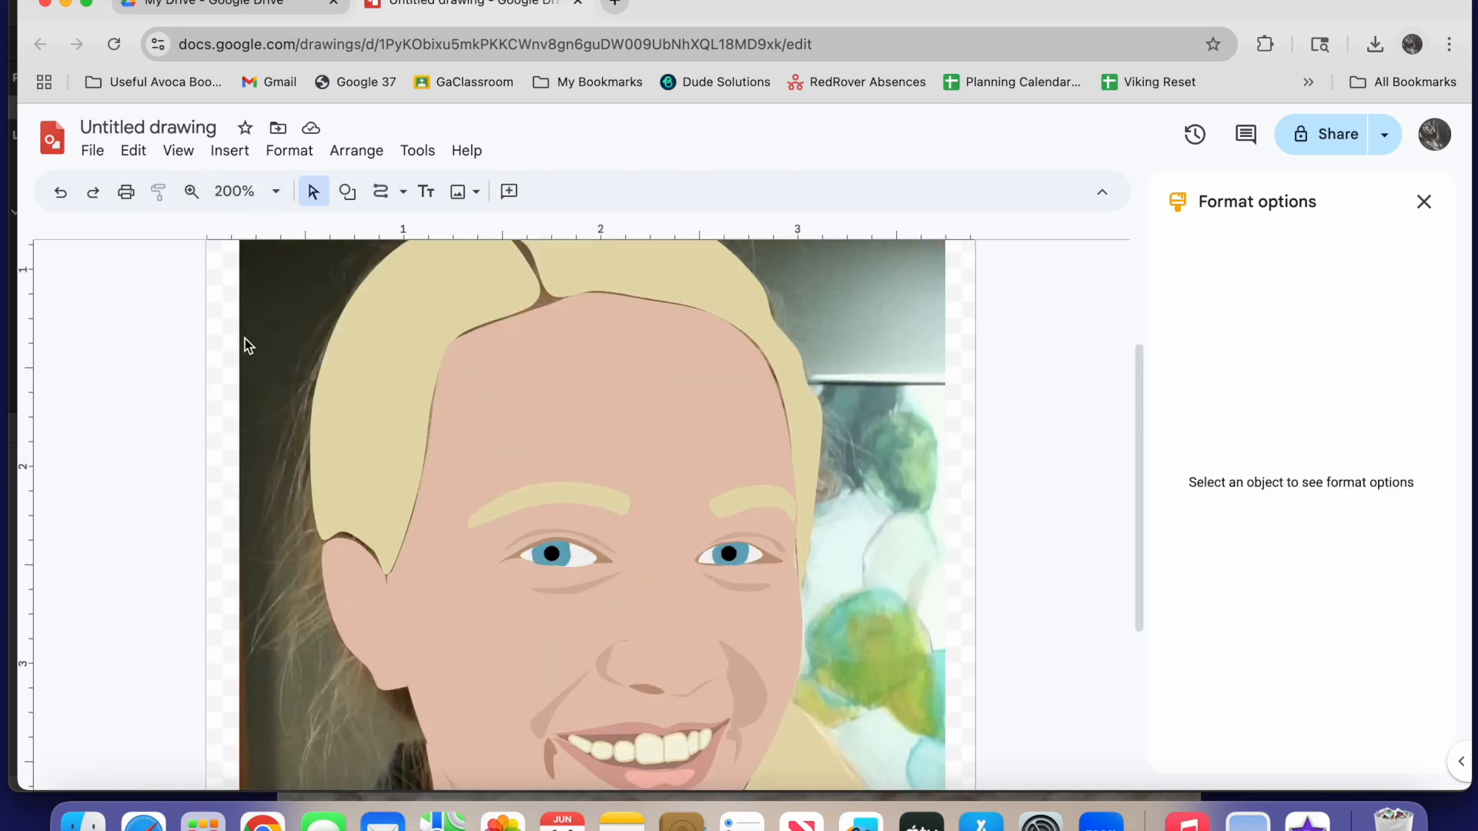
Zoom in to 400% on the ear and make the ear shape's fill nearly transparent
left_click(191, 192)
left_click(402, 590)
scroll(402, 590, "left", 1)
left_click(313, 191)
left_click(354, 616)
left_click(509, 191)
left_click(517, 337)
left_click_drag(884, 477, 779, 476)
left_click(854, 601)
Trace the shadow of the ear's upper fold and the ear hollow, filled with the darker skin tone
left_click(382, 191)
left_click(380, 475)
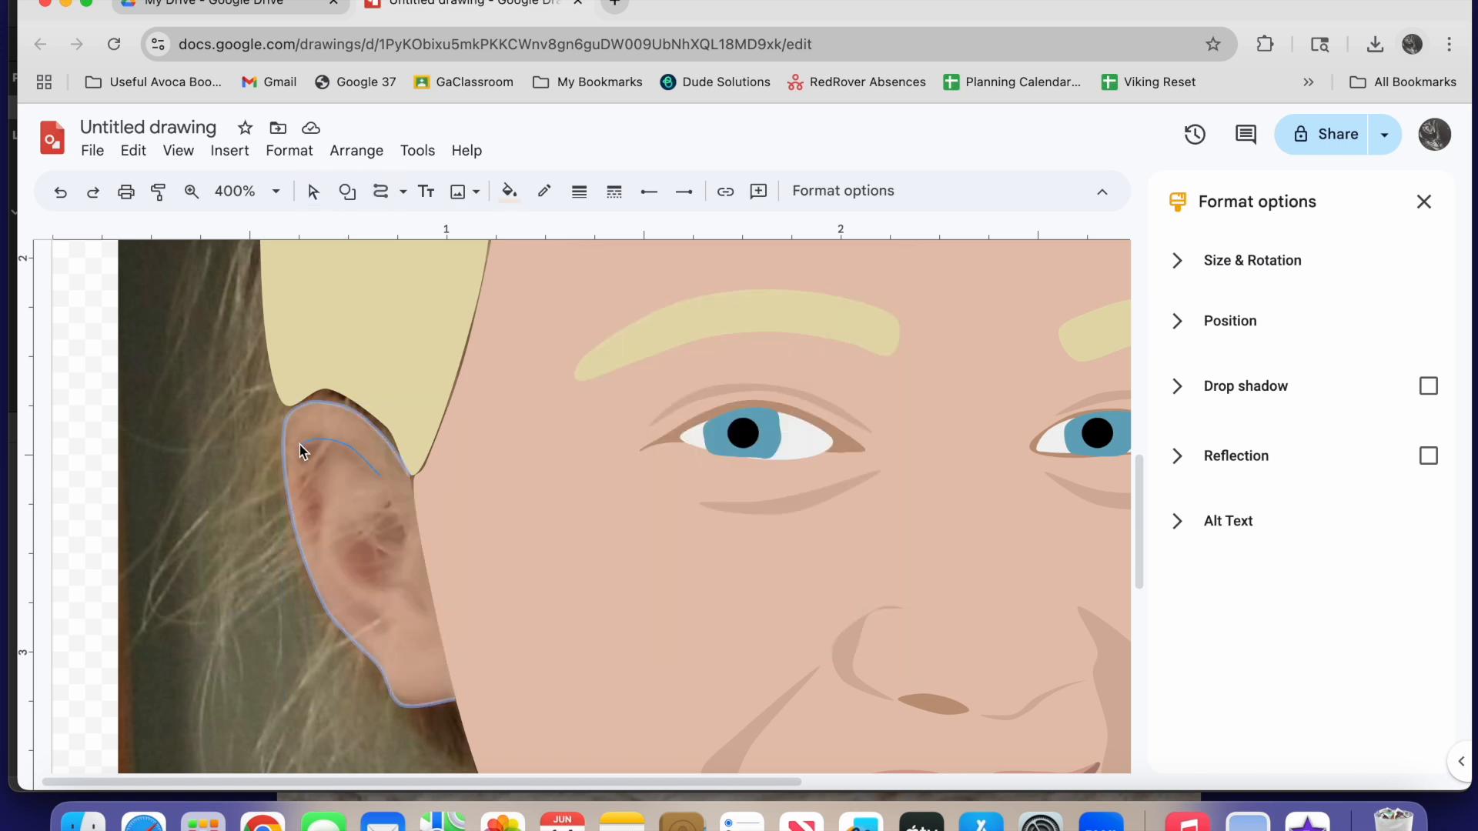
left_click(377, 476)
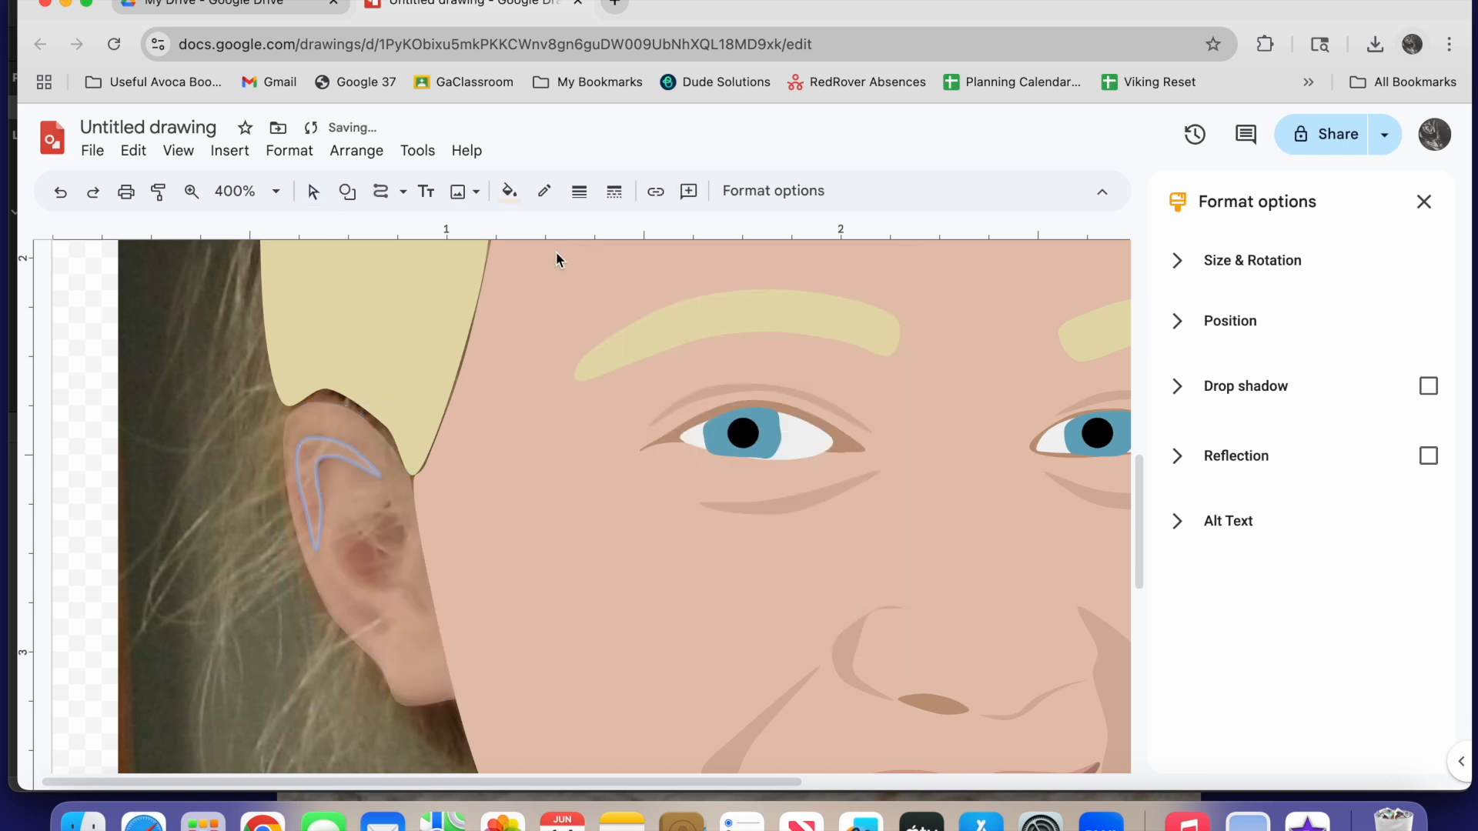
left_click(389, 505)
left_click(334, 538)
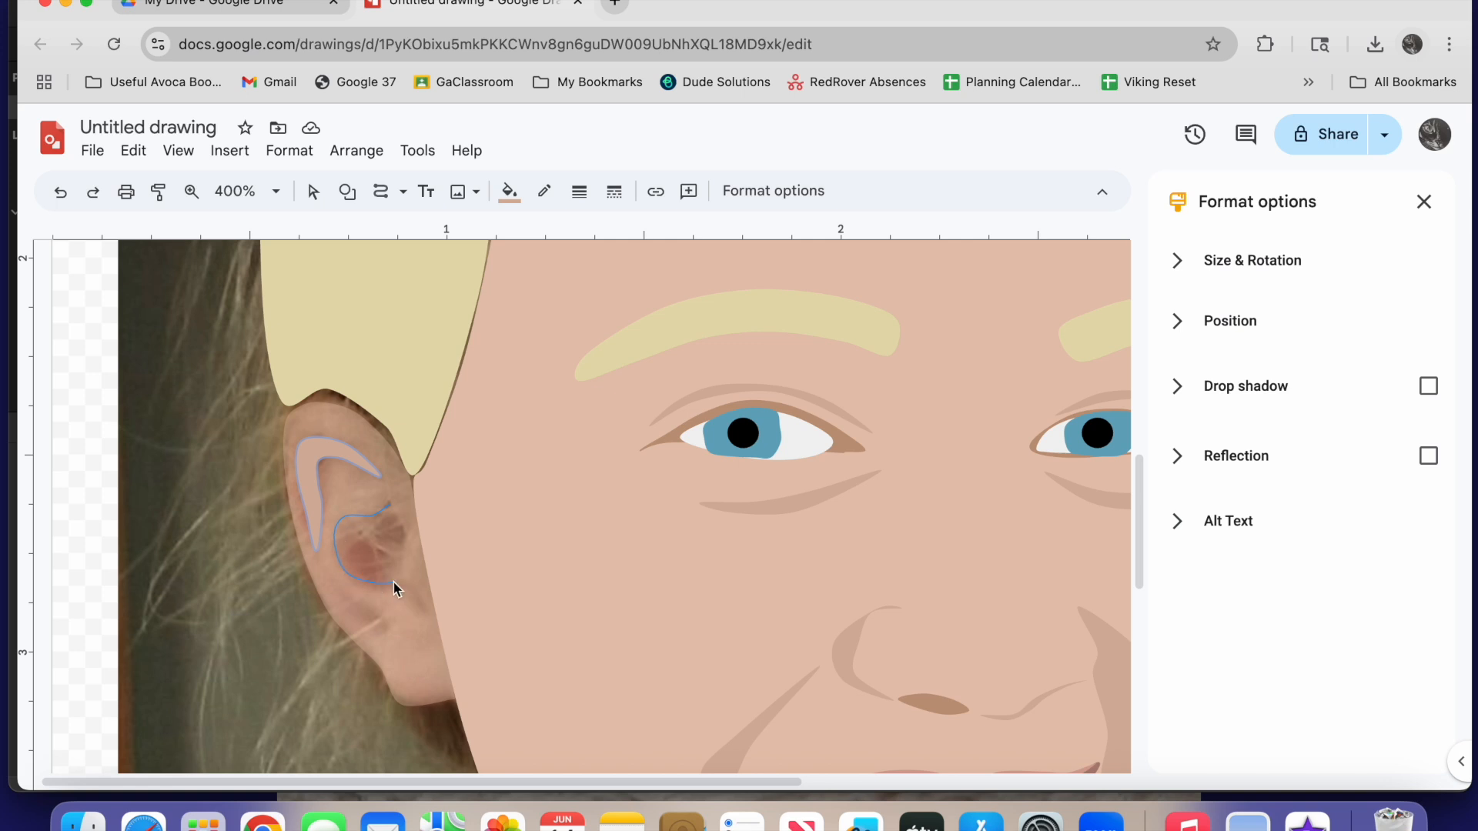
left_click(392, 506)
Trace two small shadow shapes in the lower part of the ear, beneath the hollow
left_click(341, 591)
left_click(377, 635)
left_click(402, 584)
left_click(414, 603)
left_click(424, 599)
left_click(403, 584)
Move the points along the ear's upper edge outward so that it meets the hair
left_click(381, 192)
double_click(346, 421)
left_click_drag(330, 402, 329, 389)
left_click_drag(356, 414, 361, 407)
left_click_drag(388, 442, 391, 436)
left_click_drag(303, 404, 300, 400)
Make the ear shape's skin-tone fill fully opaque with a custom colour
left_click(509, 190)
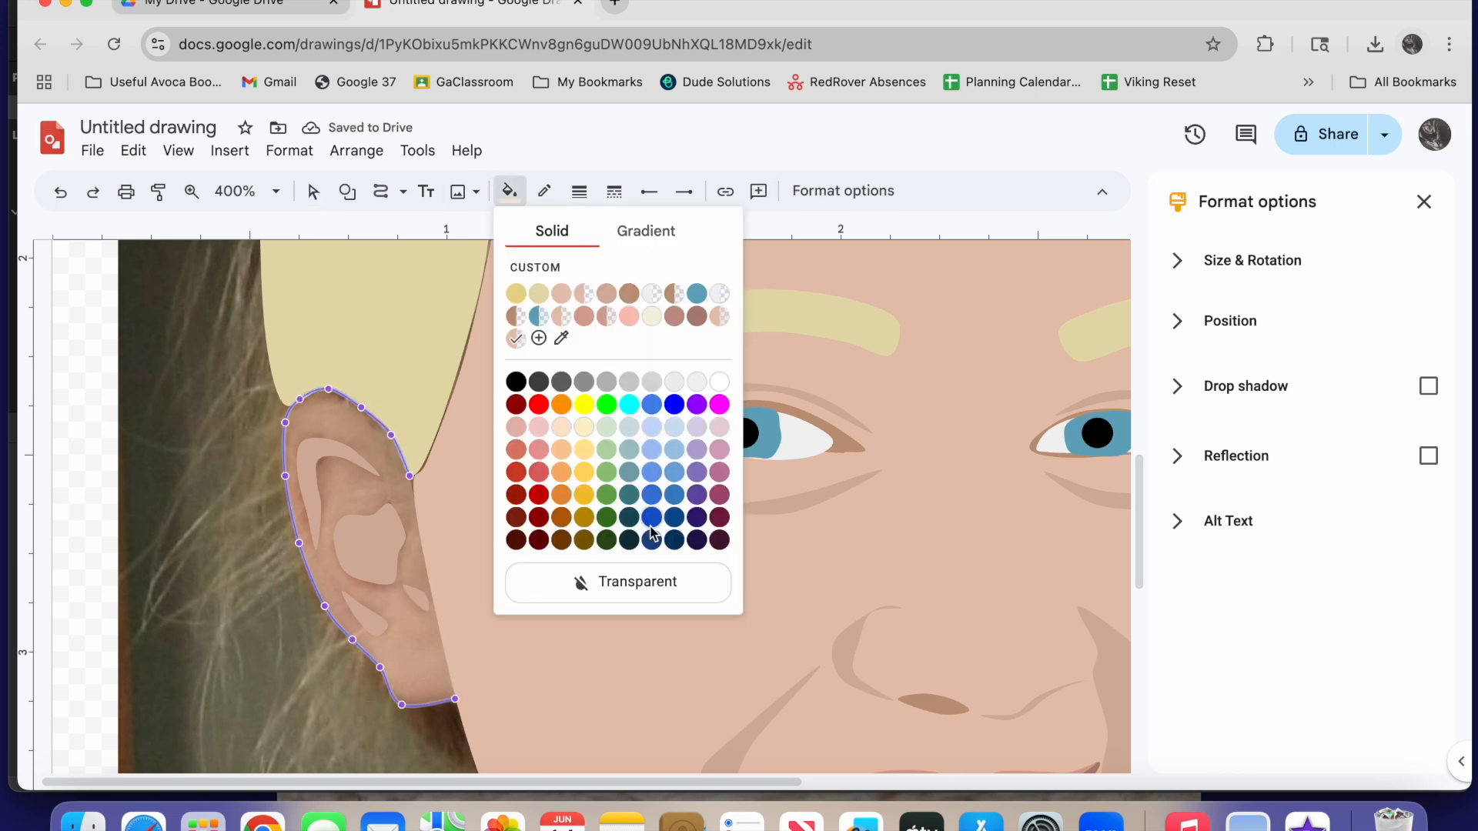
left_click(537, 337)
left_click_drag(782, 478, 893, 478)
left_click(858, 601)
Adjust the left hair section's point near the parting and make the section's fill nearly transparent
left_click(385, 331)
scroll(653, 508, "up", 6)
double_click(646, 425)
left_click_drag(688, 441, 696, 445)
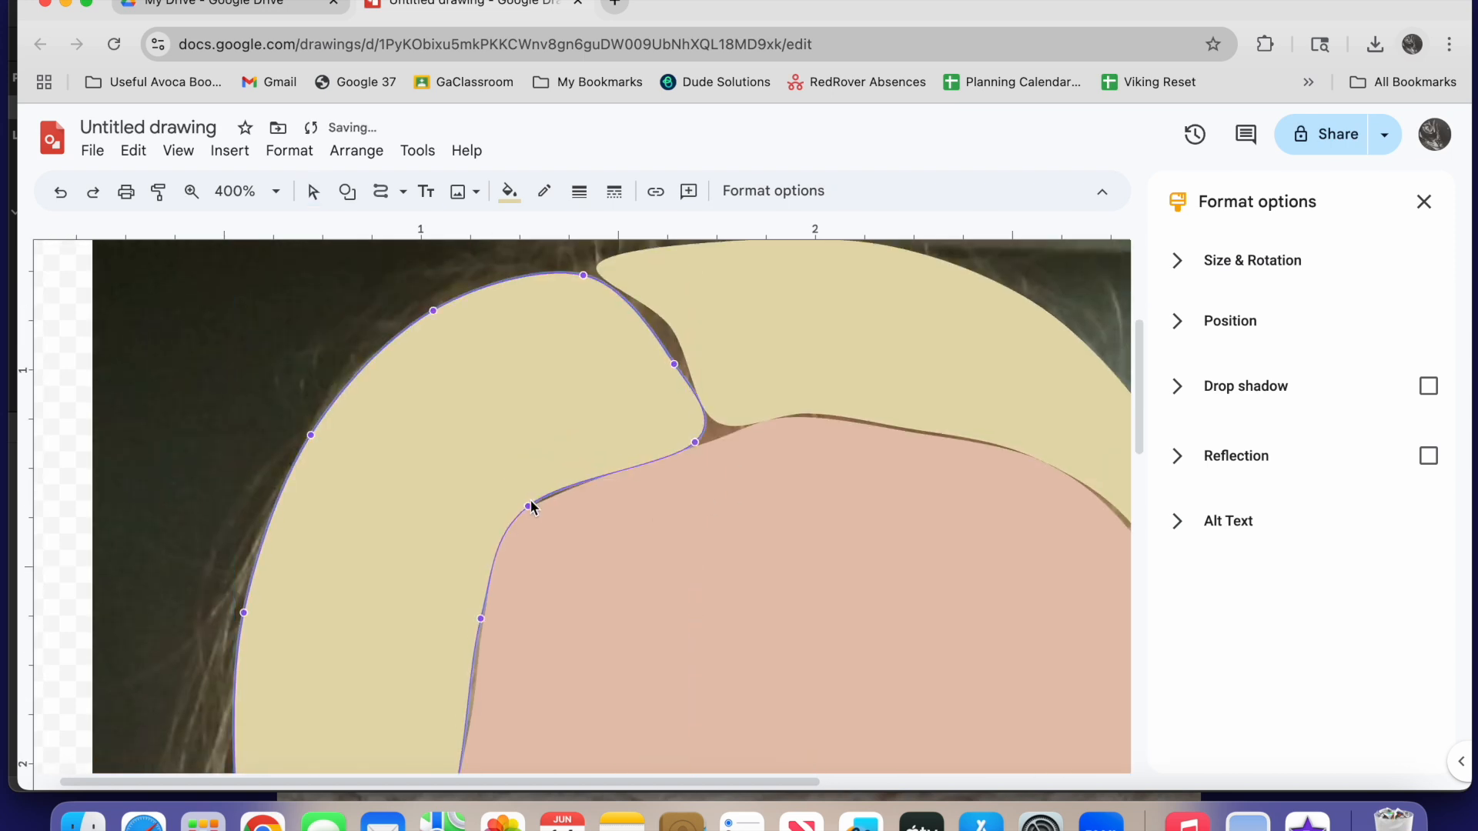
scroll(470, 570, "down", 1)
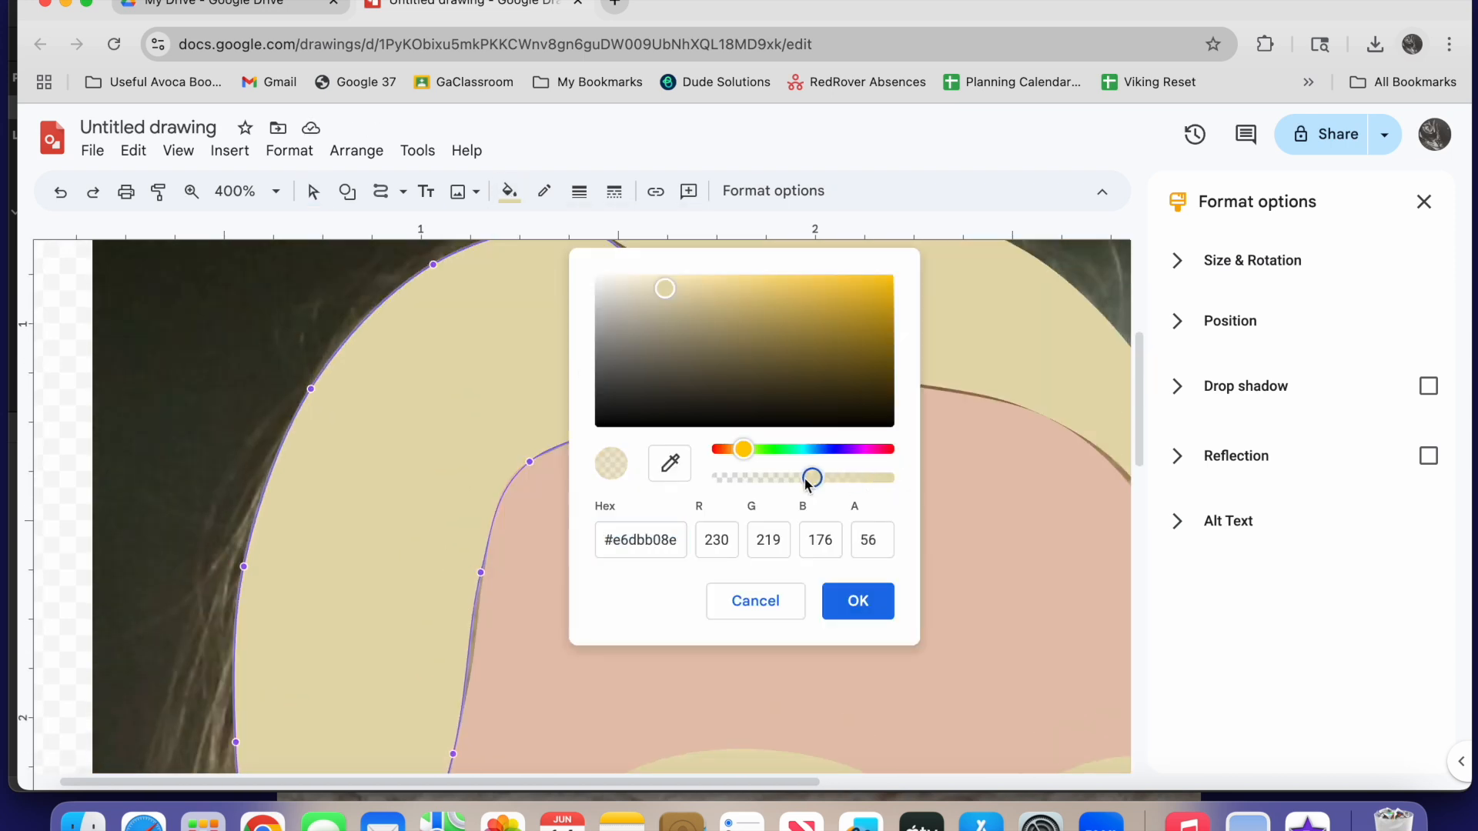
left_click(854, 601)
scroll(402, 439, "down", 3)
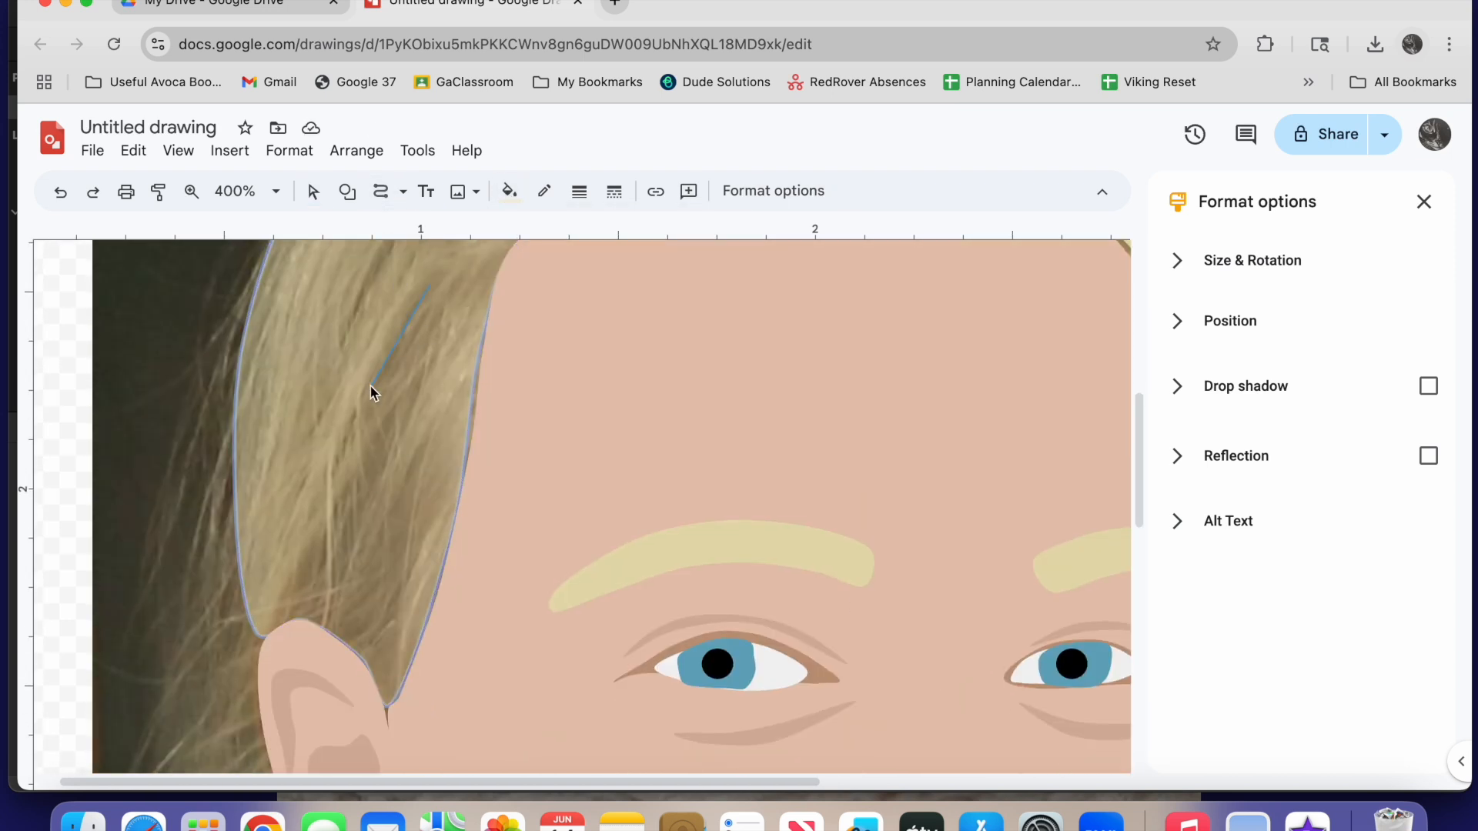
Trace a wavy hair shadow shape rising from above the ear along the side of the forehead
left_click(387, 705)
left_click(445, 488)
left_click(425, 438)
left_click(429, 286)
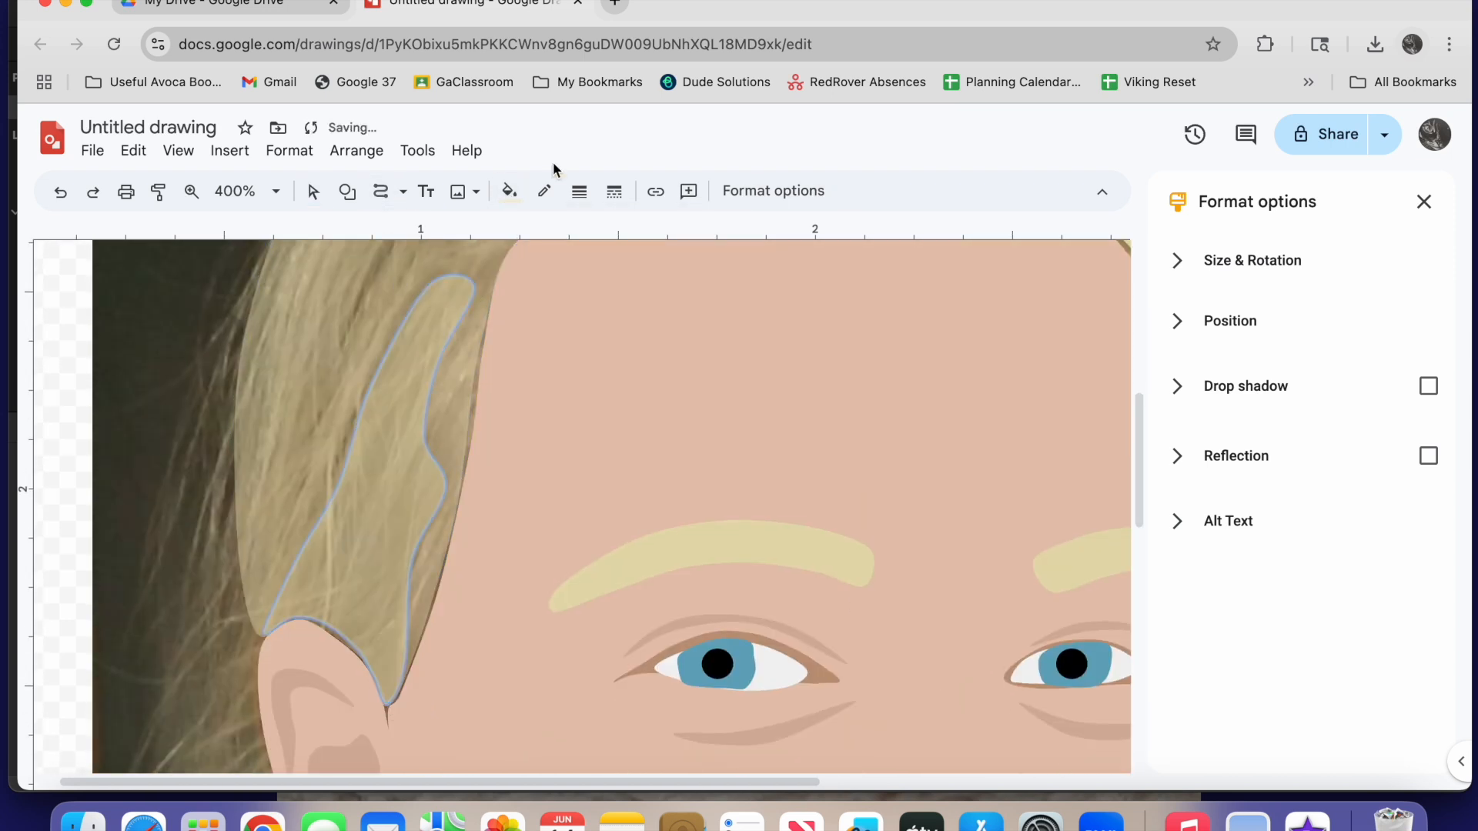
Fill the hair shadow above the ear with a darker custom blond
left_click(508, 190)
left_click(542, 294)
left_click(509, 190)
left_click(560, 336)
left_click_drag(665, 289, 671, 314)
left_click(856, 599)
Trace another dark hair shadow in the left hair section beside the upper forehead
scroll(847, 587, "up", 4)
left_click(380, 191)
left_click(403, 468)
left_click(352, 594)
left_click(424, 439)
left_click(402, 467)
Trace a curved dark hair shadow across the top of the left hair section near the parting
left_click(380, 191)
left_click(641, 386)
left_click(539, 340)
left_click(438, 440)
left_click(514, 388)
left_click(641, 386)
Make the left hair section's blond fill fully opaque again
scroll(647, 456, "right", 2)
scroll(647, 456, "down", 2)
left_click(364, 307)
left_click(366, 327)
left_click(509, 190)
left_click(542, 294)
left_click_drag(787, 477, 837, 483)
left_click(856, 599)
Adjust the points of the right hair section near the parting and along the forehead
double_click(646, 383)
scroll(770, 478, "down", 2)
scroll(769, 479, "right", 1)
left_click_drag(891, 557, 886, 557)
left_click_drag(627, 400, 629, 404)
left_click(533, 353)
double_click(532, 352)
left_click_drag(534, 387, 535, 391)
scroll(534, 394, "up", 2)
Make the right hair section's blond fill nearly transparent to show the photo's hair
left_click(509, 191)
left_click(544, 271)
left_click_drag(884, 478, 735, 478)
left_click(857, 599)
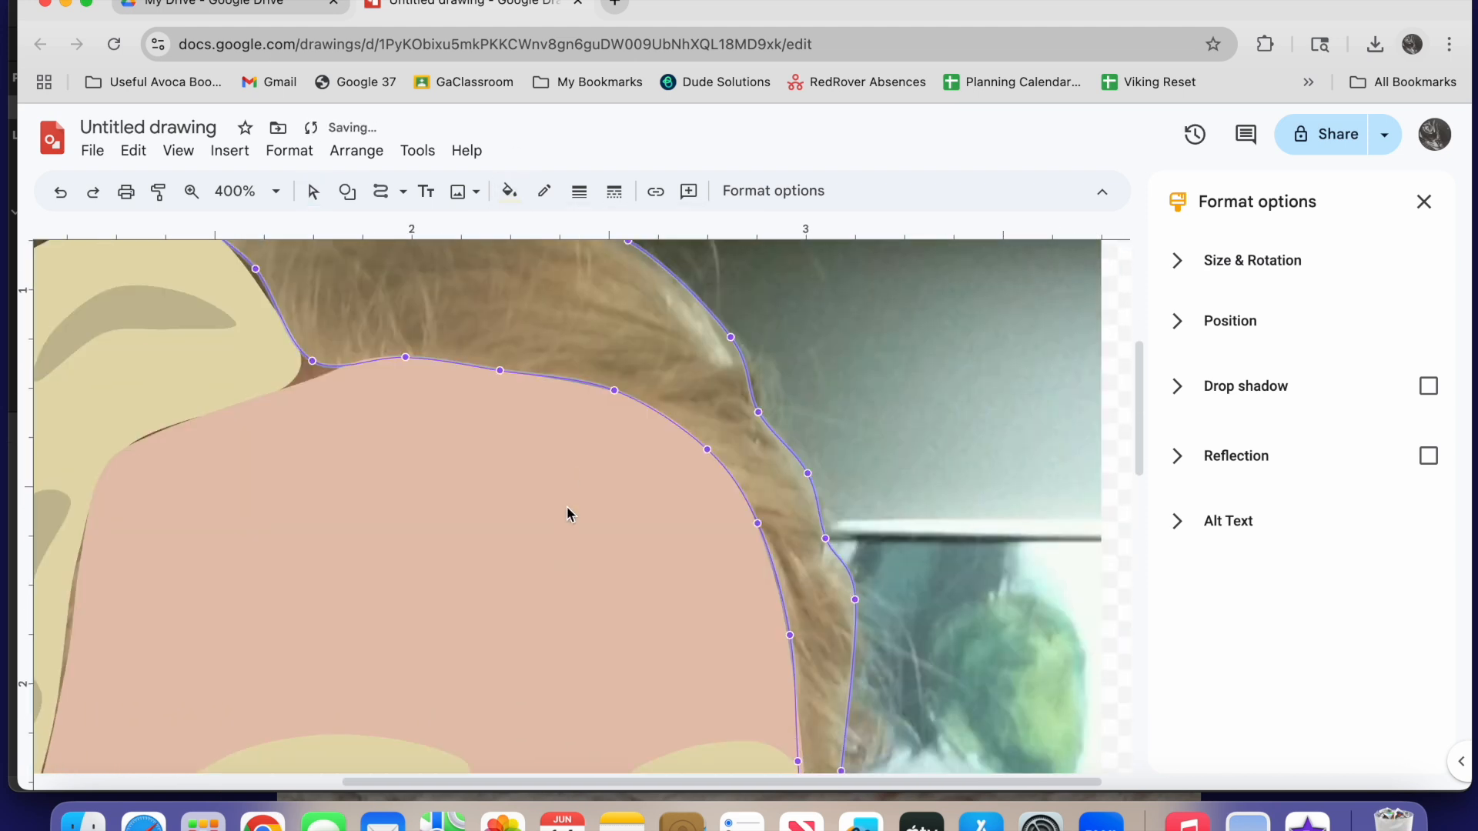
Trace two dark hair shadows in the right hair section, one above the forehead and one beside the temple
left_click(380, 191)
left_click(596, 438)
left_click(666, 431)
double_click(748, 466)
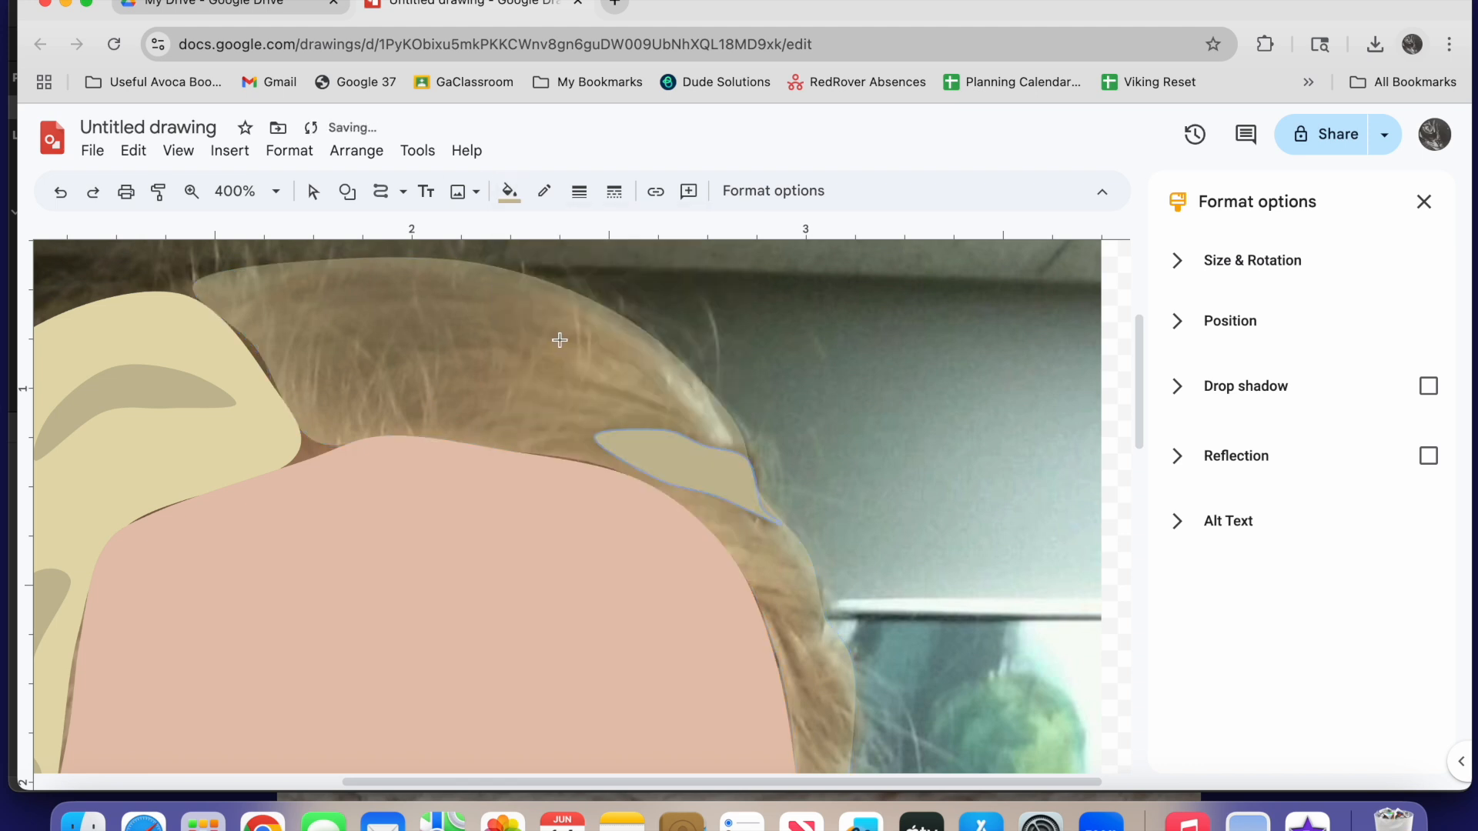
scroll(769, 385, "down", 3)
scroll(783, 402, "down", 1)
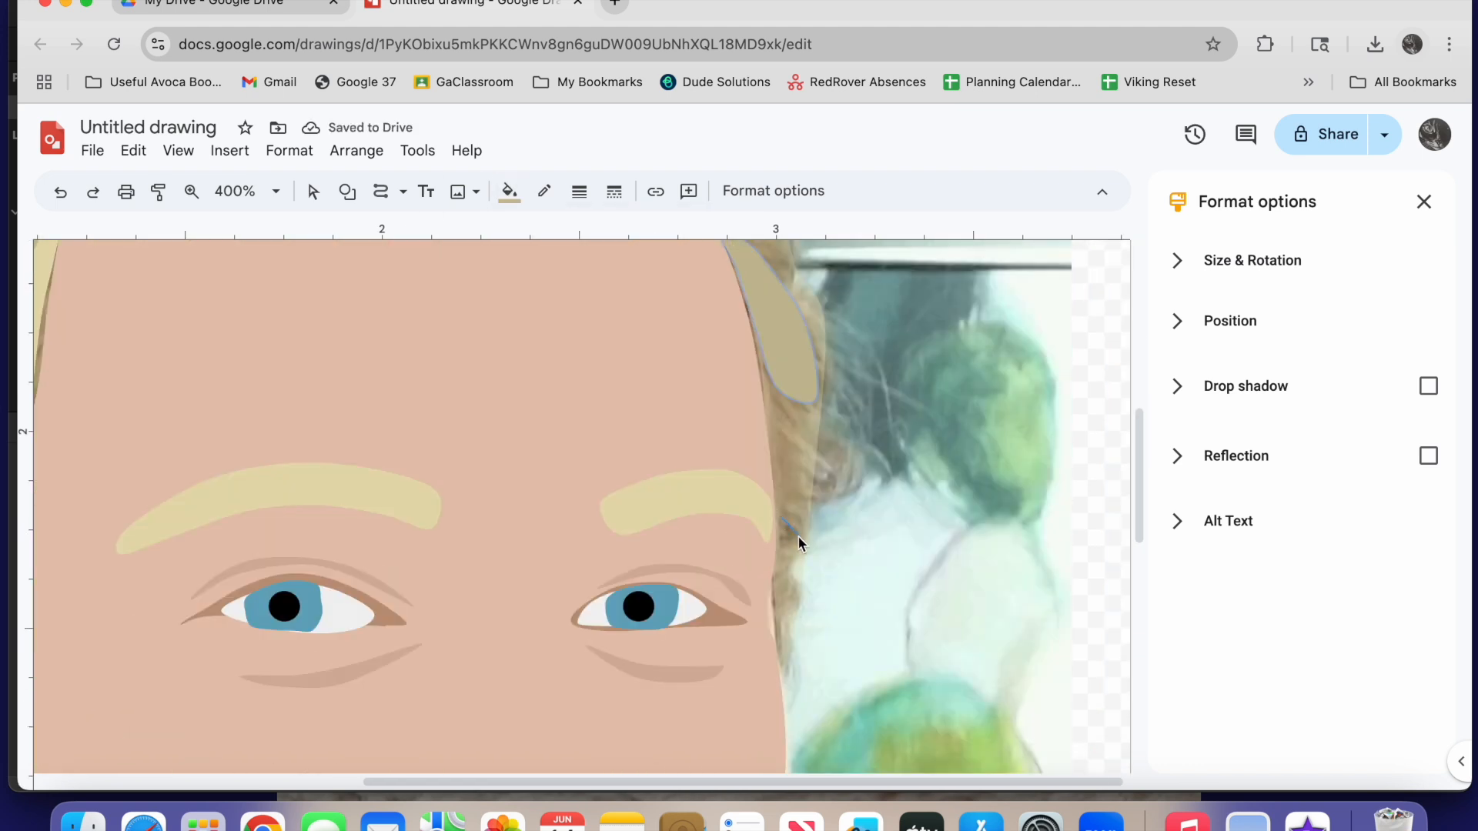
Trace a forked dark shadow on the crown and a narrow highlight along the right hair section's outer edge
scroll(783, 399, "up", 5)
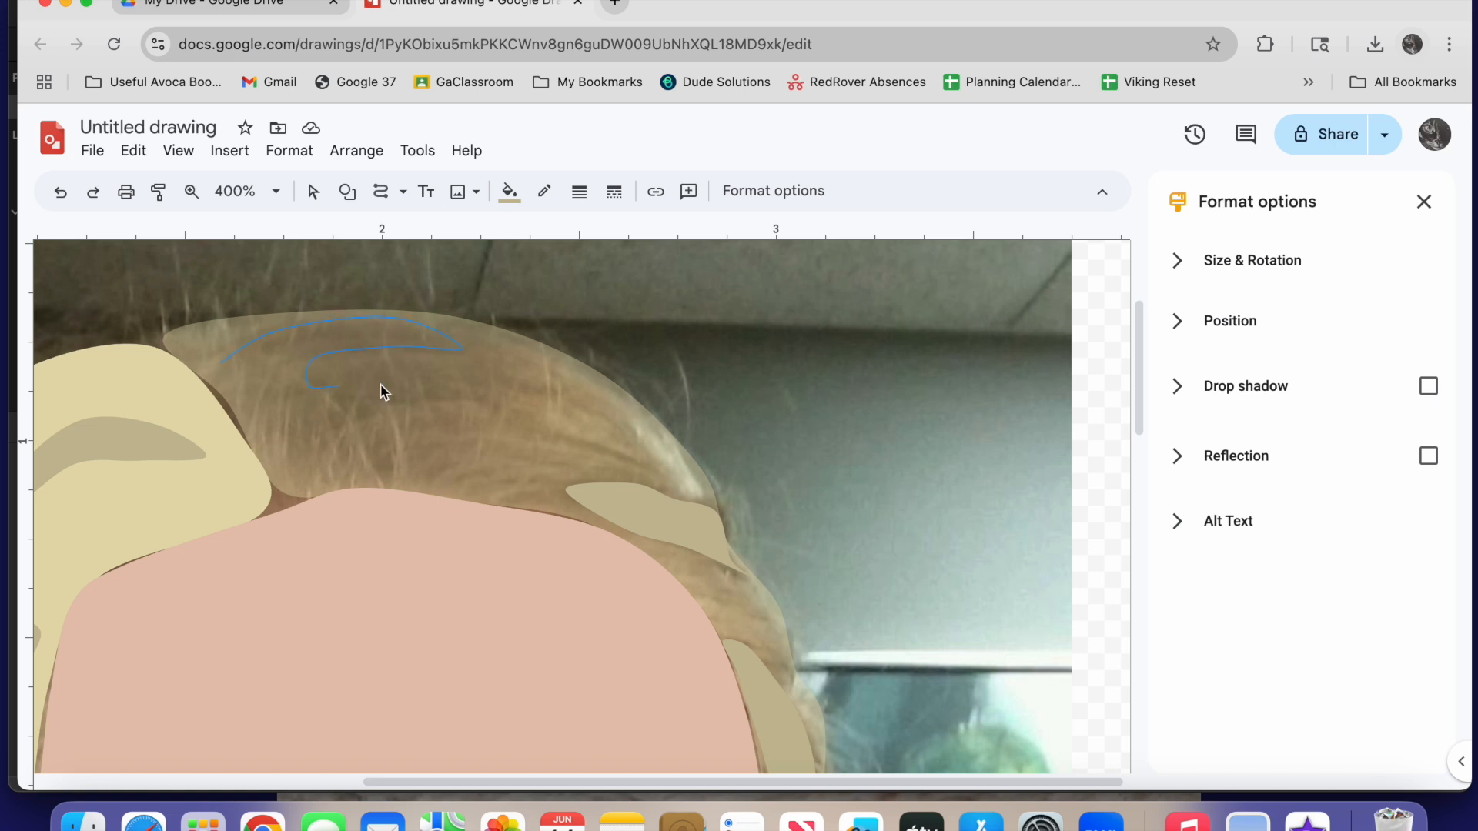
double_click(367, 400)
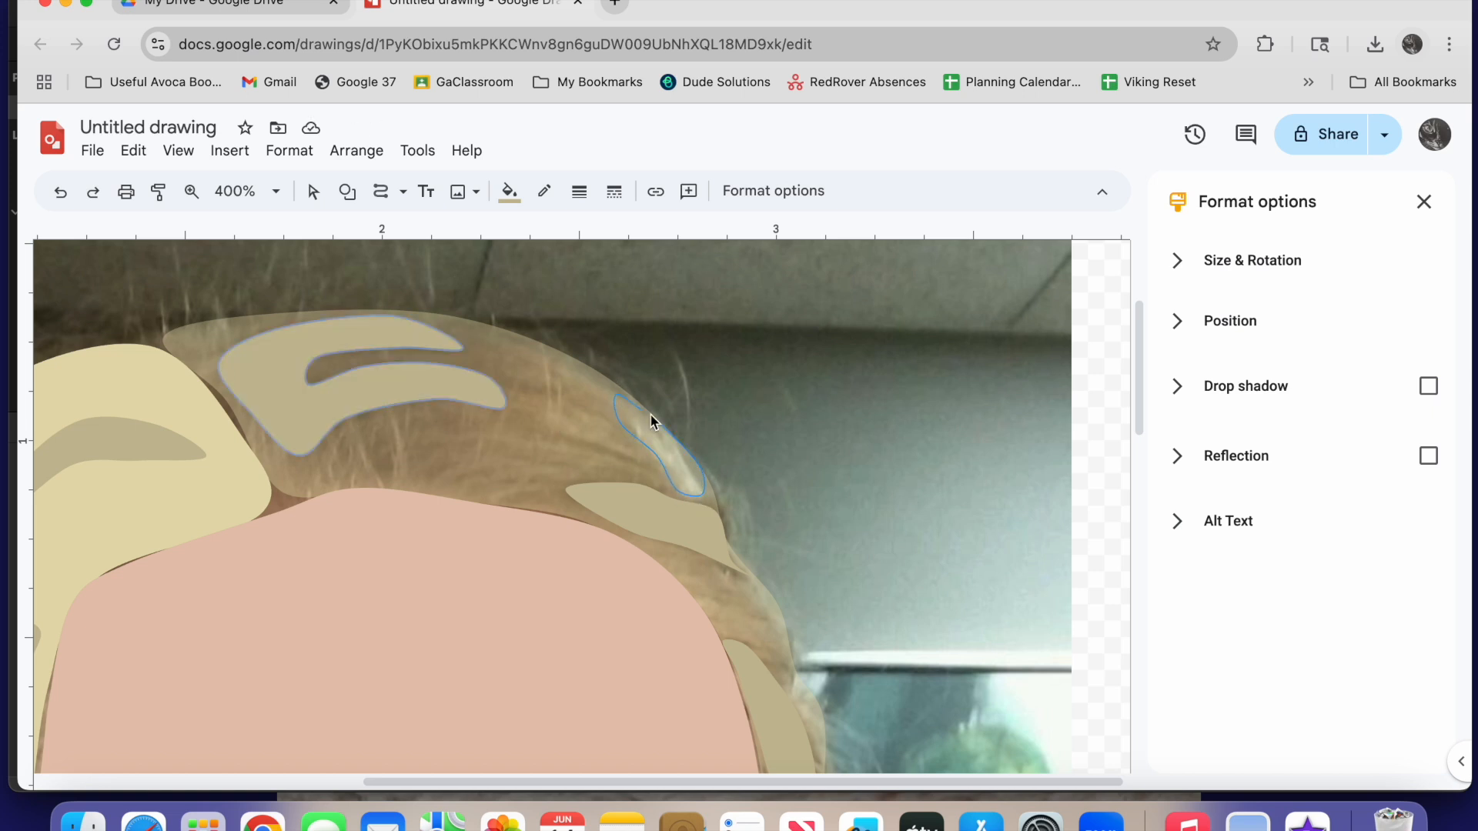
left_click(509, 191)
left_click(607, 339)
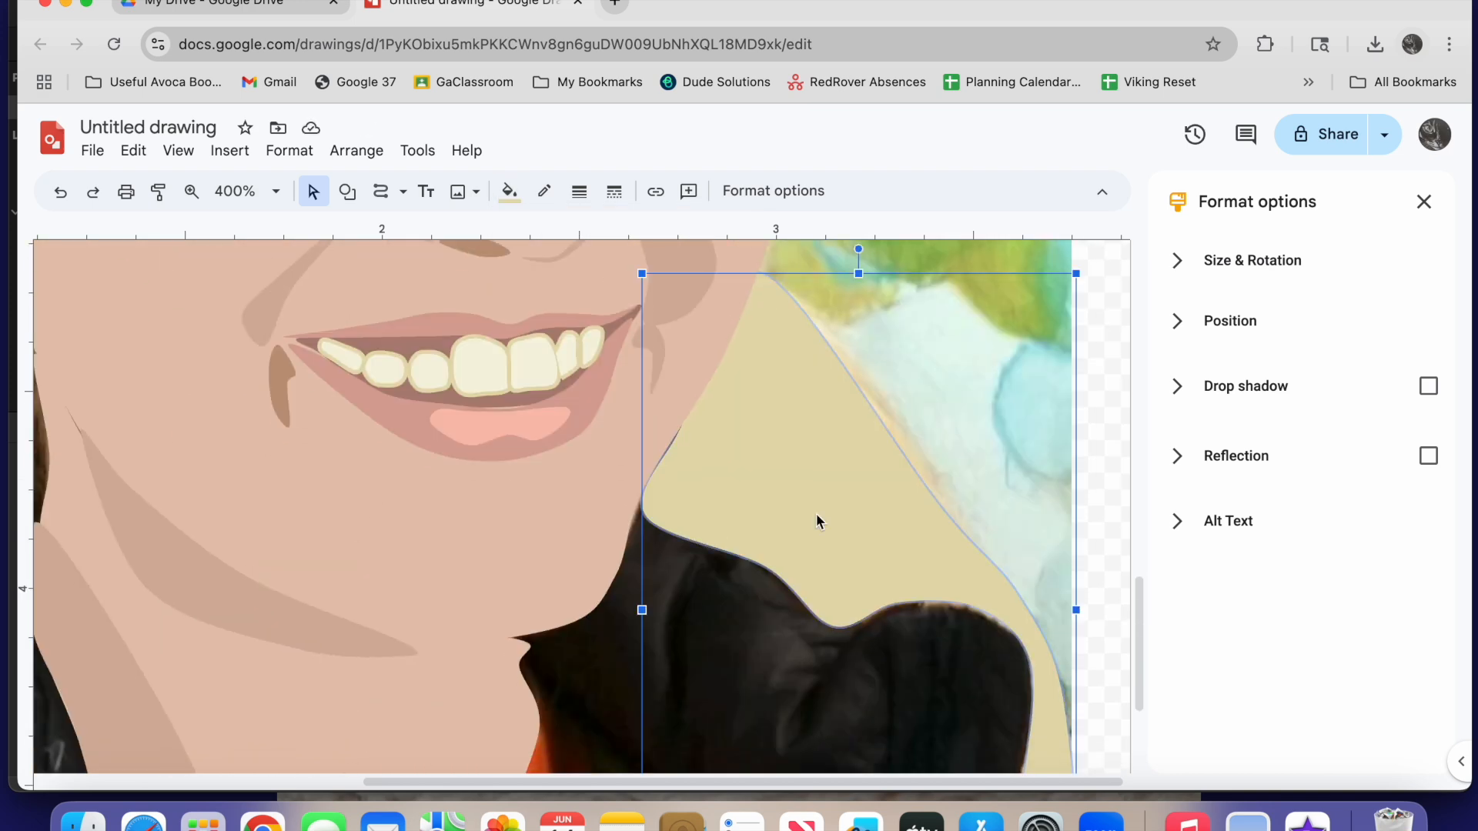
Make the lower hair section's fill nearly transparent and trace a jagged dark shadow between the jaw and the jacket
left_click(508, 190)
left_click(566, 260)
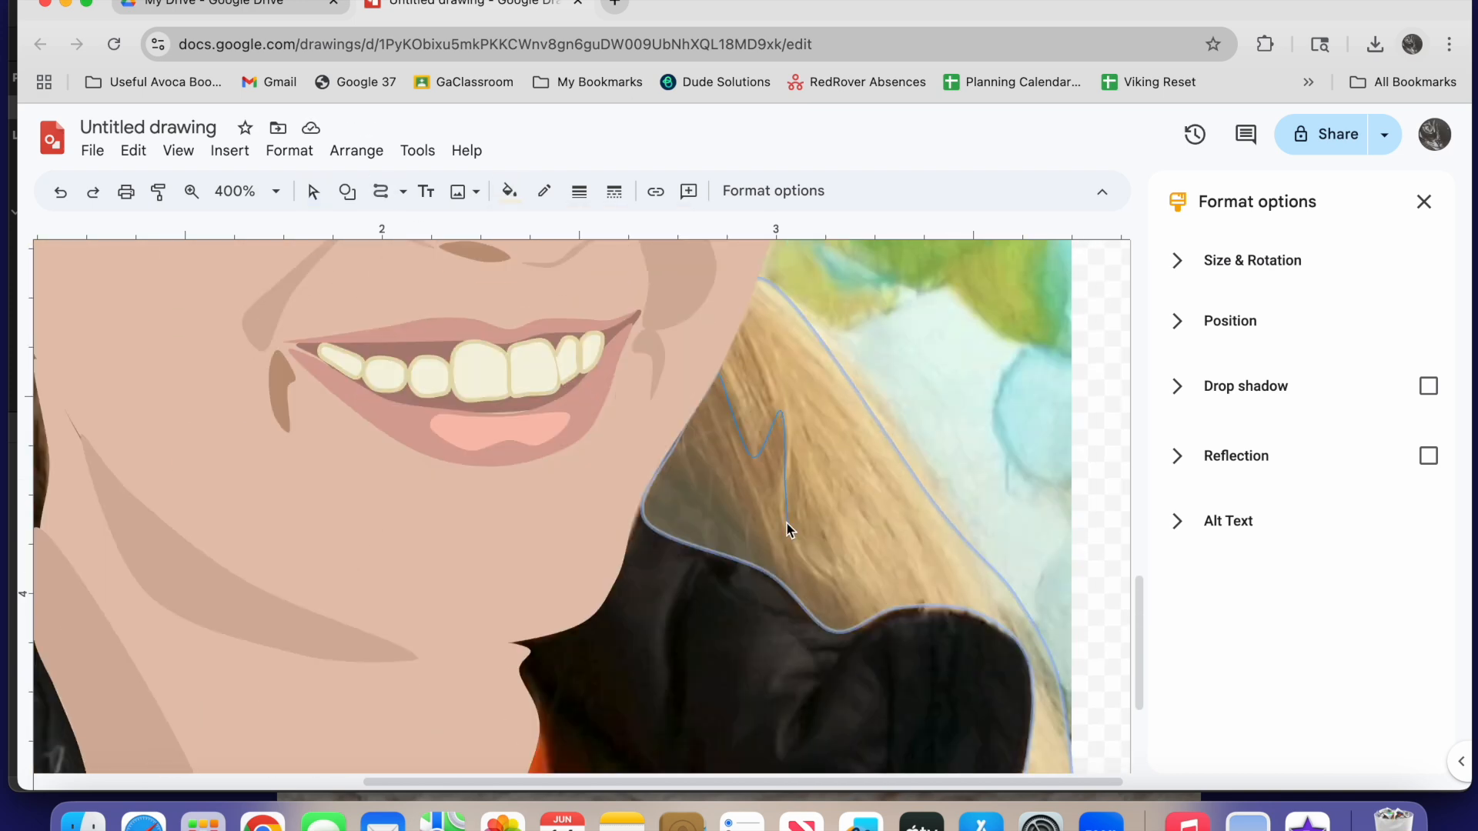
left_click(645, 504)
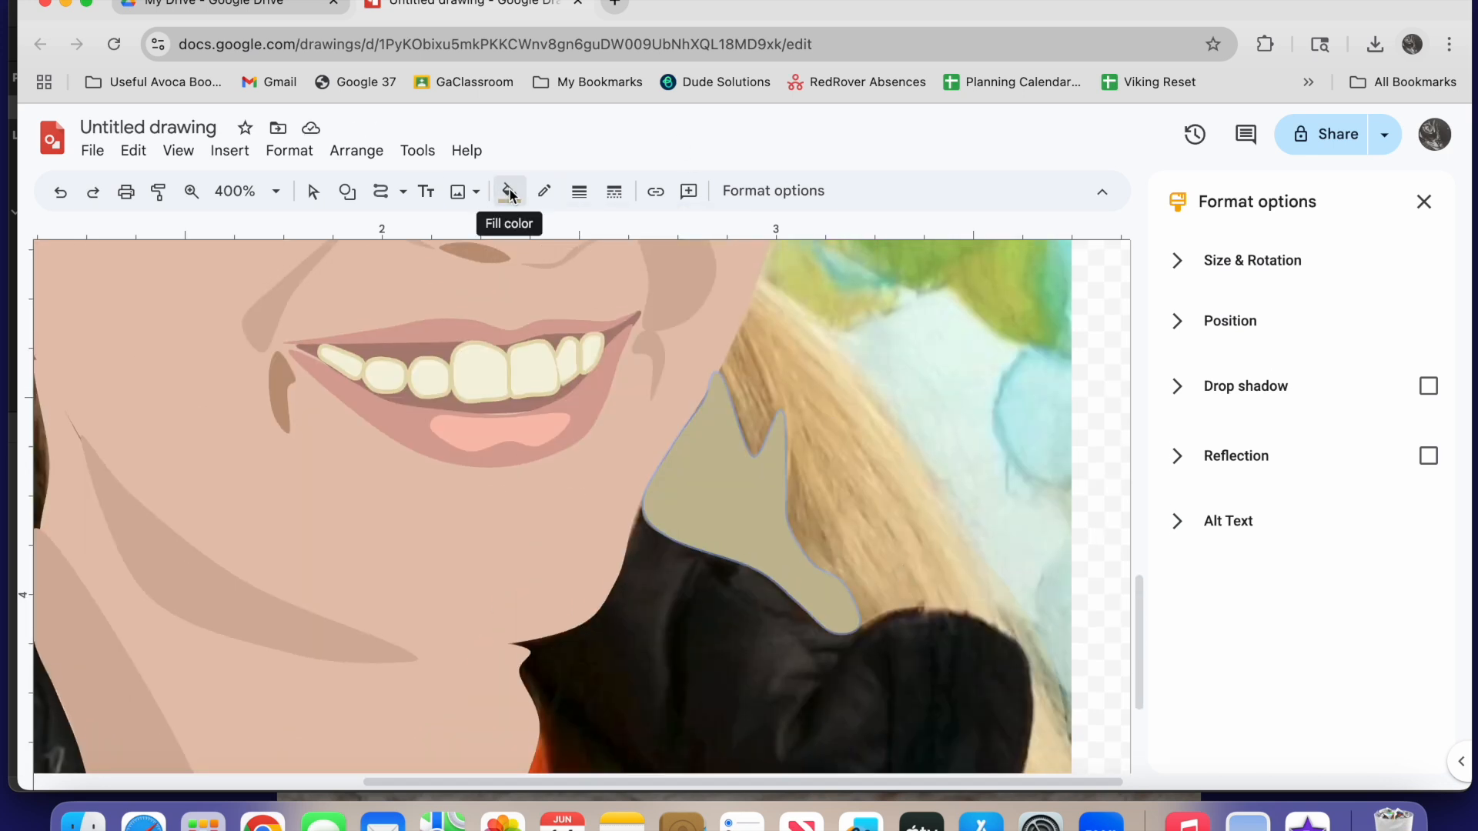
Fill the lower hair section with the opaque custom blond again
left_click(509, 191)
left_click(539, 294)
scroll(711, 331, "down", 3)
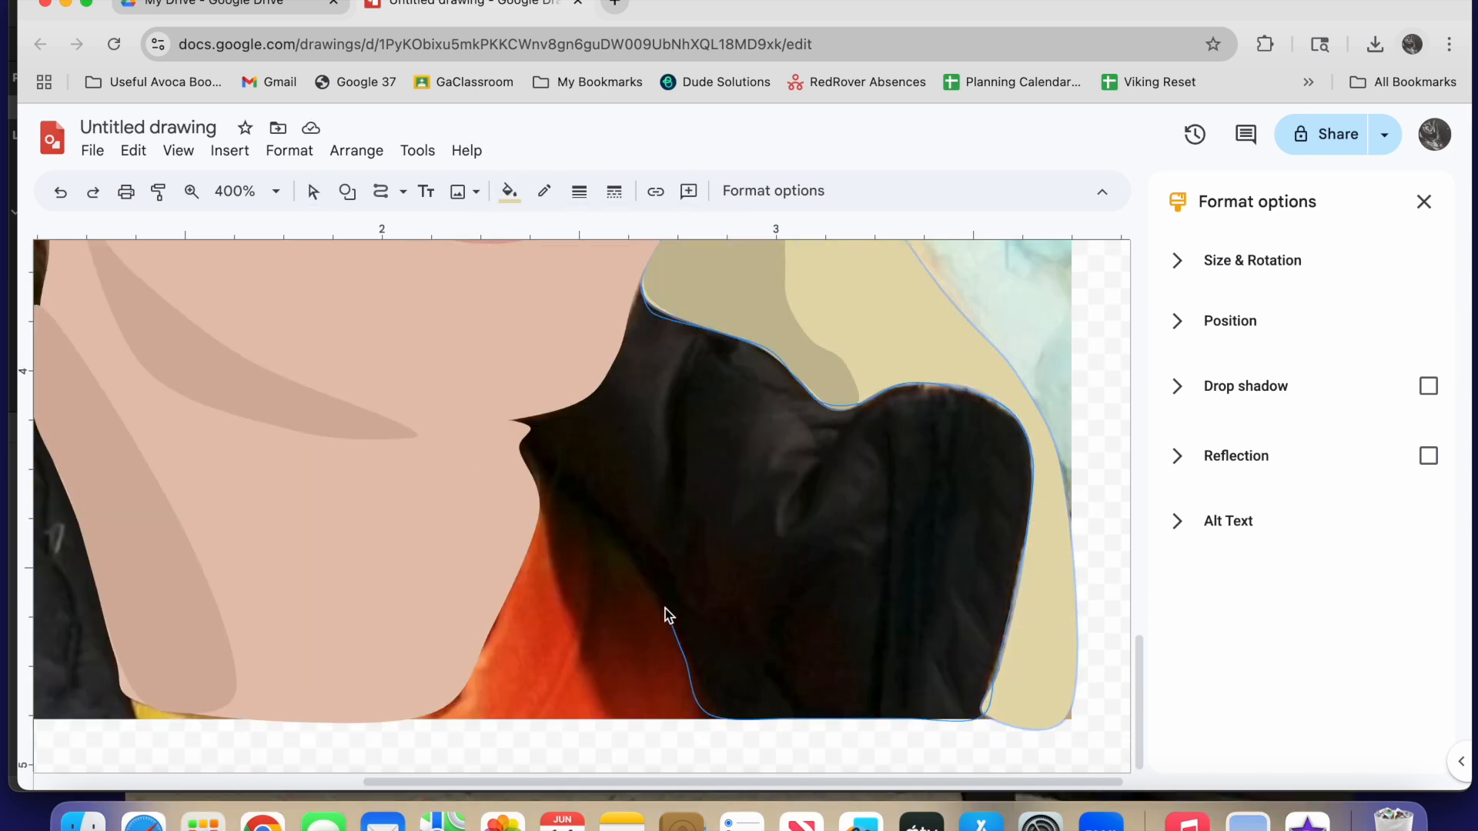
Close the traced outline of the jacket's right side and fill it with dark grey
left_click(641, 284)
left_click(509, 190)
left_click(540, 384)
left_click(559, 366)
Adjust the outline points of the dark grey right side of the jacket so its edge follows the jaw
left_click(316, 190)
left_click(531, 355)
scroll(628, 465, "up", 2)
left_click(652, 627)
right_click(652, 627)
left_click(664, 603)
left_click_drag(590, 545, 587, 548)
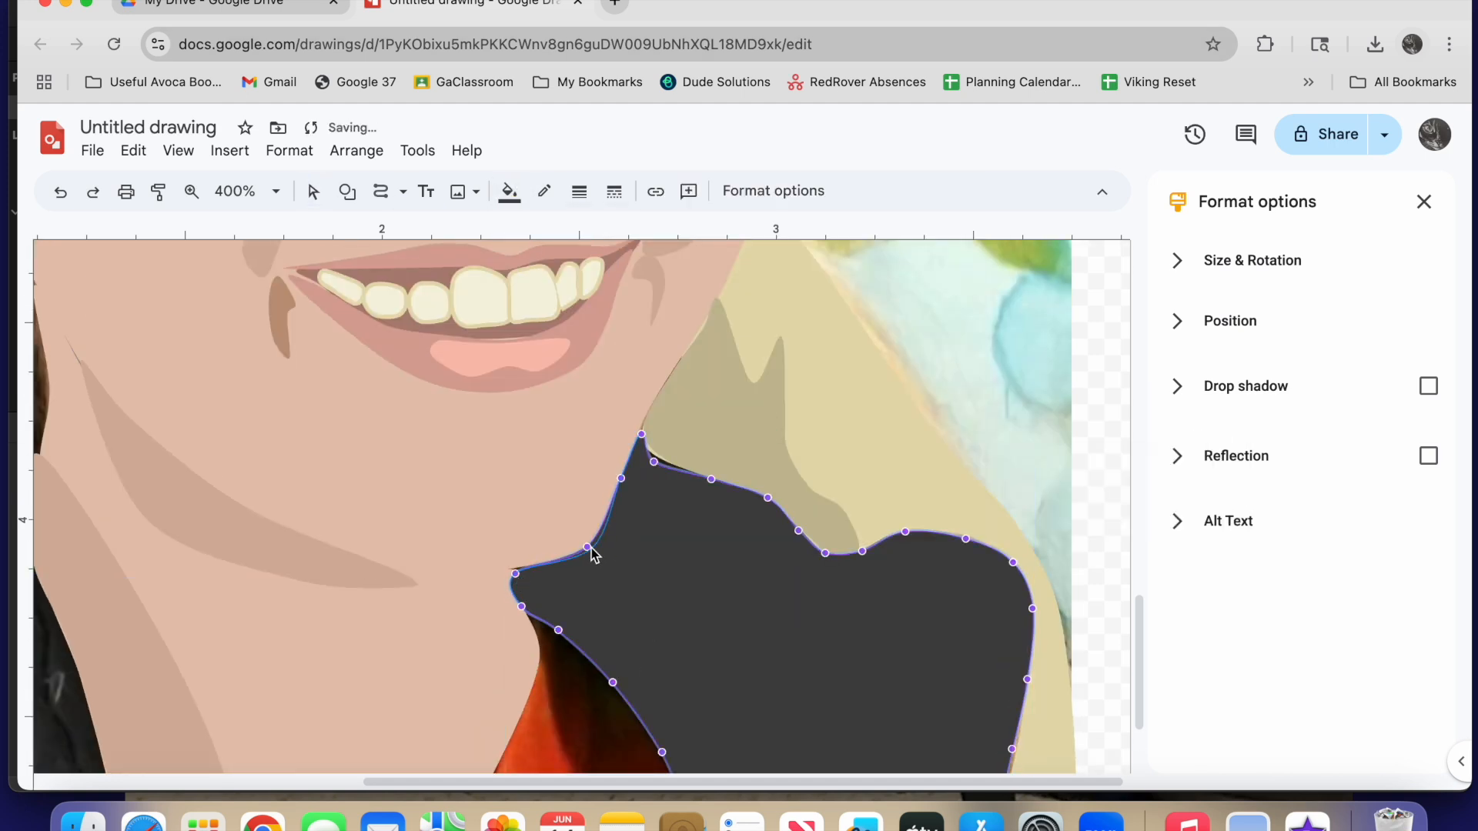
Trace the jacket collar along the left side of the neck up to the hair and fill it with dark grey
scroll(797, 598, "down", 2)
scroll(798, 598, "left", 5)
scroll(797, 598, "up", 7)
scroll(798, 598, "down", 1)
left_click(381, 193)
scroll(483, 258, "down", 4)
left_click(484, 258)
left_click(440, 271)
left_click(350, 412)
left_click(311, 525)
scroll(311, 525, "down", 2)
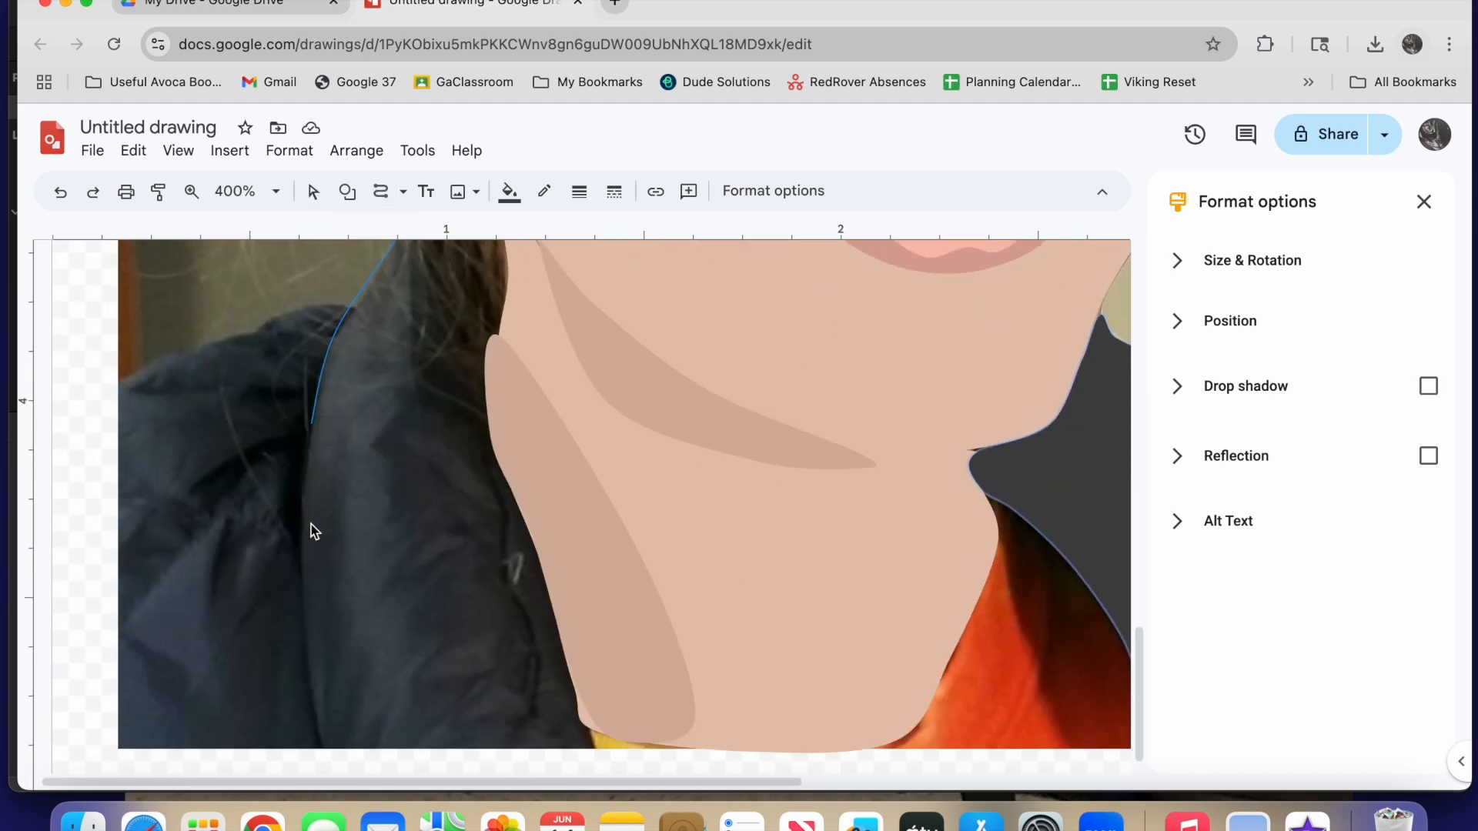
scroll(498, 335, "up", 2)
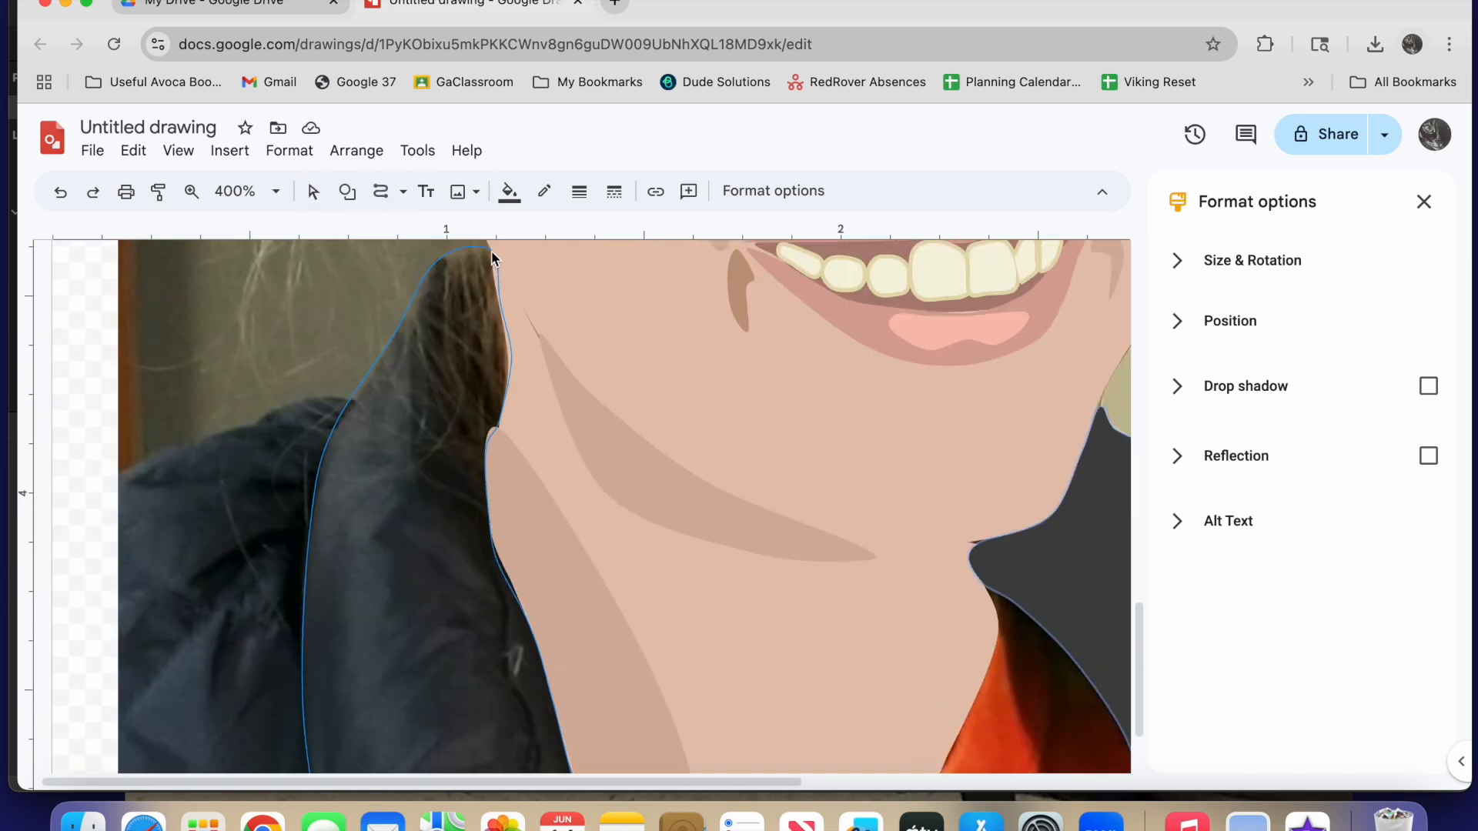
left_click(489, 260)
Trace the jacket's outer left part beside the collar and fill it with a darker near-black colour
left_click(121, 491)
scroll(121, 720, "down", 2)
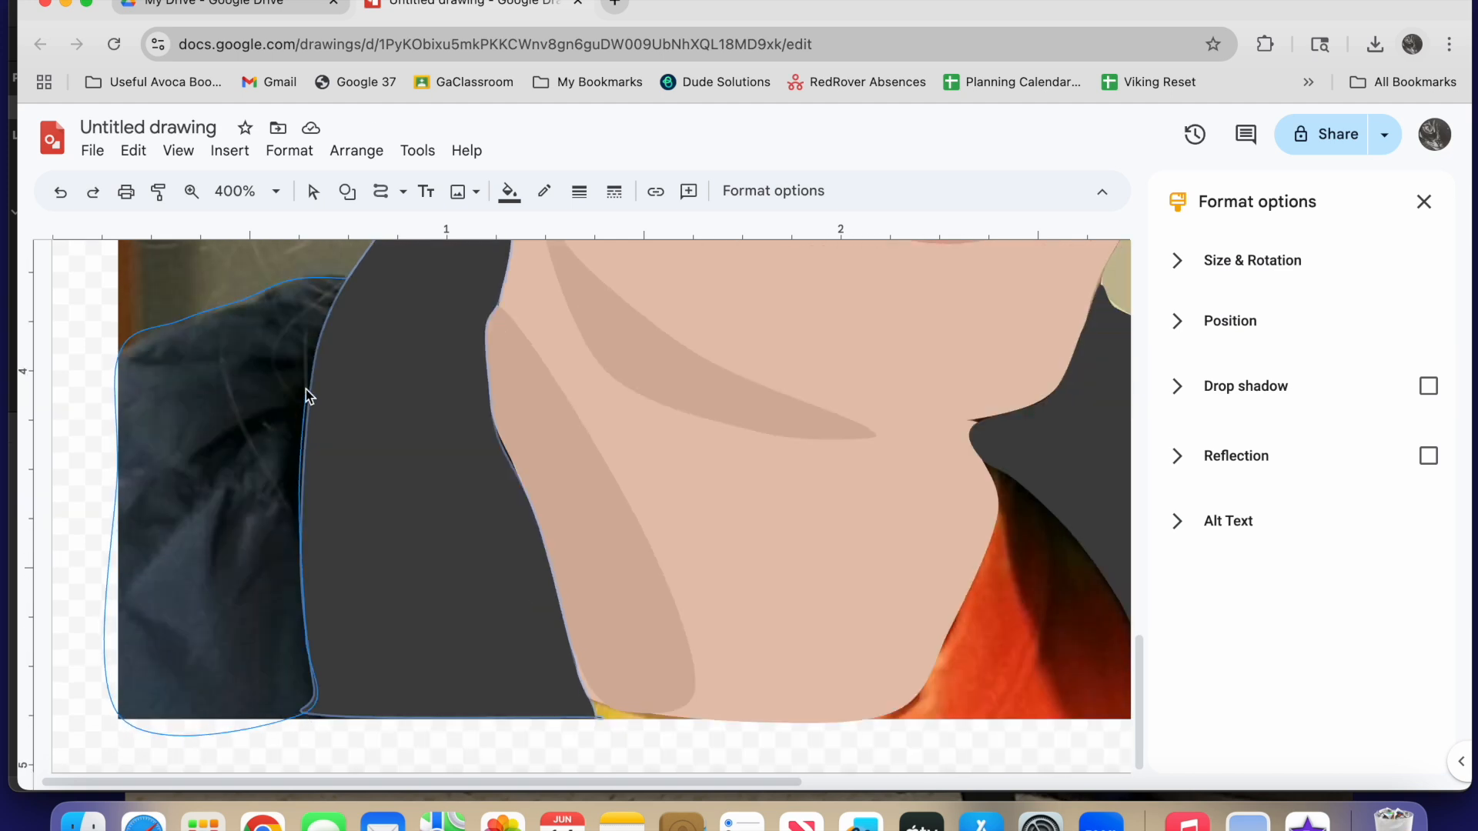
left_click(346, 279)
left_click(508, 191)
left_click(516, 533)
left_click_drag(884, 477, 775, 477)
left_click(857, 601)
scroll(620, 502, "up", 1)
scroll(620, 502, "right", 5)
Trace the shirt area between the neck and the jacket and fill it with a semi-transparent red
left_click(313, 191)
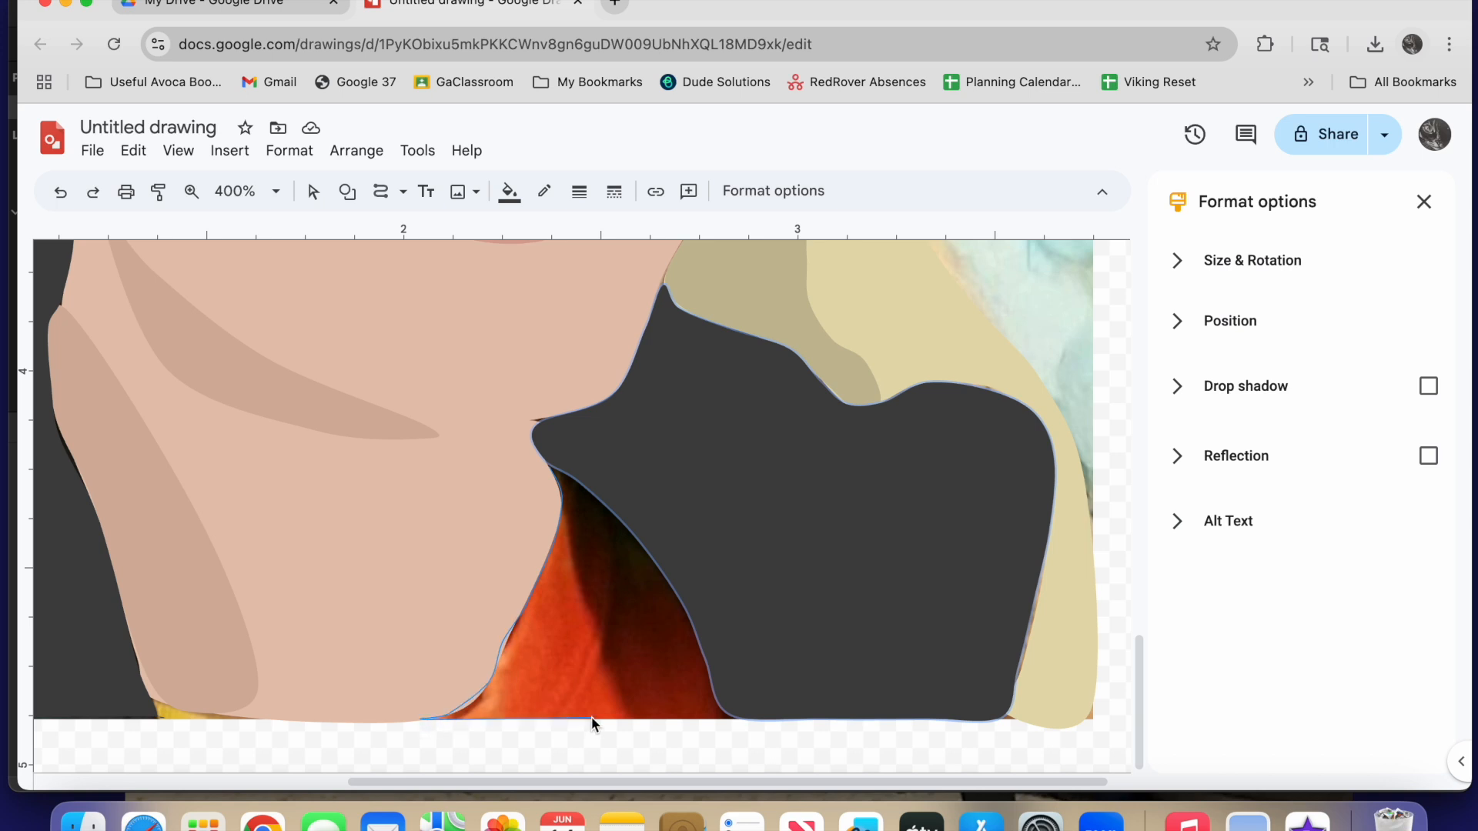
left_click(550, 466)
left_click(509, 192)
left_click(515, 405)
left_click(508, 192)
left_click(674, 339)
left_click_drag(891, 477, 809, 477)
left_click(859, 600)
Trace the shadow on the shirt along the jacket edge and fill it with an opaque darker red
left_click(314, 192)
left_click(383, 190)
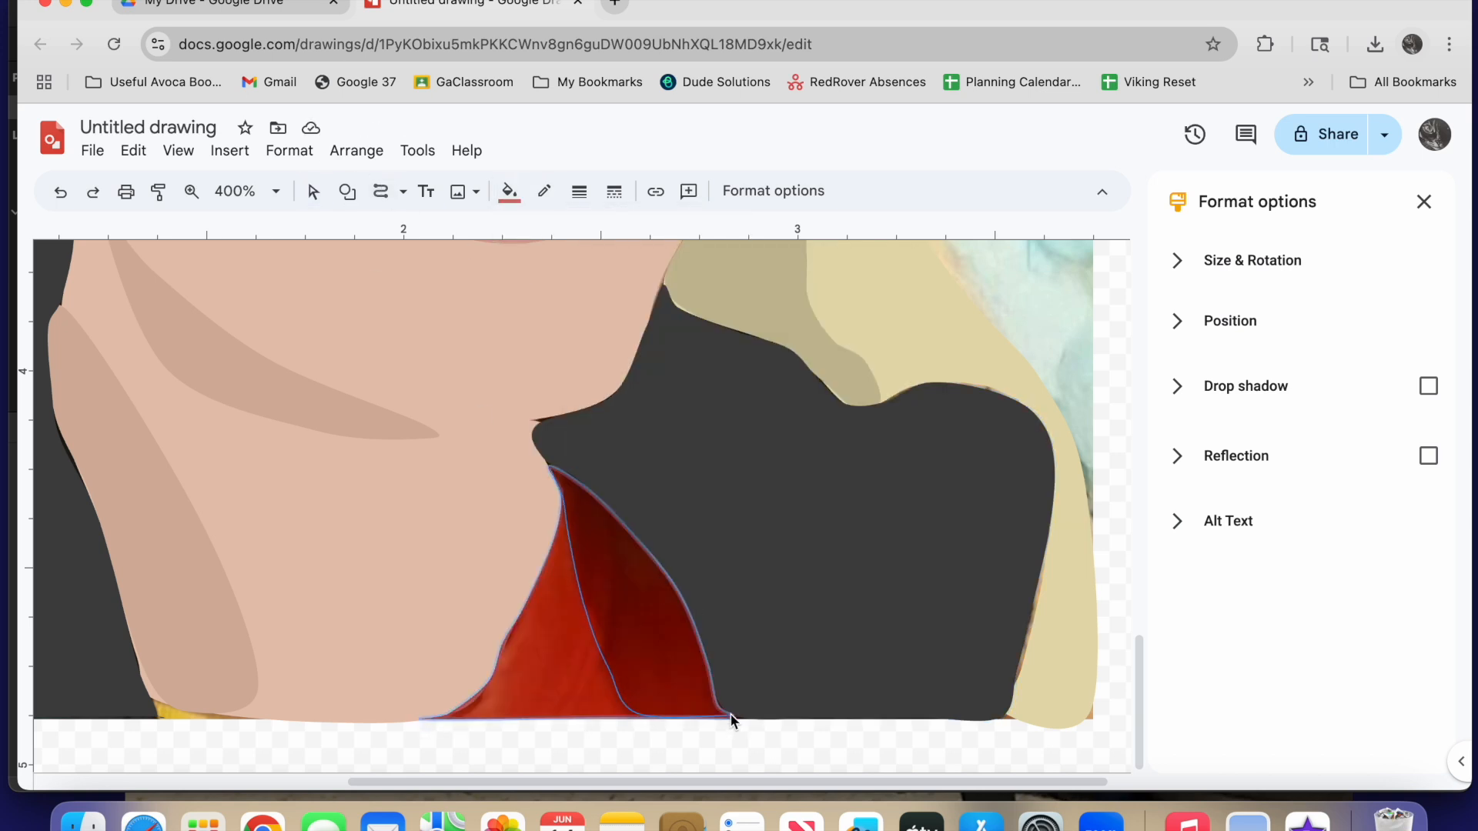
left_click(549, 466)
left_click(508, 192)
left_click(697, 337)
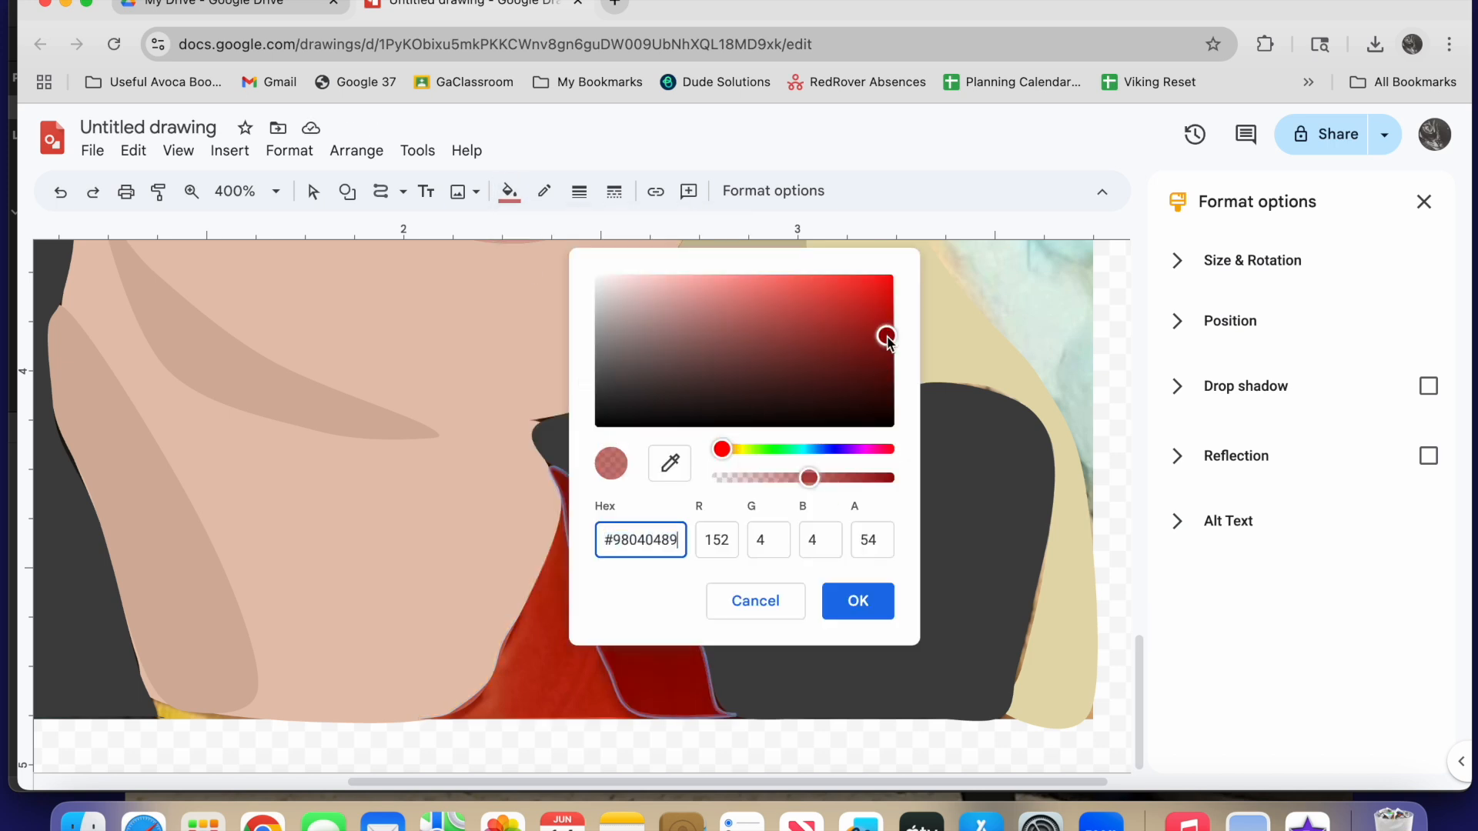
left_click_drag(888, 336, 892, 371)
left_click_drag(809, 477, 891, 477)
left_click(859, 601)
Make the shirt's red fill fully opaque
left_click(538, 647)
left_click(508, 191)
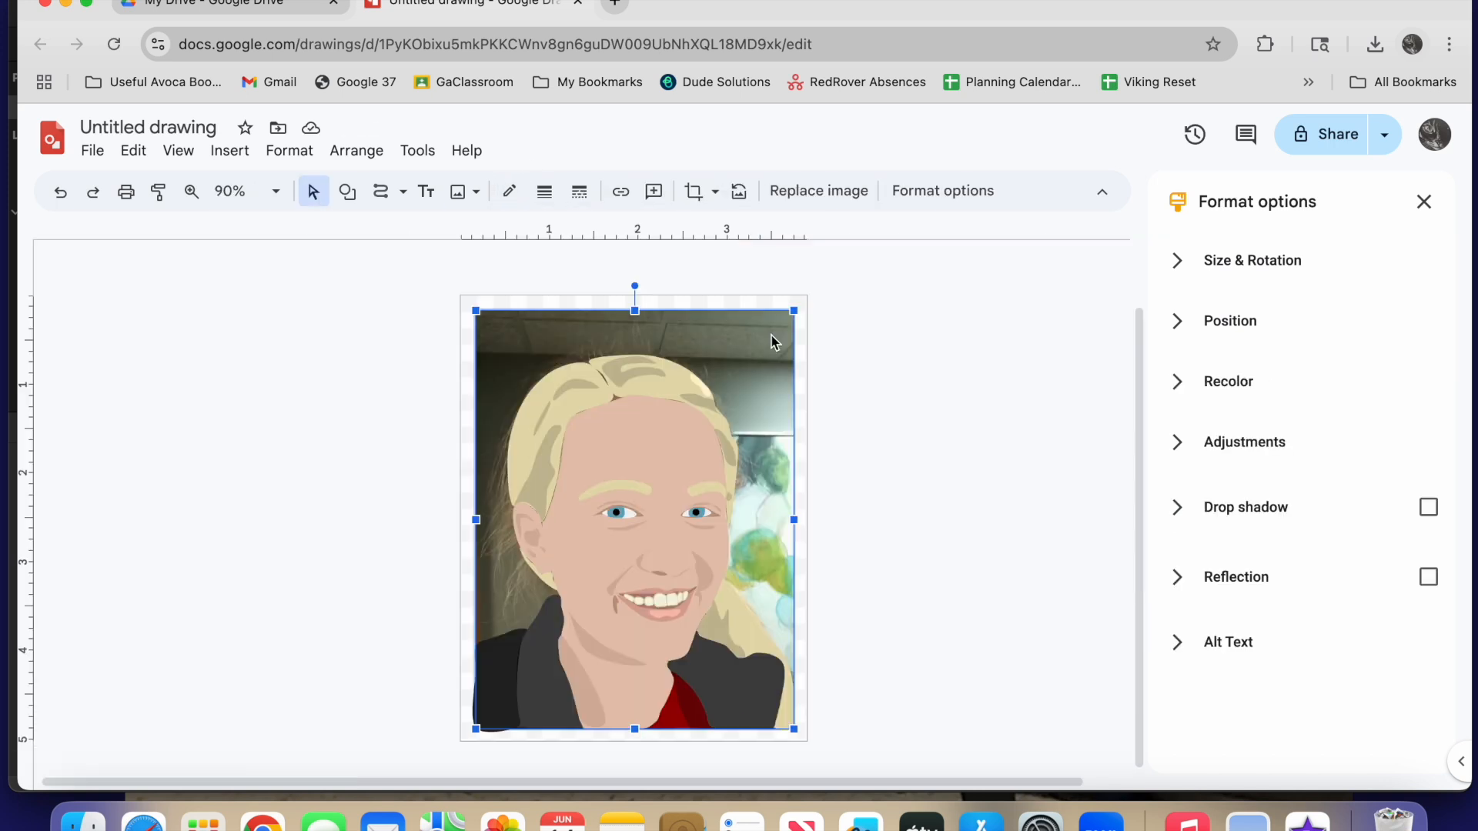
key("Escape")
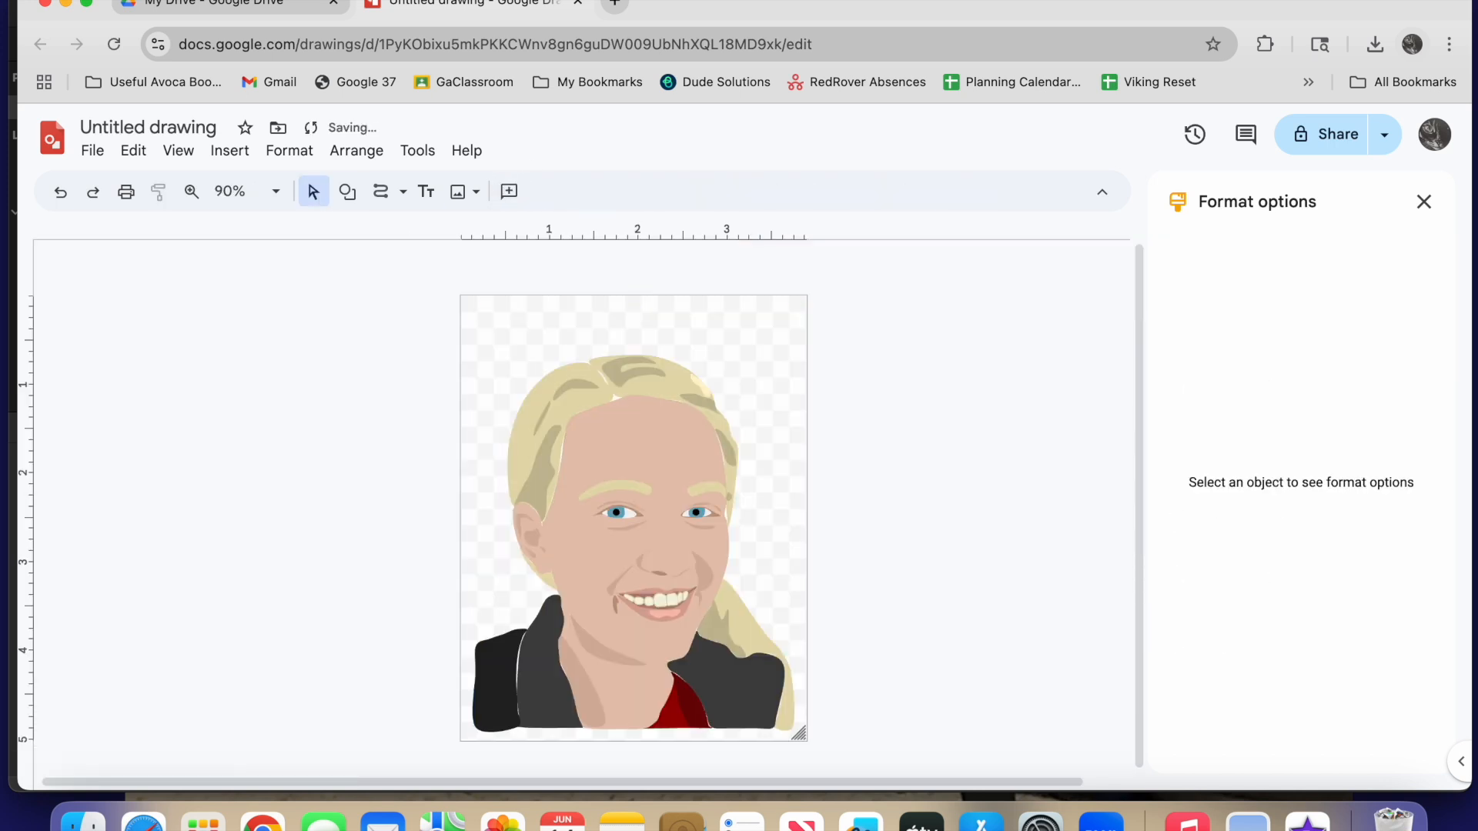
Draw a rectangle covering the whole canvas and fill it with a custom turquoise
left_click(347, 192)
left_click(616, 231)
left_click_drag(461, 296, 806, 740)
left_click(513, 194)
left_click(628, 422)
left_click(718, 337)
mouse_move(891, 267)
left_mouse_down()
mouse_move(870, 318)
mouse_move(854, 307)
mouse_move(884, 290)
left_mouse_up()
left_click(857, 600)
Send the turquoise rectangle behind all the portrait shapes
right_click(619, 508)
mouse_move(749, 539)
left_click(989, 655)
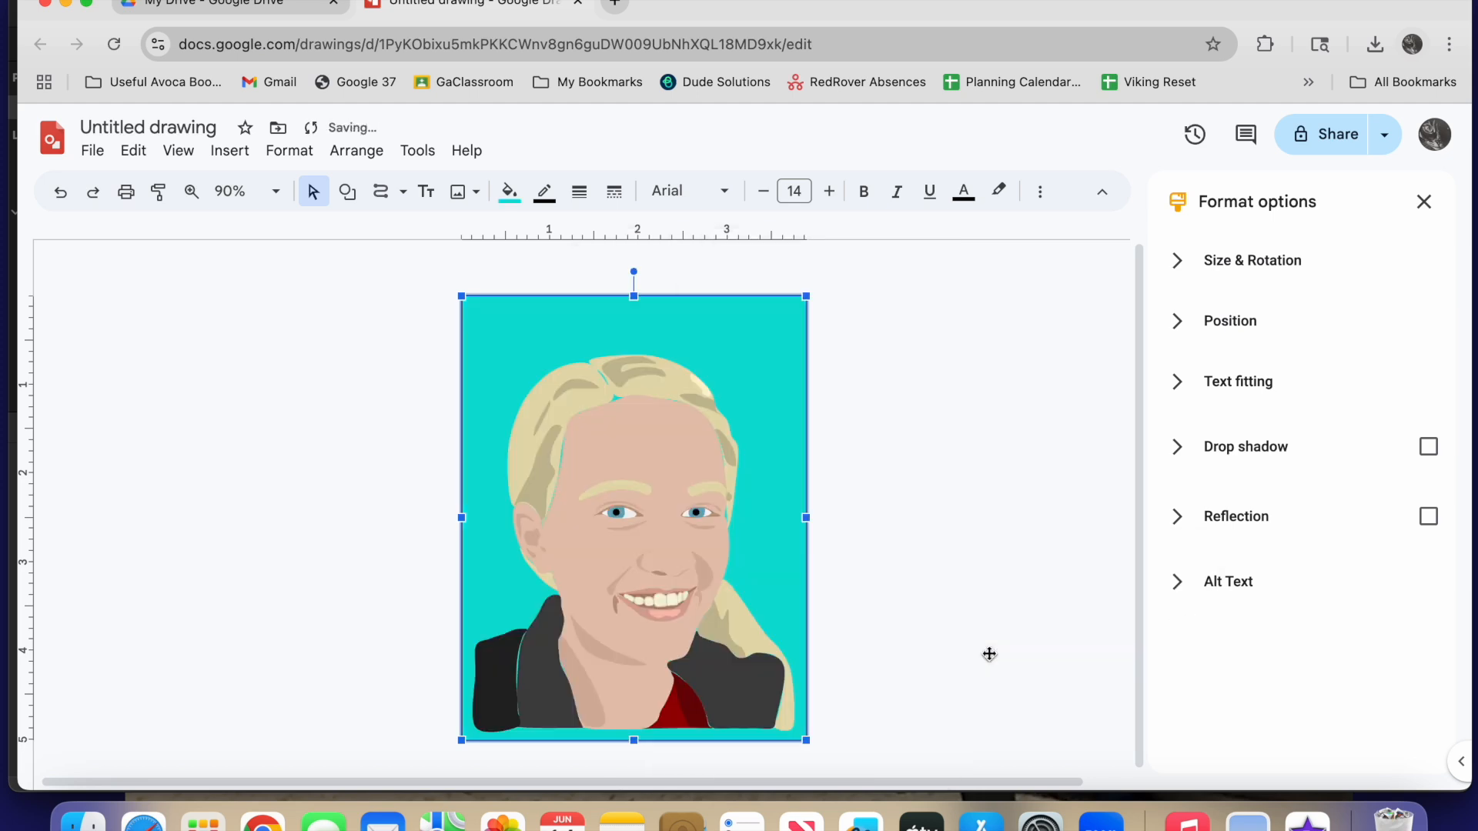
Zoom in on the portrait and adjust a shape's outline points to close a gap where the turquoise background shows through
left_click(192, 192)
left_click(627, 431)
left_click(600, 542)
left_click(313, 192)
double_click(497, 296)
scroll(545, 323, "up", 2)
double_click(548, 350)
left_click_drag(488, 314, 480, 318)
Adjust outline points of further portrait shapes down to the jacket to close turquoise gaps between neighbouring shapes
scroll(955, 539, "down", 3)
left_click_drag(986, 677, 980, 678)
double_click(277, 555)
scroll(247, 685, "up", 2)
double_click(981, 555)
scroll(966, 577, "down", 10)
double_click(116, 508)
left_click_drag(144, 510, 140, 510)
Adjust the outline points of the neck shadow and the jacket's right side to close the gaps around the neck
double_click(331, 478)
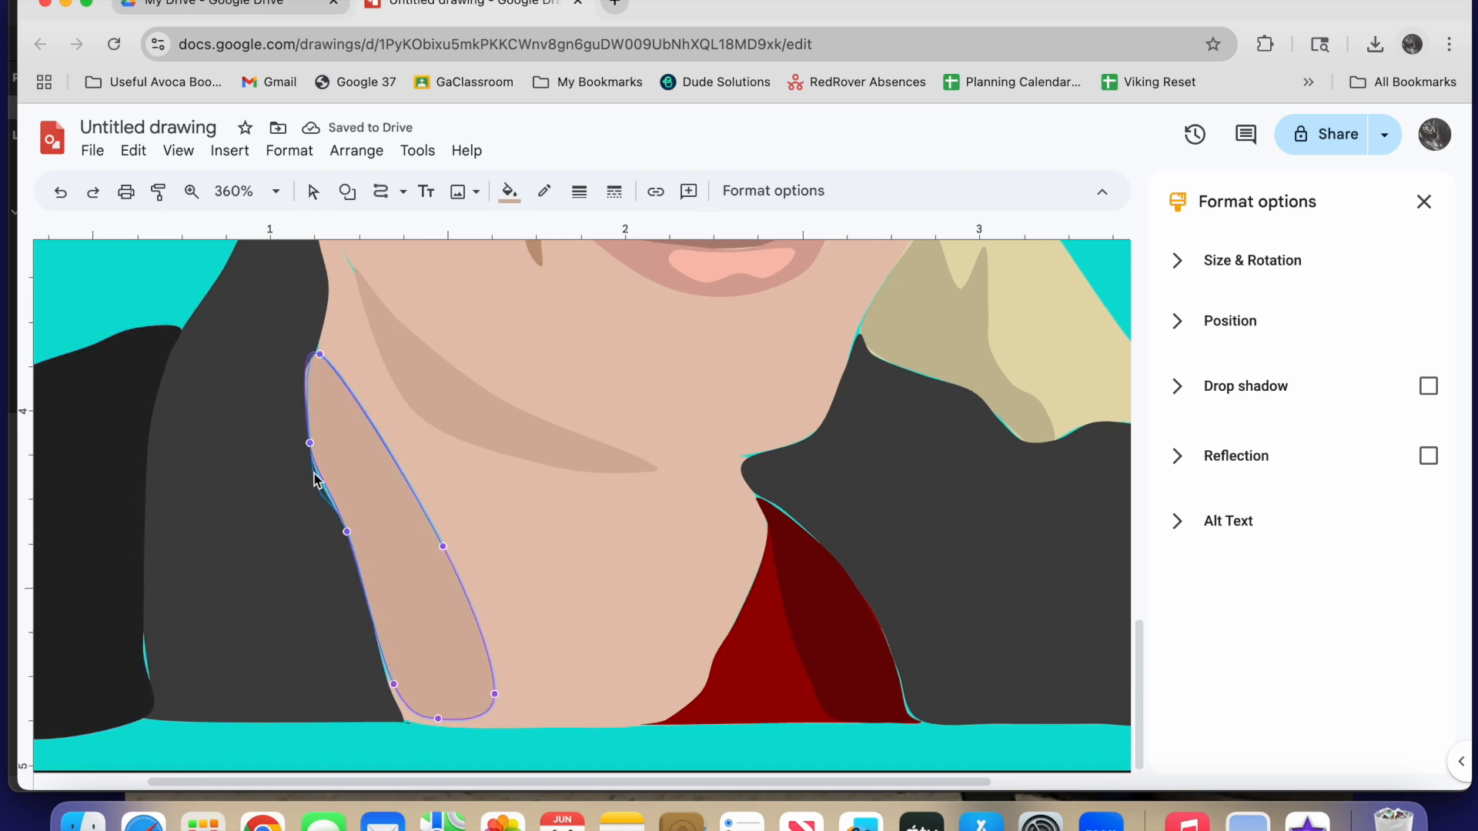
scroll(478, 493, "right", 2)
double_click(662, 508)
left_click_drag(634, 511, 630, 516)
scroll(847, 600, "up", 1)
scroll(743, 480, "up", 2)
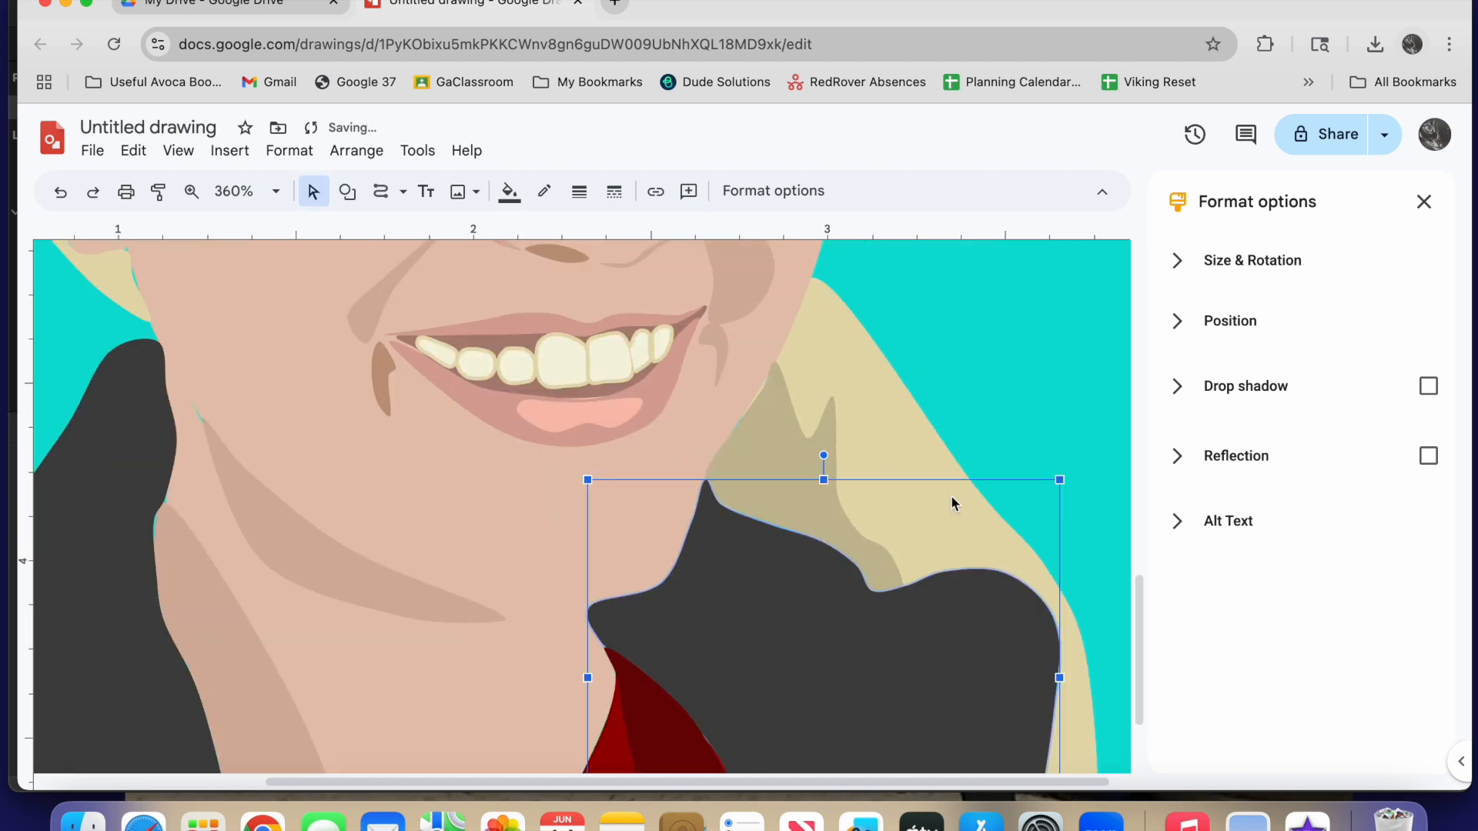